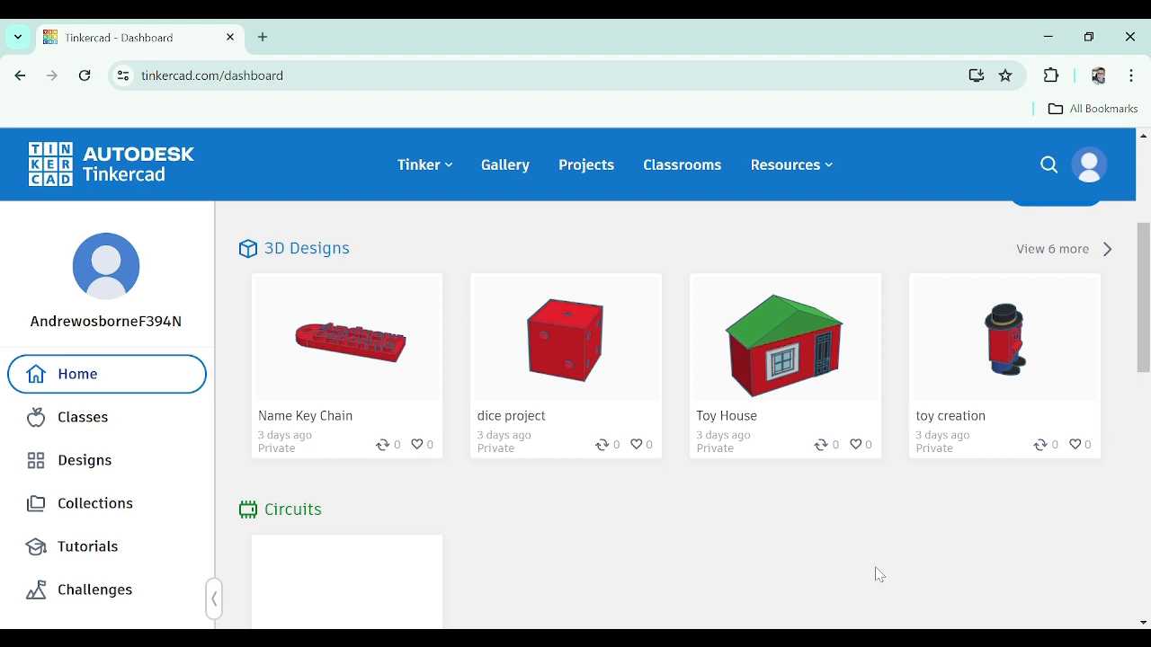
Create a new 3D design from the dashboard
mouse_move(578, 411)
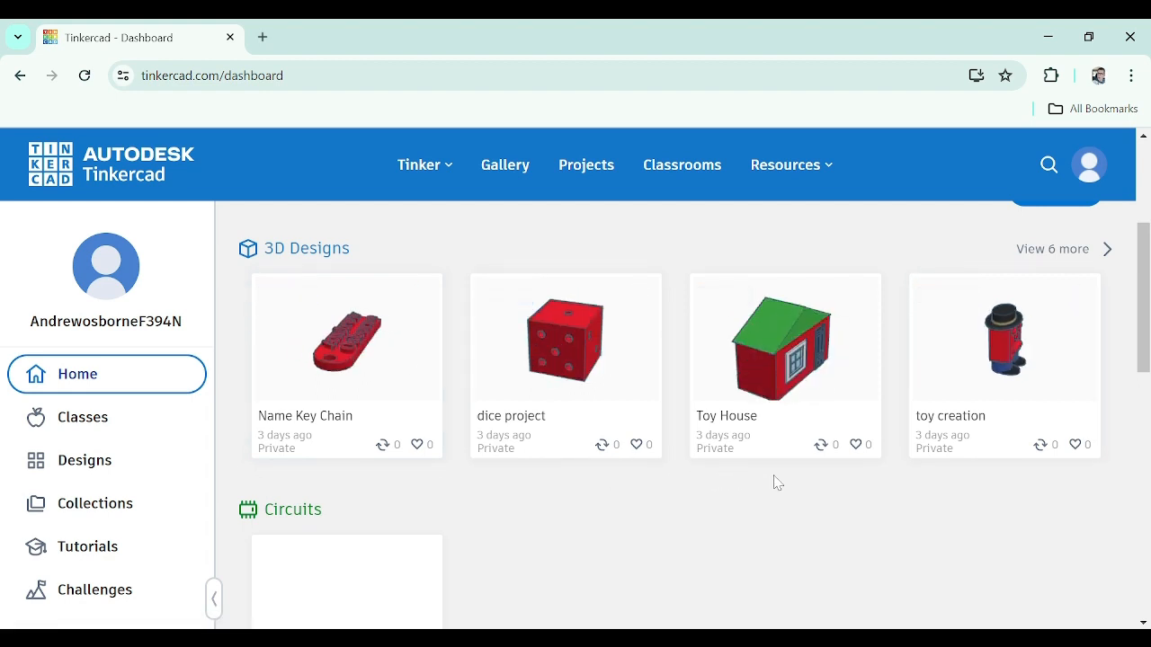
scroll(774, 480, up, 3)
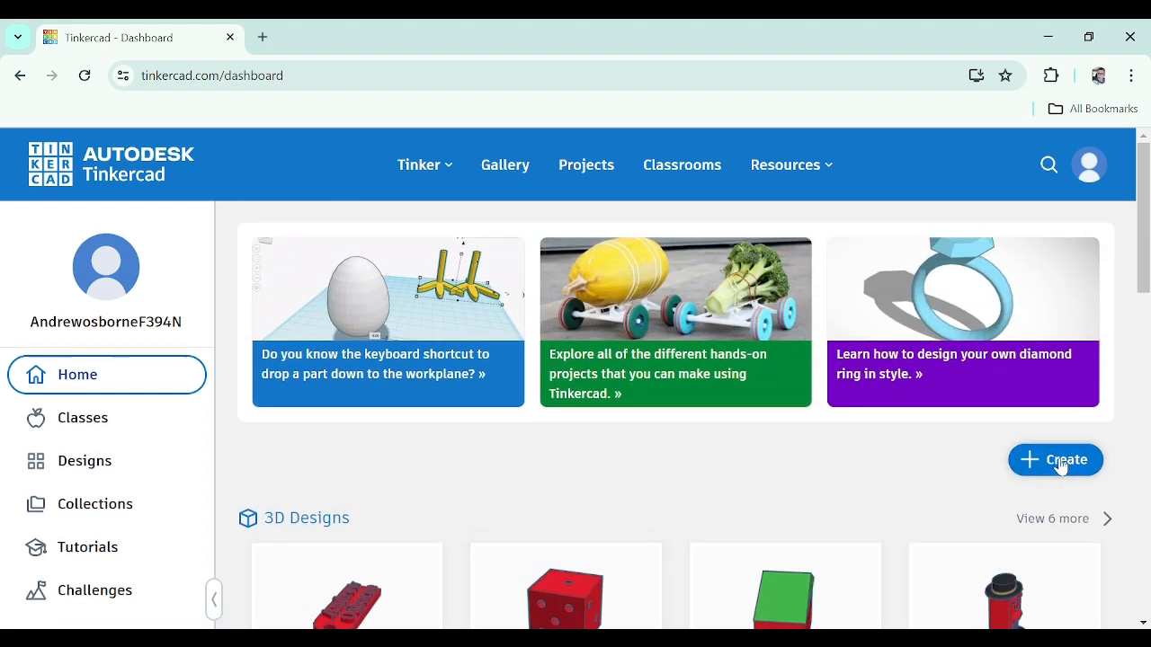
scroll(719, 473, down, 2)
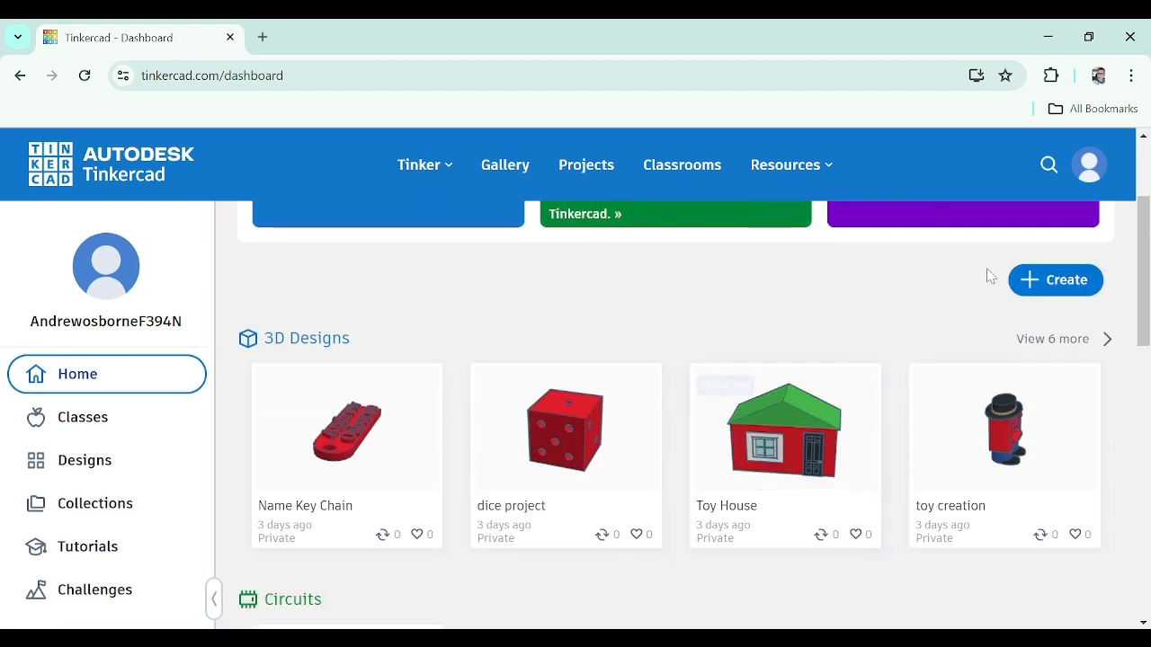
click(1084, 291)
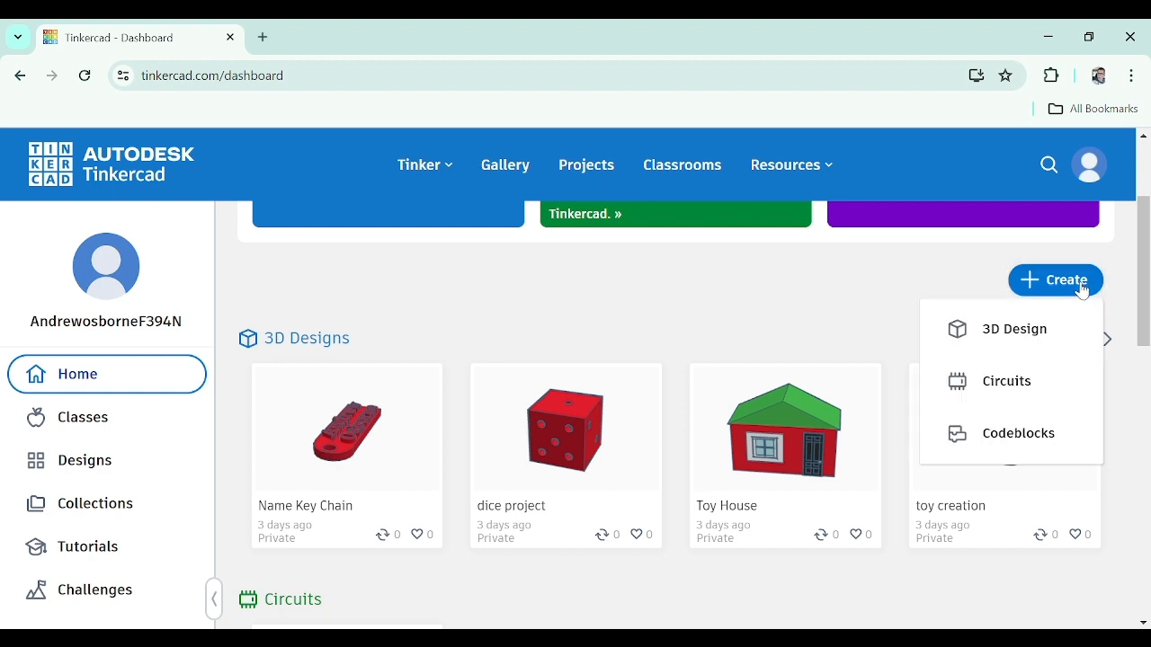
click(1013, 334)
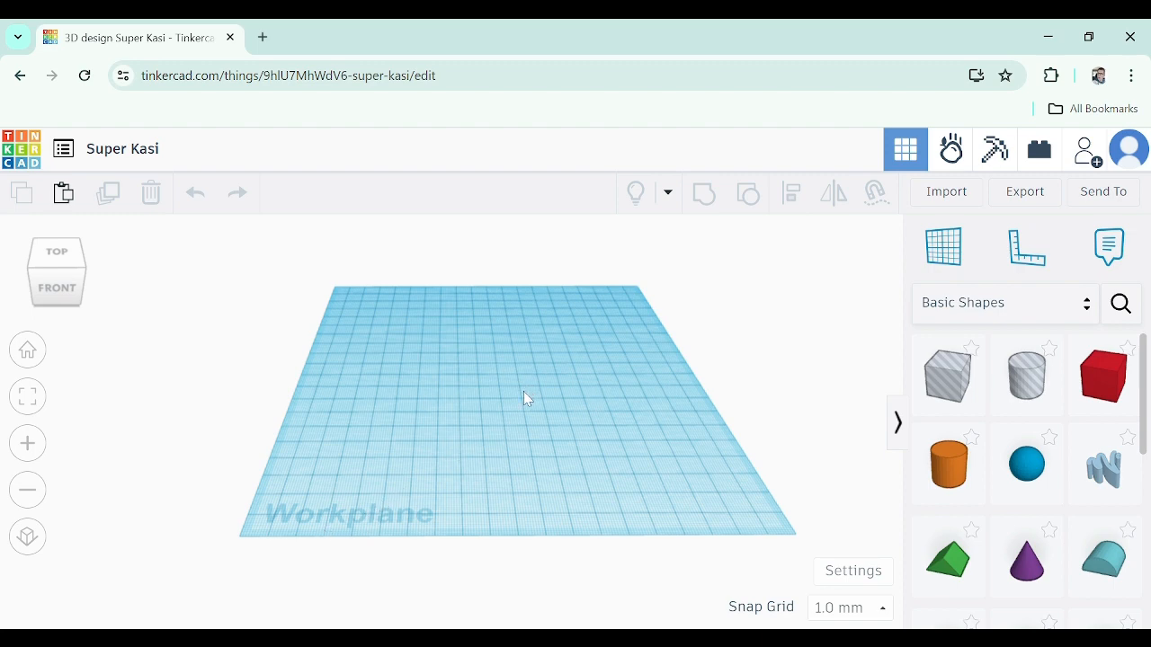
Browse the shape library categories, ending back on Basic Shapes
mouse_move(524, 399)
right_down()
mouse_move(570, 367)
mouse_move(645, 351)
mouse_move(683, 327)
mouse_move(624, 369)
mouse_move(491, 395)
mouse_move(473, 447)
mouse_move(585, 441)
mouse_move(549, 383)
mouse_move(520, 410)
right_up()
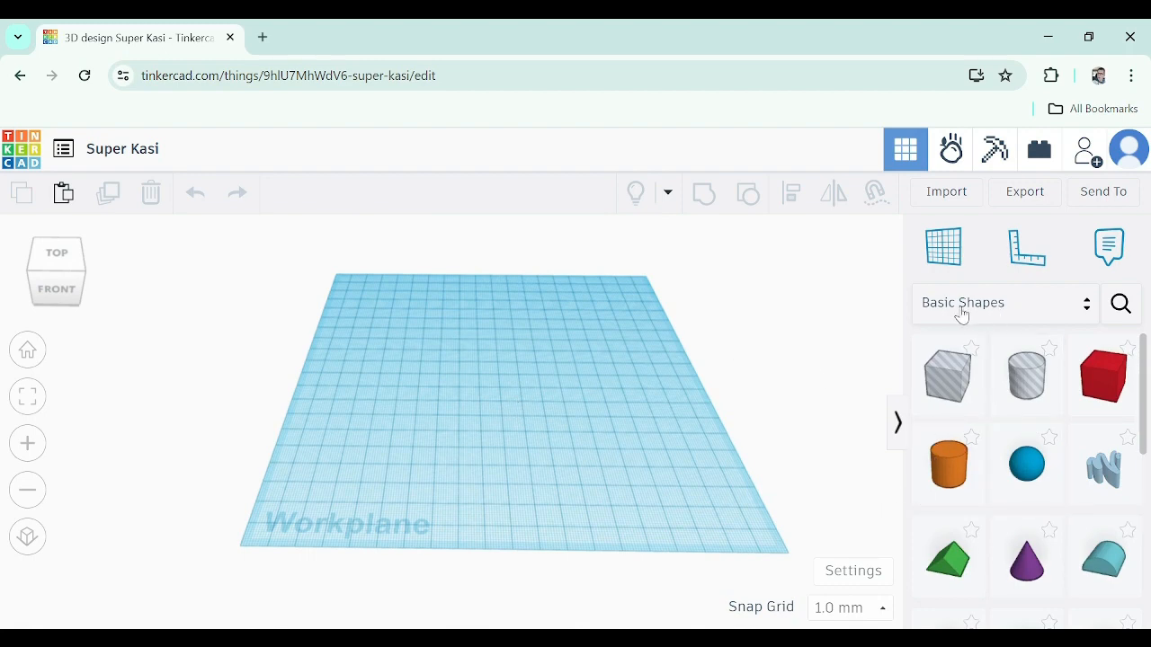
click(998, 321)
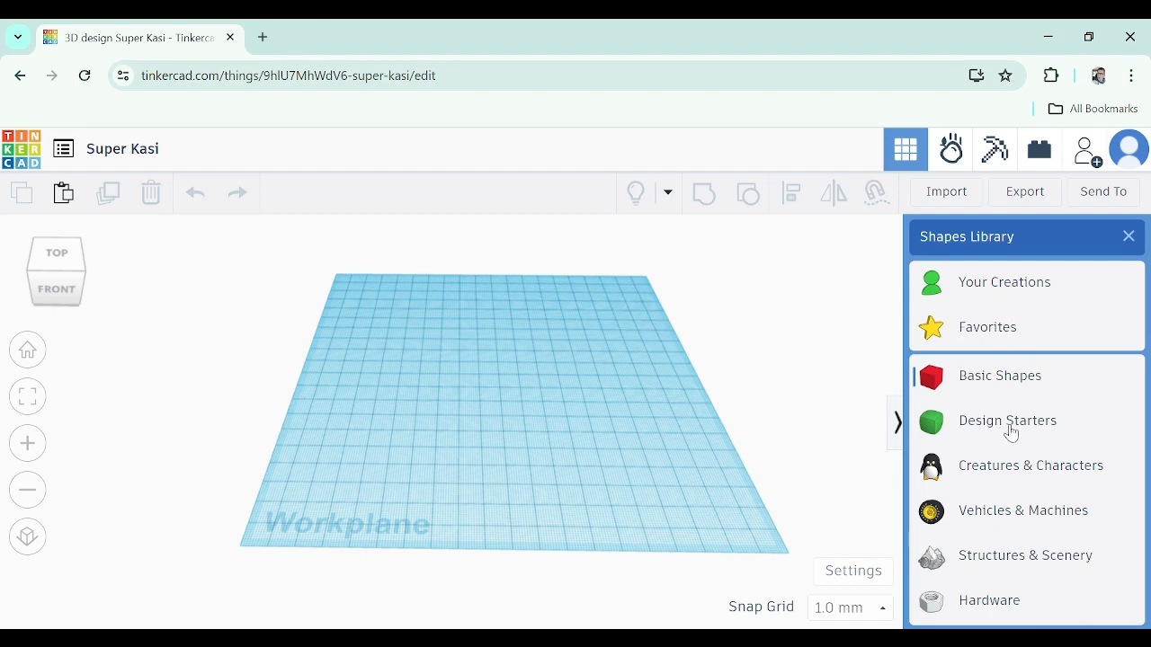
click(1007, 423)
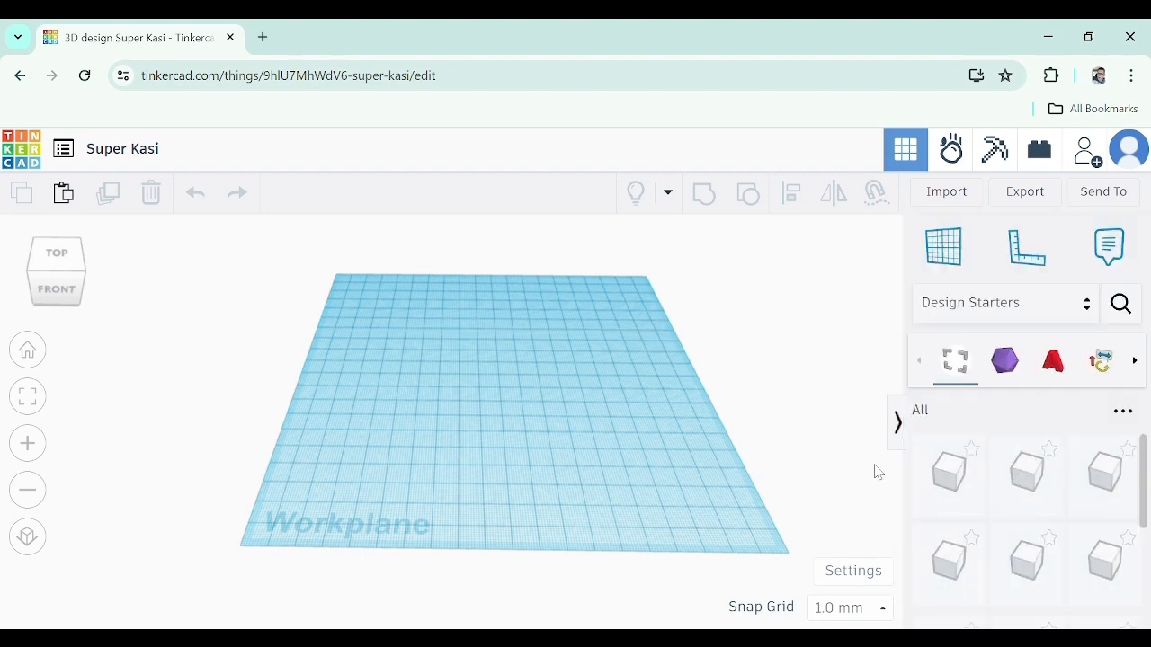
scroll(1038, 526, down, 1)
scroll(1025, 495, up, 1)
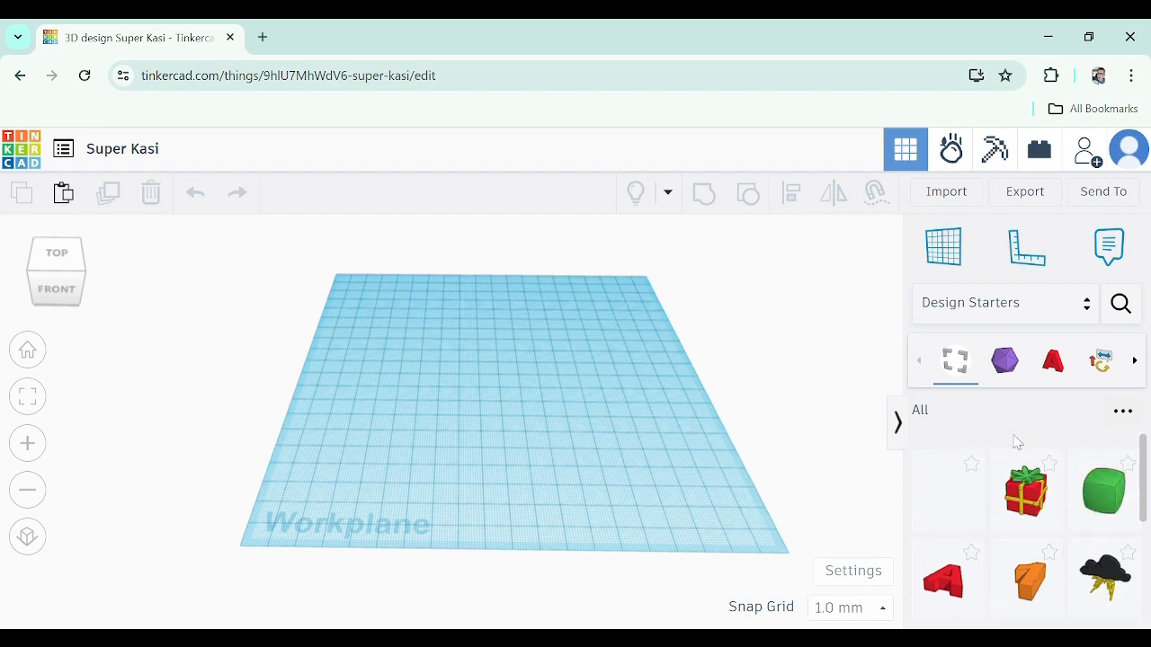
click(985, 306)
scroll(1017, 490, down, 2)
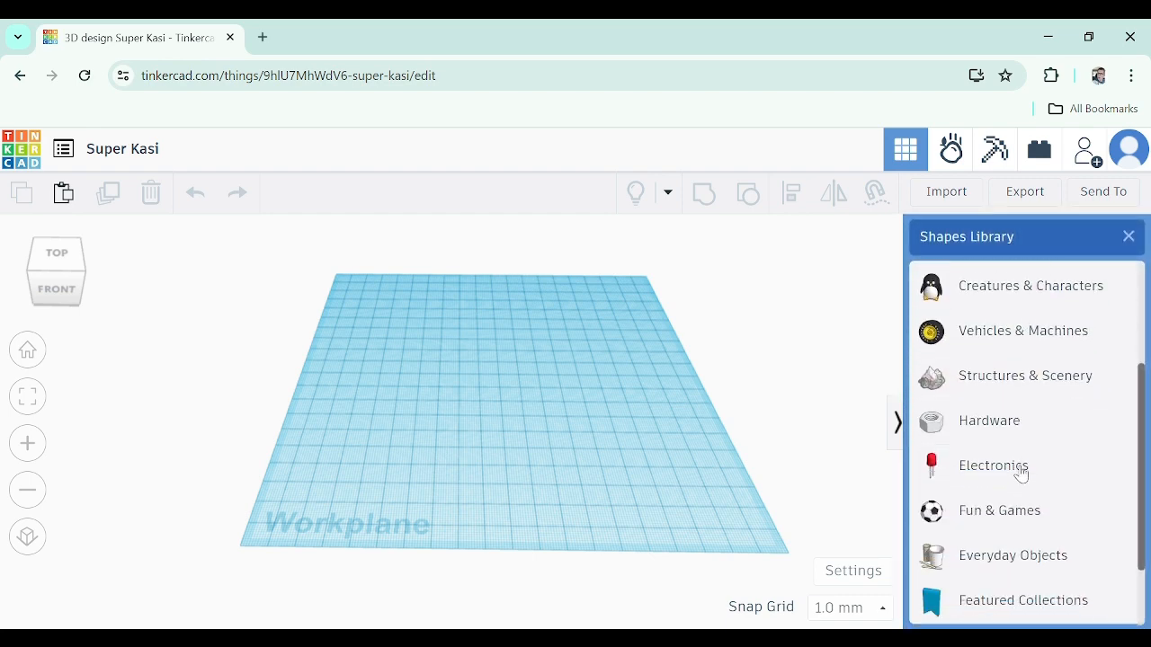
scroll(1021, 477, up, 1)
scroll(1015, 431, up, 1)
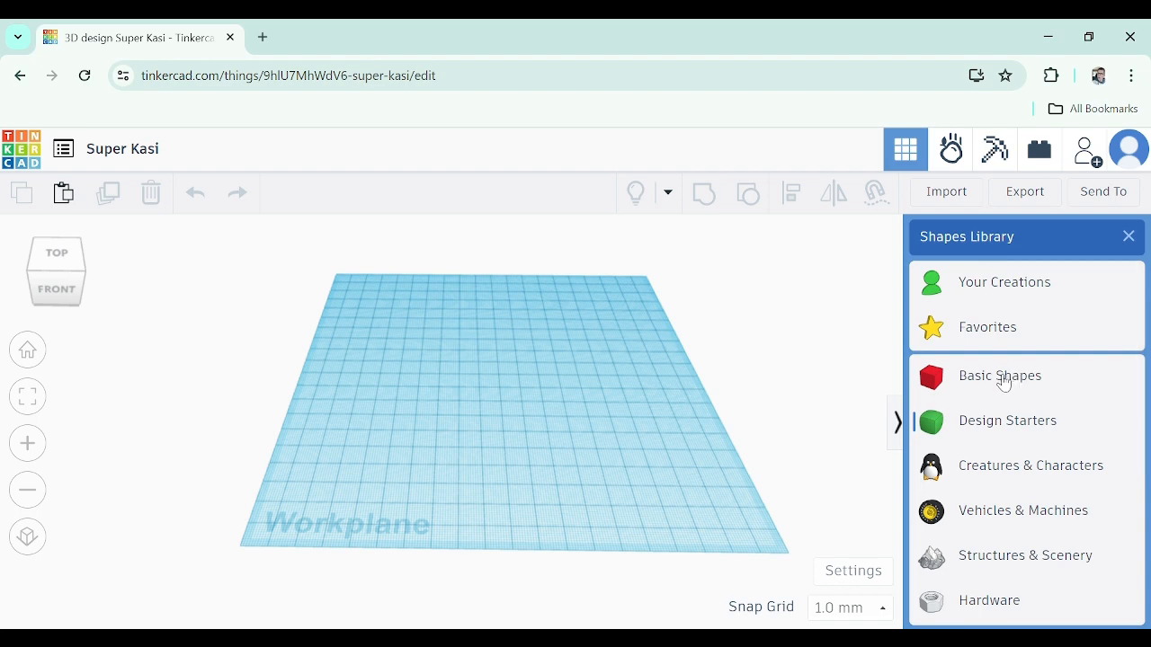
click(1005, 375)
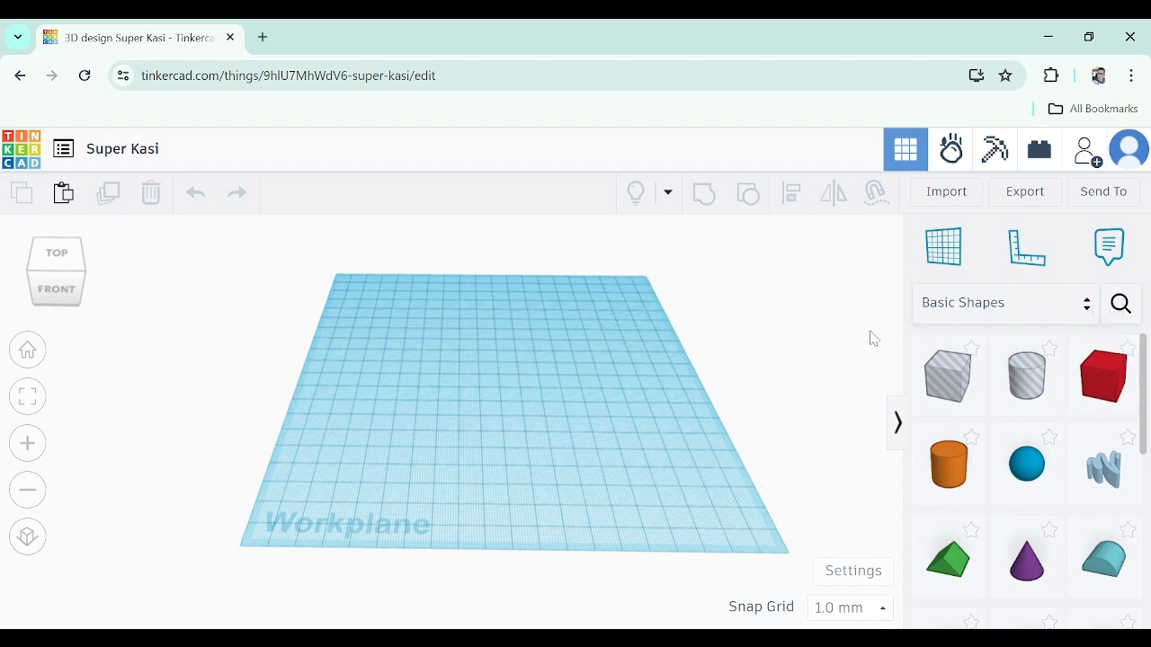
Place a box on the workplane and set its width to 30 mm
click(1114, 382)
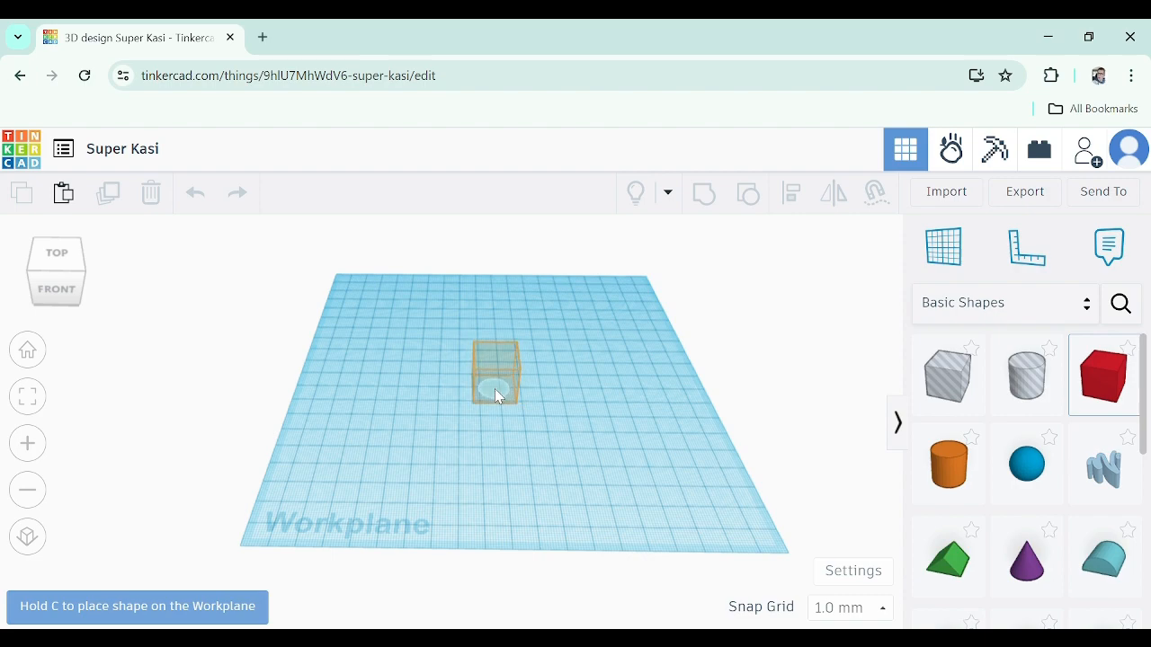
click(497, 390)
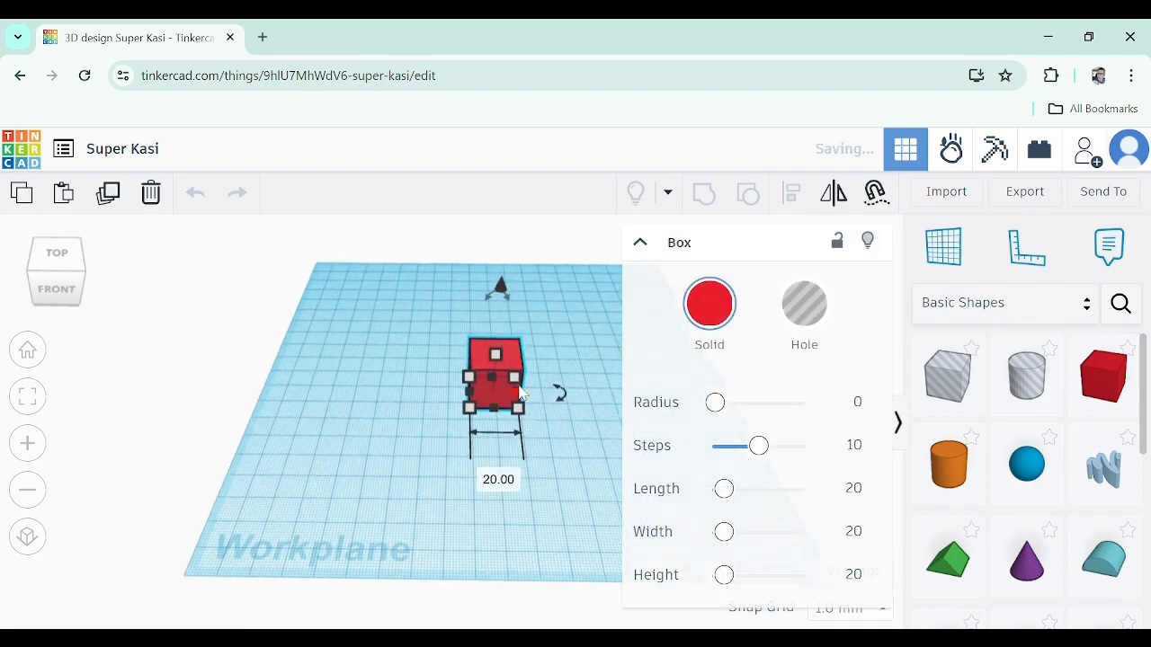
right_drag(538, 396, 542, 435)
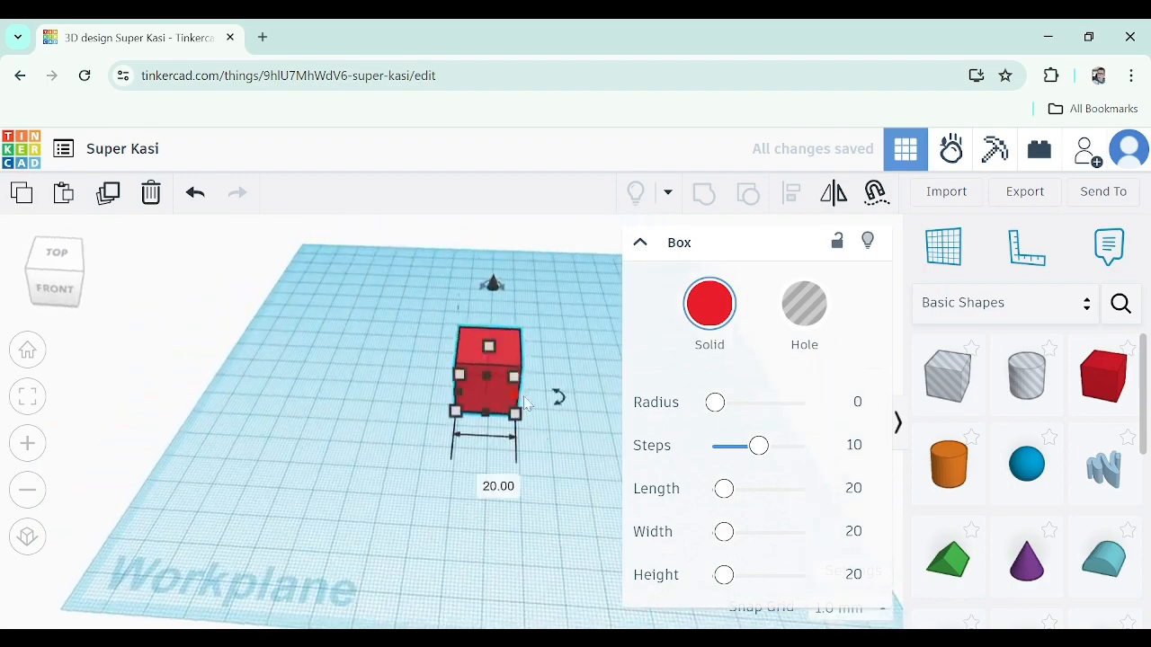
middle_drag(546, 449, 482, 453)
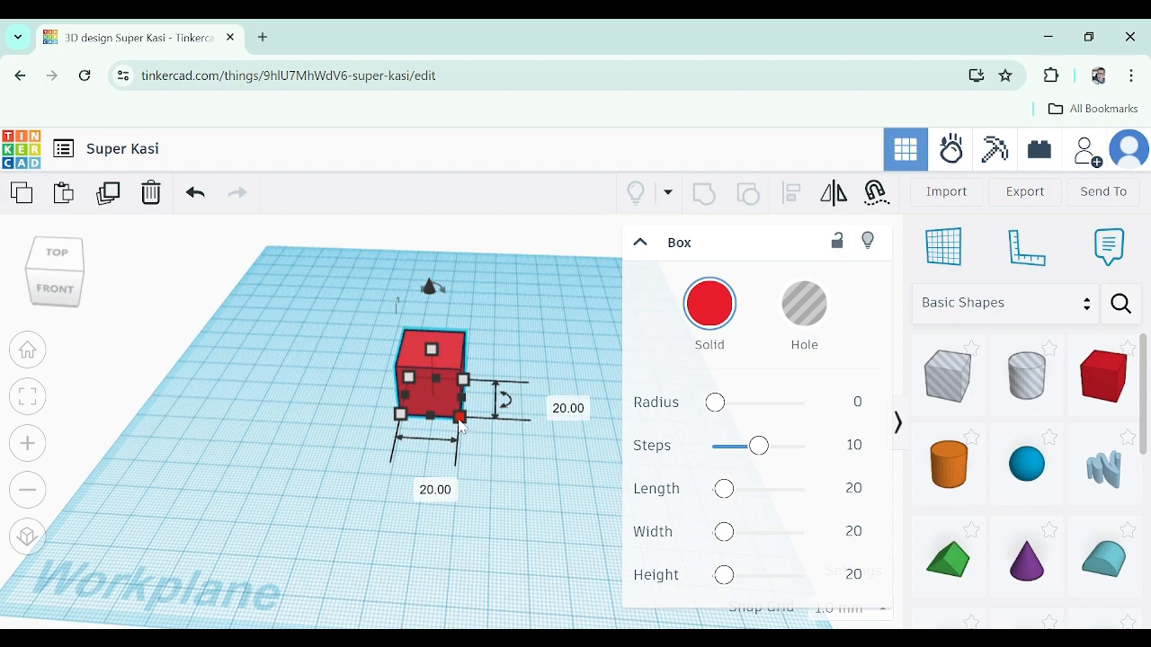
scroll(460, 426, up, 2)
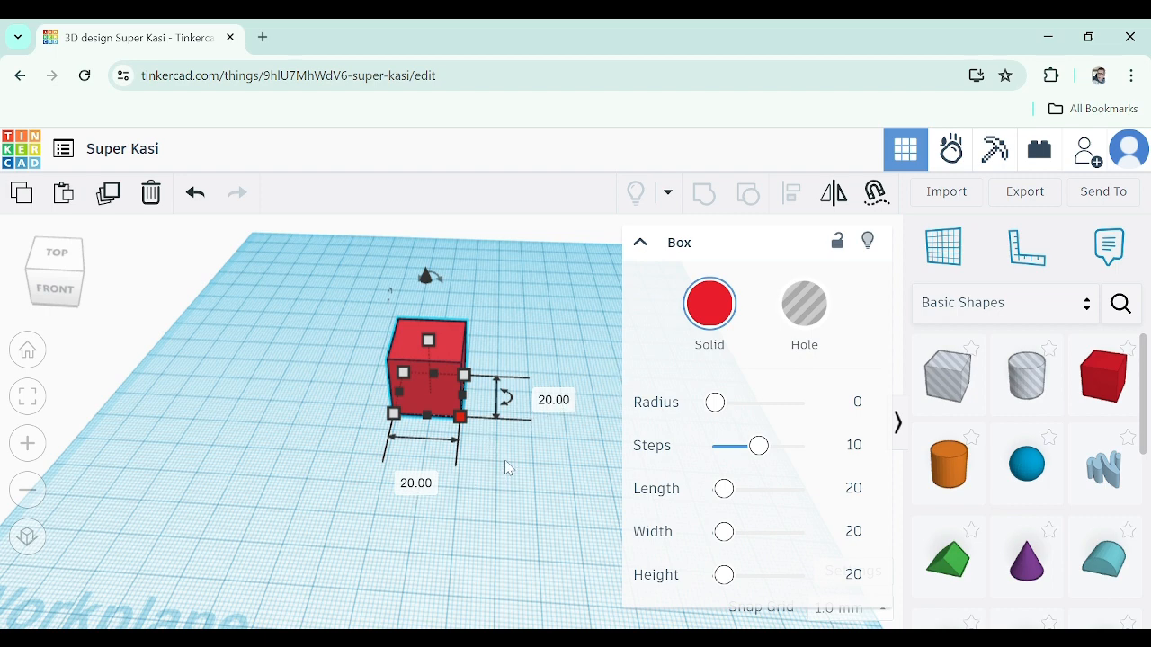
click(554, 401)
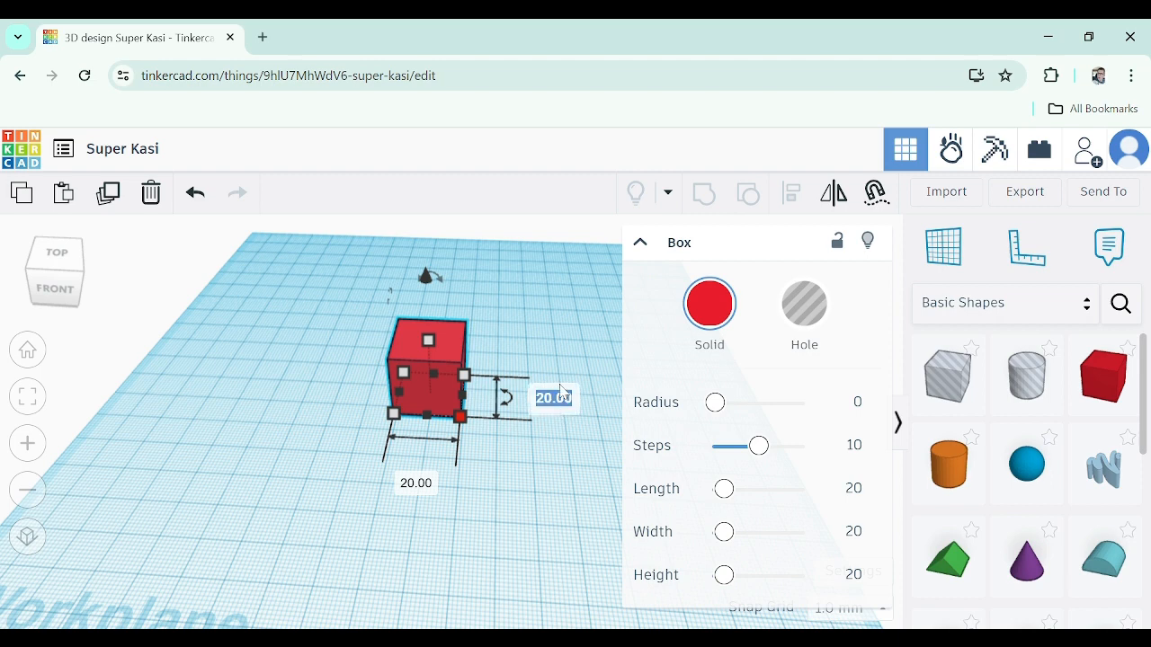
text(30)
key(Return)
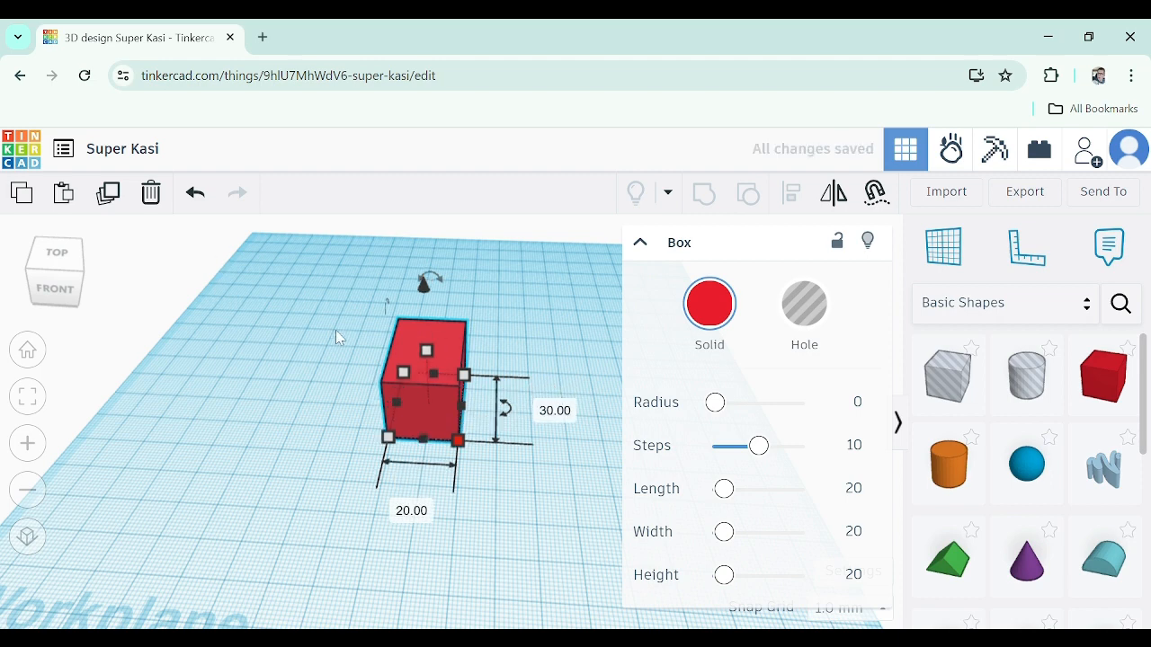
Set the box's length to 30 mm
click(402, 510)
text(30)
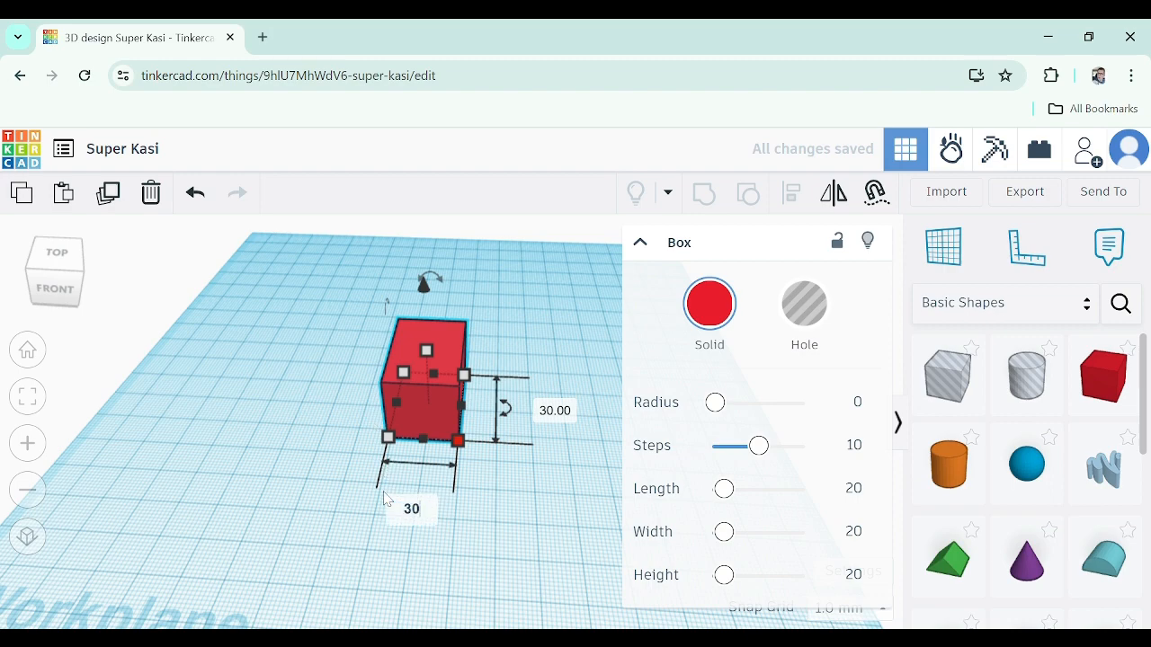
key(Return)
Set the box's height to 30 mm
right_drag(544, 361, 558, 304)
mouse_move(447, 313)
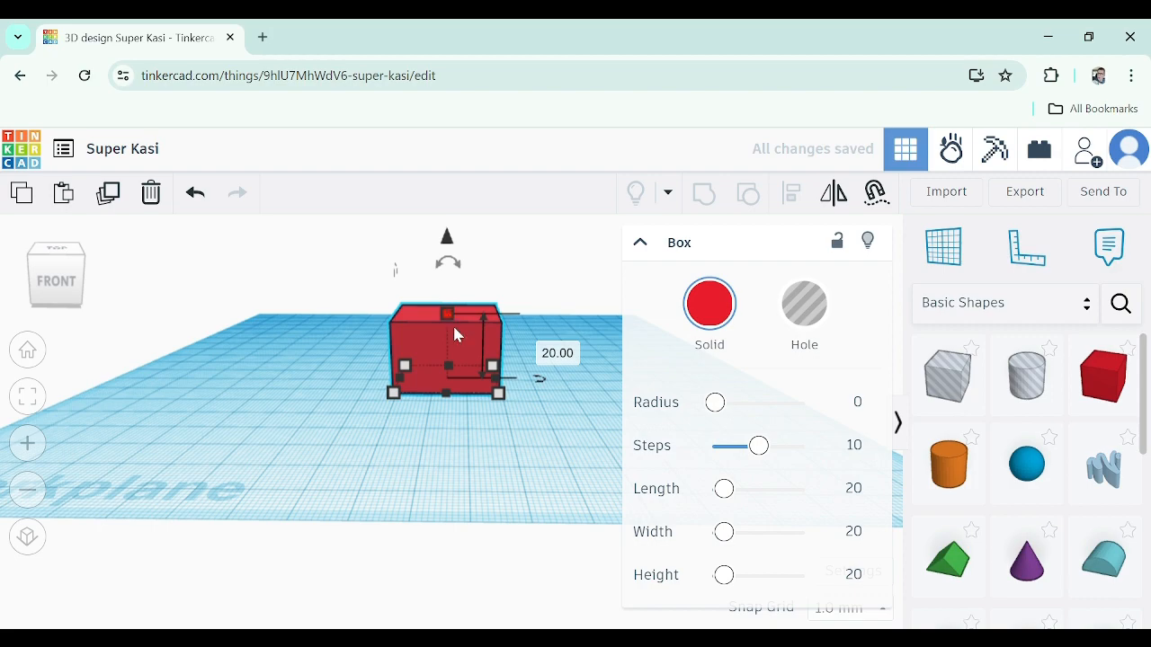
right_drag(538, 391, 493, 432)
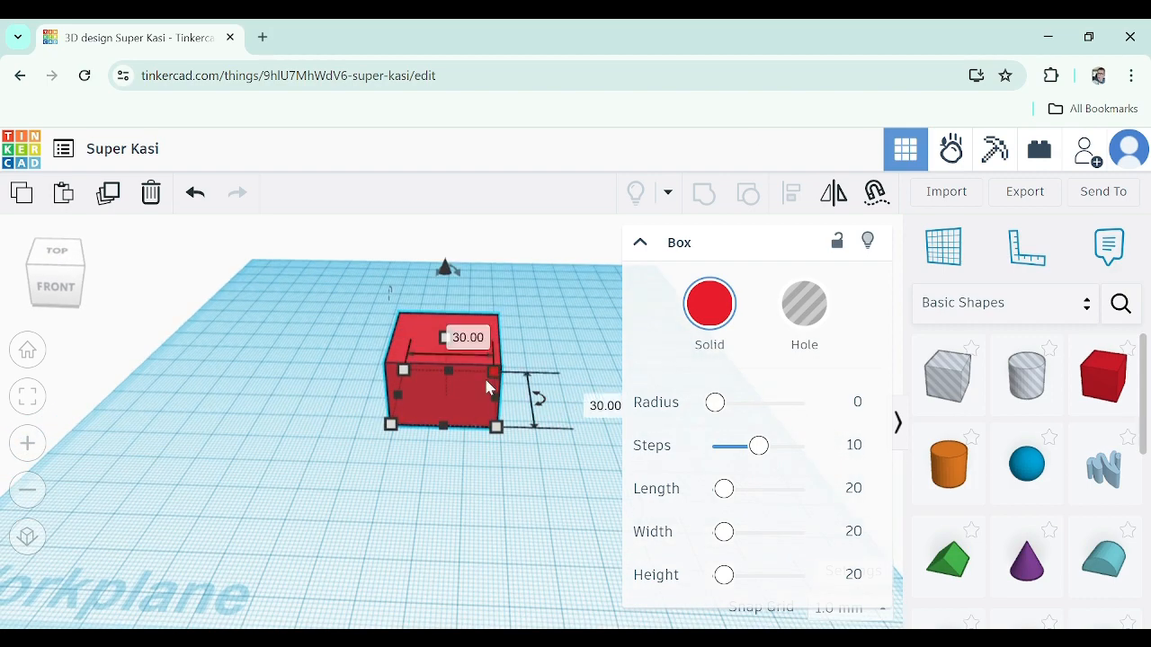
right_drag(527, 396, 435, 301)
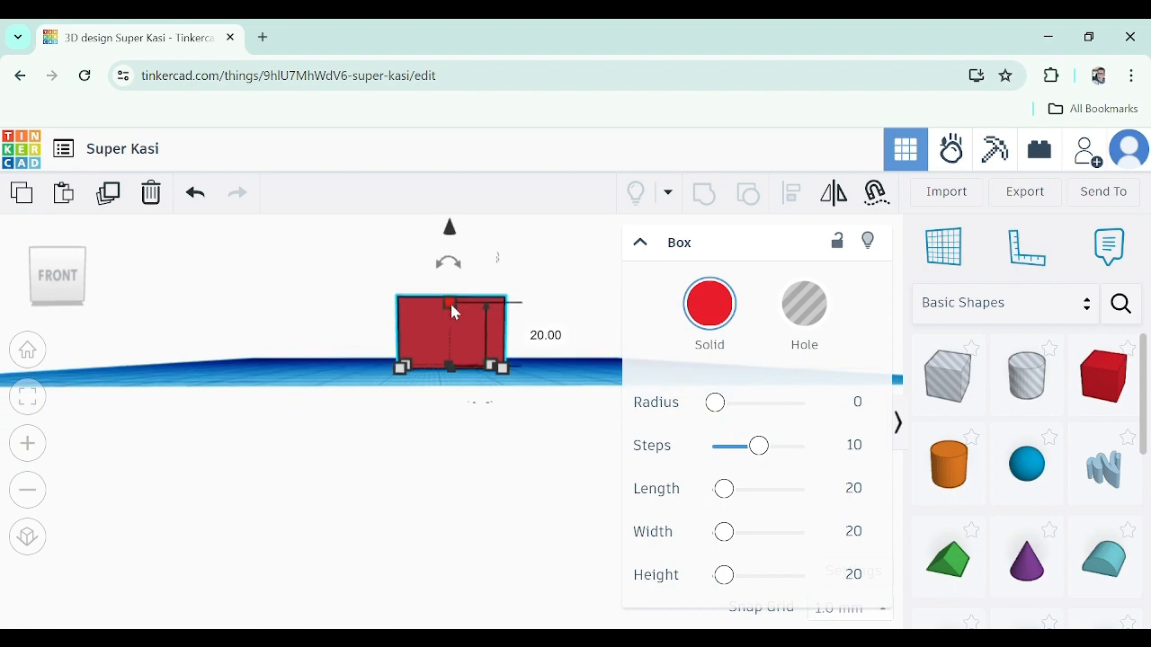
click(543, 337)
text(30)
key(Return)
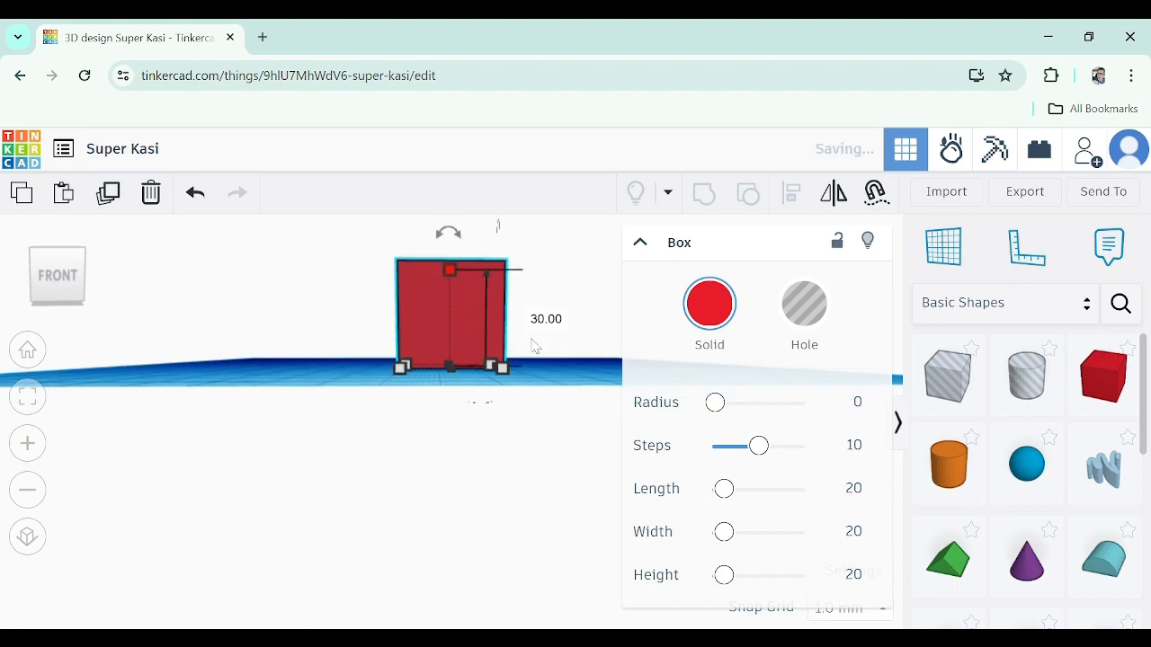
Set the box's width and length back to 20 mm
right_drag(531, 335, 494, 415)
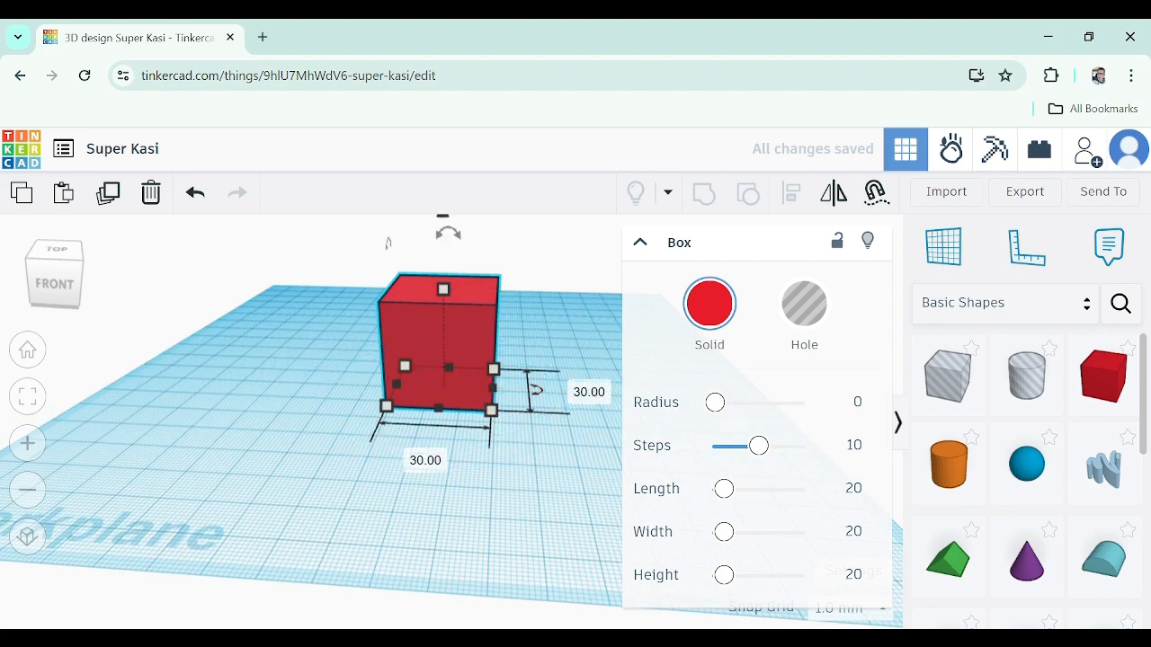
click(590, 392)
text(20)
key(Return)
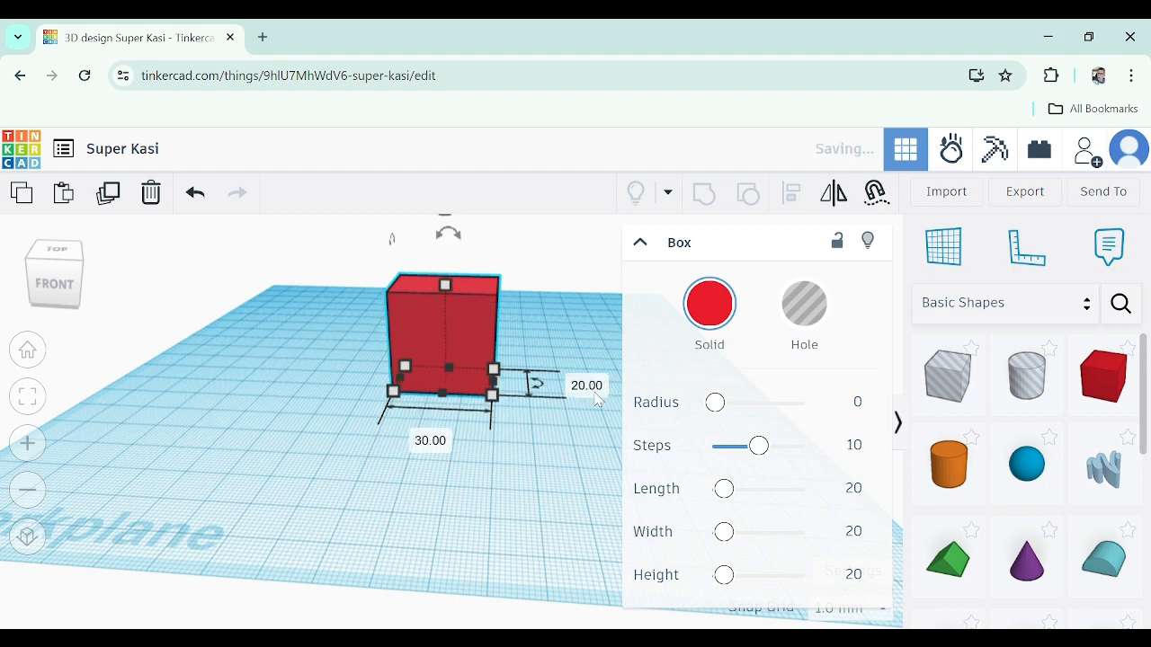
click(419, 448)
text(20)
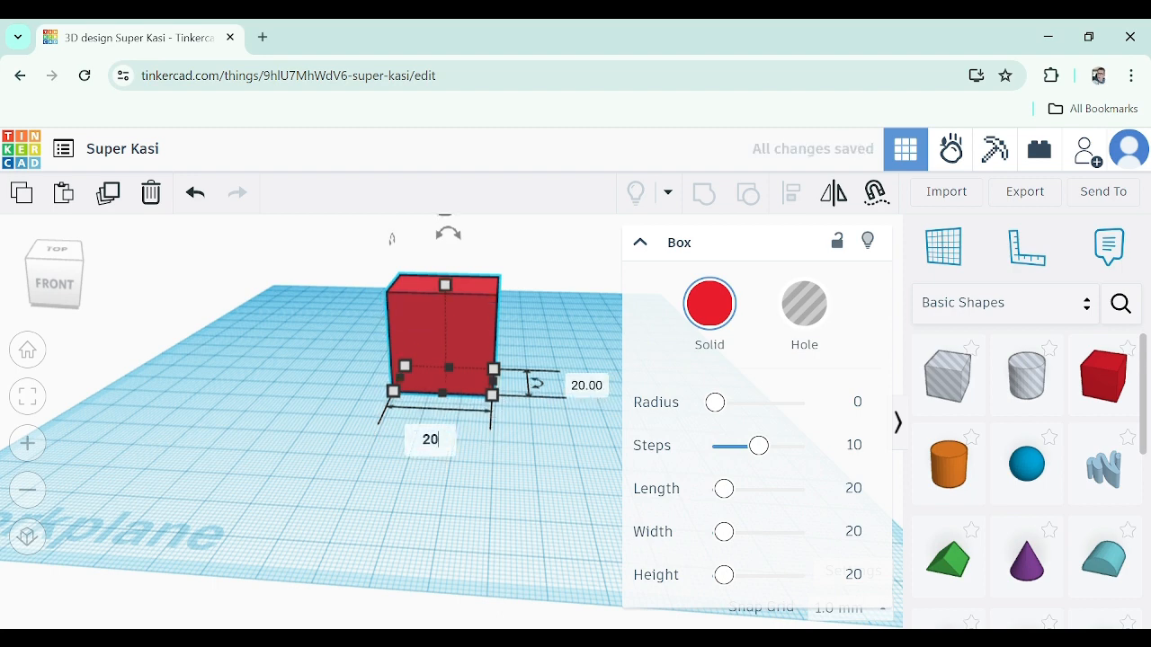
key(Return)
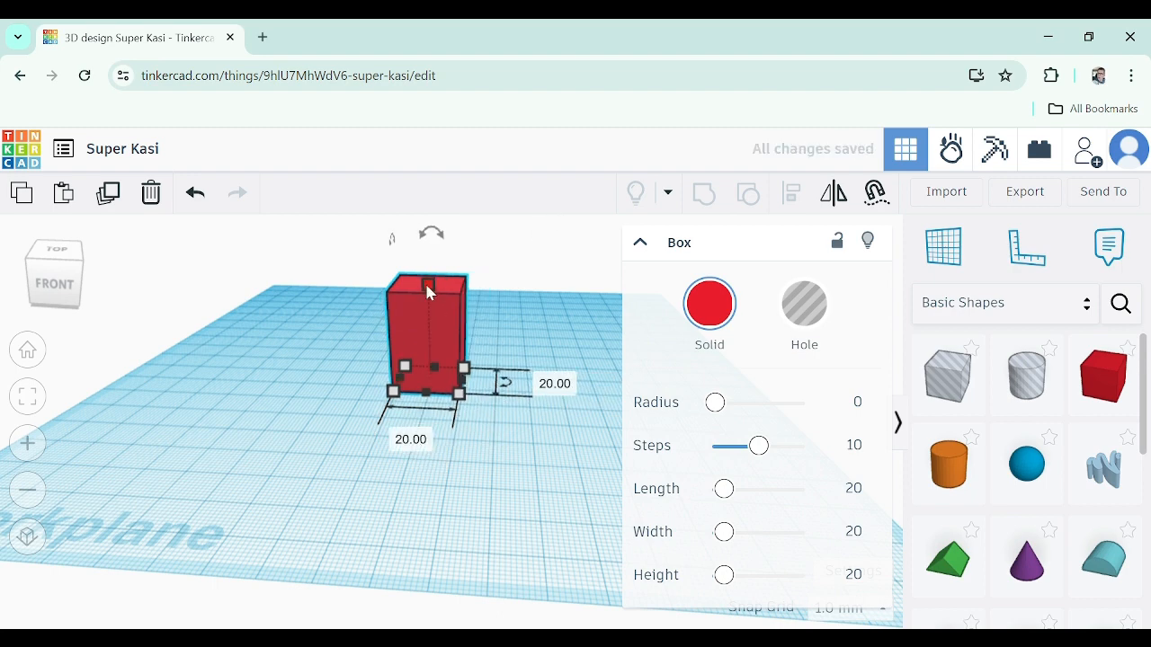
Reselect the box and set its height to 20 mm
click(533, 335)
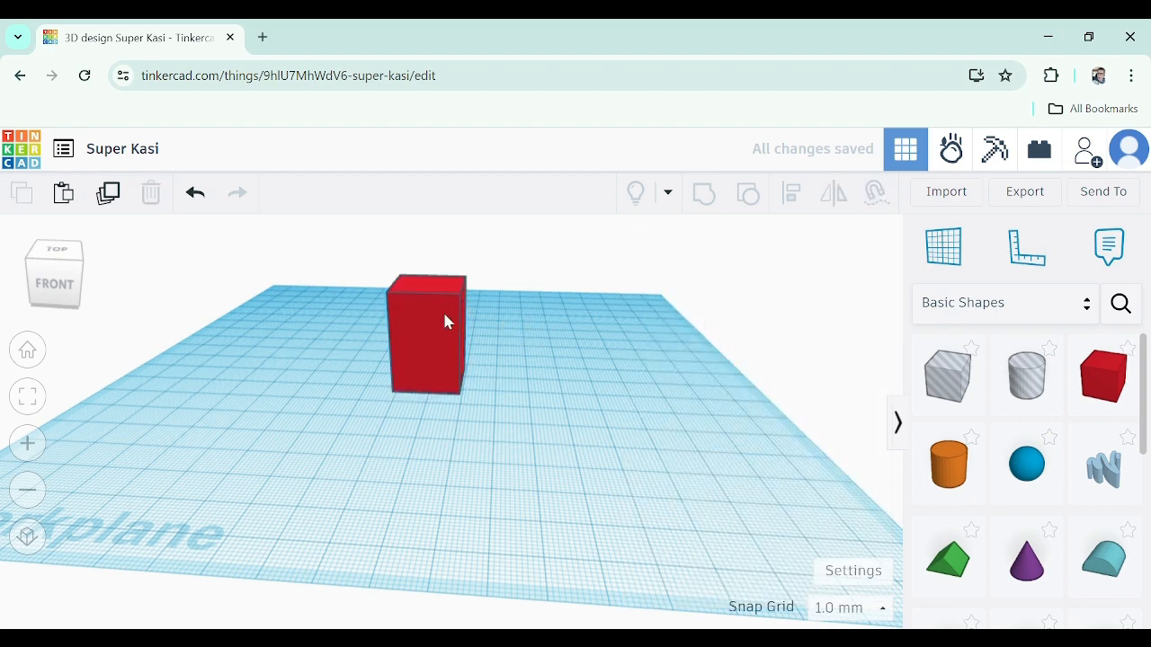
click(444, 315)
click(522, 333)
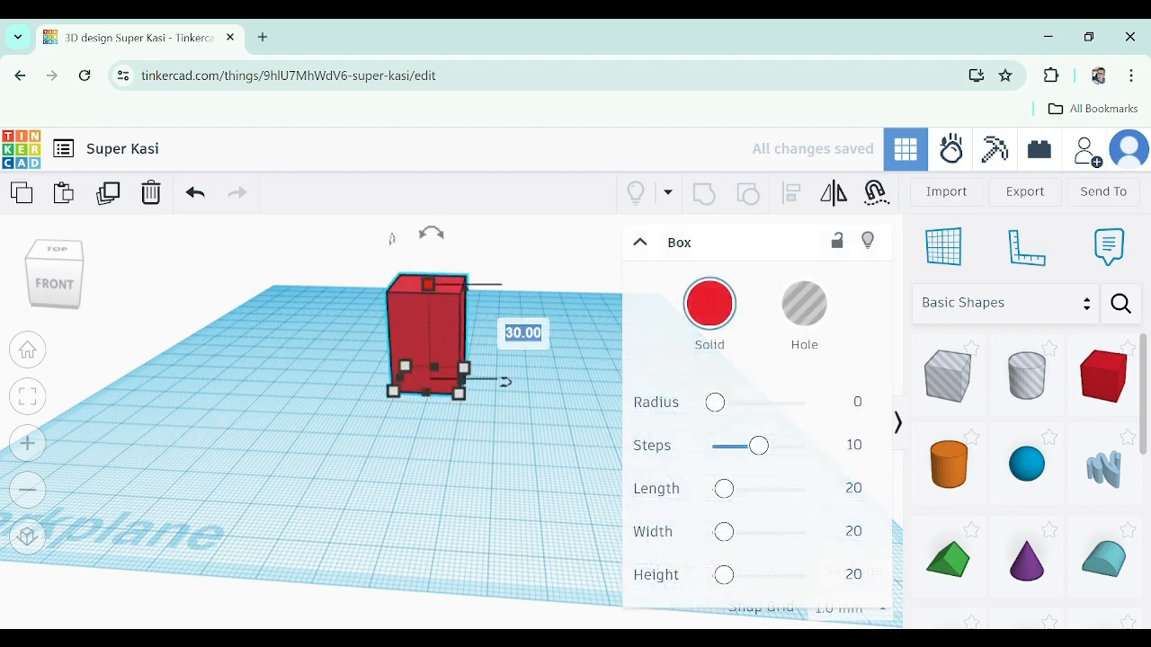
text(20)
key(Return)
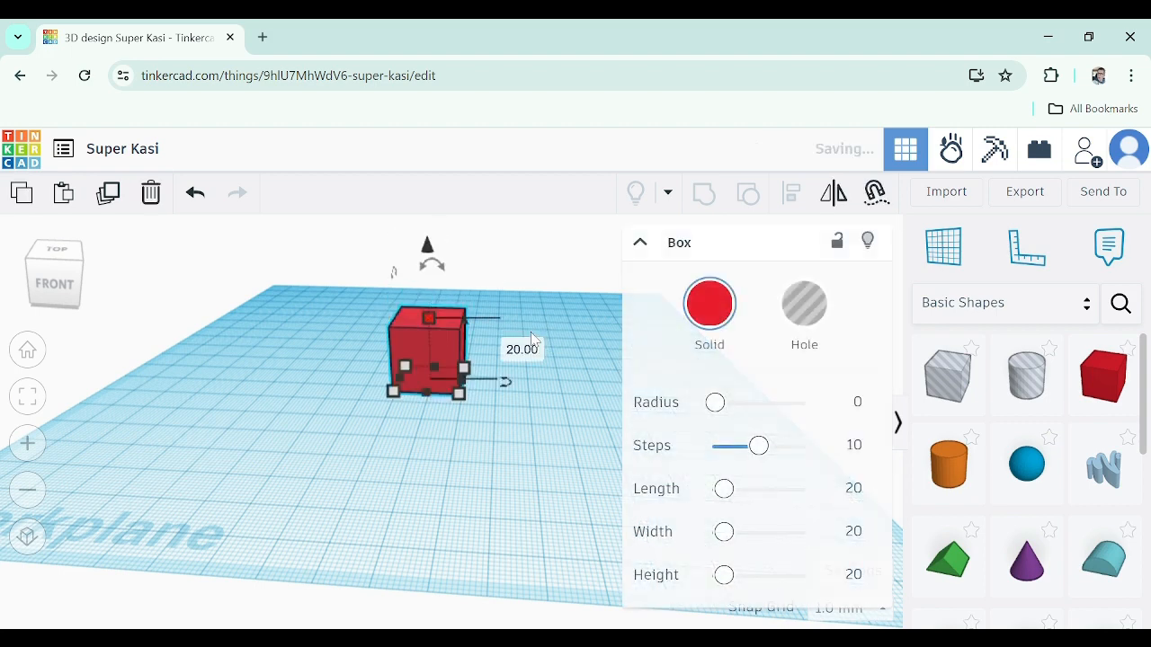
Place a cylinder hole on top of the box
right_drag(437, 462, 462, 494)
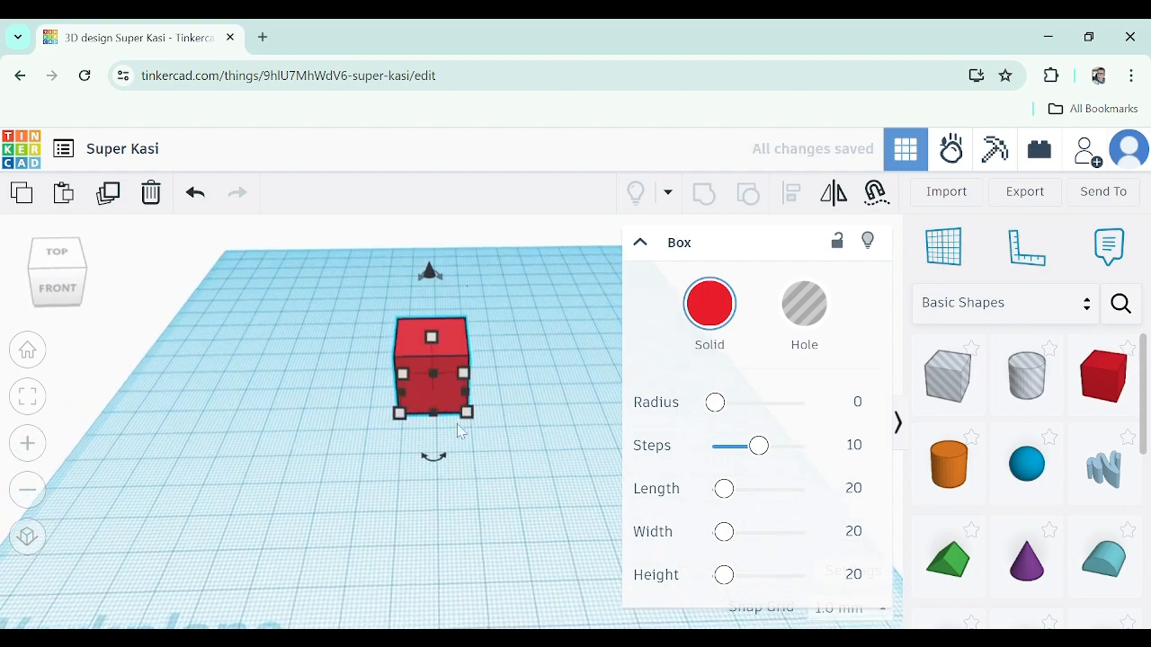
scroll(419, 349, up, 4)
right_drag(508, 433, 534, 383)
click(595, 401)
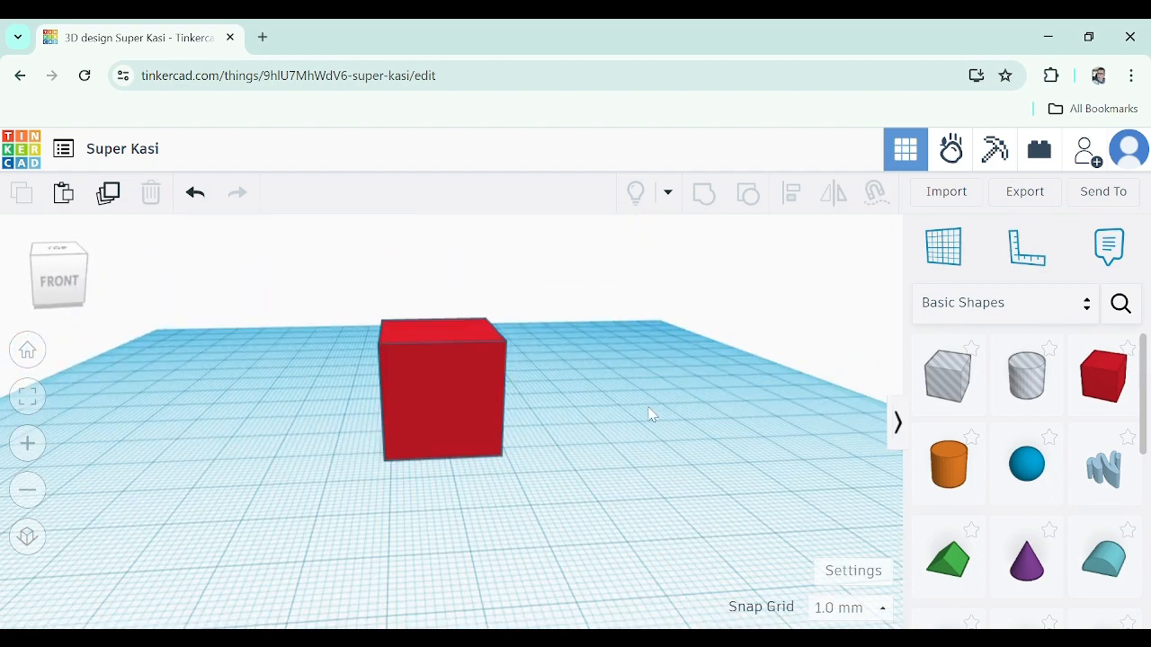
right_drag(644, 412, 621, 377)
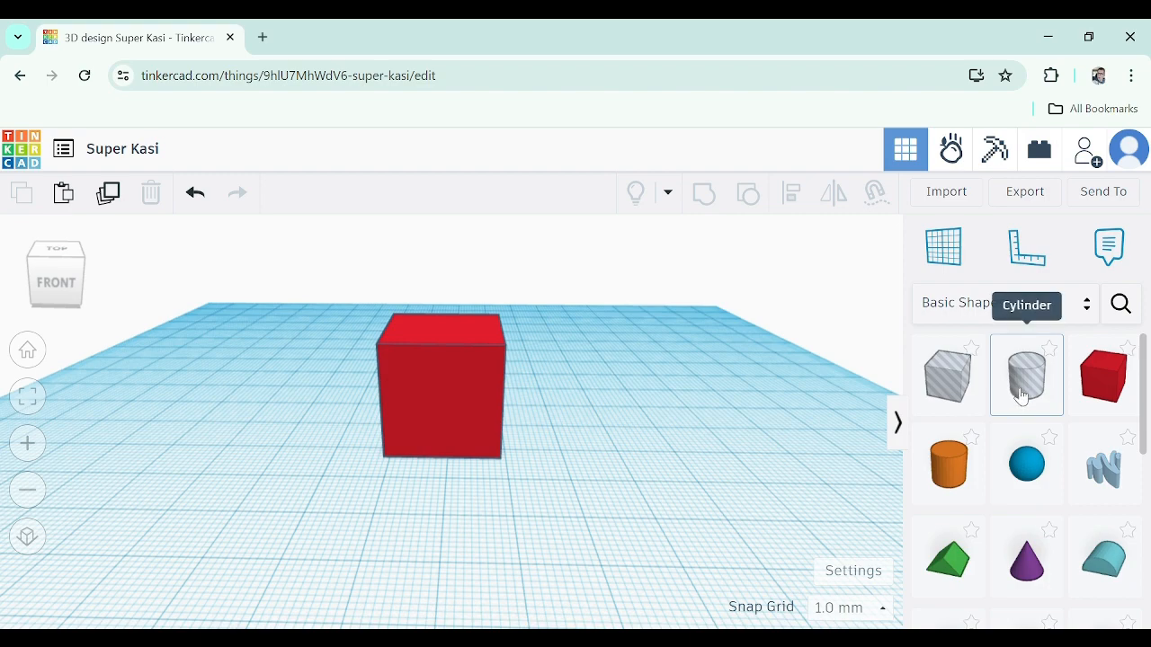
drag(1022, 393, 447, 333)
right_drag(583, 423, 576, 387)
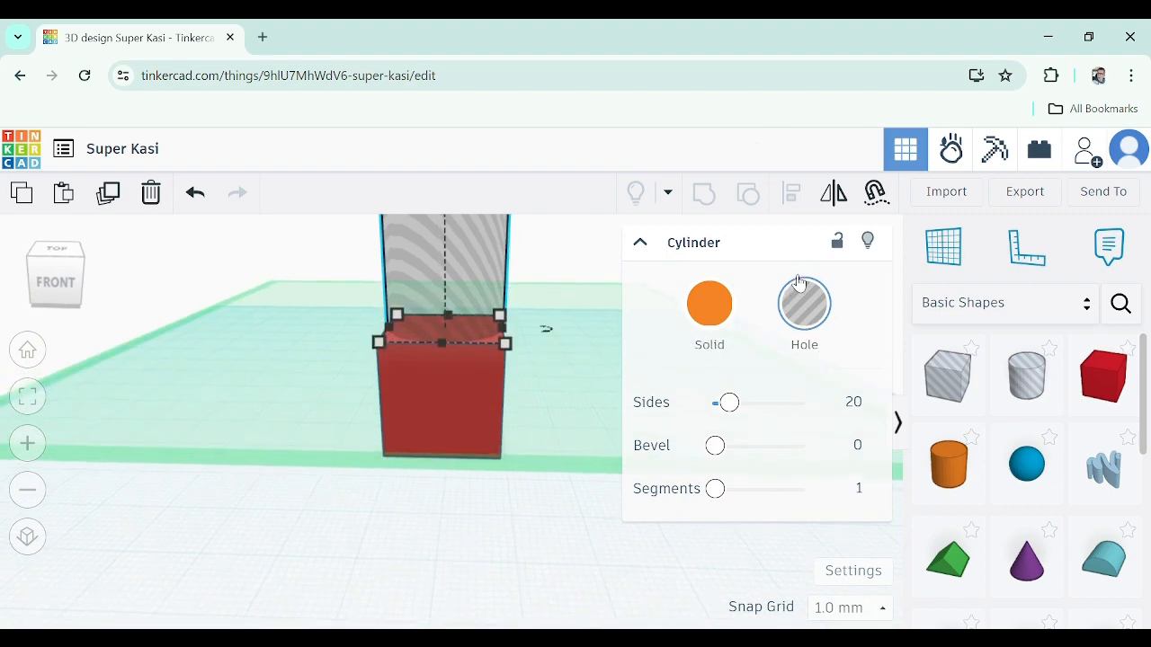
click(709, 317)
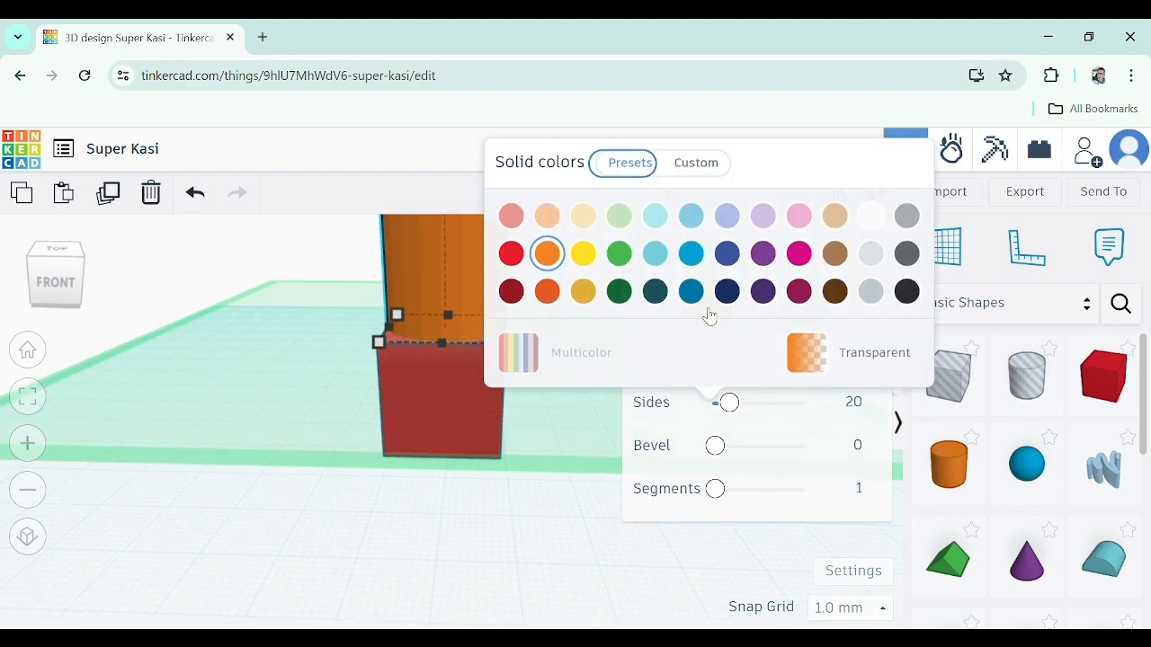
click(618, 423)
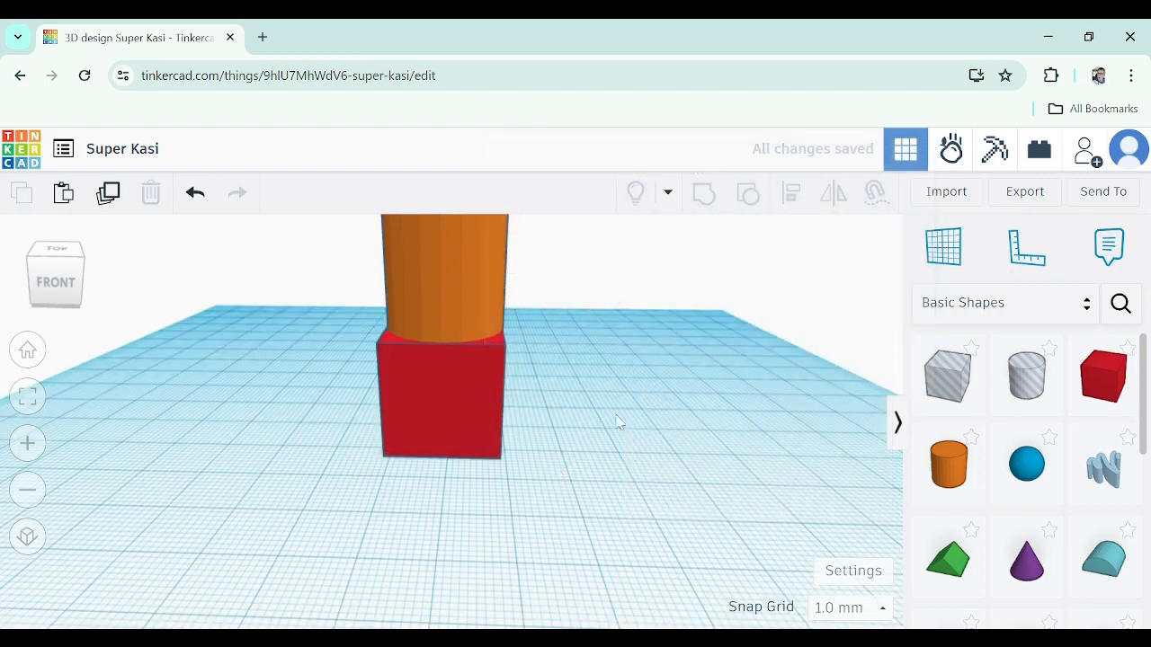
click(476, 291)
click(803, 315)
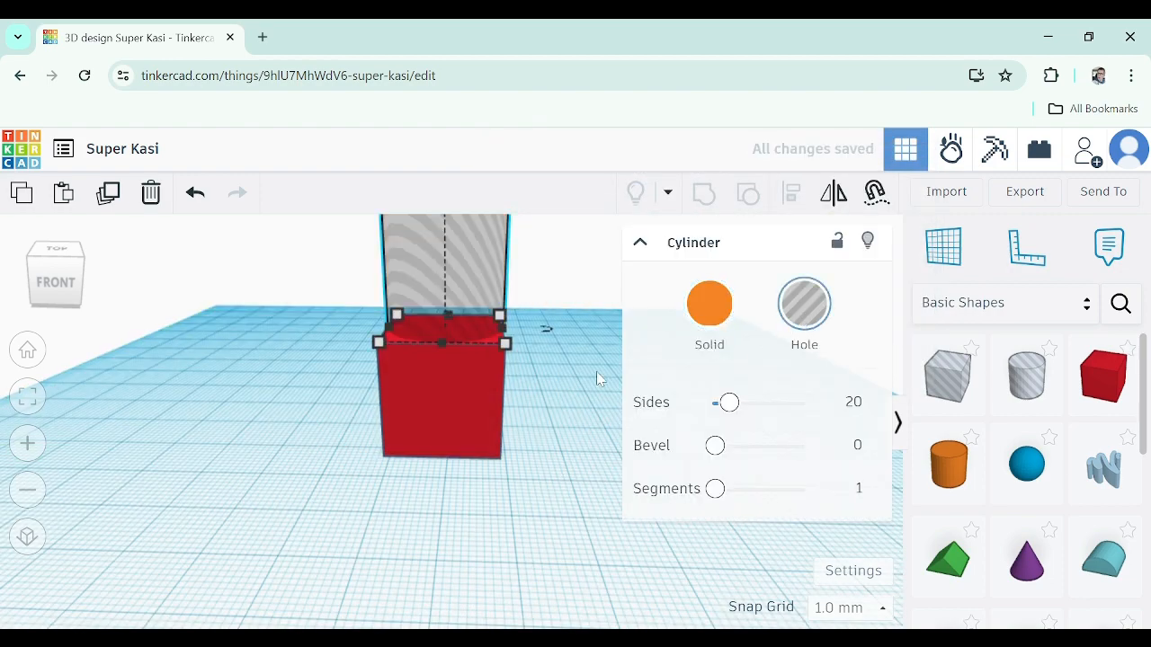
Set the cylinder hole's width and length to 3 mm
right_drag(567, 352, 564, 359)
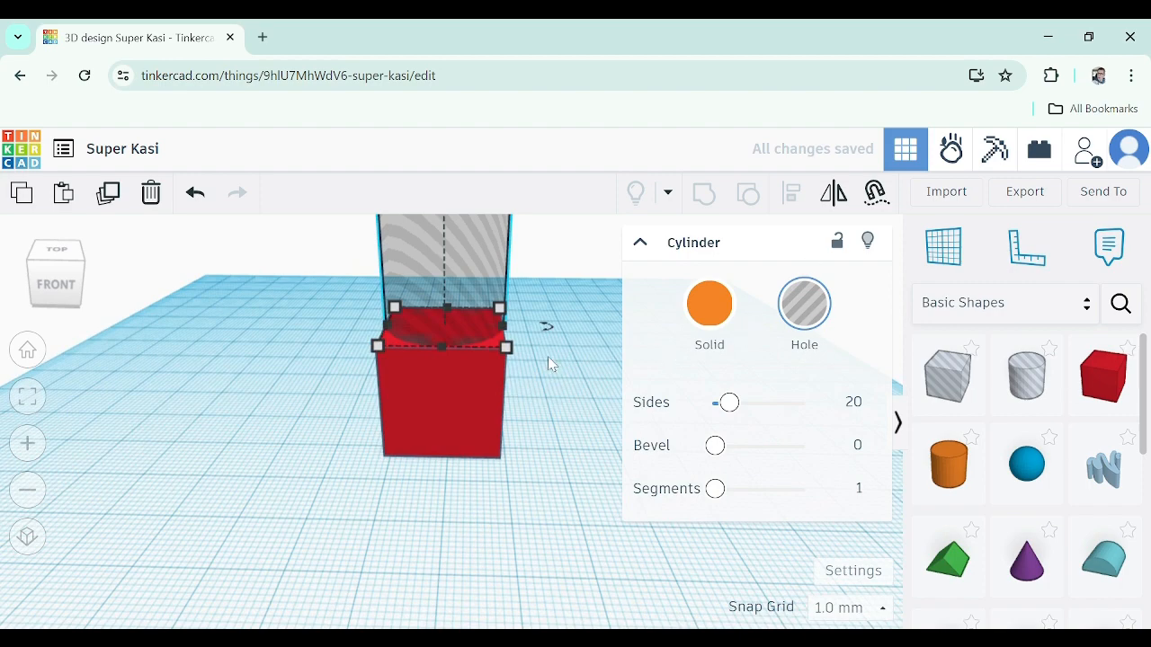
right_drag(554, 388, 563, 429)
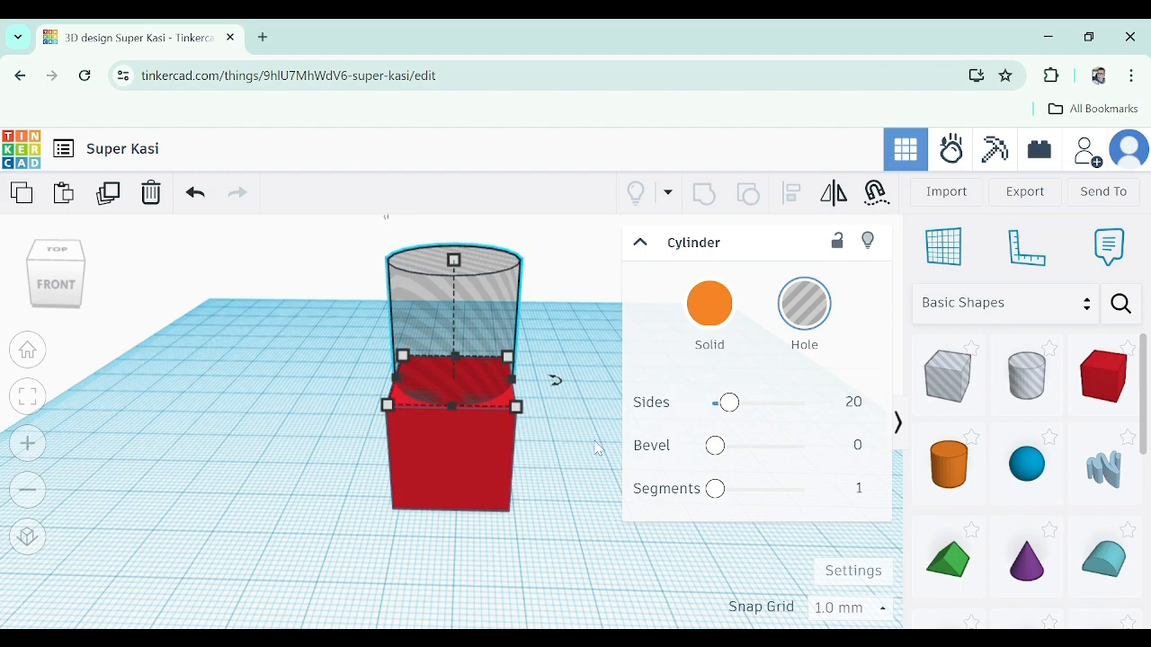
right_drag(556, 417, 463, 439)
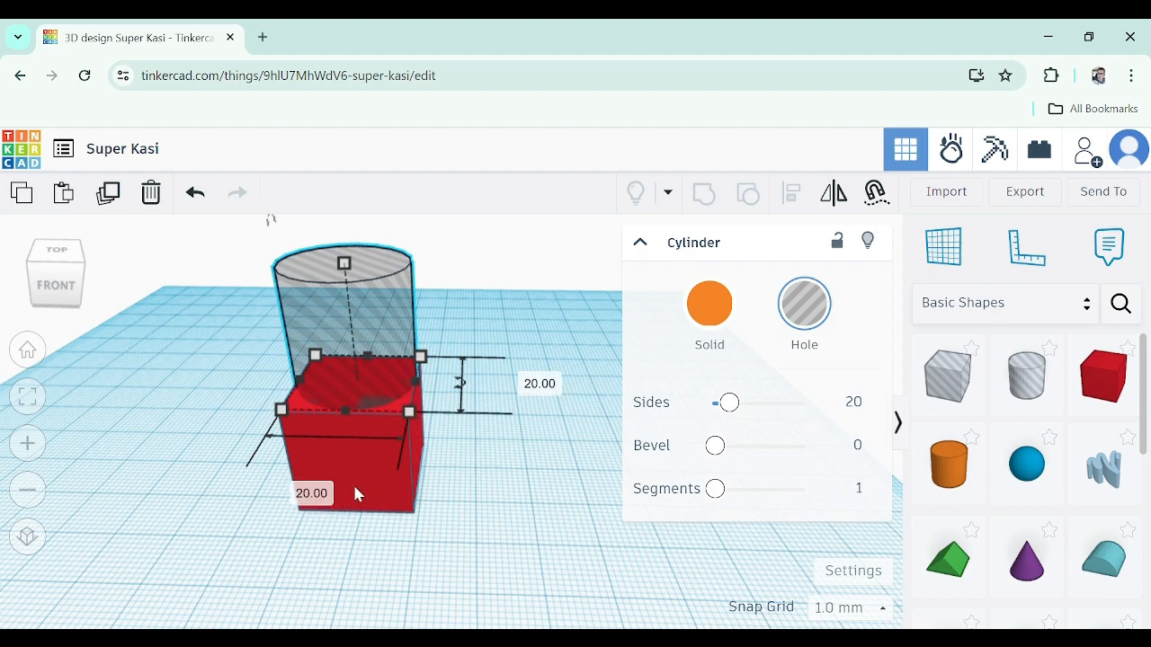
click(322, 496)
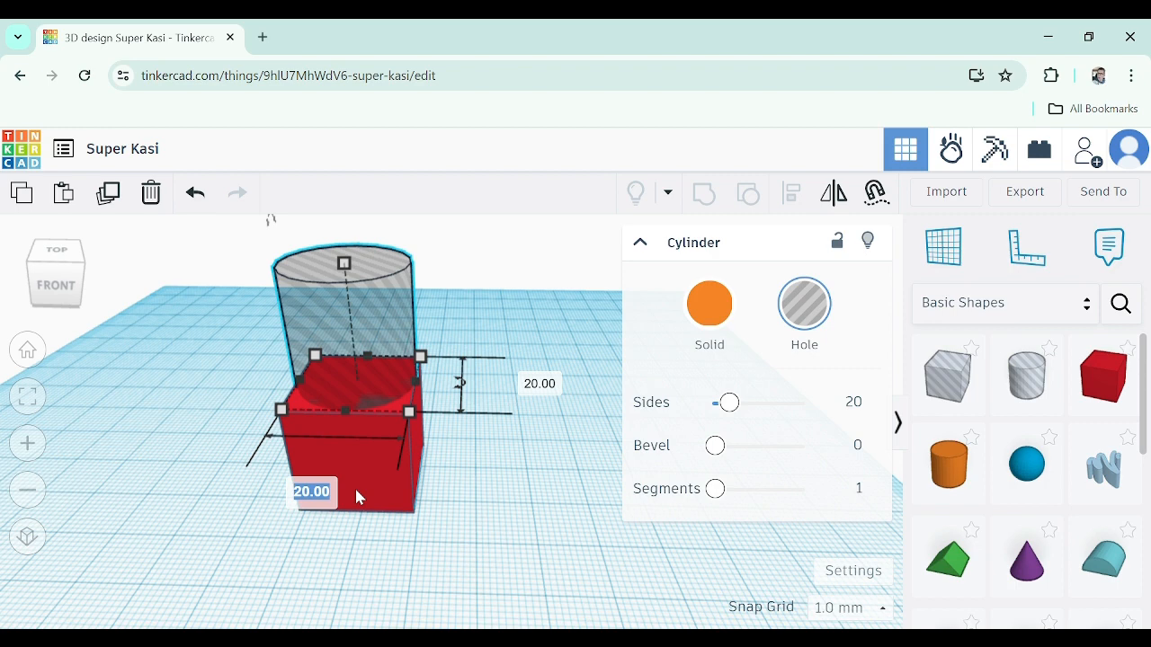
text(3)
key(Return)
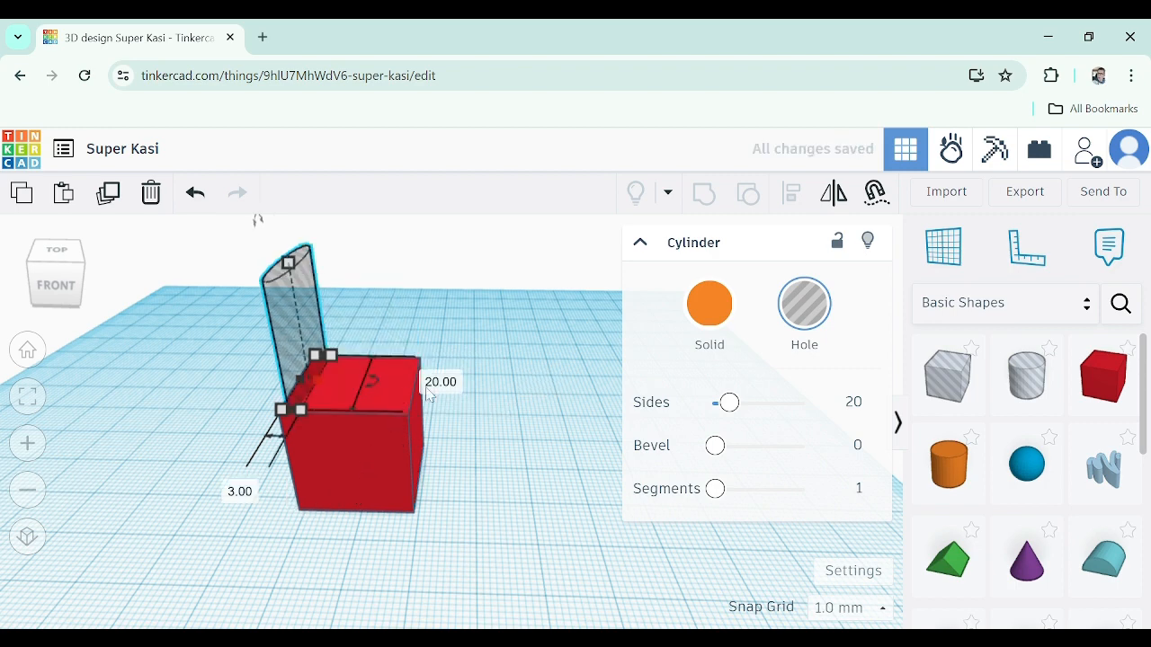
click(427, 390)
text(3)
key(Return)
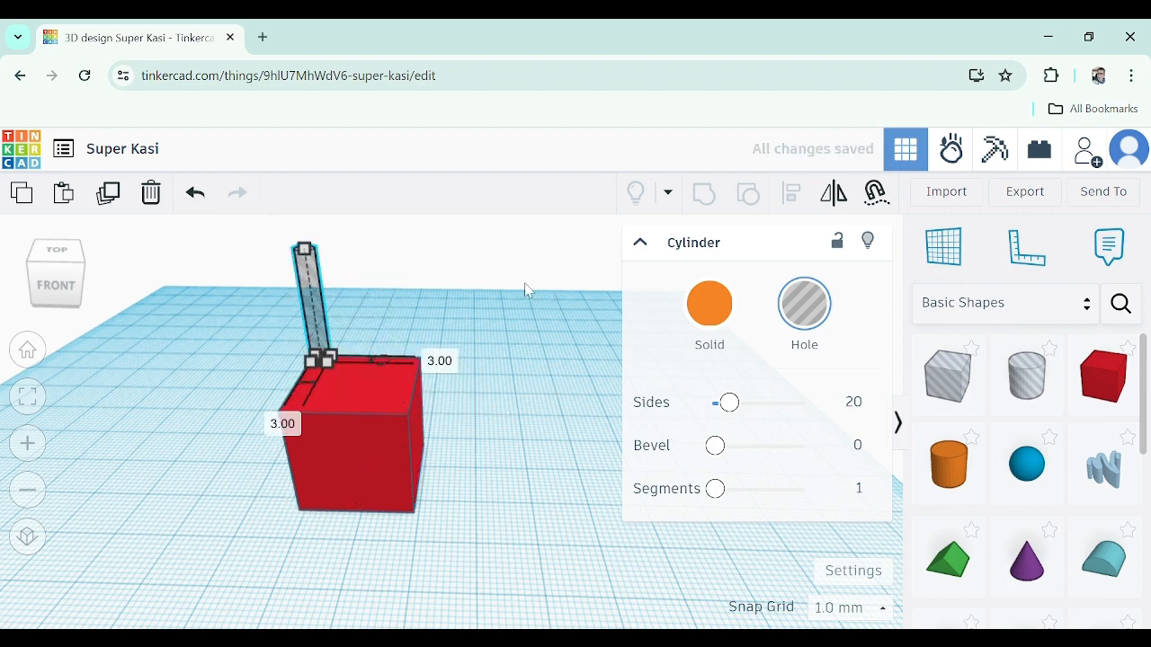
Set the cylinder hole's height to 3 mm
middle_drag(332, 395, 392, 391)
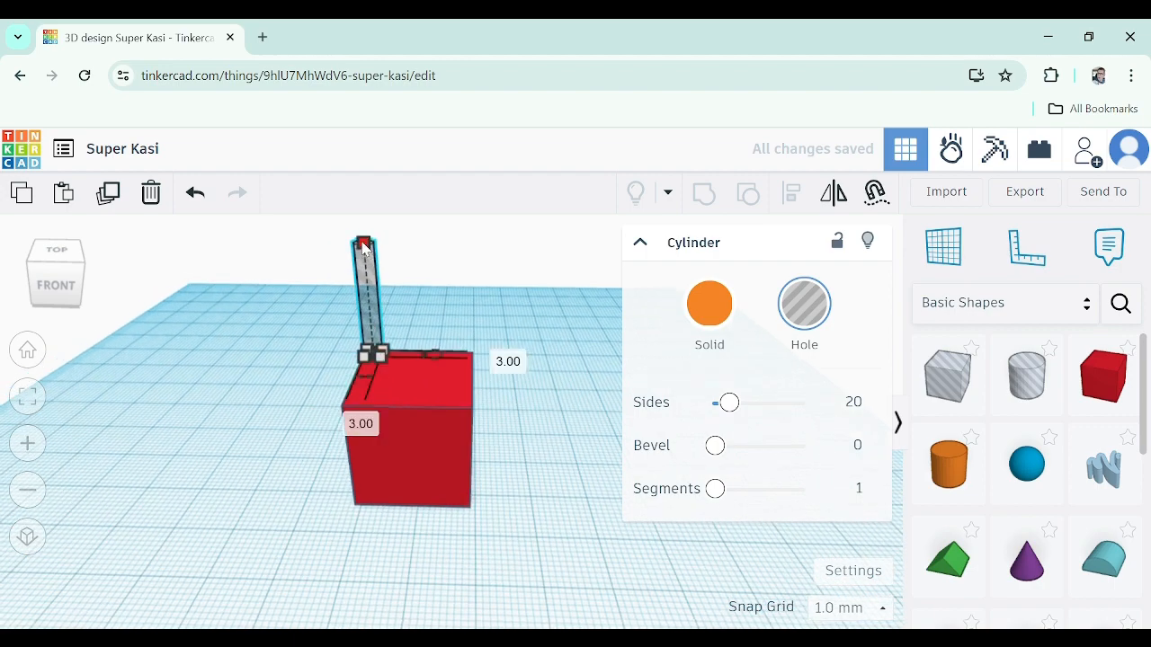
click(363, 244)
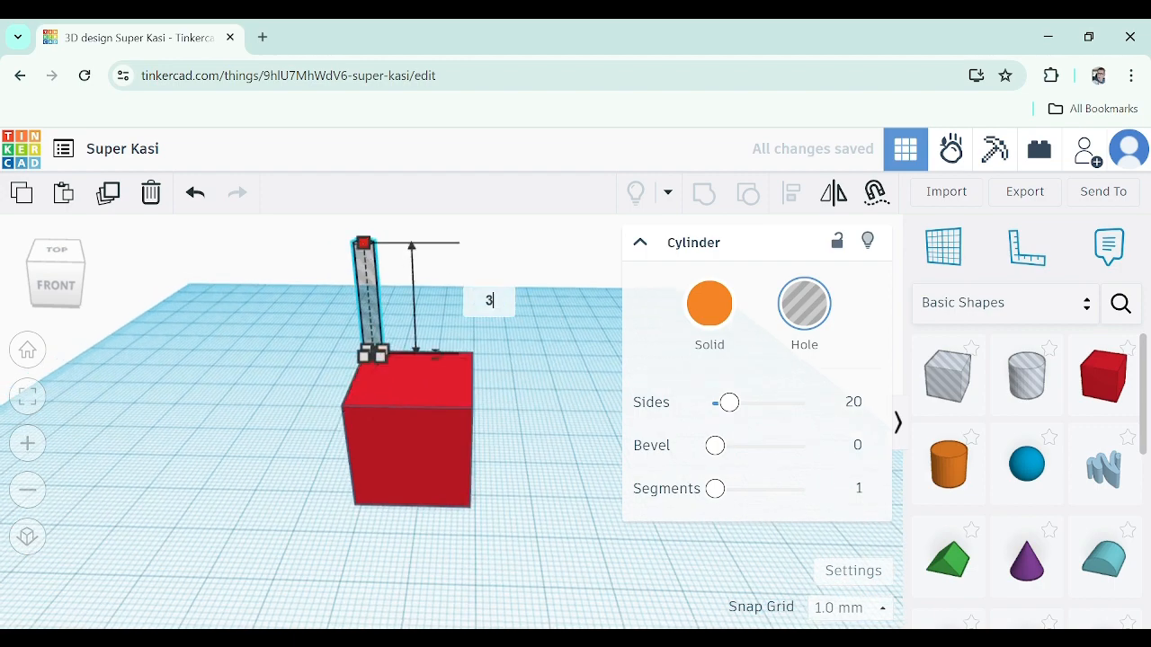
key(Return)
Move the cylinder hole to the middle of the box's top face, about 8.9 mm from two edges
scroll(381, 324, up, 3)
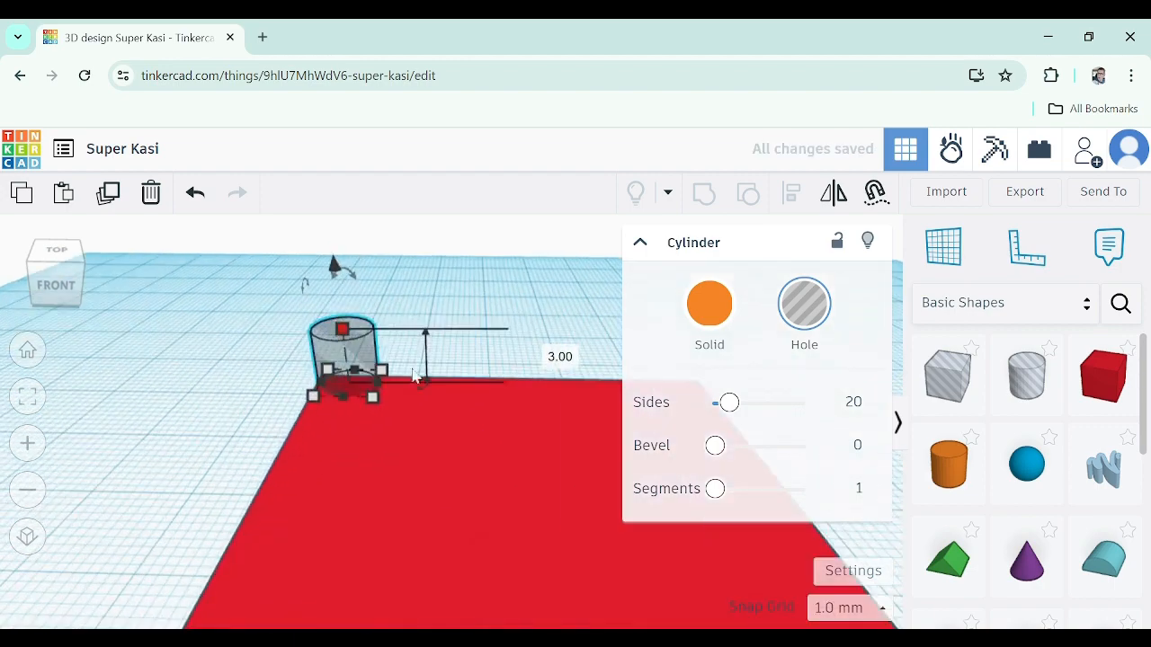
right_drag(449, 317, 412, 417)
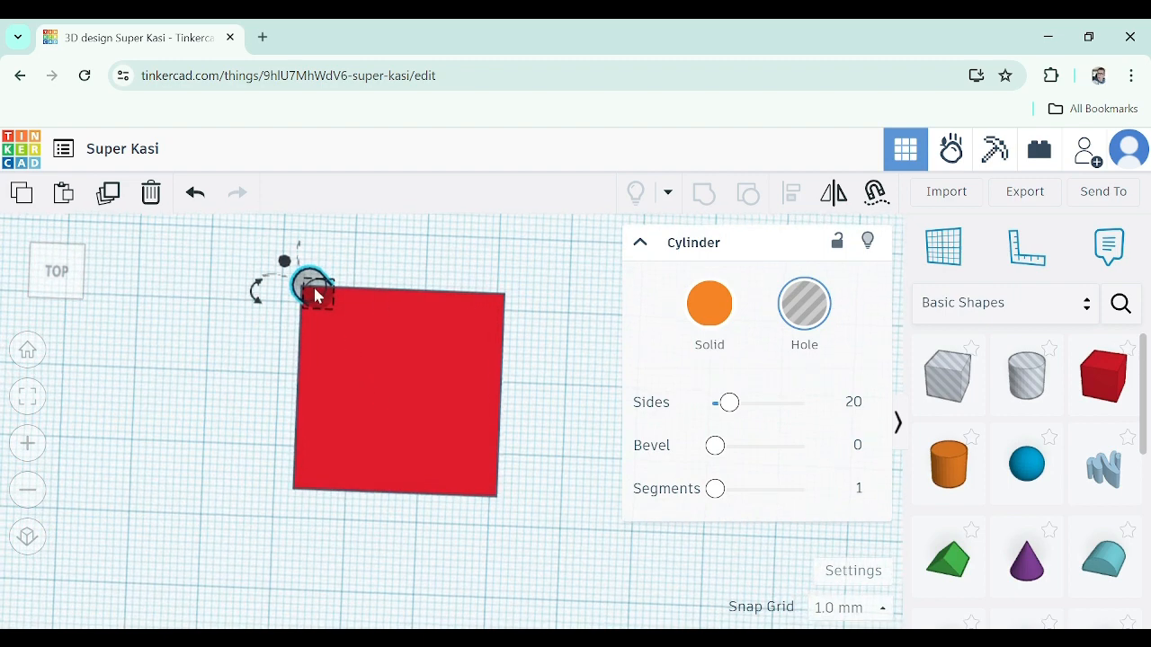
drag(315, 297, 406, 389)
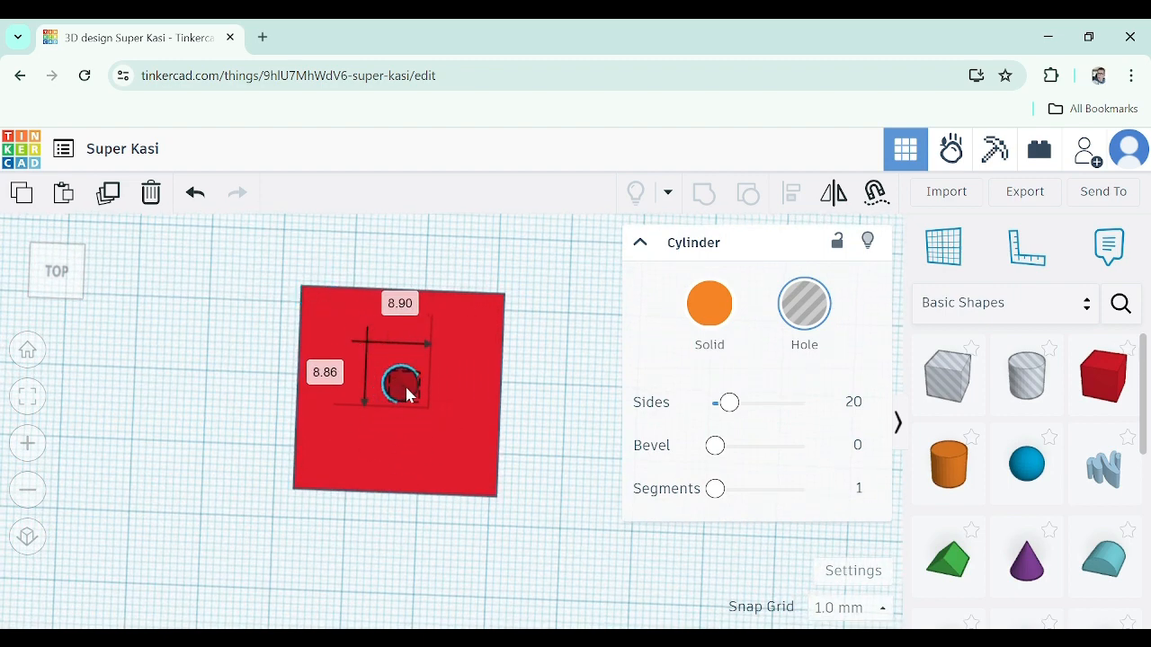
Lower the cylinder hole to about 17 mm elevation so it sinks into the box's top face
right_drag(526, 421, 520, 373)
scroll(396, 349, up, 4)
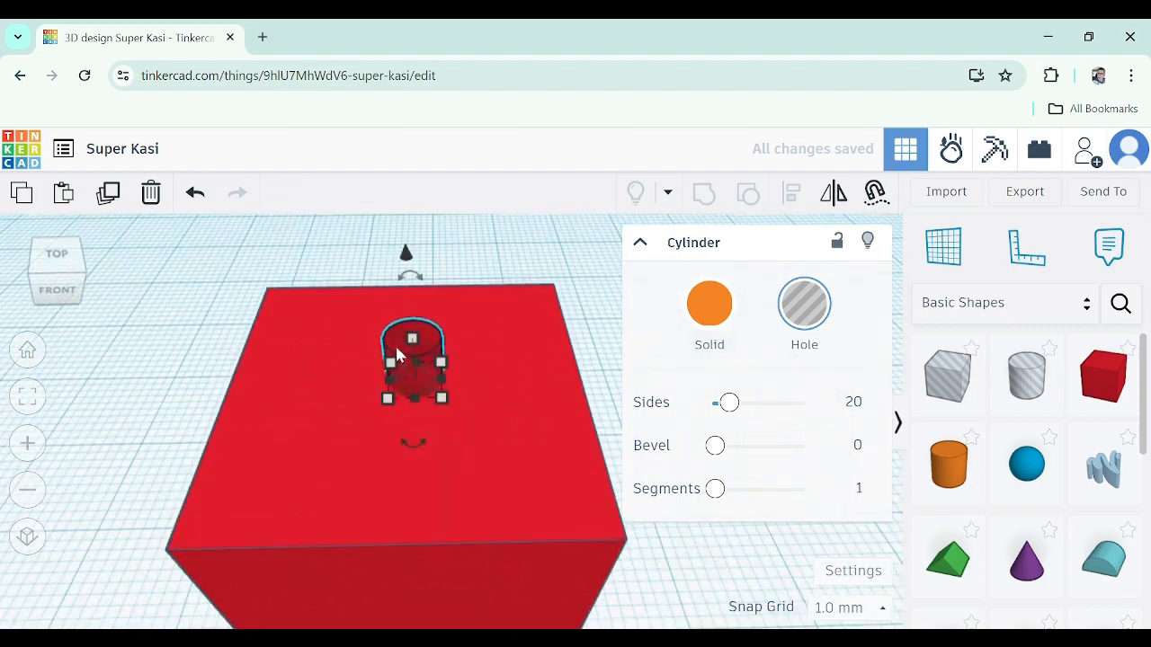
mouse_move(429, 369)
mouse_down()
mouse_move(422, 375)
mouse_move(441, 383)
mouse_up()
right_drag(441, 381, 486, 473)
scroll(468, 491, down, 5)
scroll(486, 545, up, 4)
right_drag(485, 553, 499, 496)
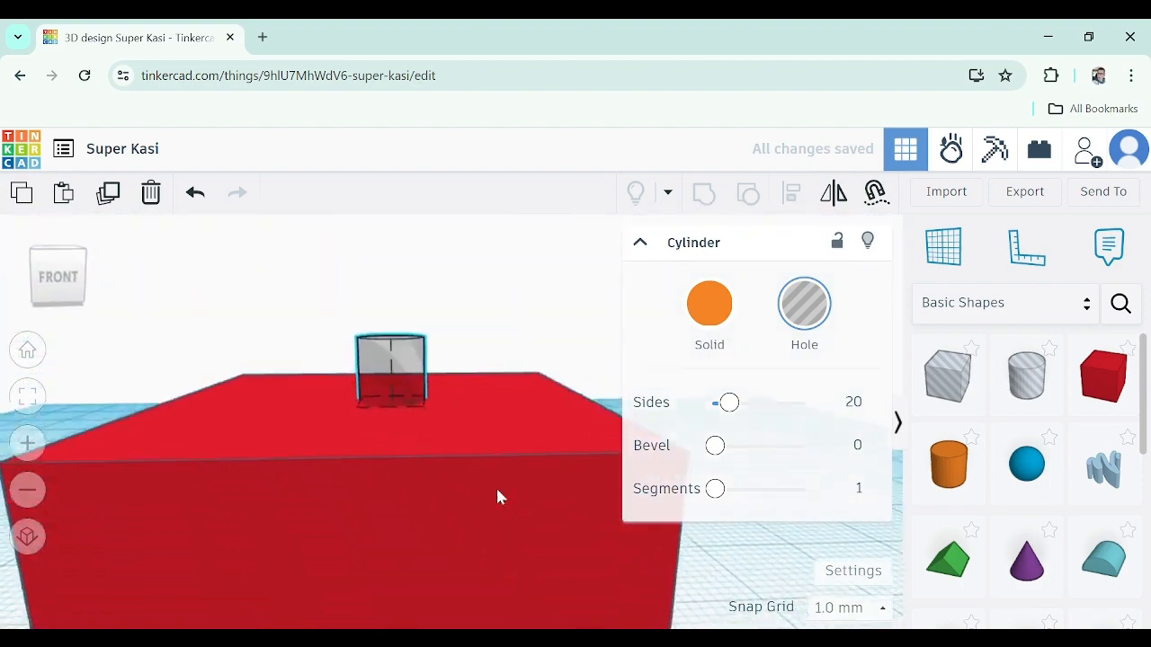
scroll(479, 511, up, 3)
scroll(479, 510, down, 3)
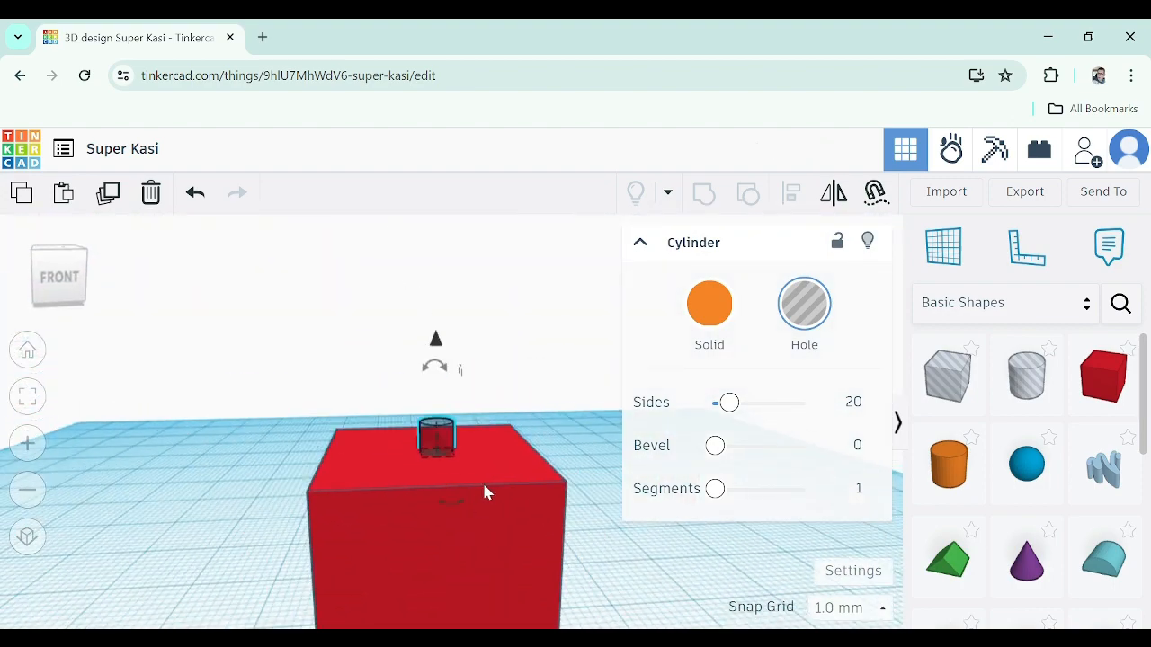
right_drag(484, 486, 472, 482)
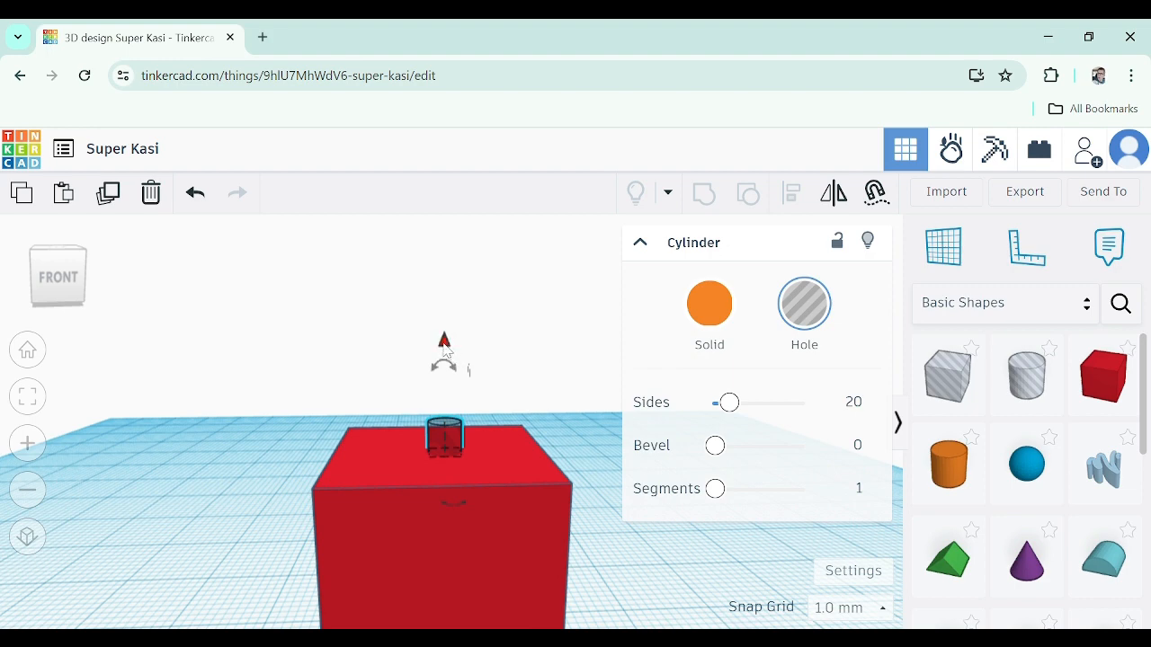
drag(444, 347, 451, 375)
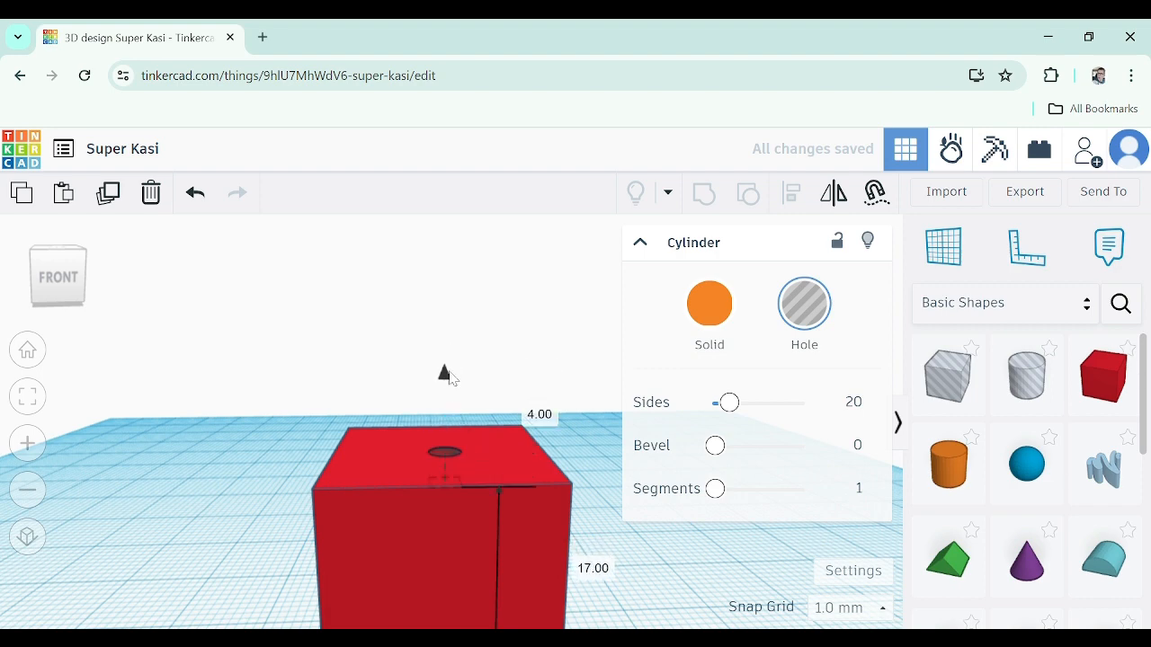
Select the box and the cylinder hole together and group them
right_drag(477, 461, 457, 421)
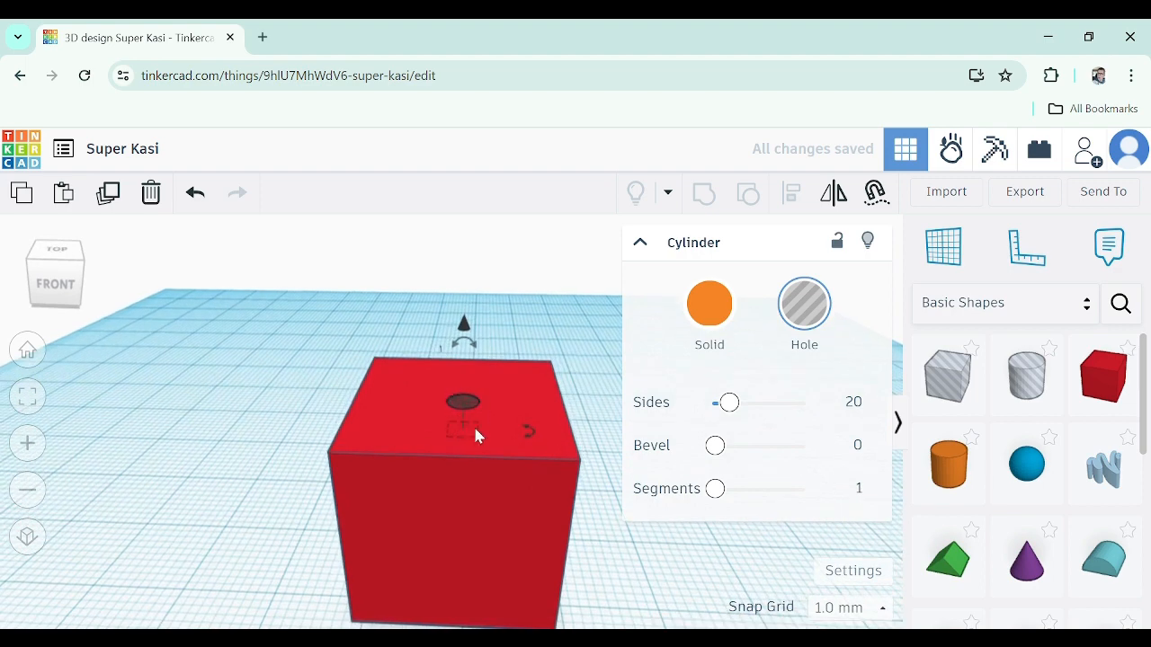
scroll(468, 439, down, 3)
scroll(469, 446, down, 2)
click(351, 338)
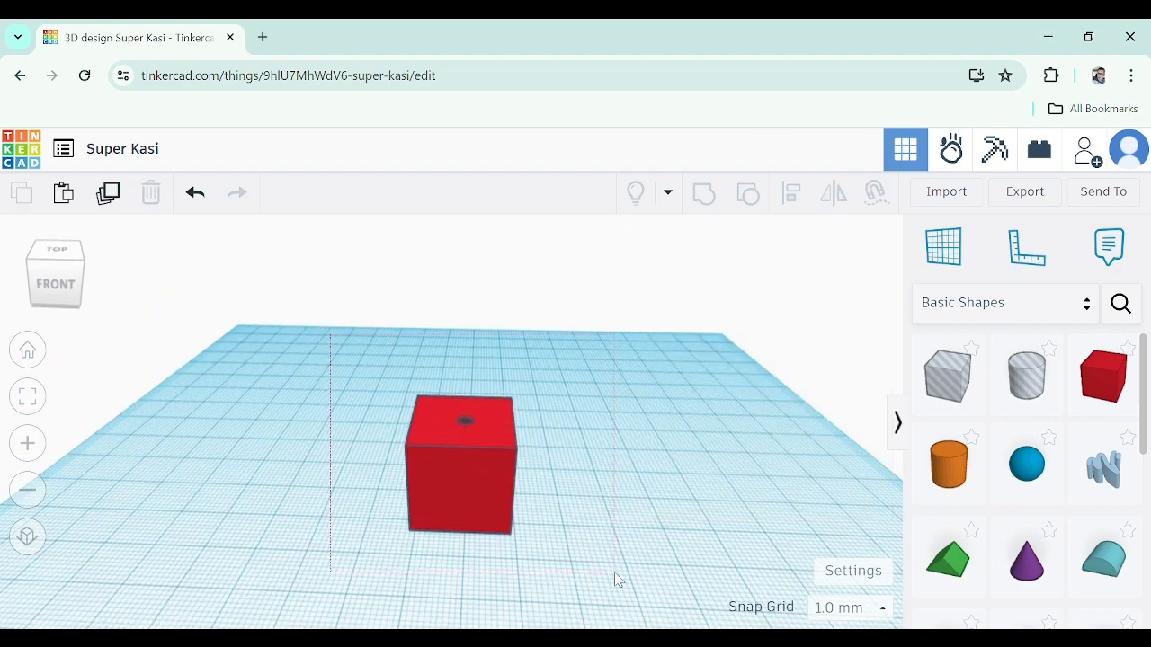
drag(616, 576, 614, 571)
click(345, 334)
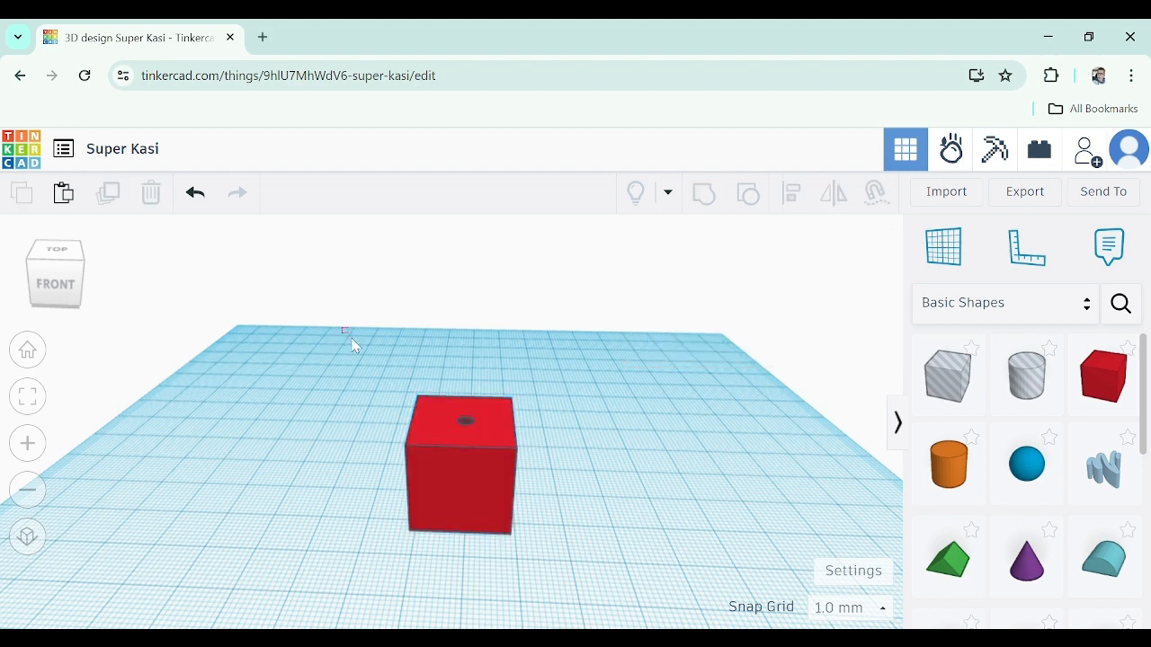
drag(590, 577, 589, 575)
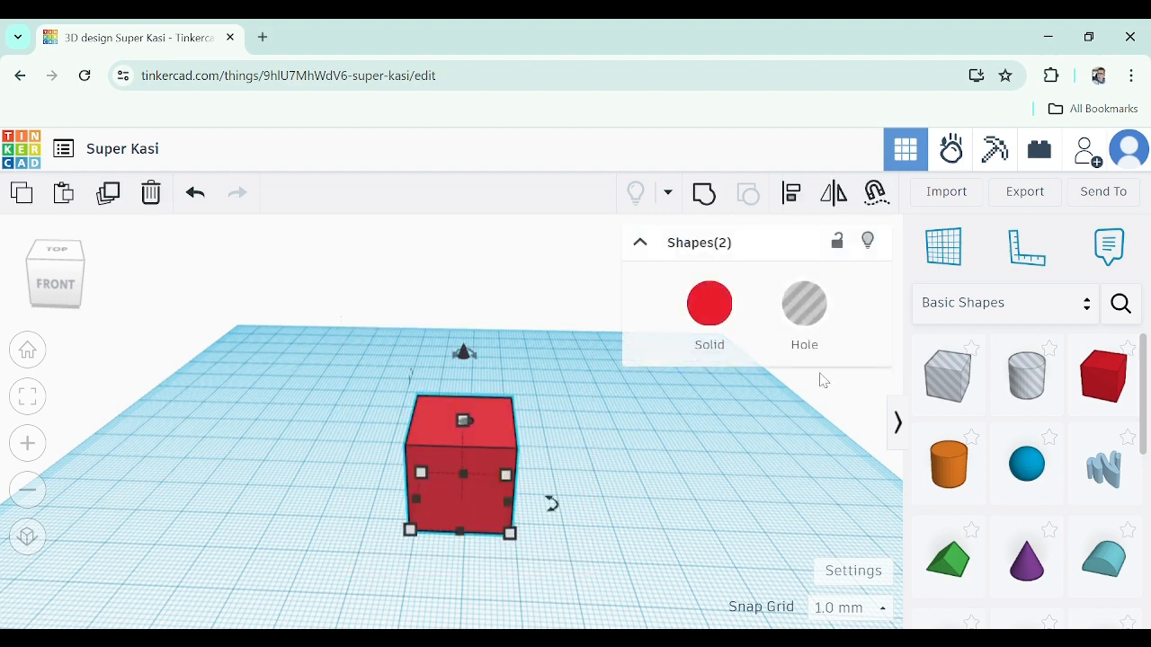
click(705, 204)
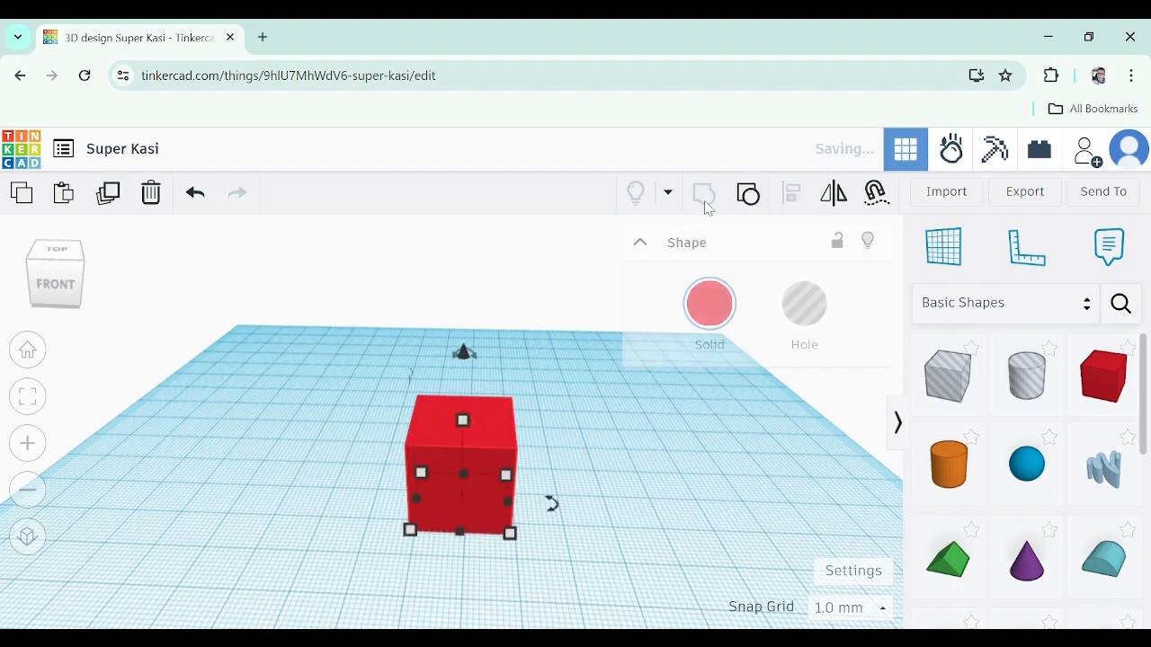
Zoom and orbit around the grouped box to inspect the hole in its top face
scroll(460, 422, up, 5)
scroll(471, 427, up, 3)
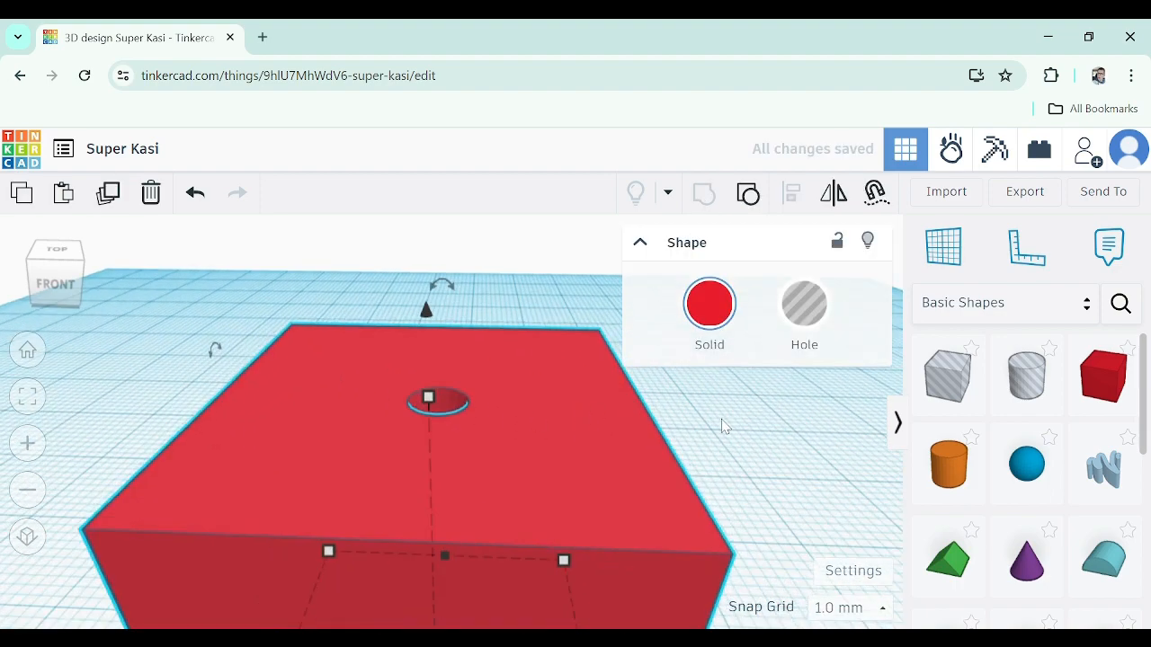
click(721, 419)
right_drag(639, 432, 663, 440)
scroll(662, 440, down, 3)
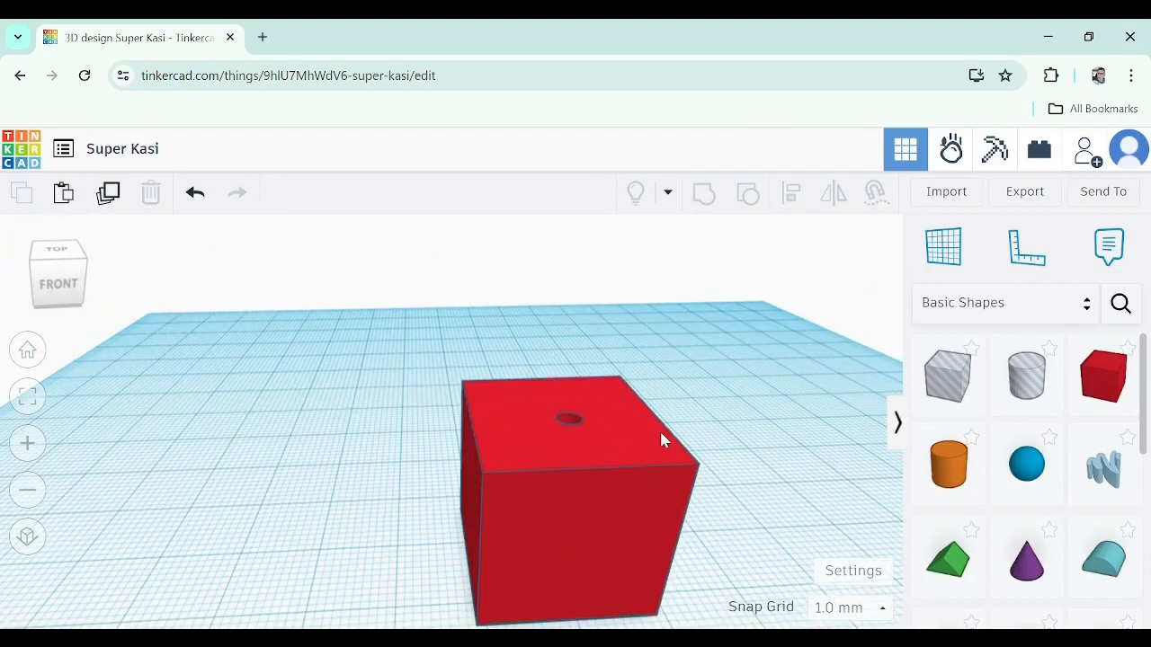
right_drag(737, 471, 650, 393)
Place a new cylinder hole onto the box's front side face
drag(882, 378, 493, 287)
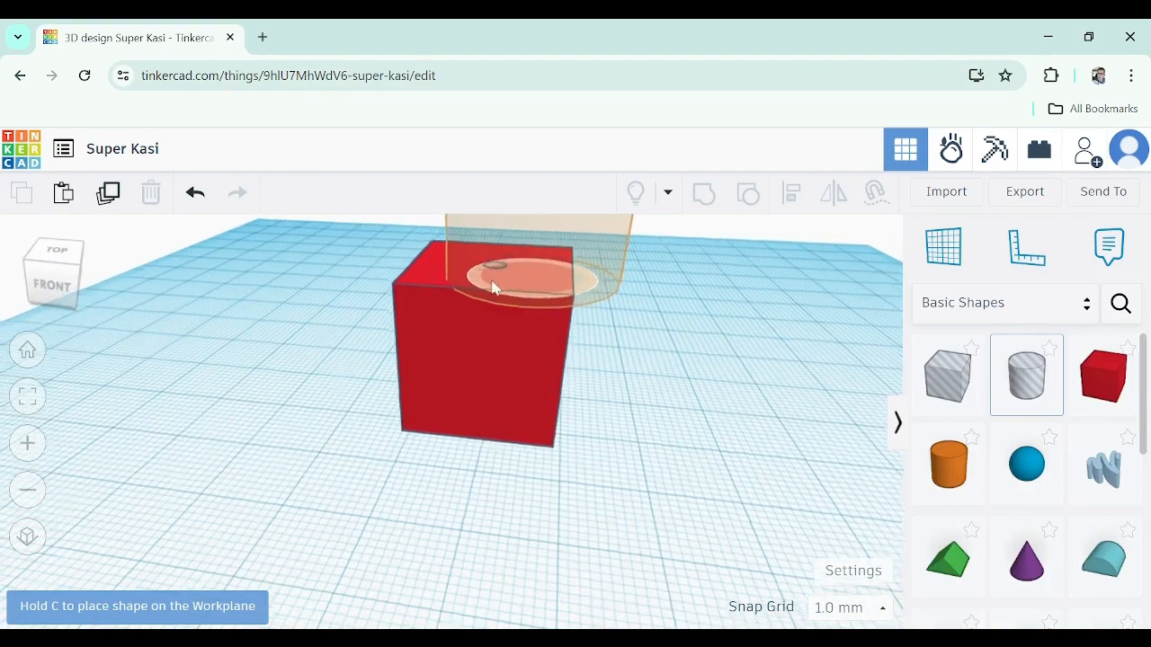
right_drag(492, 288, 464, 286)
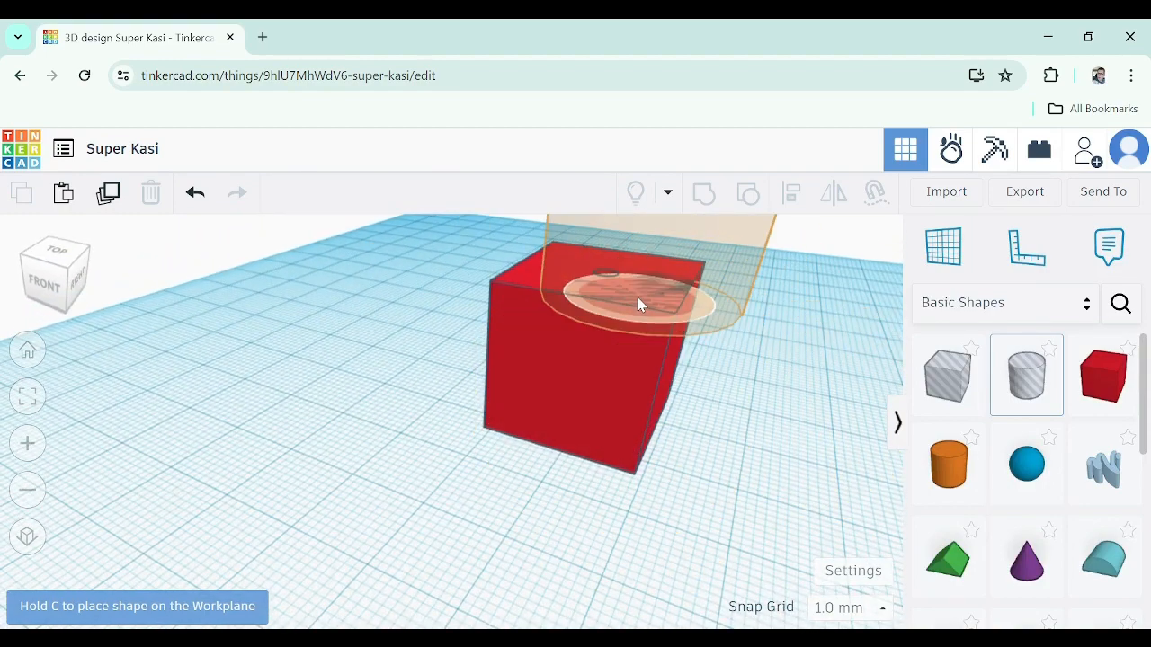
right_drag(576, 375, 622, 371)
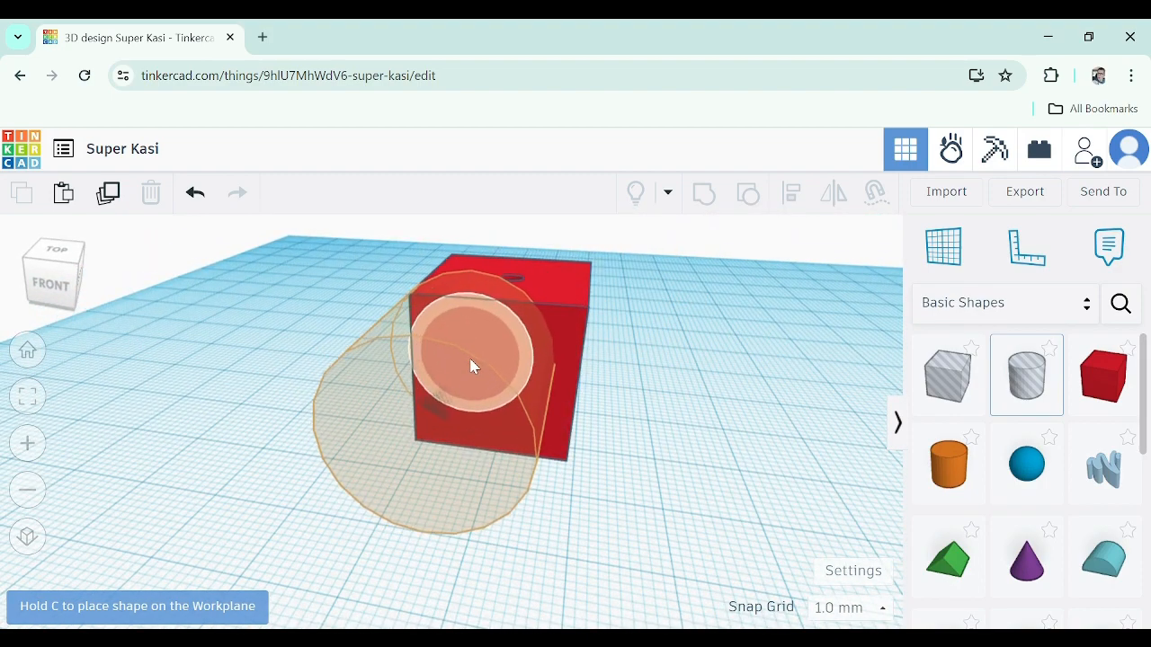
click(467, 358)
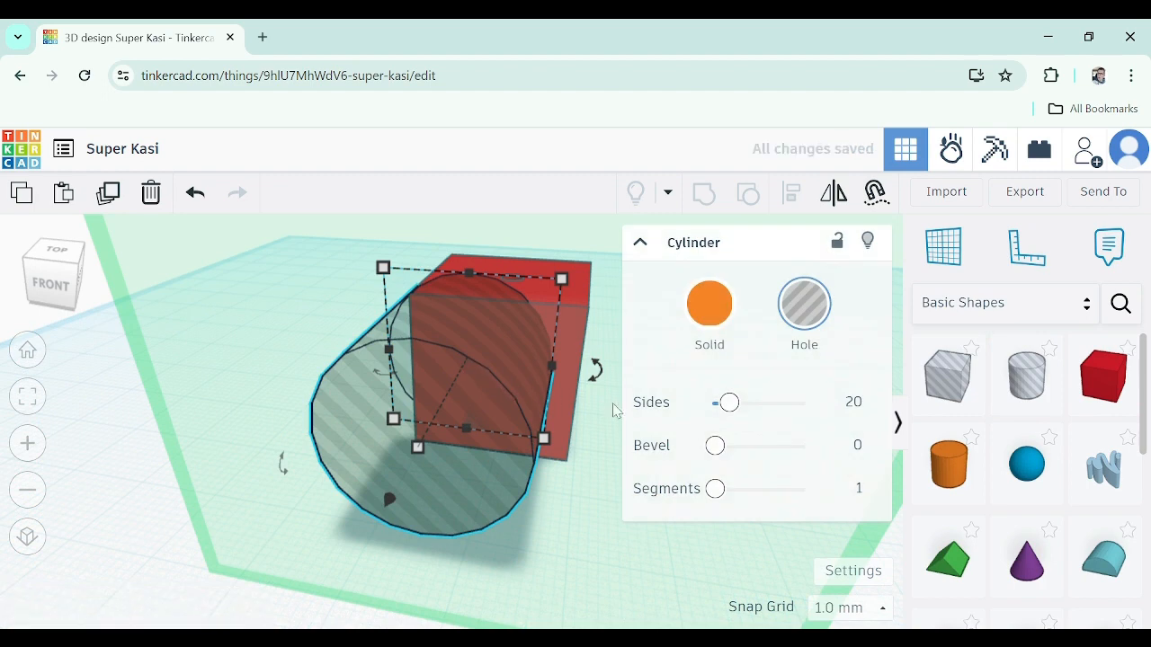
Set the new cylinder hole's two diameter dimensions to 3 mm
right_drag(591, 433, 609, 415)
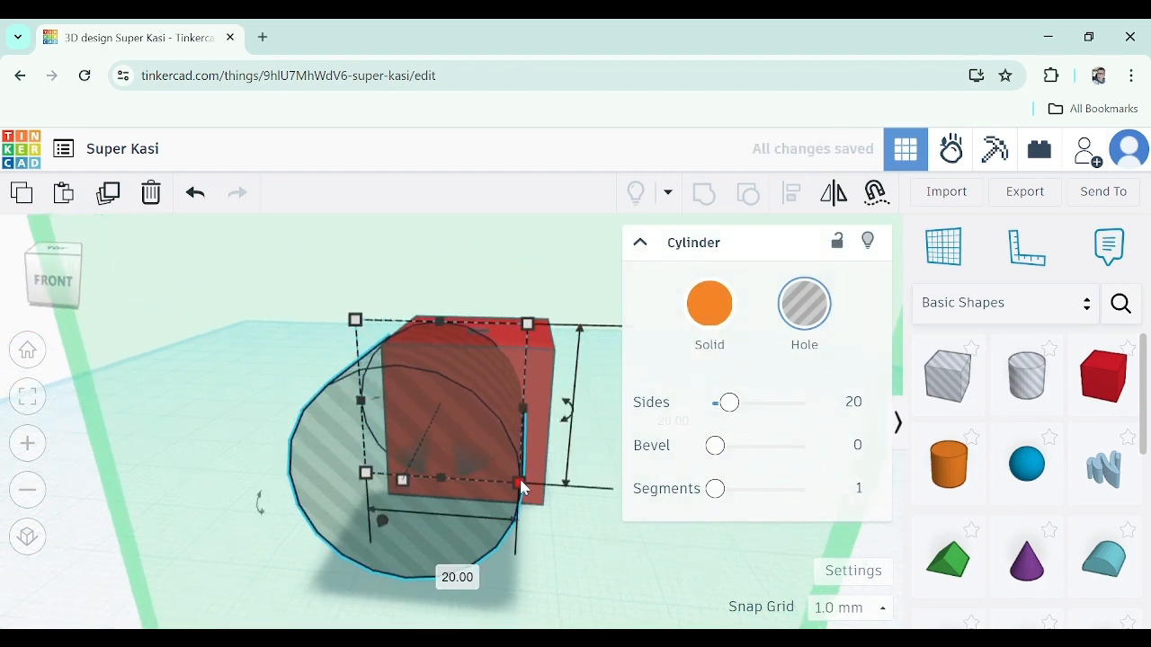
click(520, 484)
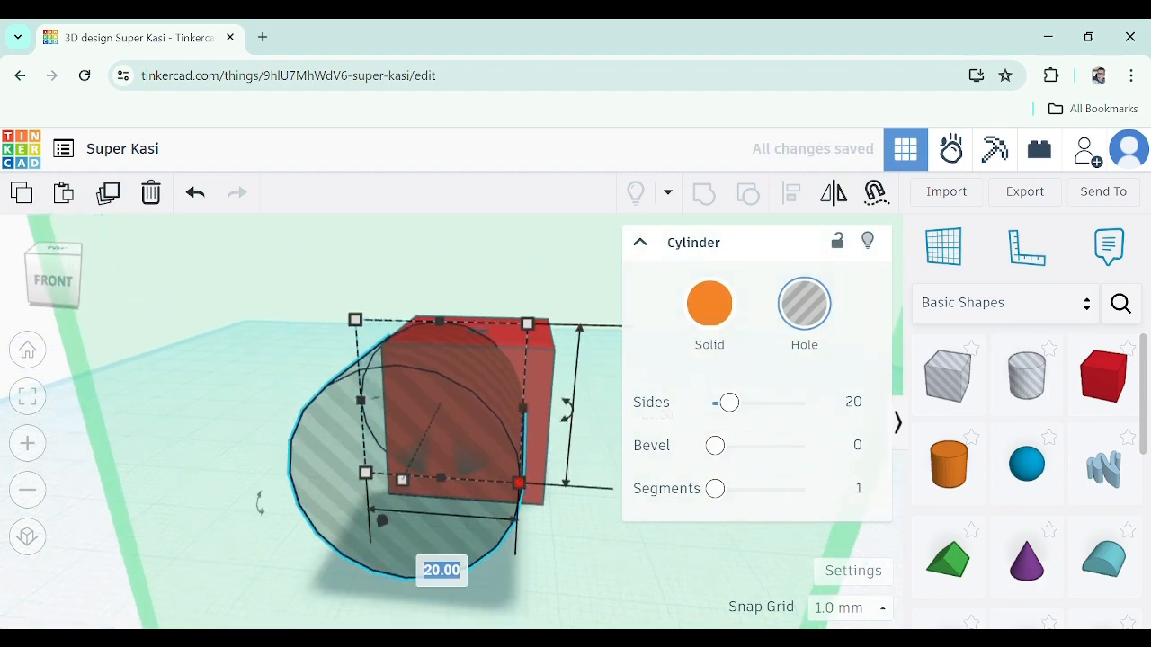
key(Return)
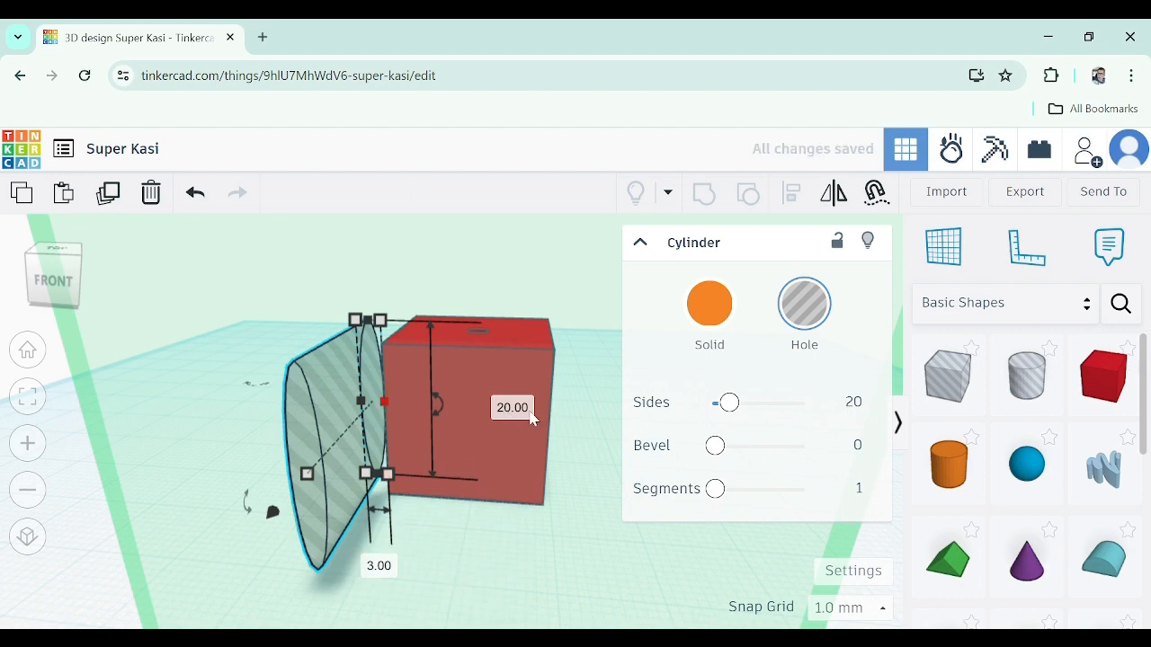
key(Return)
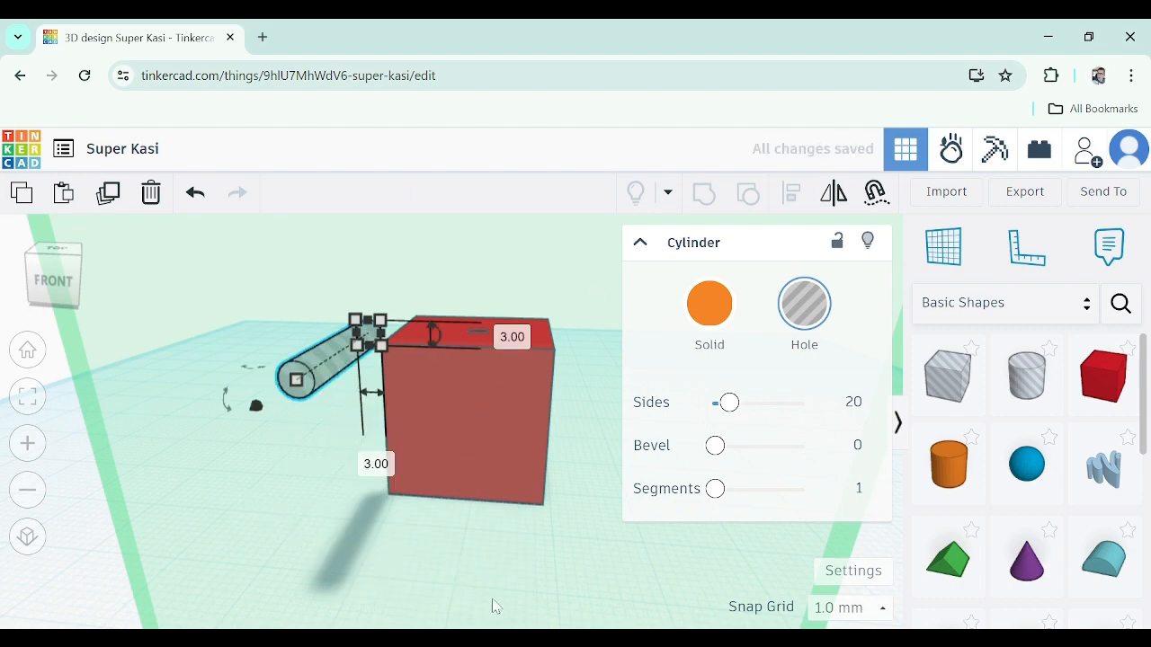
Set the cylinder hole's length to 3 mm
right_drag(495, 606, 490, 517)
mouse_move(232, 453)
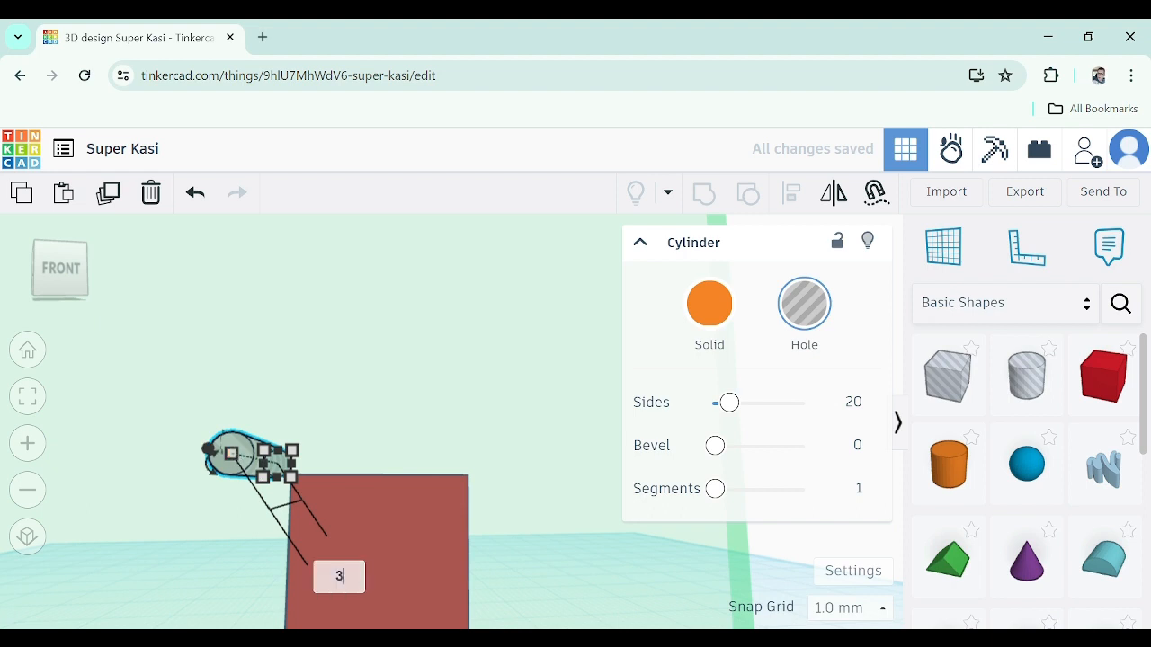
key(Return)
Move the cylinder hole onto the box's front face near its upper-left corner
right_drag(362, 509, 435, 384)
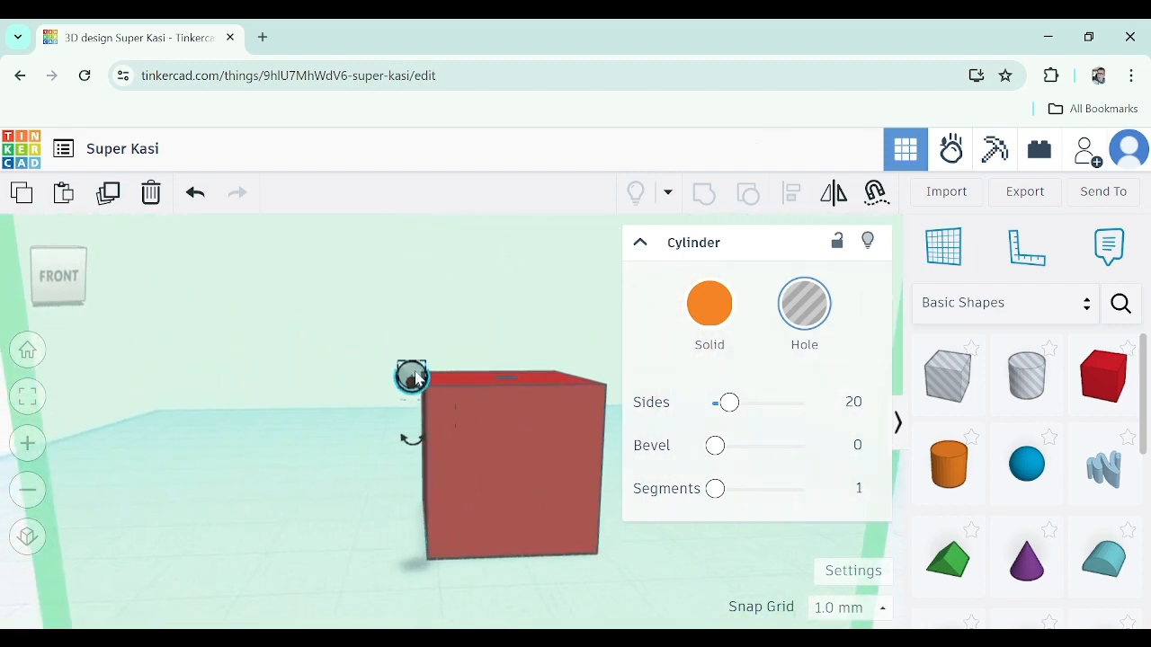
drag(419, 378, 476, 426)
right_drag(510, 483, 417, 533)
right_drag(310, 519, 337, 454)
drag(316, 430, 282, 430)
right_drag(332, 478, 386, 472)
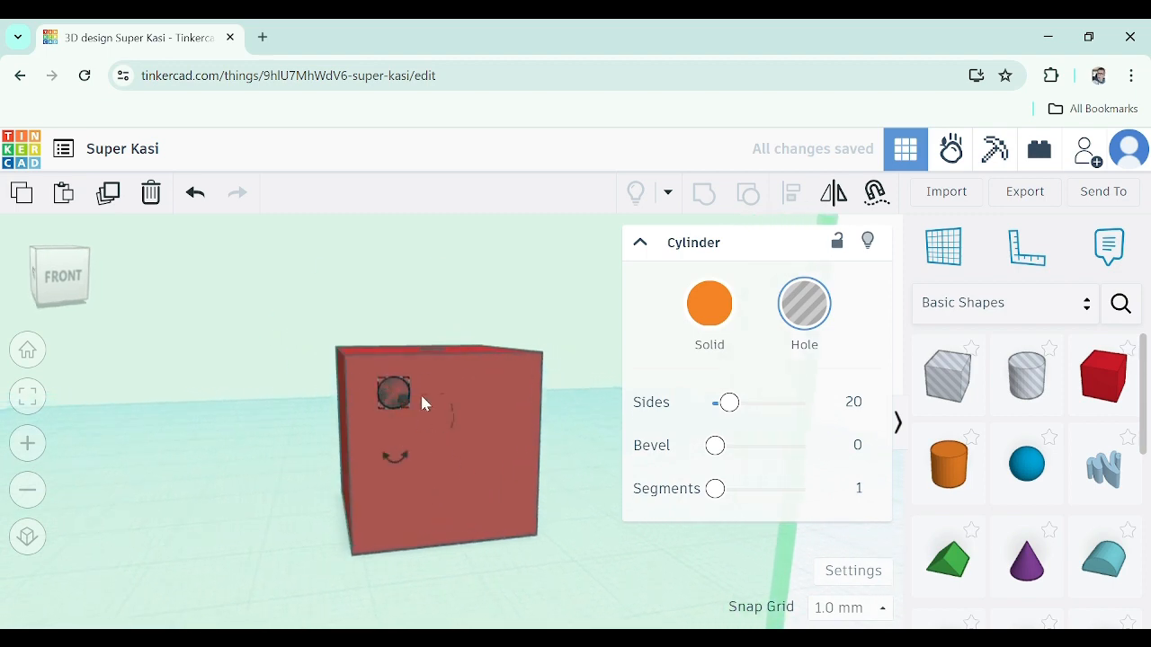
Select the front-face hole and paste a copy of the cylinder hole
click(398, 386)
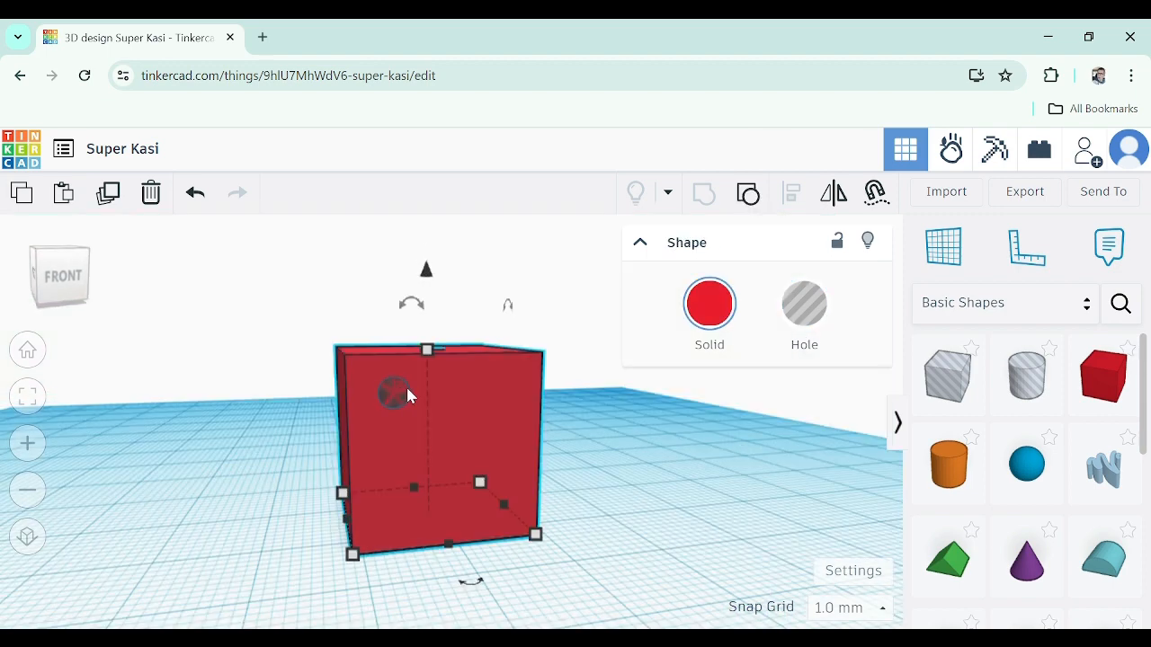
scroll(389, 378, up, 5)
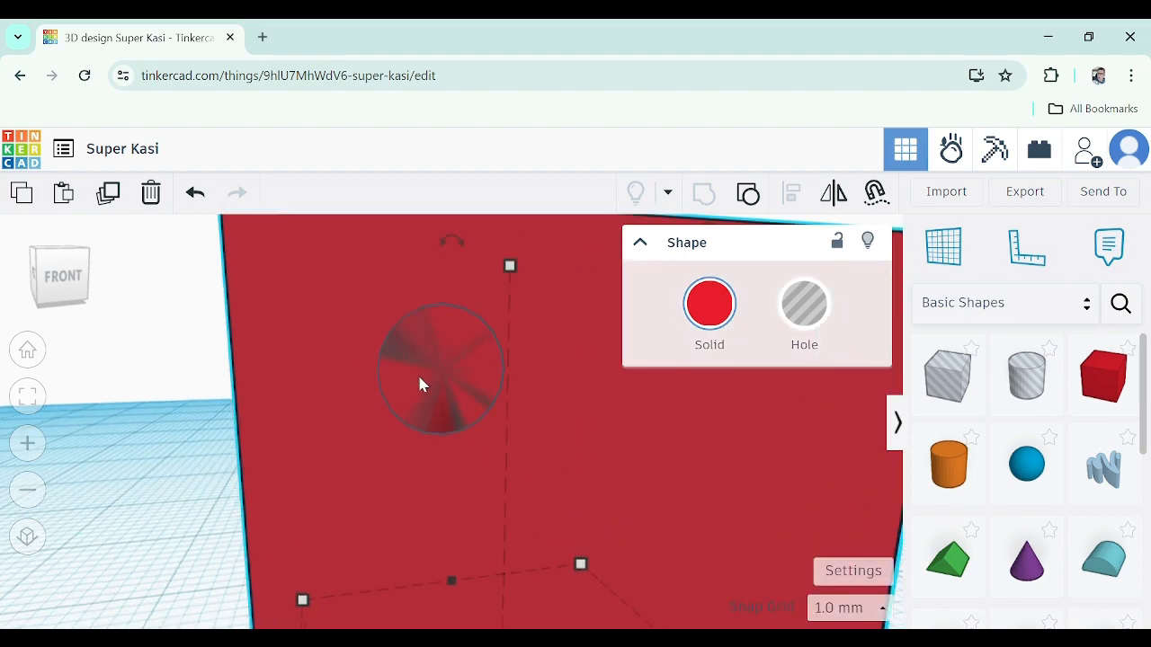
click(440, 434)
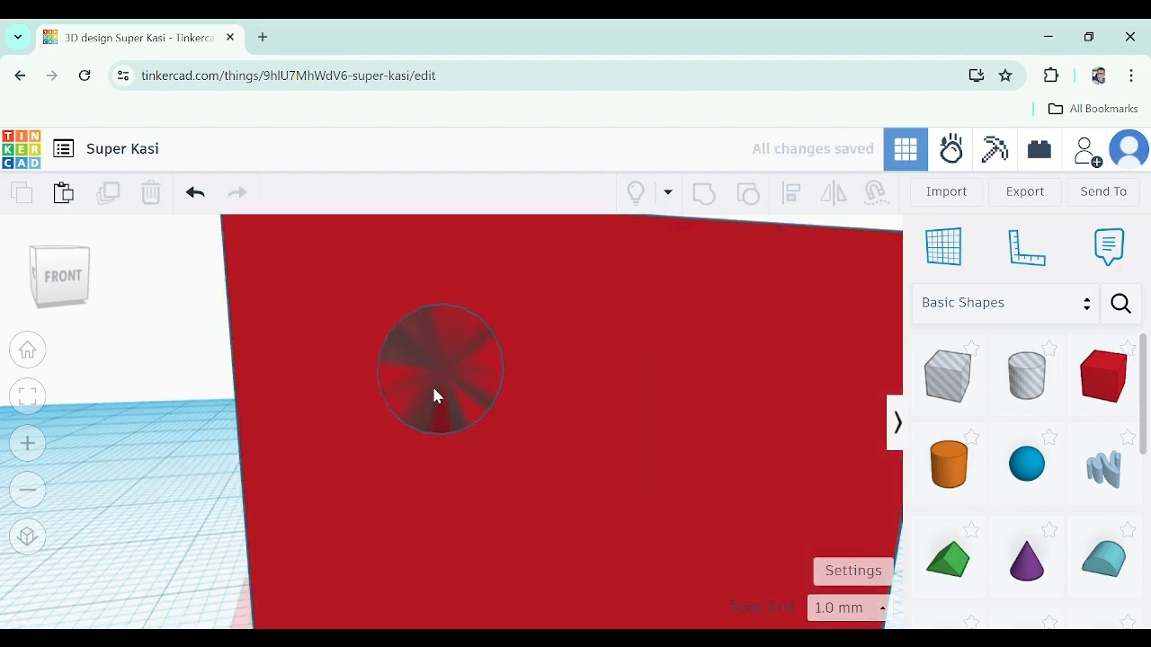
click(435, 394)
scroll(433, 393, down, 5)
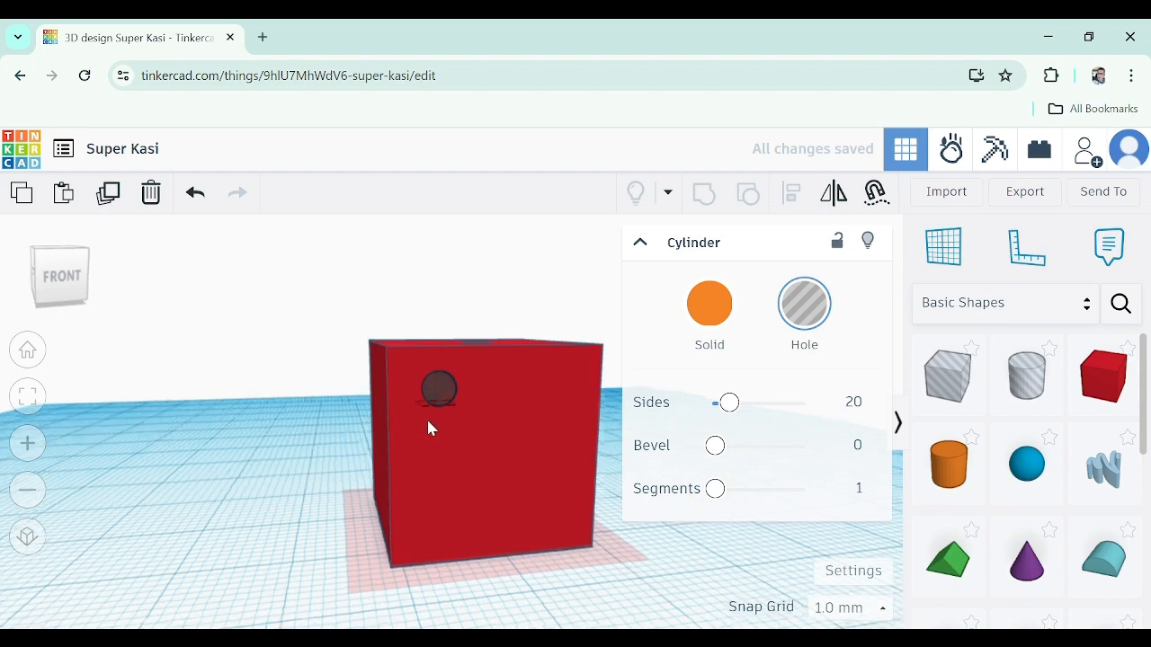
click(445, 387)
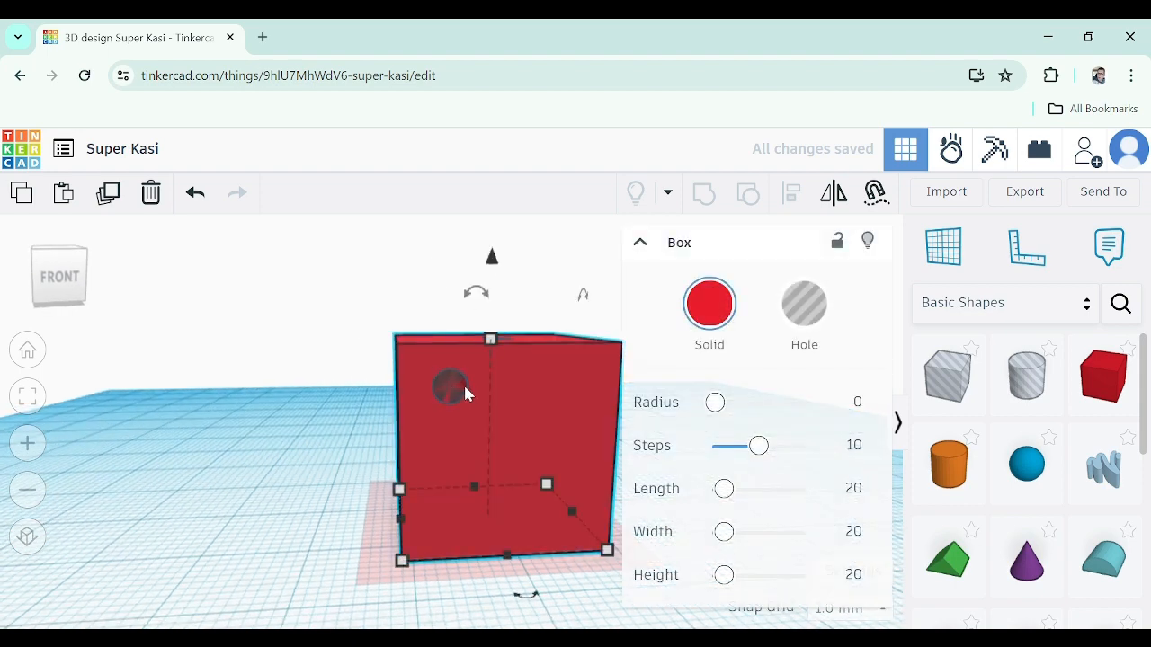
click(455, 385)
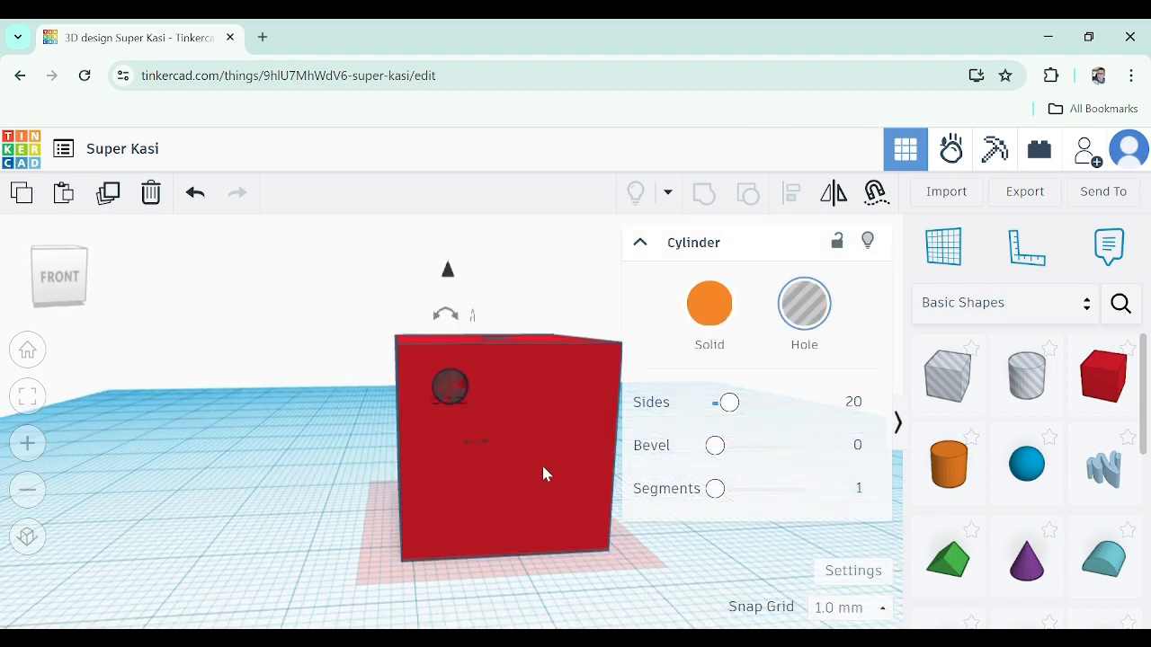
key(ctrl+v)
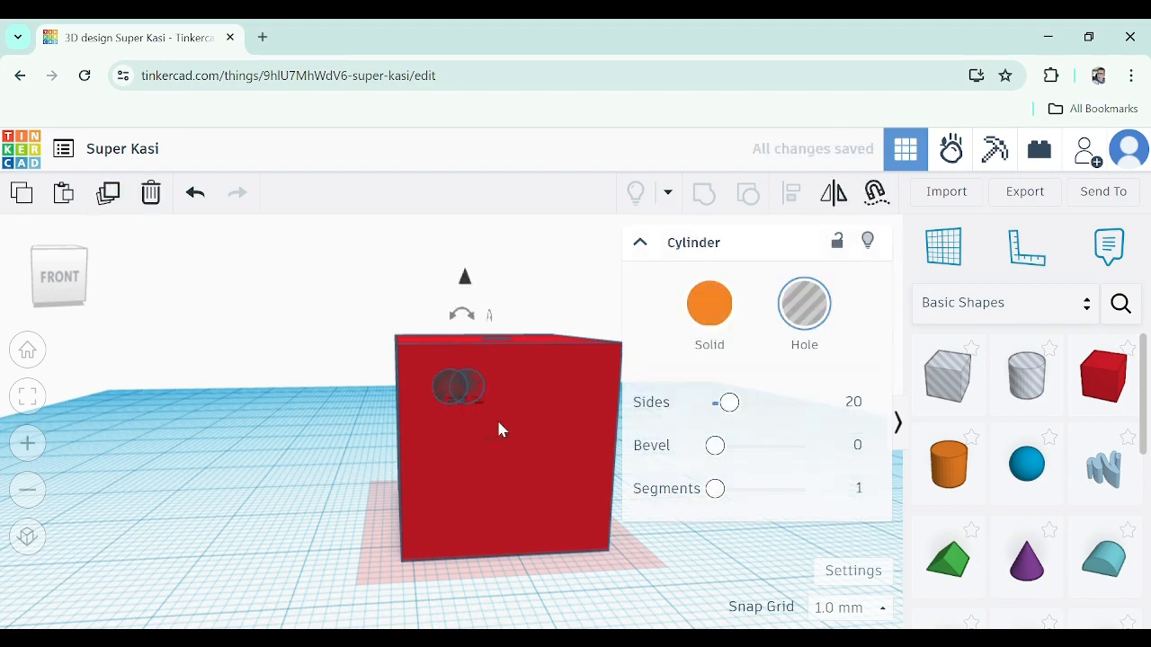
Move the pasted hole to the front face's upper-right corner, level with the first hole
scroll(530, 388, up, 2)
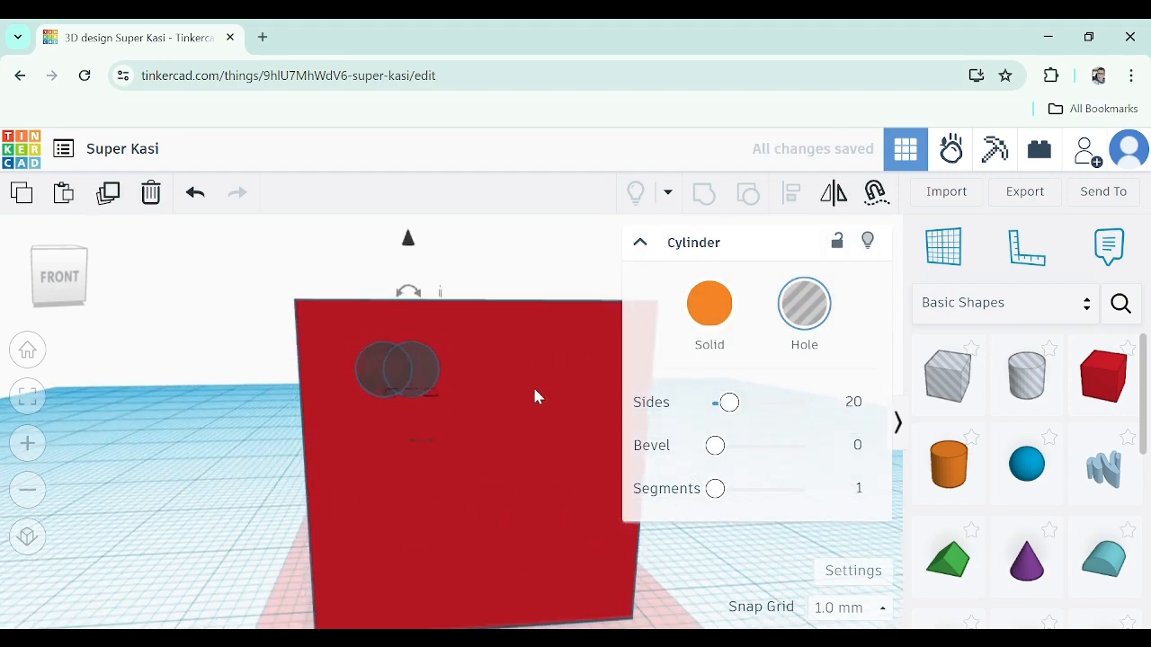
scroll(412, 395, down, 3)
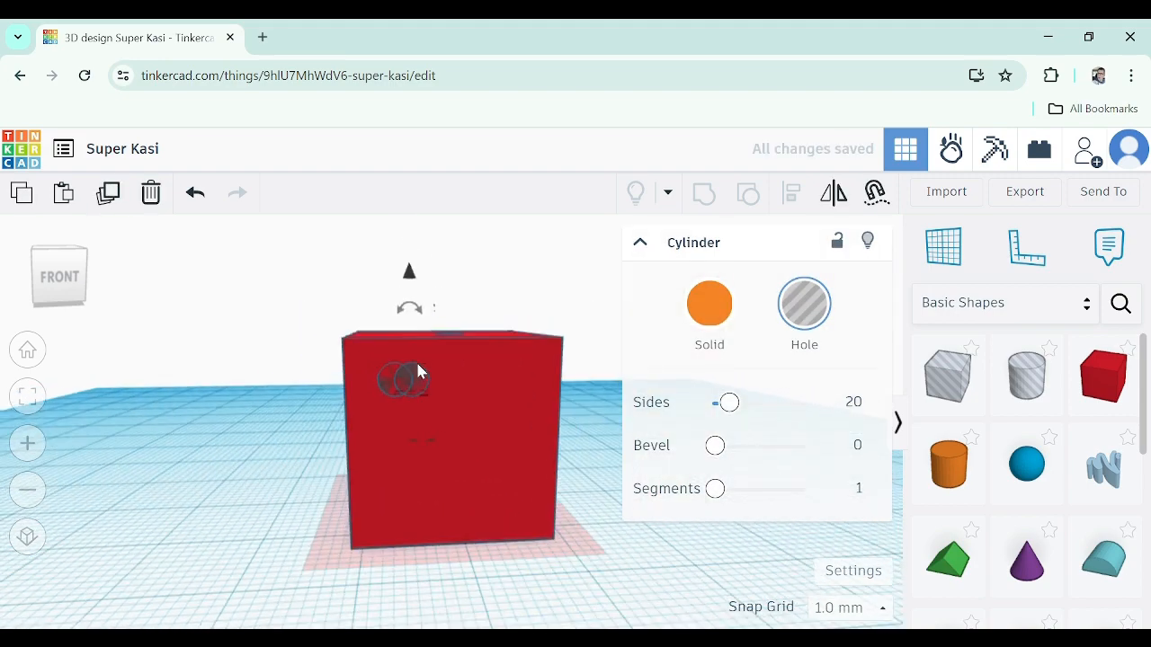
drag(416, 372, 514, 385)
right_drag(460, 425, 697, 419)
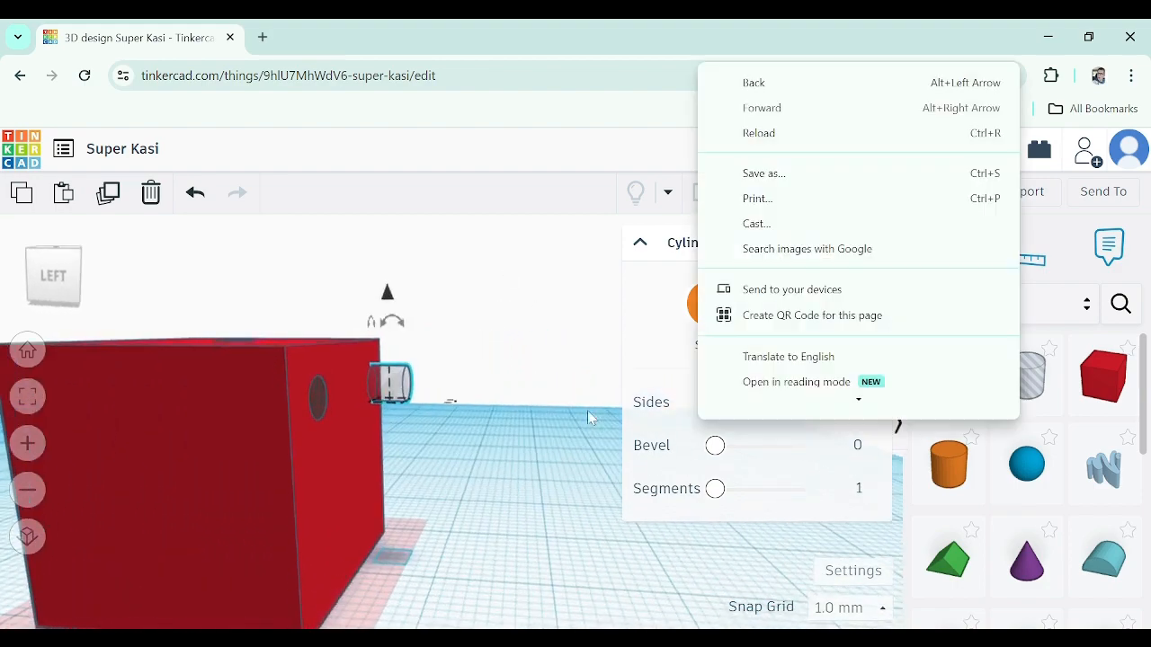
right_drag(460, 355, 452, 384)
drag(426, 393, 419, 366)
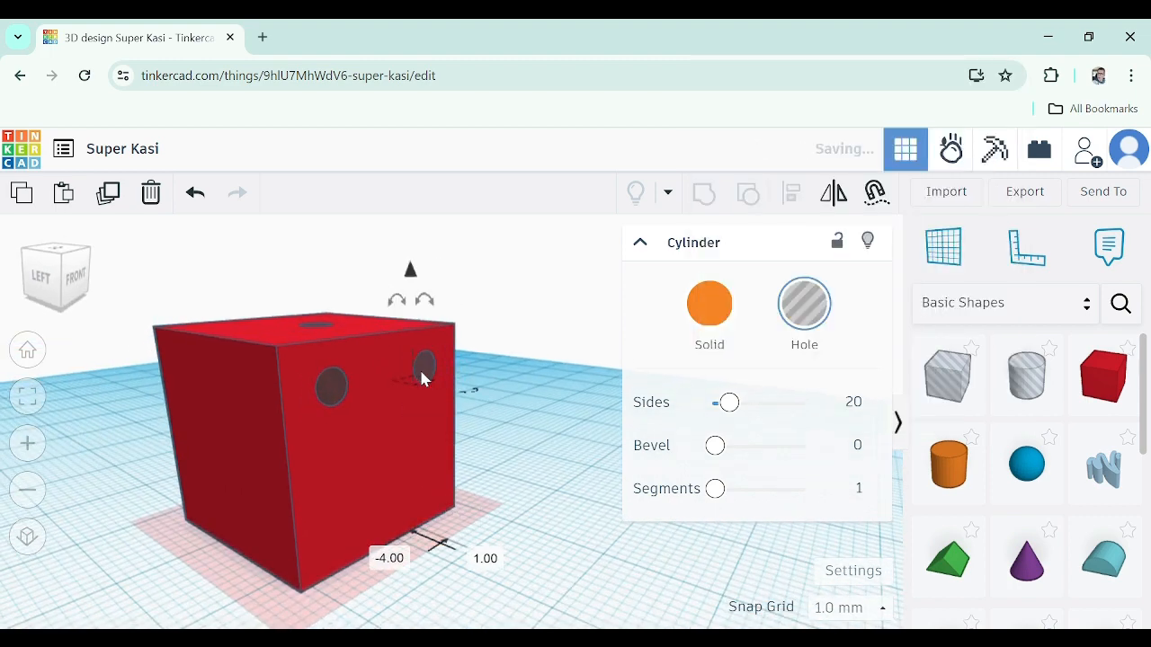
right_drag(419, 367, 447, 301)
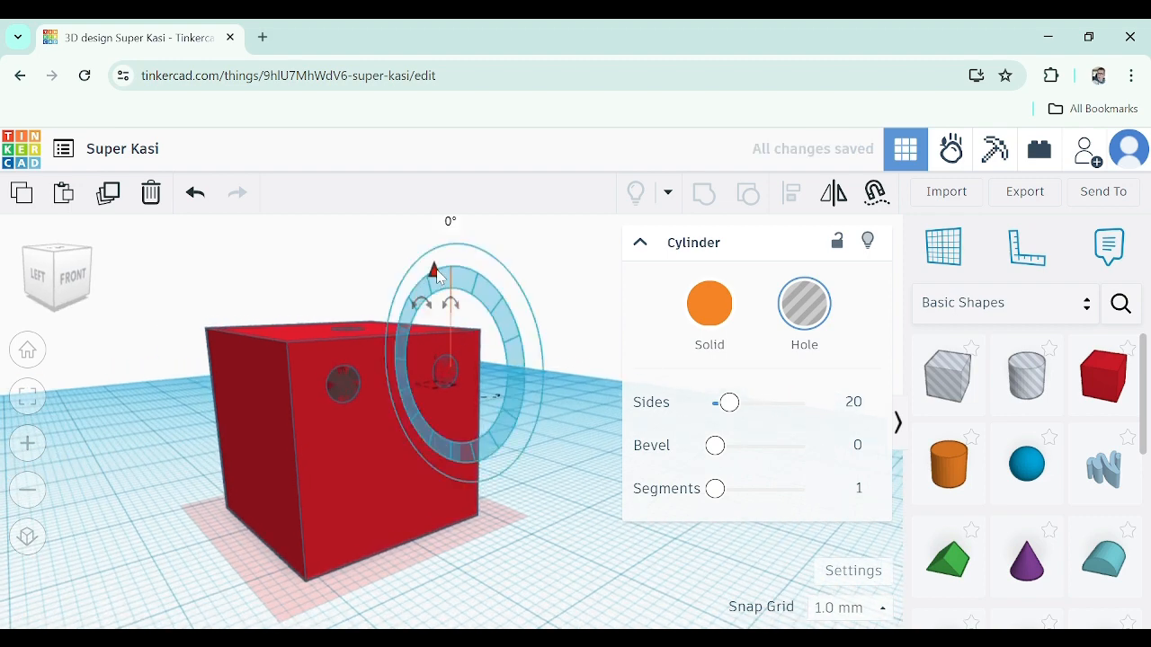
mouse_move(435, 271)
mouse_down()
mouse_move(436, 301)
mouse_move(435, 271)
mouse_up()
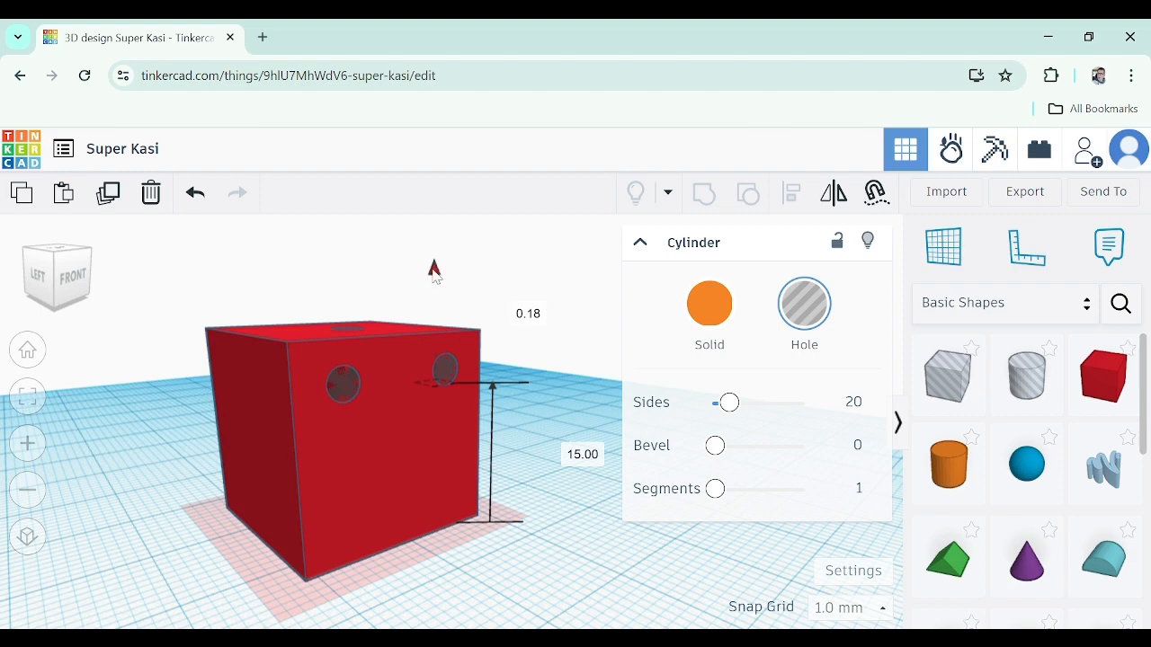
mouse_move(447, 368)
mouse_down()
mouse_move(423, 385)
mouse_move(466, 384)
mouse_move(450, 369)
mouse_move(462, 392)
mouse_move(341, 325)
mouse_move(467, 392)
mouse_move(481, 384)
mouse_move(451, 374)
mouse_move(329, 405)
mouse_move(495, 375)
mouse_move(243, 439)
mouse_move(393, 396)
mouse_move(269, 344)
mouse_move(469, 411)
mouse_move(524, 333)
mouse_move(407, 386)
mouse_move(462, 376)
mouse_move(445, 373)
mouse_up()
right_drag(478, 418, 347, 416)
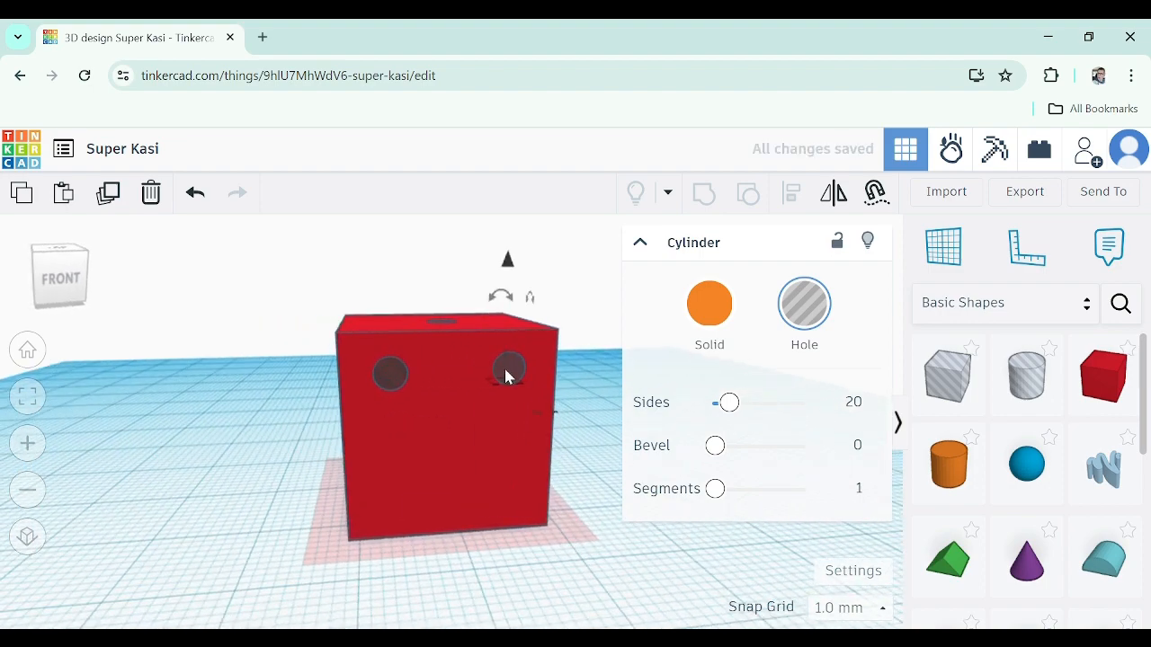
Paste a third copy of the cylinder hole next to the upper-right hole
drag(505, 369, 500, 369)
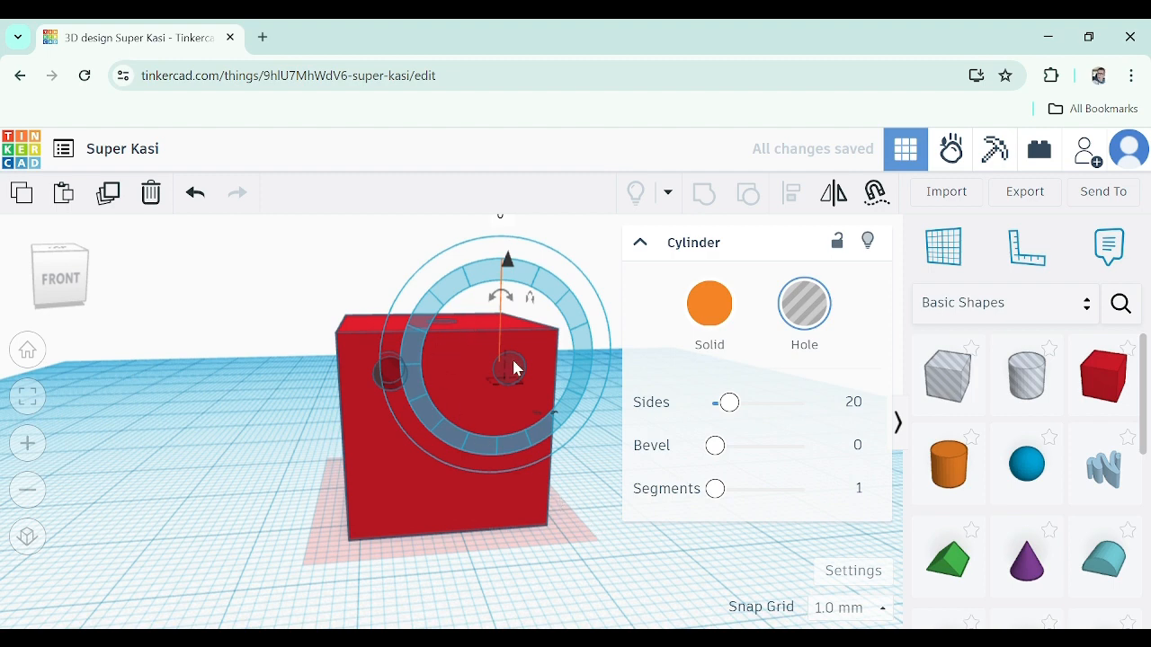
key(ctrl+v)
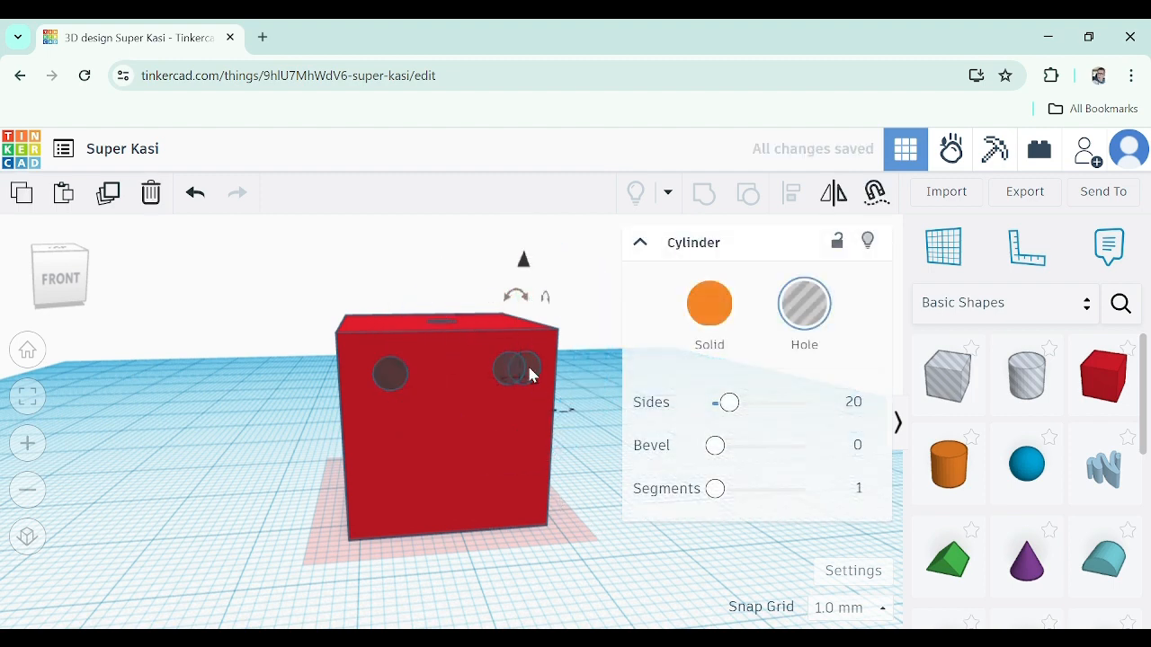
drag(528, 369, 515, 363)
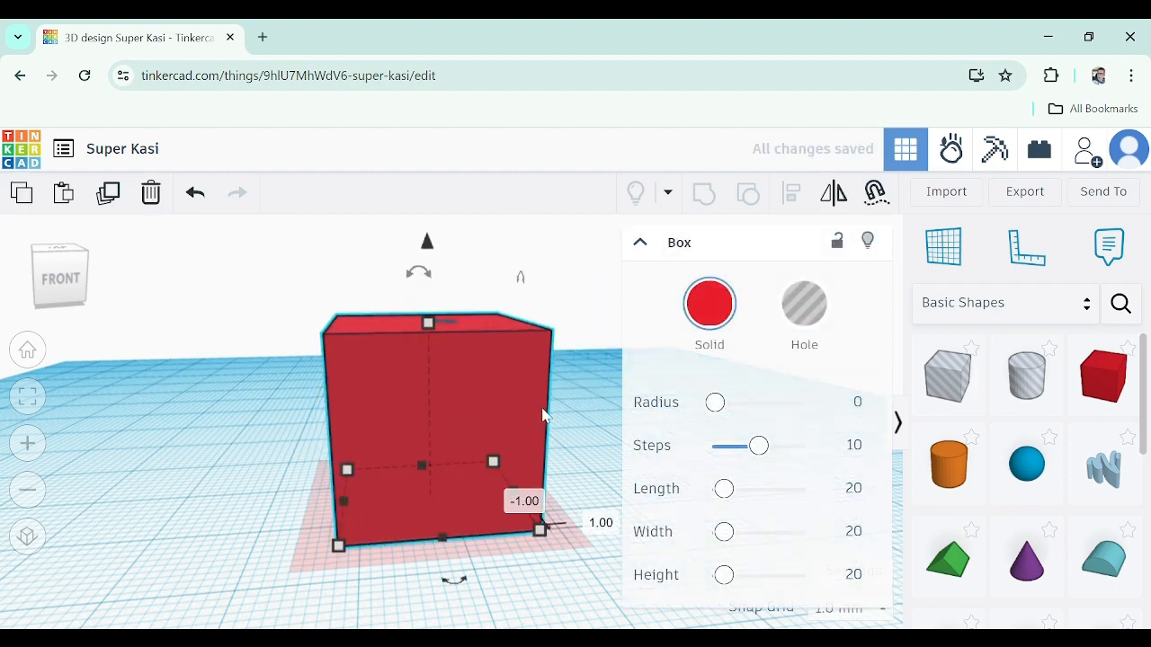
key(ctrl+z)
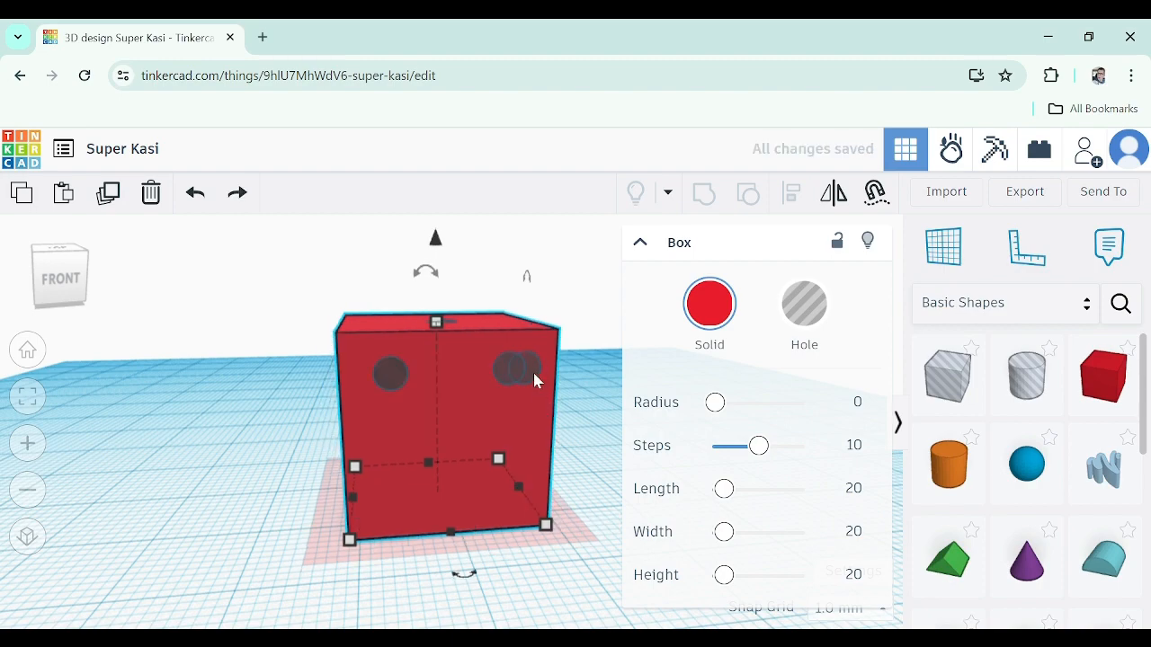
click(573, 400)
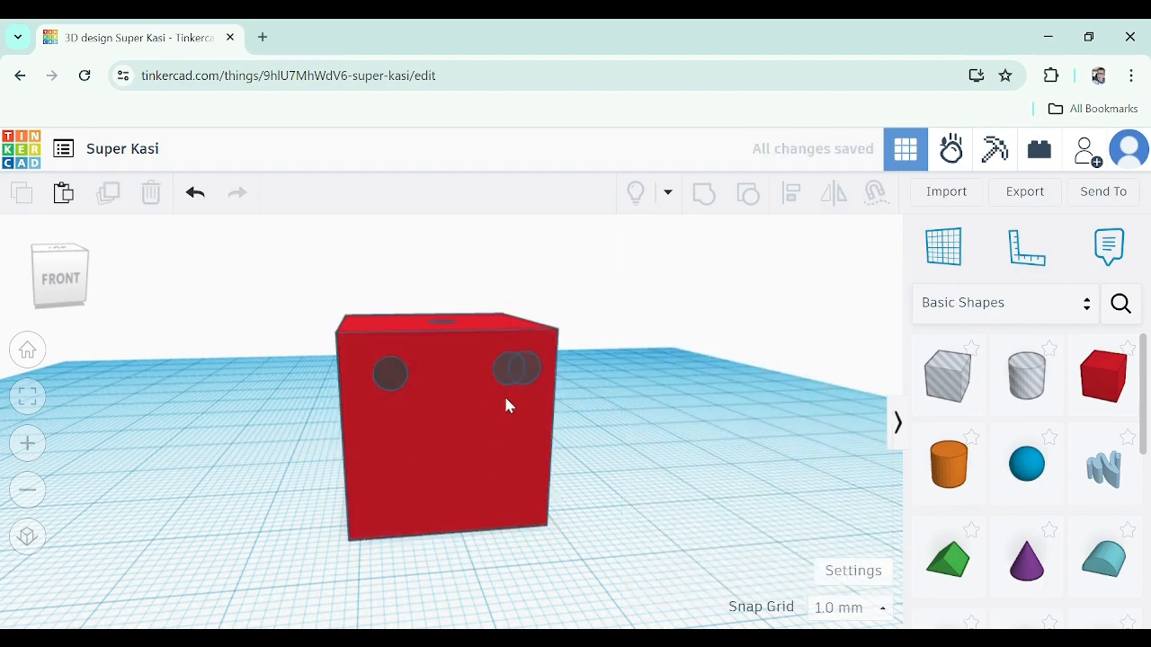
mouse_move(507, 405)
mouse_down()
mouse_move(372, 416)
mouse_move(501, 382)
mouse_up()
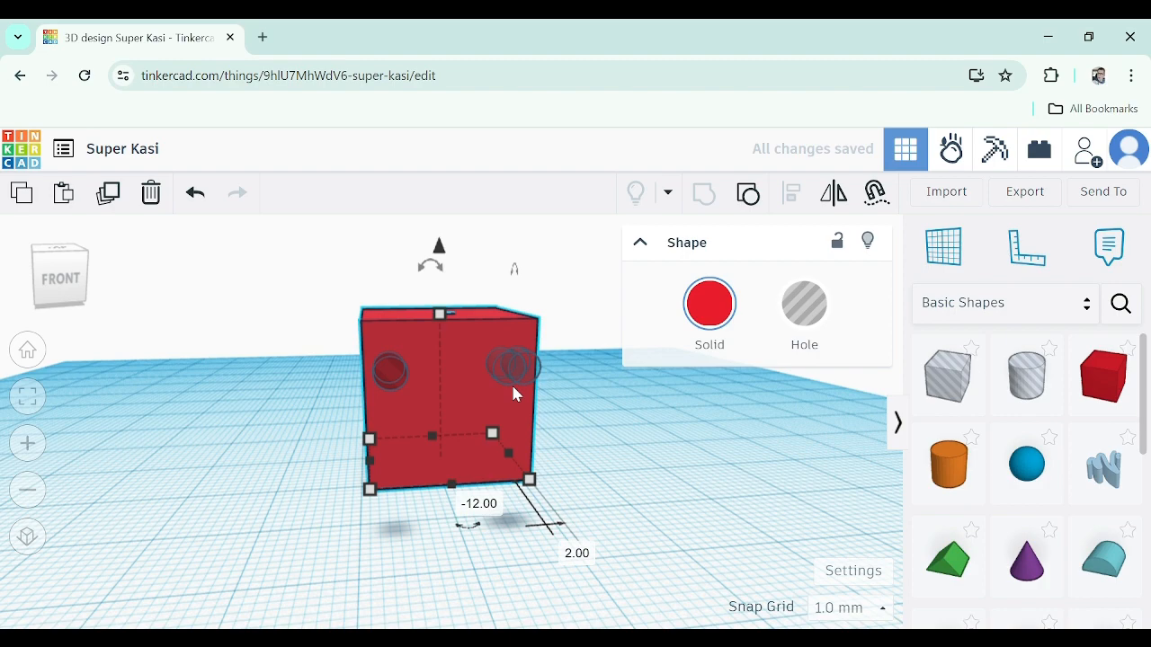
key(ctrl+z)
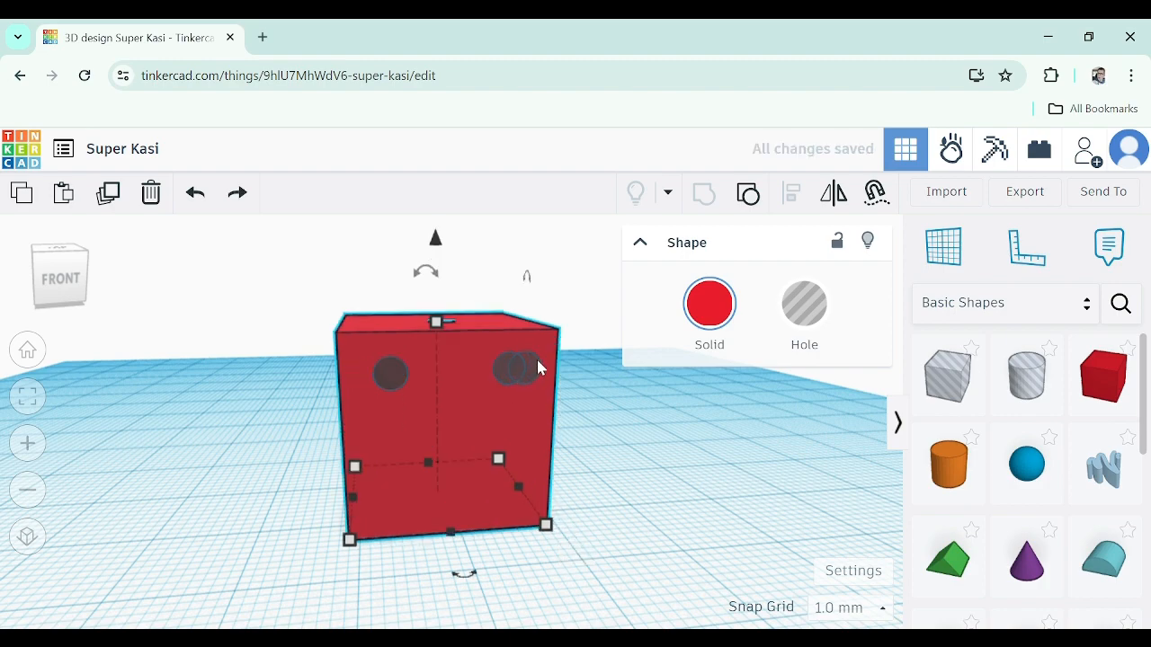
Lower the third hole to the front face's lower-right corner
scroll(536, 360, up, 5)
click(512, 368)
scroll(497, 402, down, 5)
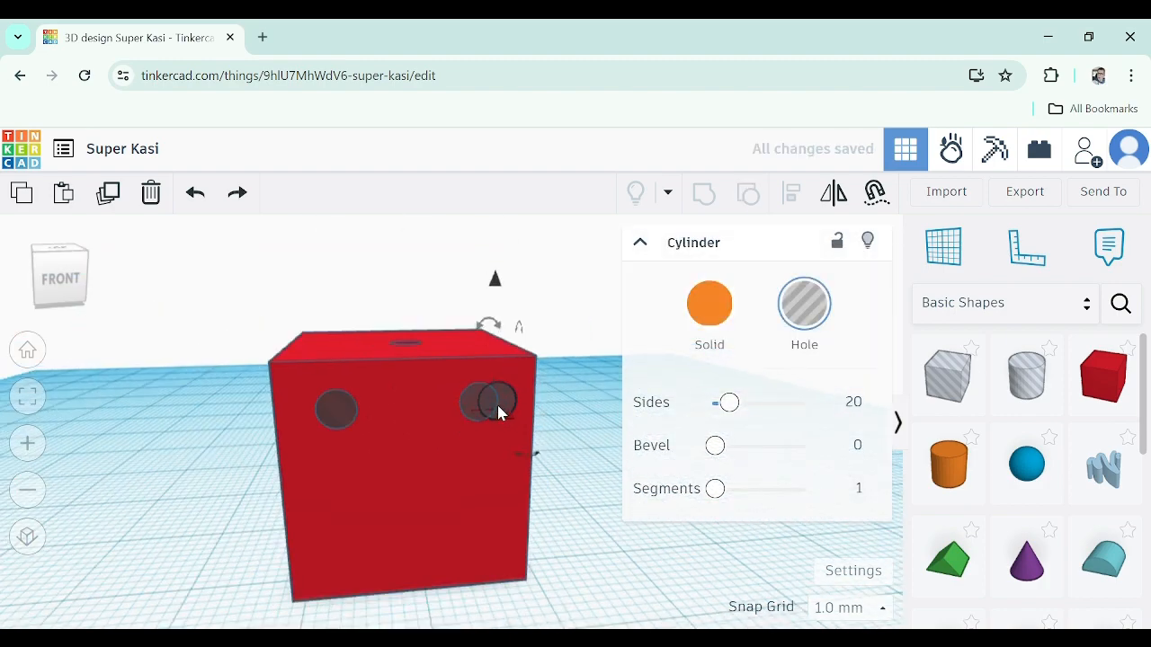
scroll(480, 378, up, 3)
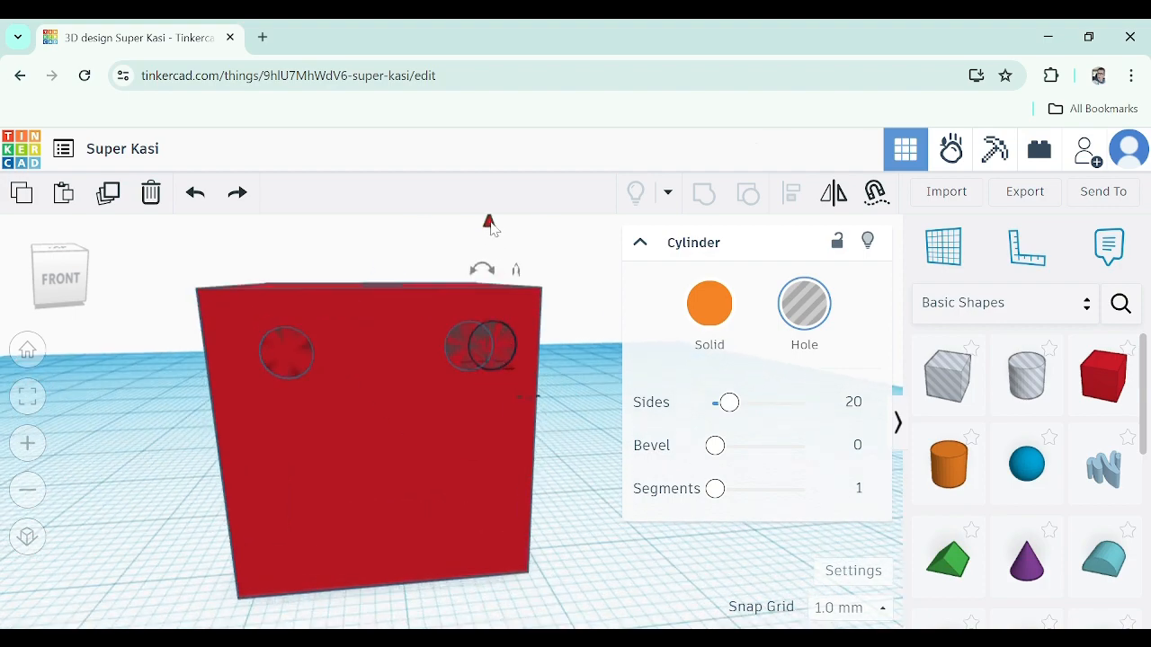
scroll(483, 230, down, 2)
scroll(480, 257, up, 2)
middle_drag(475, 288, 466, 333)
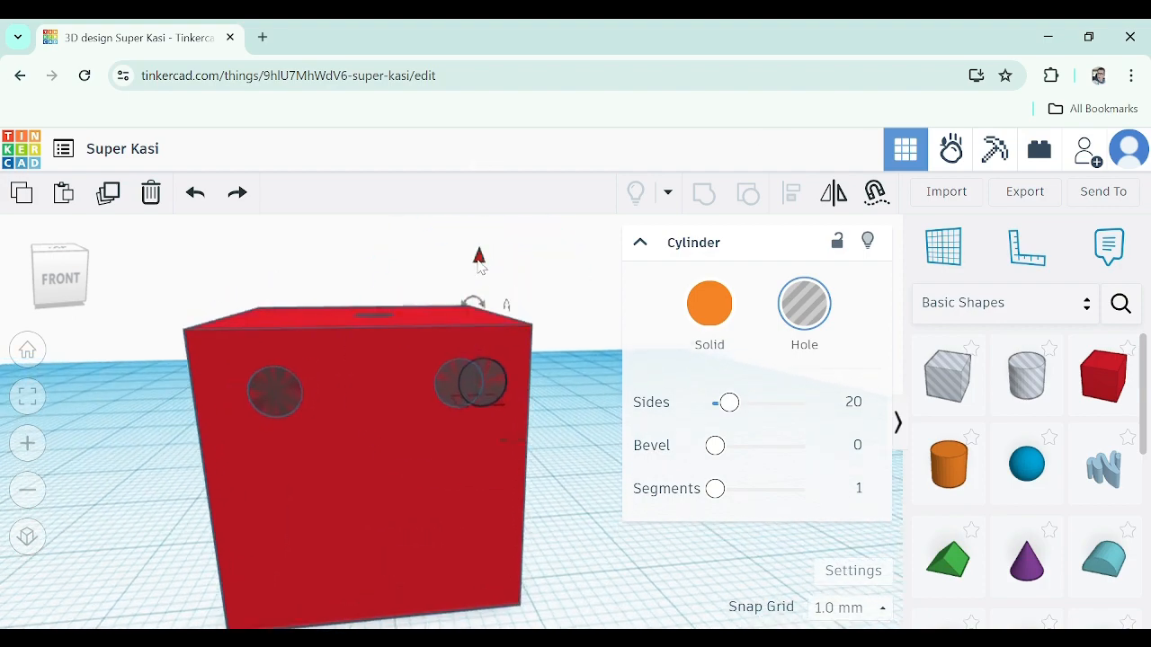
drag(480, 261, 475, 454)
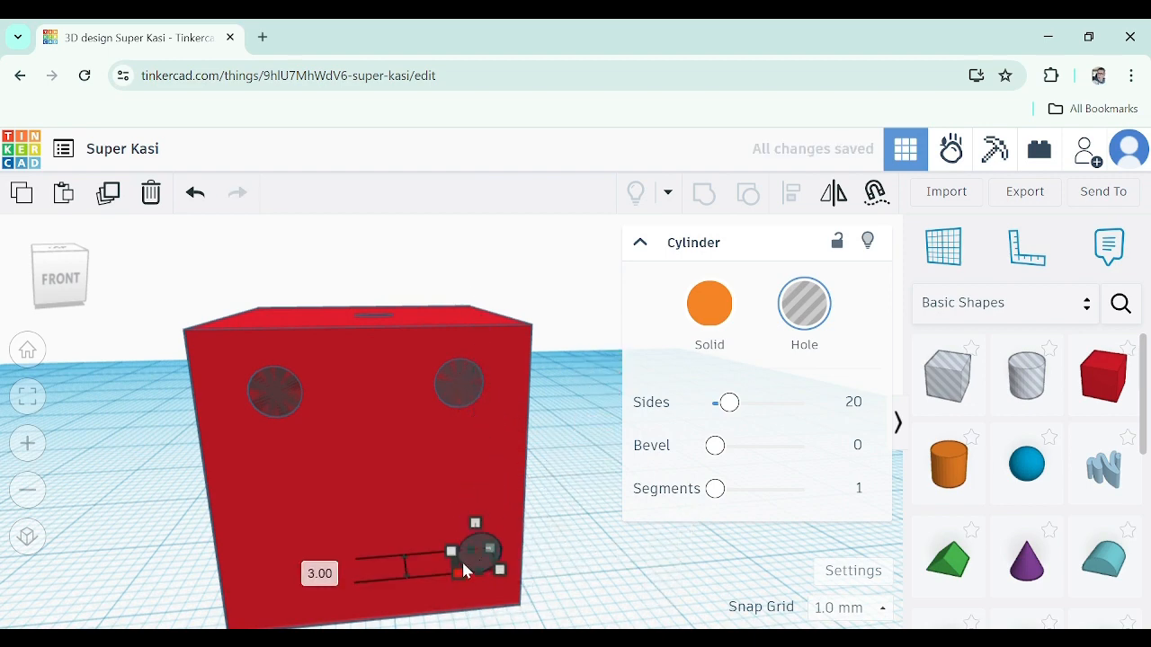
middle_drag(468, 578, 469, 473)
scroll(470, 354, up, 3)
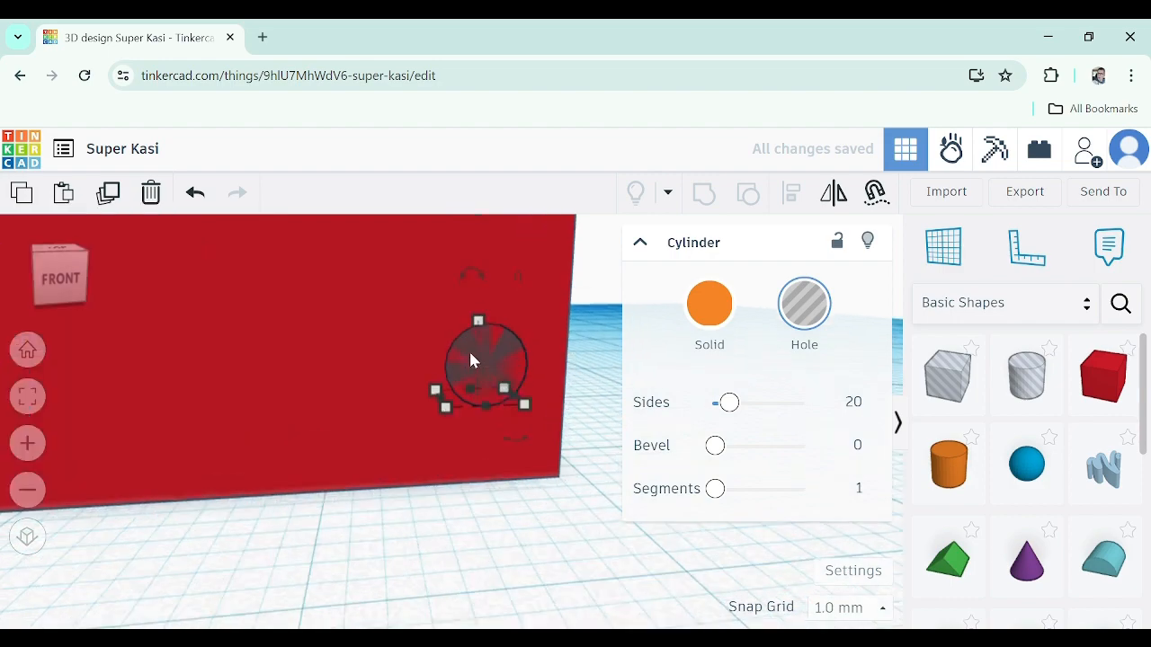
Shift the lower-right hole sideways so it sits directly beneath the upper-right hole
click(494, 363)
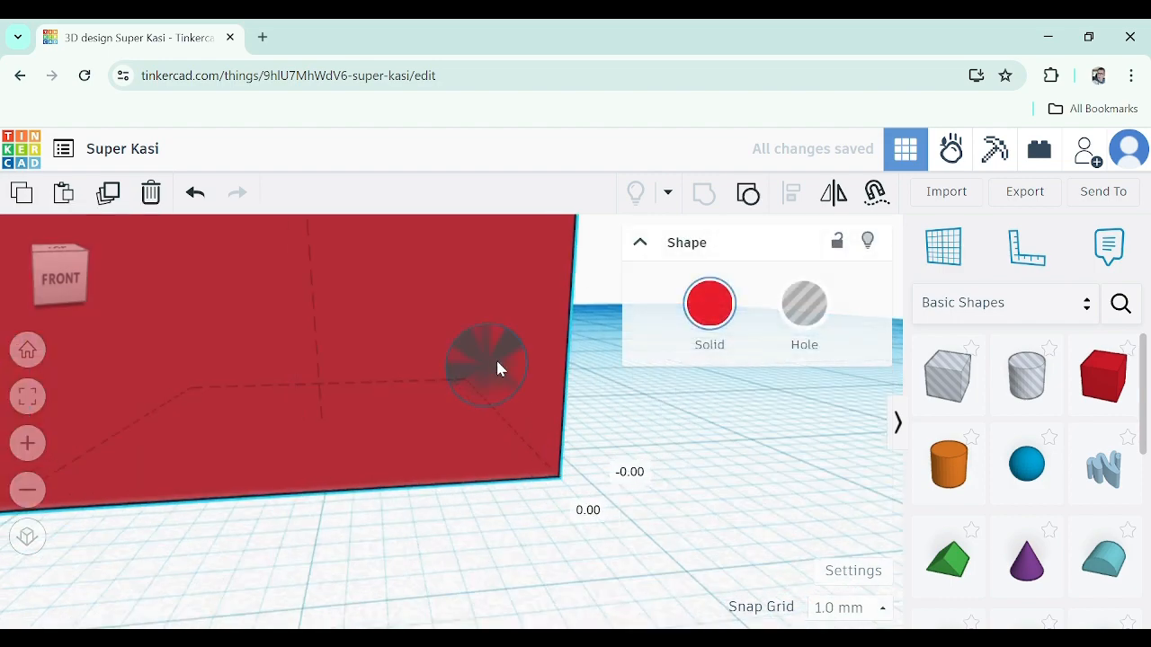
scroll(497, 404, down, 5)
key(ctrl+z)
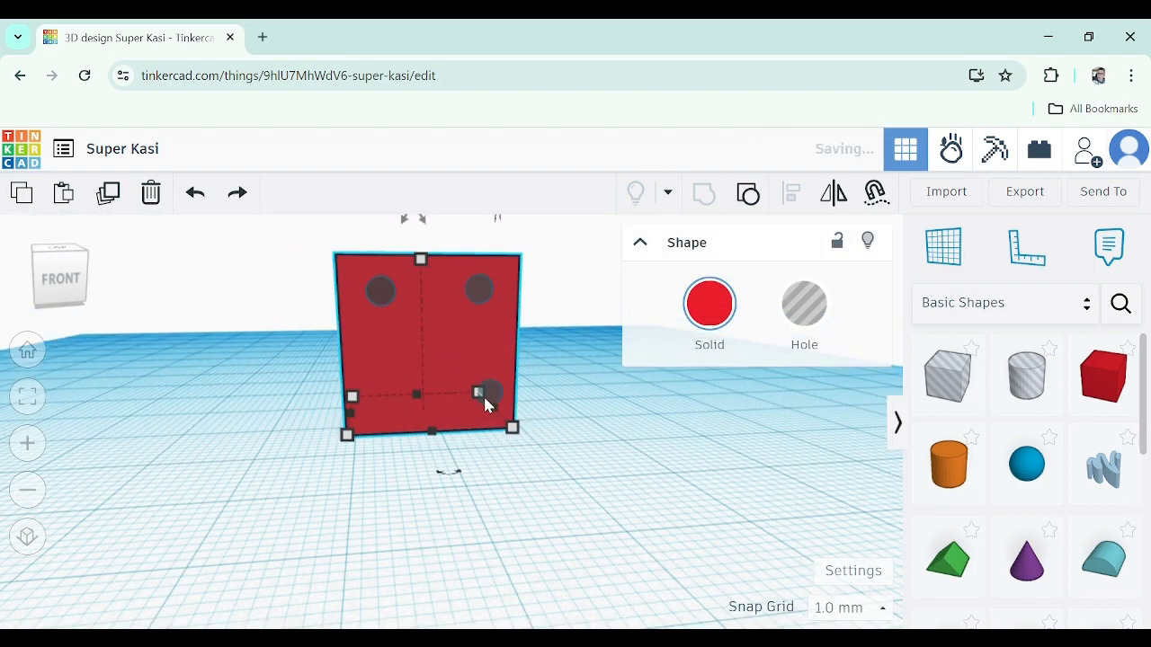
scroll(491, 399, up, 5)
click(530, 365)
drag(531, 371, 490, 372)
scroll(486, 400, down, 5)
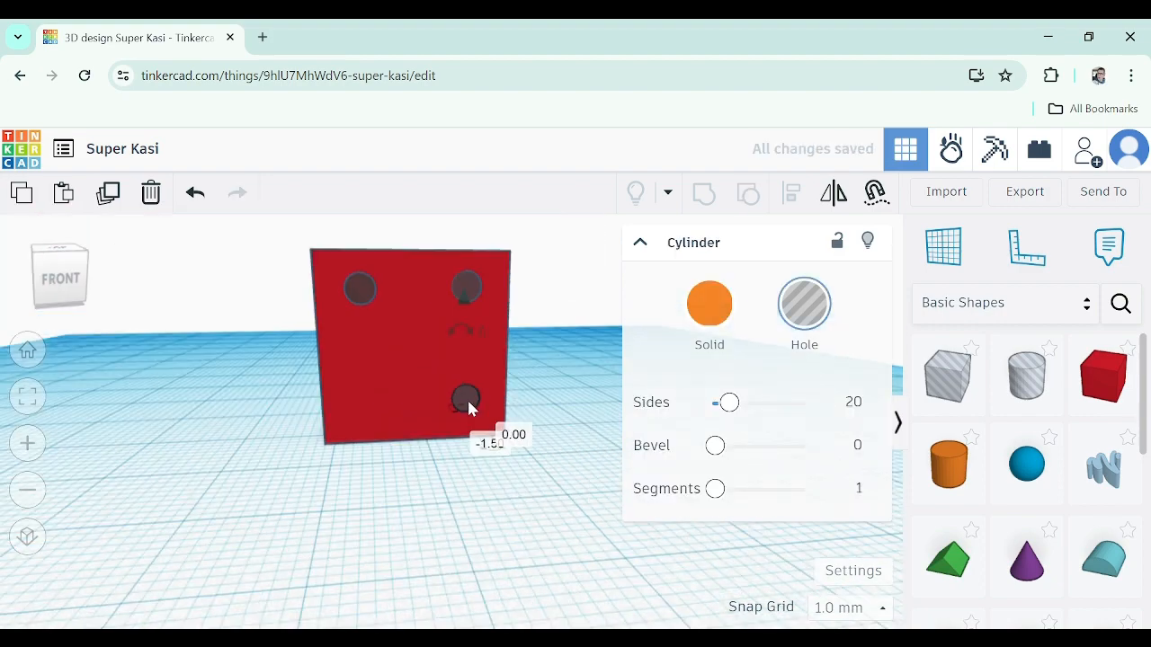
Nudge the upper-right hole slightly to align it with the lower-right hole
scroll(431, 333, up, 2)
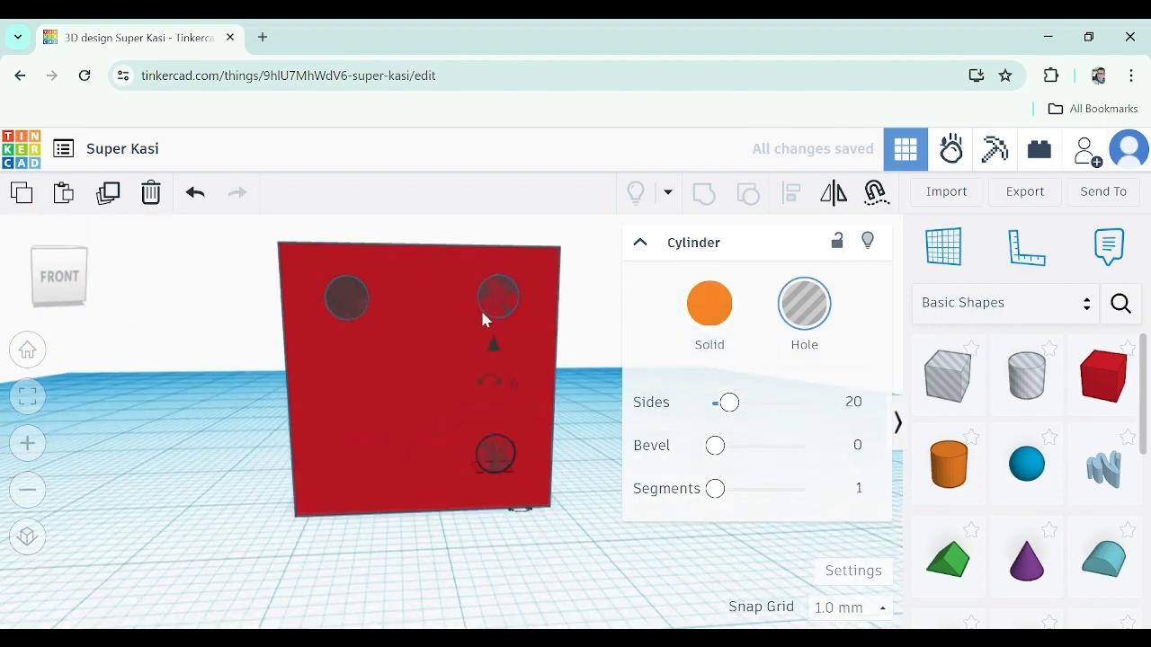
click(511, 302)
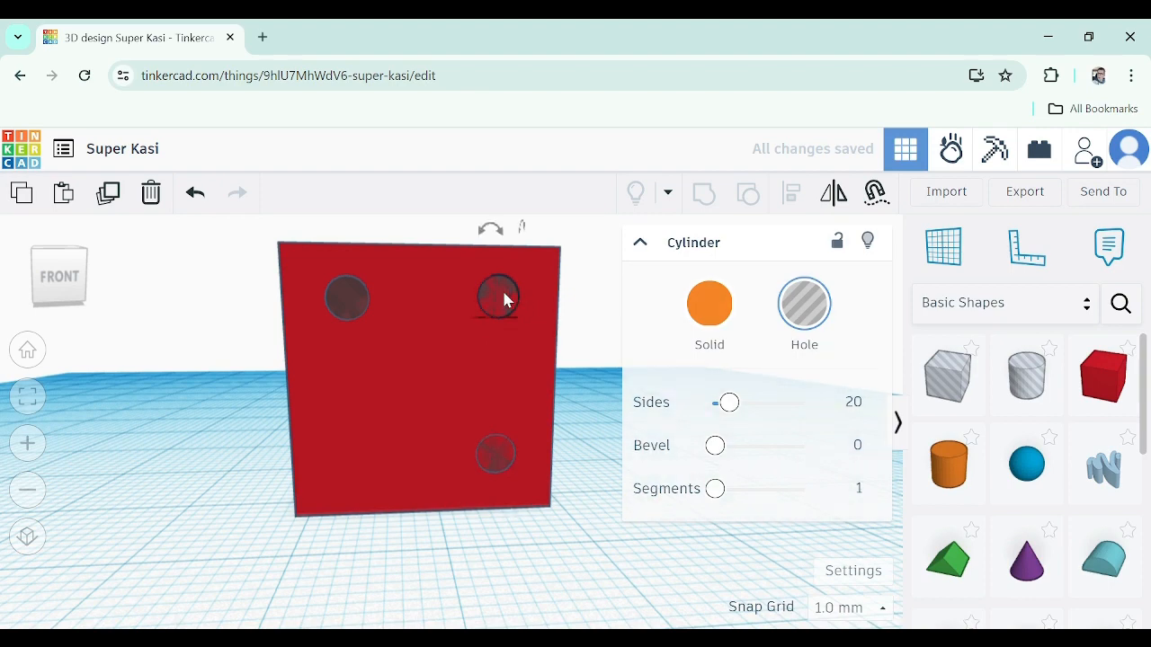
drag(491, 290, 509, 298)
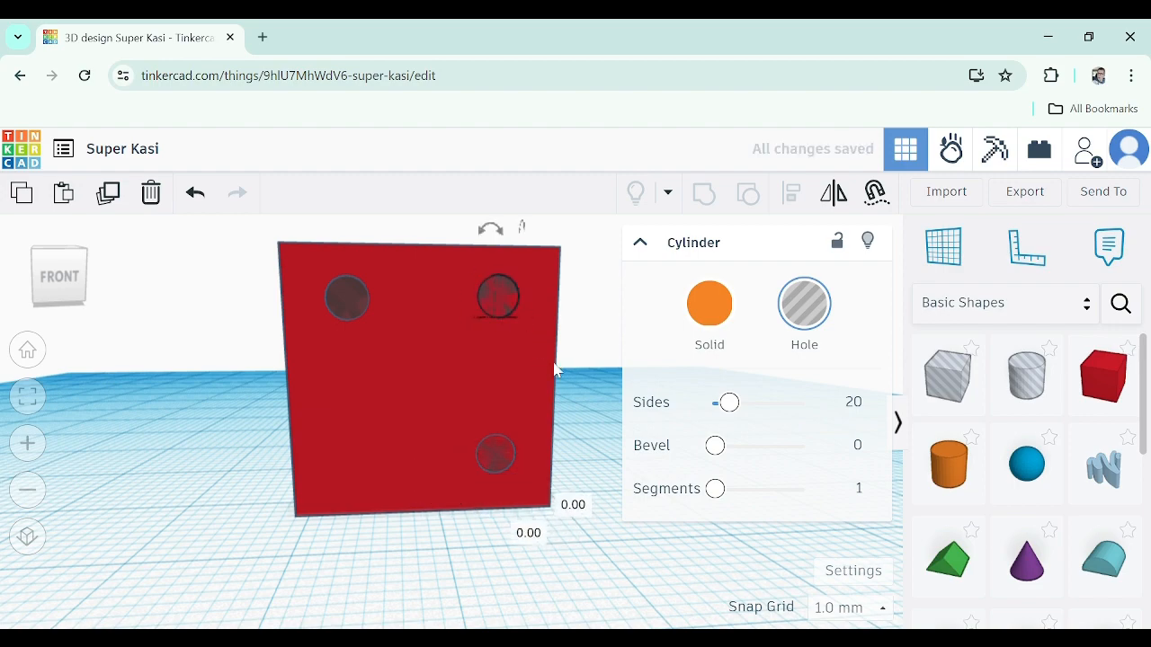
Copy the upper-left hole on the front face and paste a fourth copy beside it
right_drag(509, 299, 518, 374)
click(482, 465)
right_drag(349, 322, 360, 352)
click(335, 338)
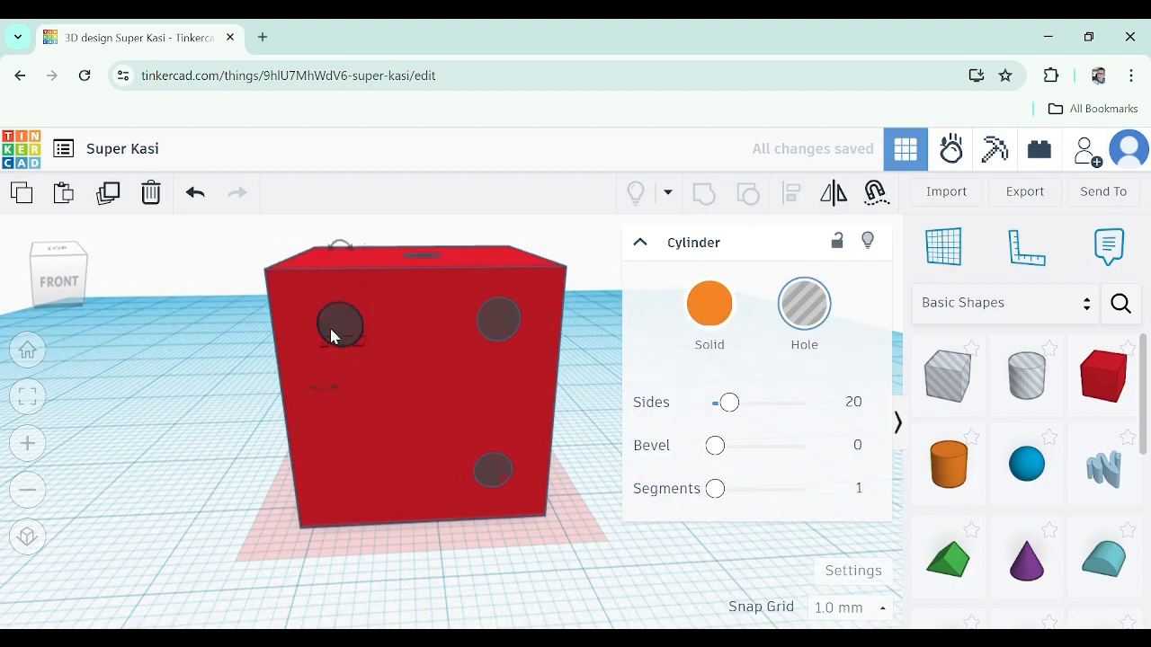
key(ctrl+c)
key(ctrl+v)
mouse_move(370, 326)
mouse_down()
mouse_move(373, 348)
mouse_move(369, 329)
mouse_up()
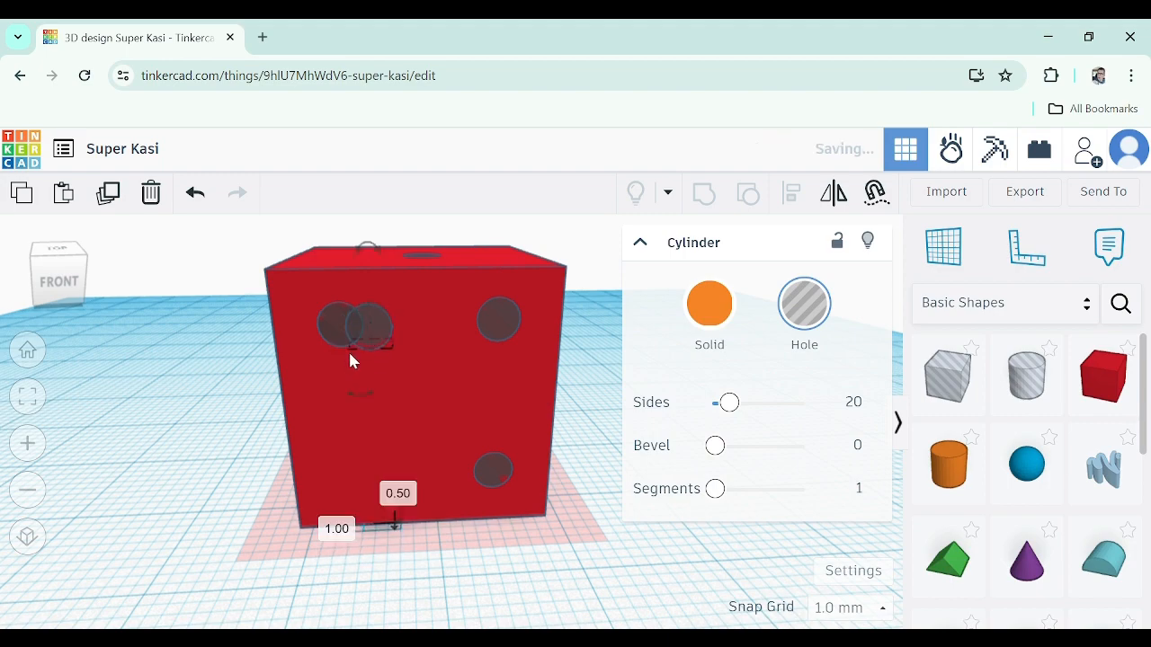
Lower the fourth hole down toward the bottom of the front face
right_drag(350, 354, 409, 341)
scroll(408, 341, down, 3)
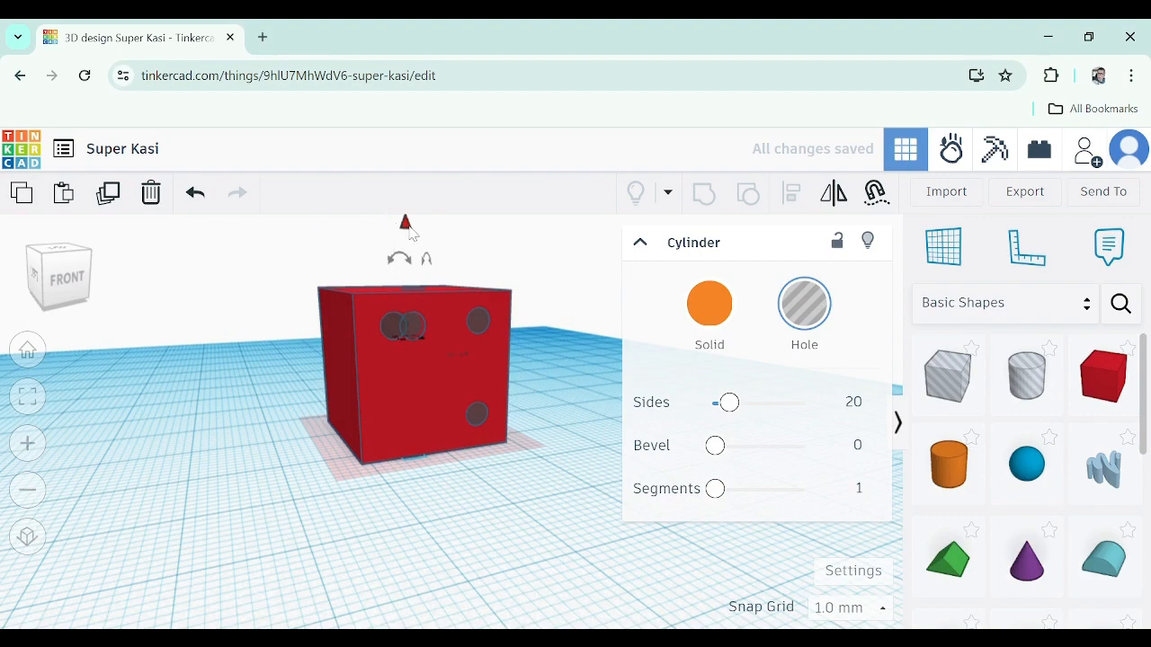
drag(409, 232, 398, 335)
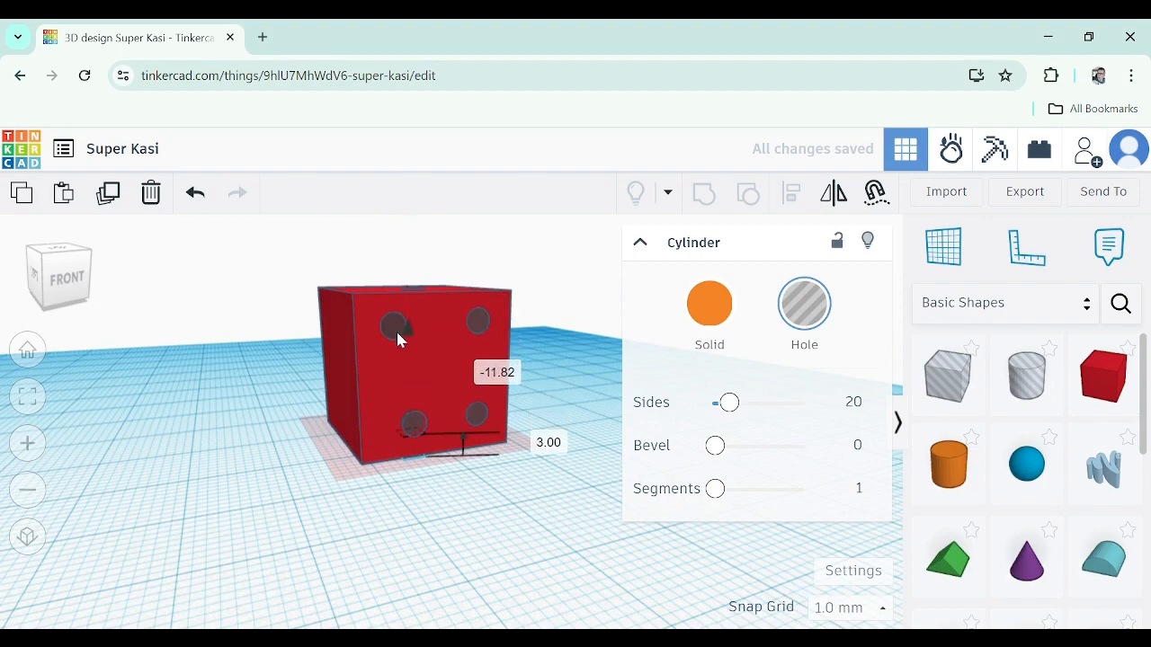
right_drag(368, 387, 447, 421)
scroll(385, 426, up, 5)
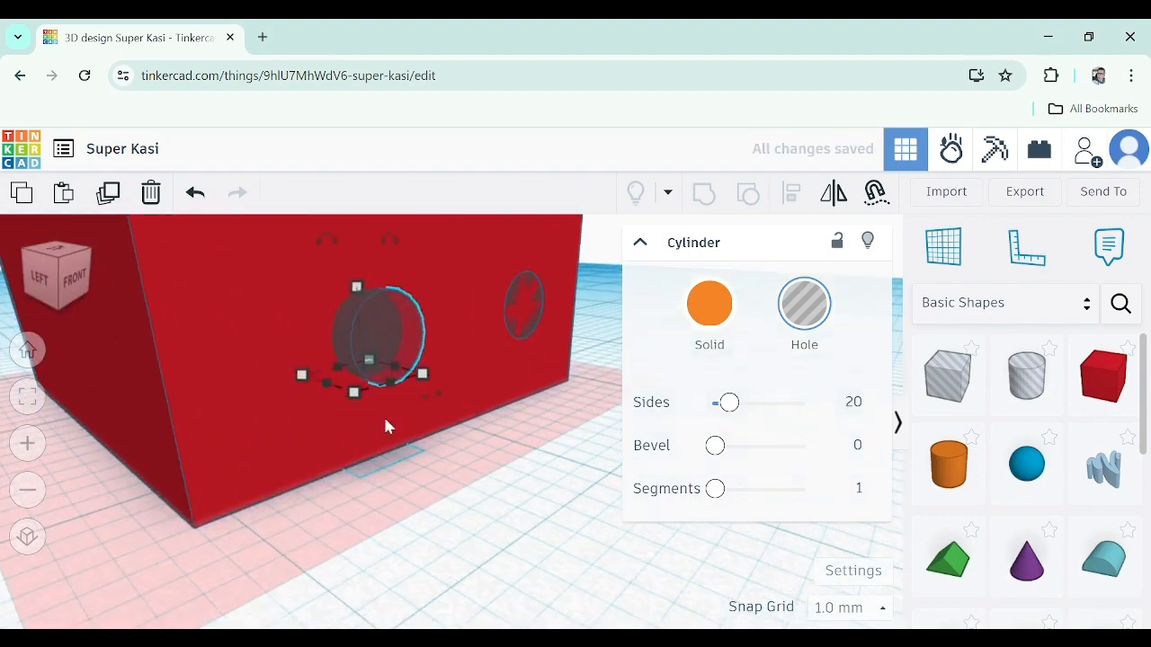
Slide the fourth hole sideways into the front face's lower-left corner, beneath the upper-left hole
mouse_move(333, 445)
right_down()
mouse_move(378, 445)
mouse_move(350, 436)
right_up()
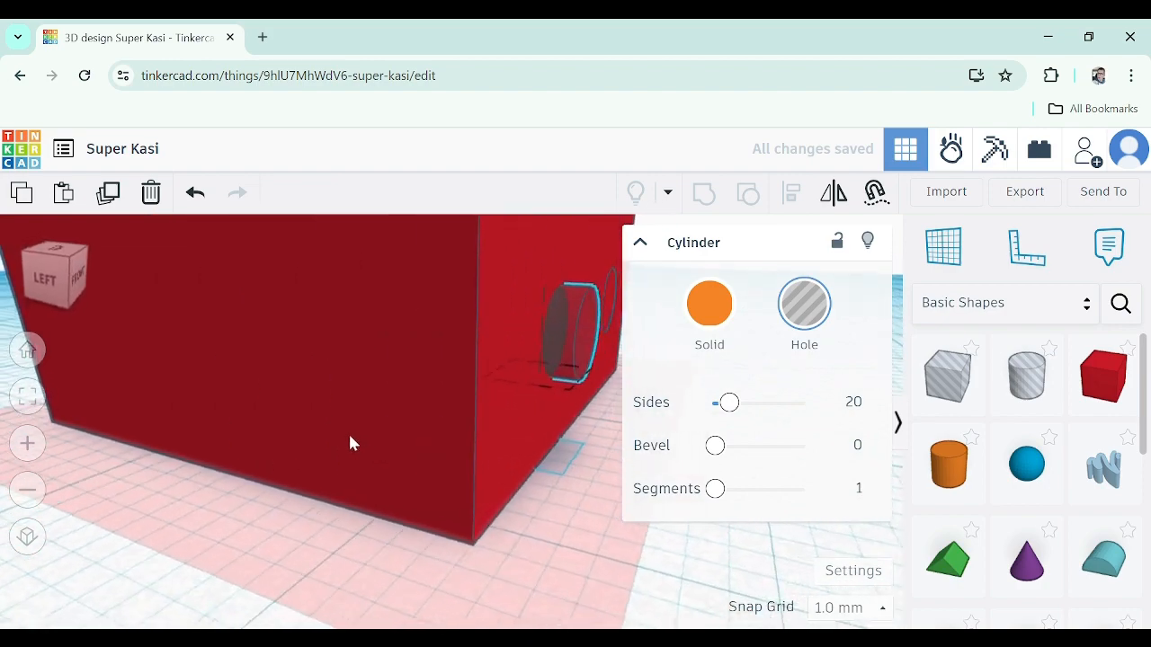
mouse_move(534, 336)
mouse_down()
mouse_move(553, 336)
mouse_move(528, 328)
mouse_move(540, 346)
mouse_up()
right_drag(540, 346, 200, 365)
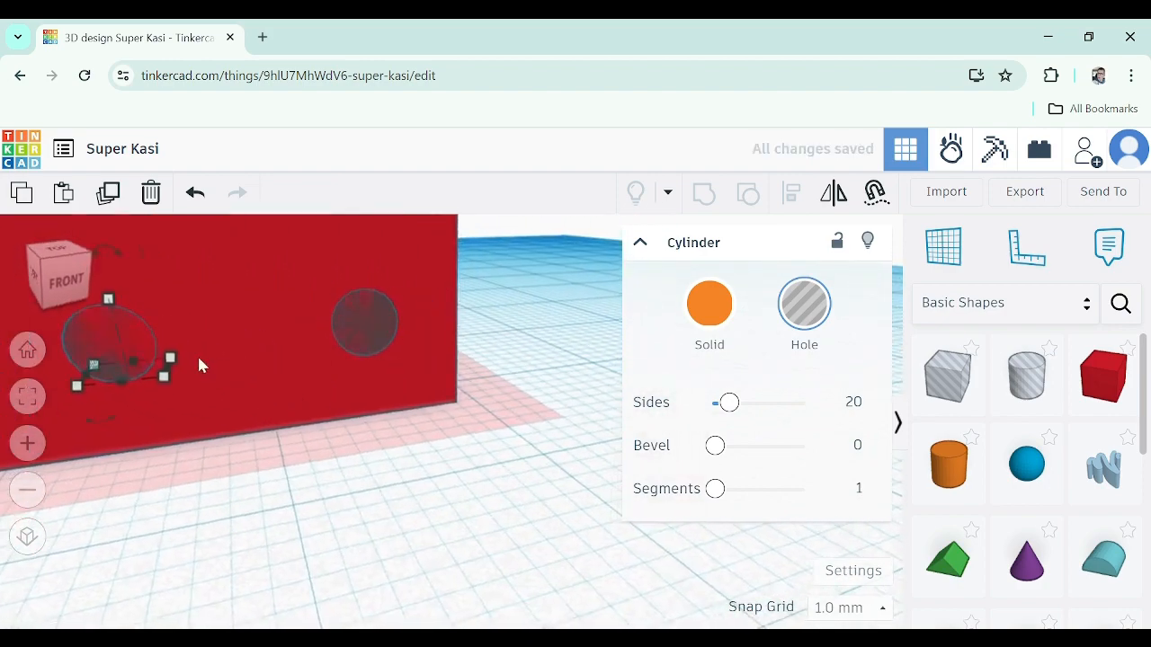
scroll(199, 362, down, 4)
middle_drag(185, 393, 337, 448)
right_drag(337, 447, 312, 448)
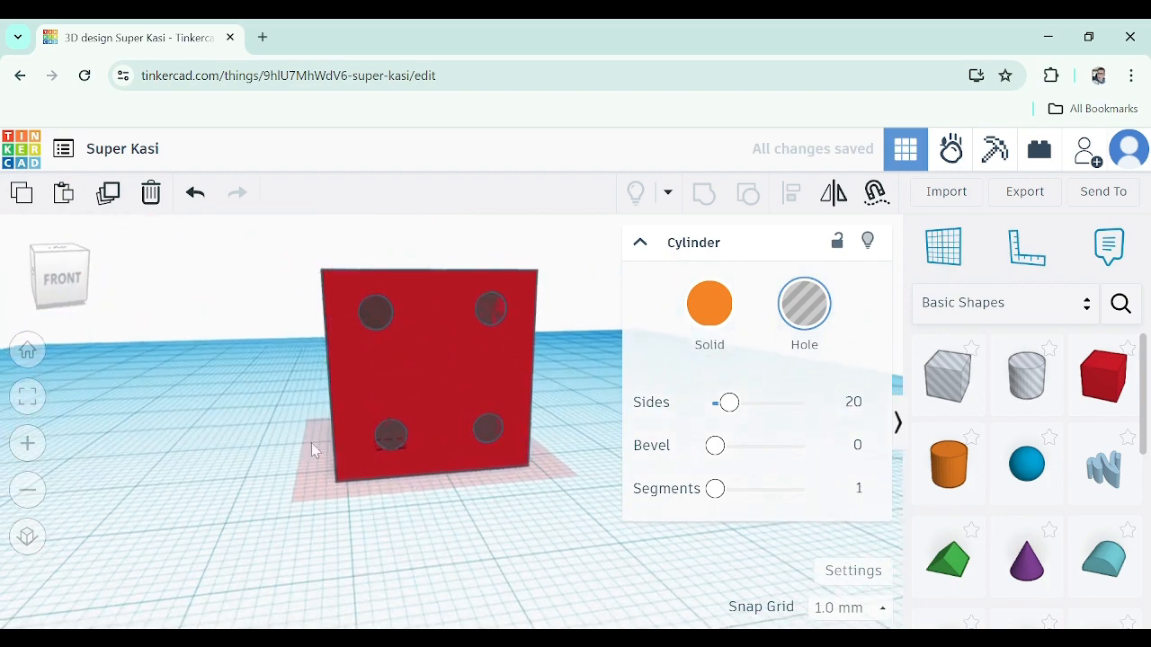
middle_drag(393, 476, 329, 483)
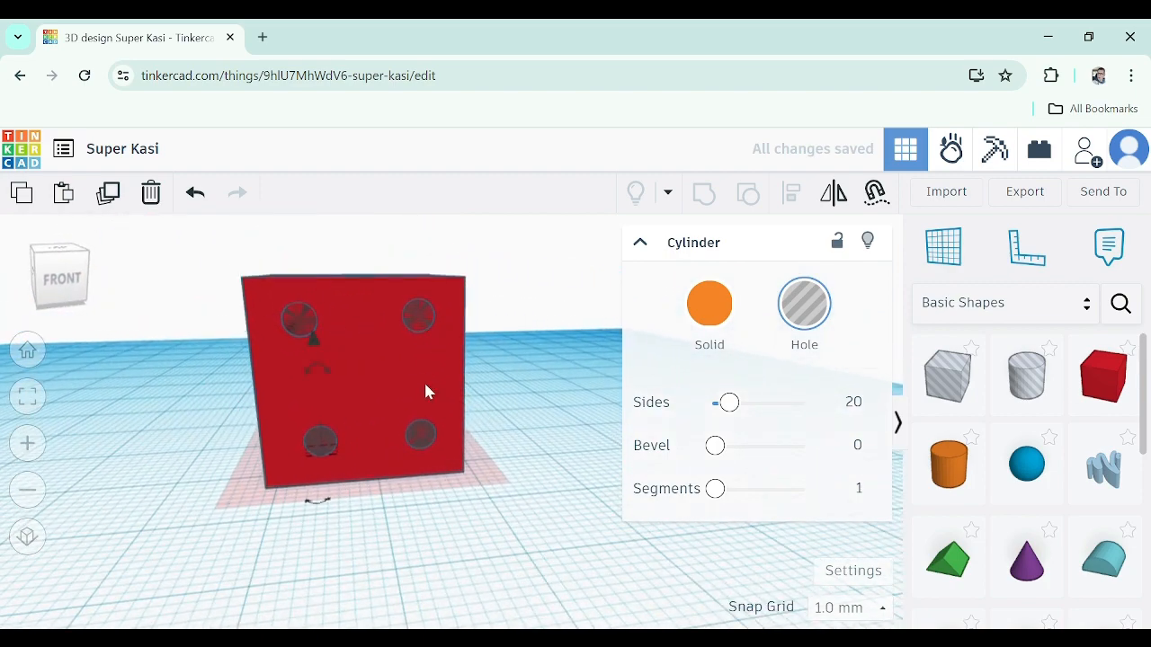
Nudge the upper-left hole slightly sideways to align it with the lower-left hole
scroll(285, 452, up, 3)
scroll(284, 451, down, 4)
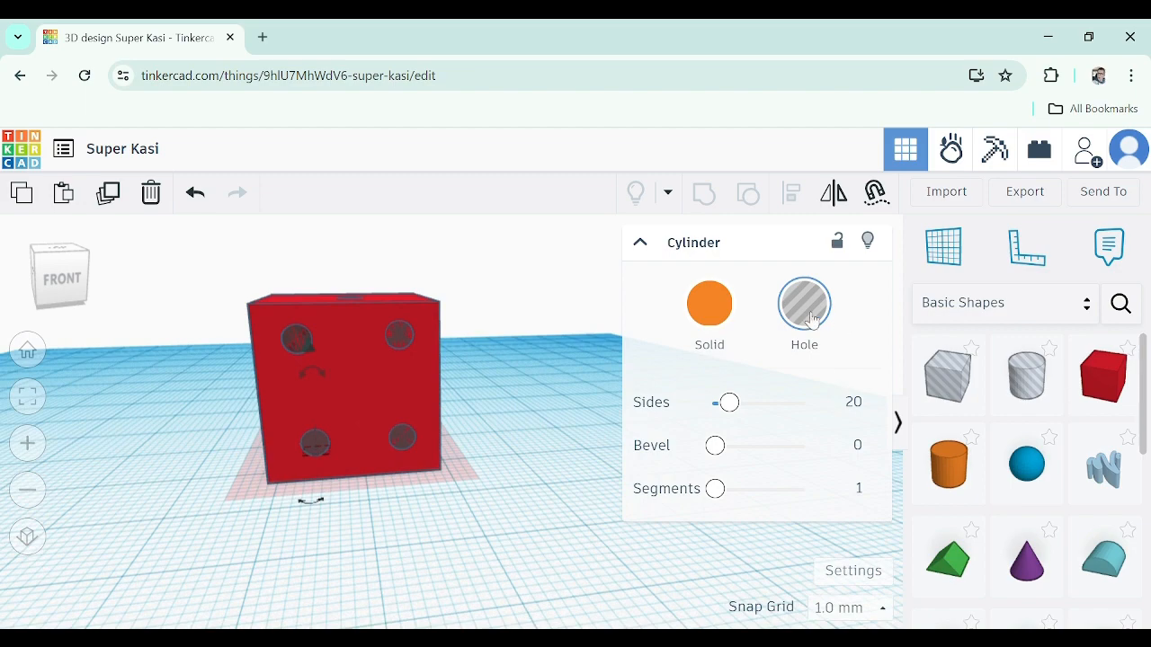
scroll(234, 386, up, 3)
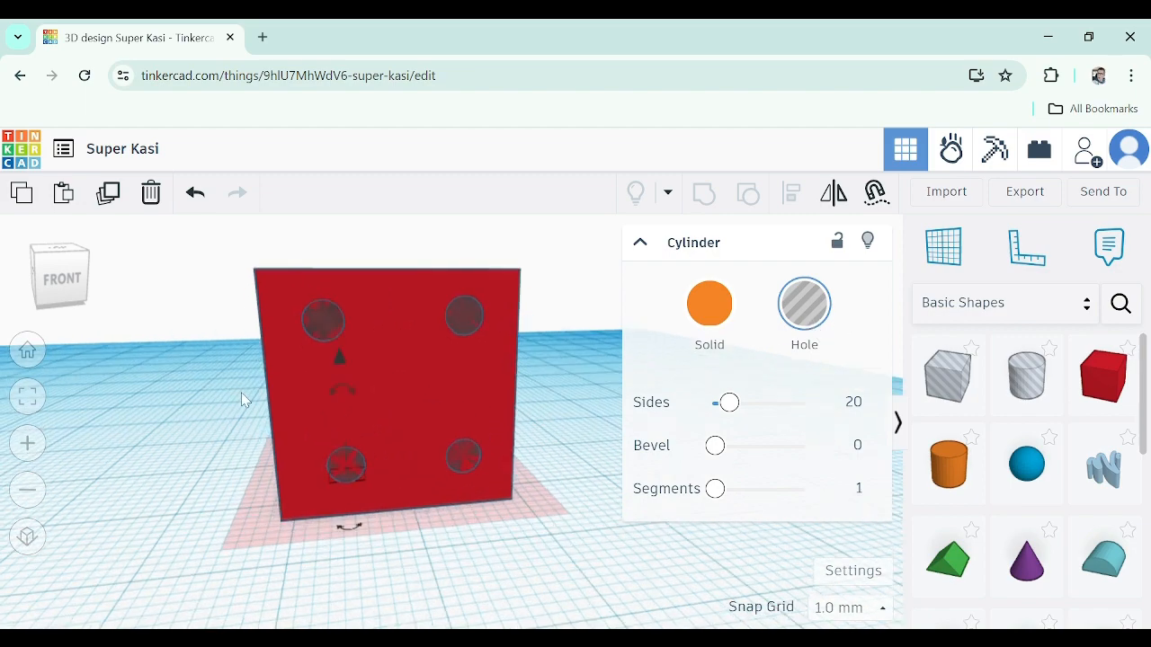
right_drag(241, 392, 261, 382)
click(362, 299)
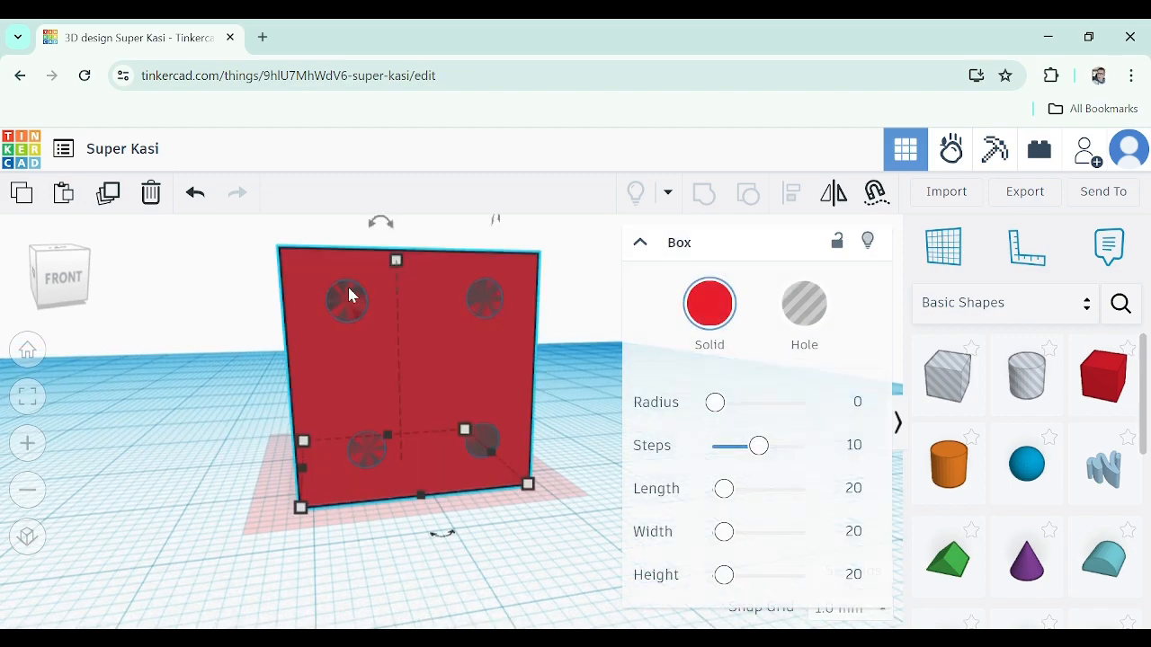
scroll(354, 289, up, 4)
click(356, 289)
drag(354, 288, 380, 291)
scroll(369, 355, down, 5)
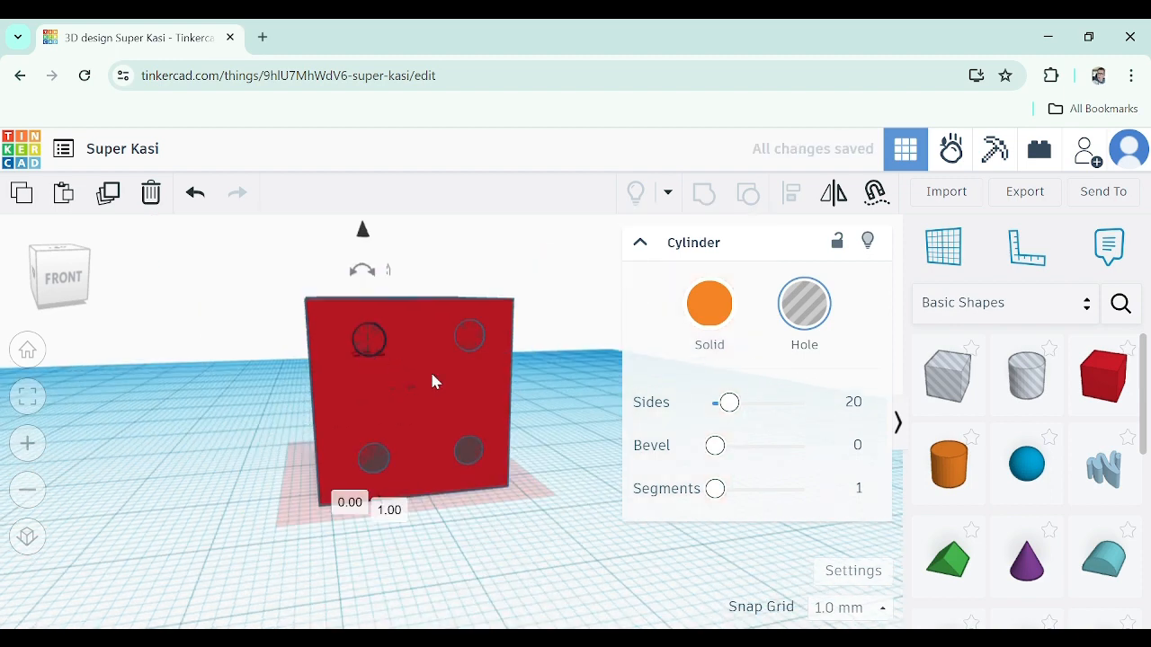
right_drag(432, 374, 466, 386)
middle_drag(561, 395, 522, 393)
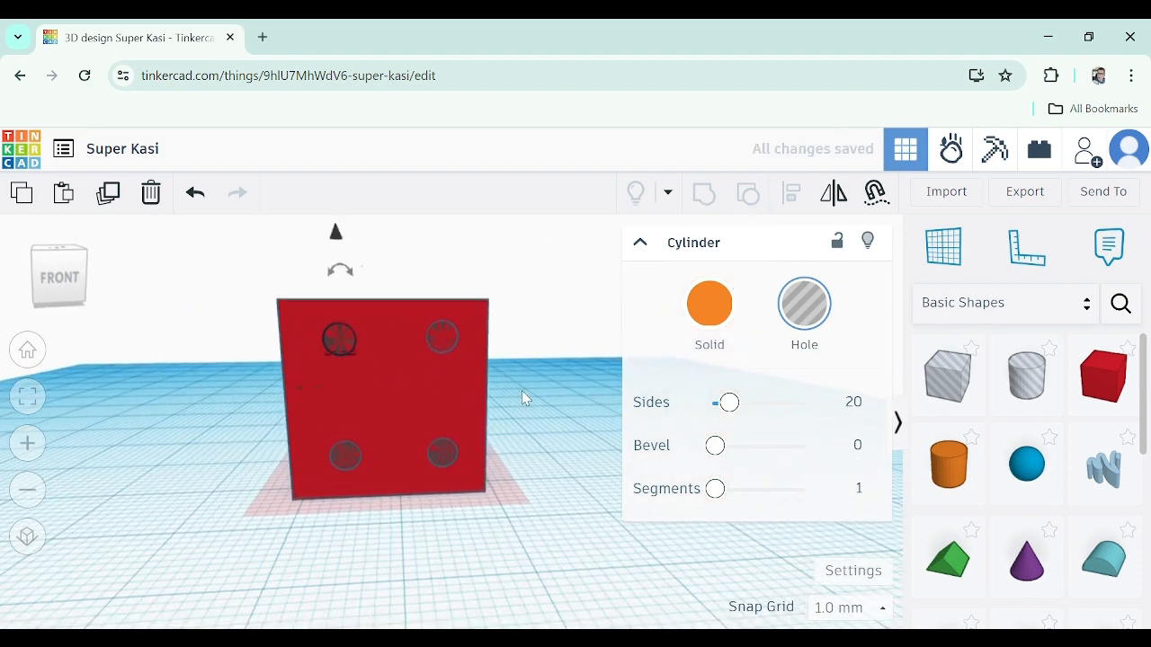
Adjust the upper-right hole's elevation, entering a 0.5 mm raise so it matches the upper-left hole
click(442, 333)
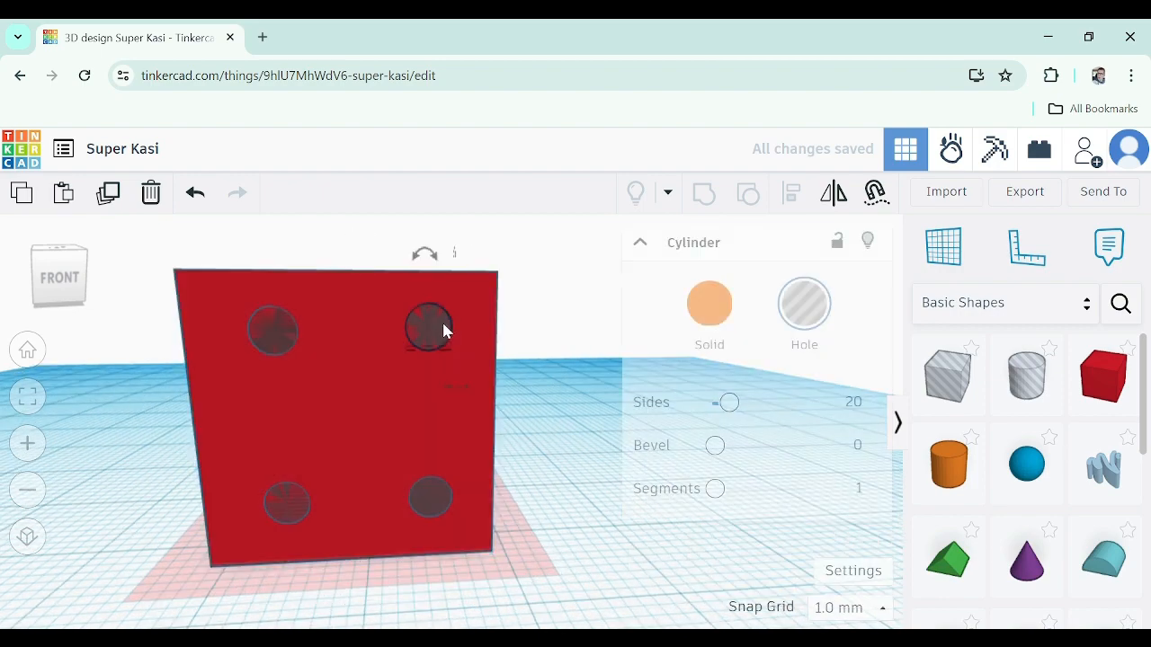
drag(429, 227, 429, 235)
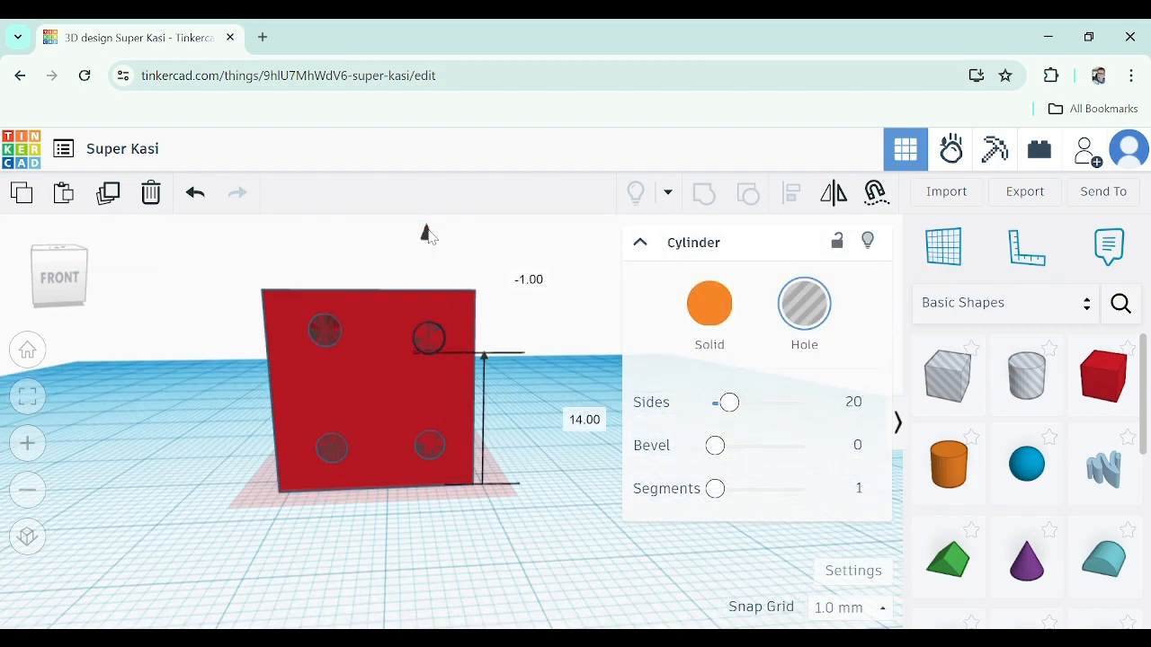
key(ctrl+Up)
key(ctrl+Up)
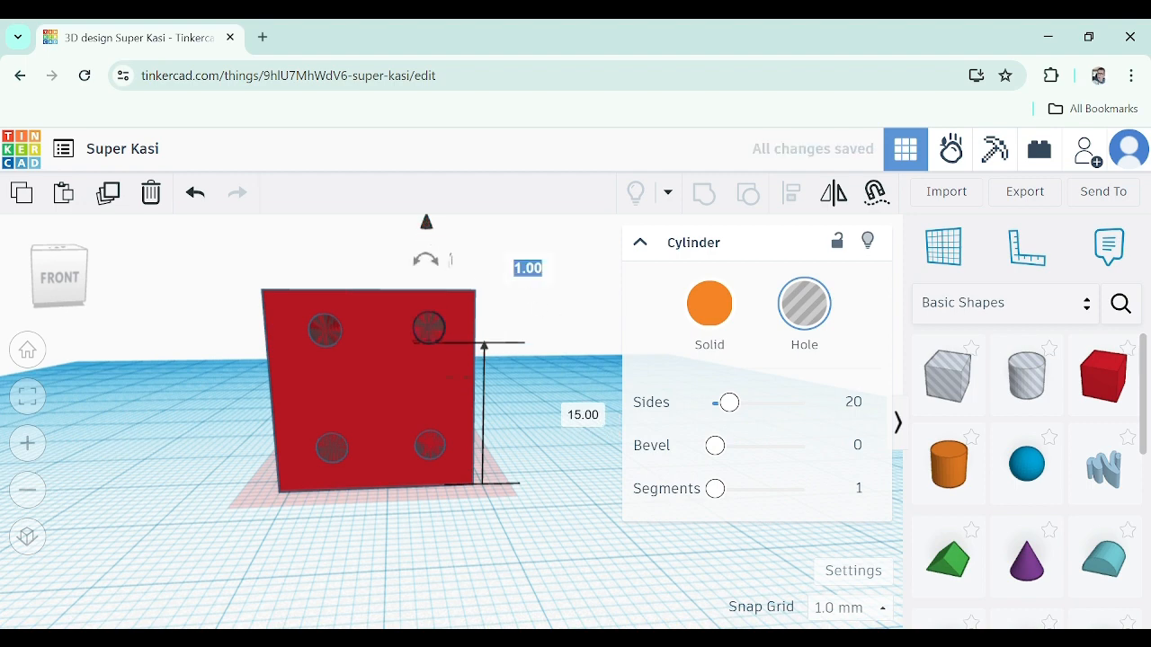
text(0.5)
key(Return)
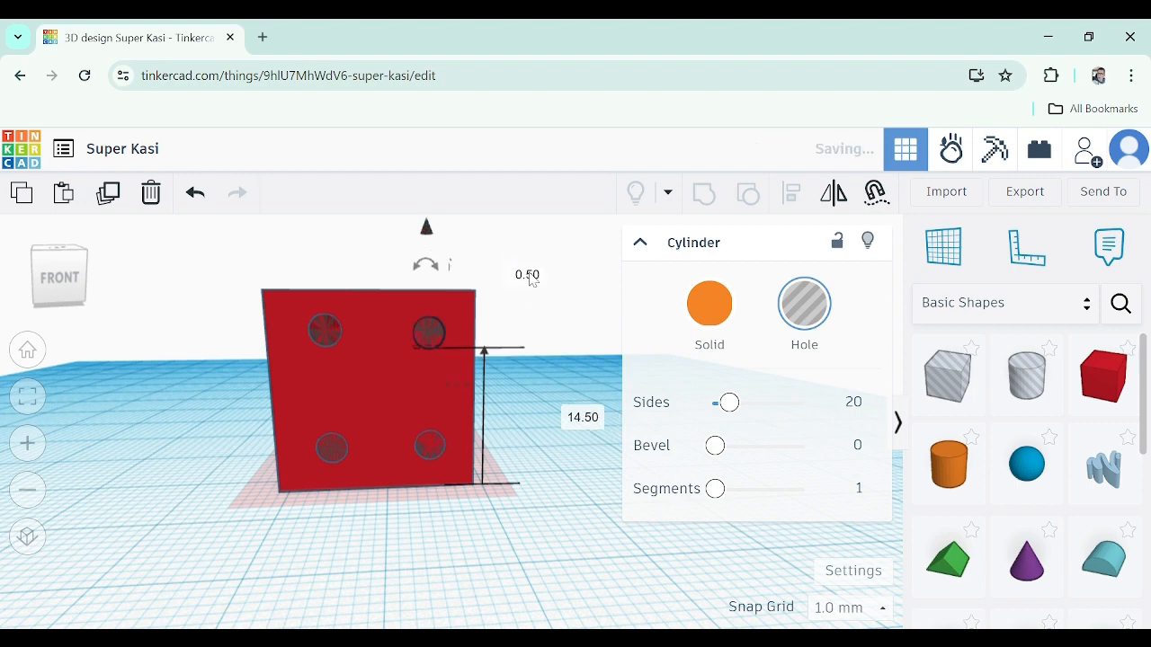
Select the box together with all four holes and group them to cut the four-dot face
click(329, 328)
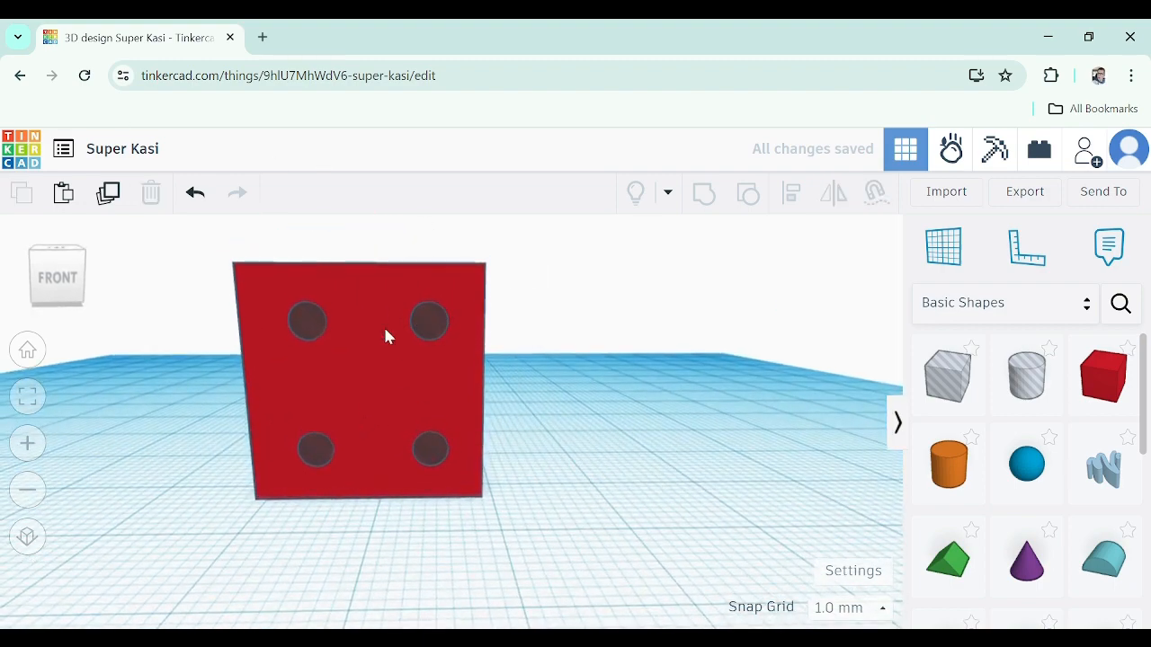
click(309, 316)
click(509, 305)
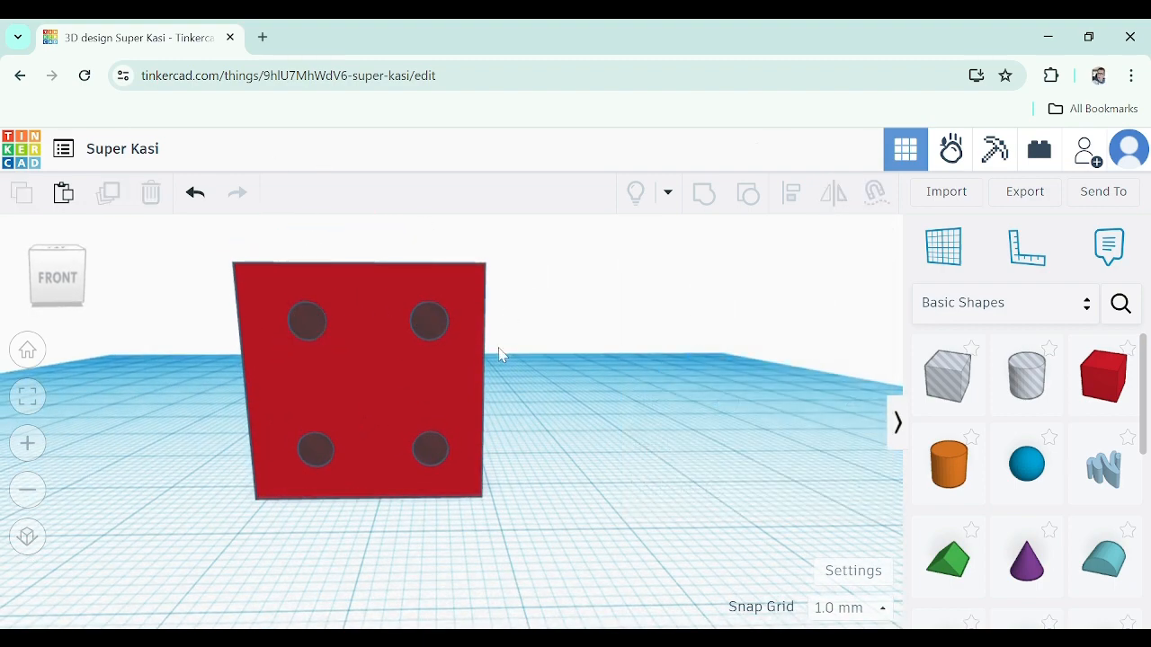
scroll(496, 349, down, 5)
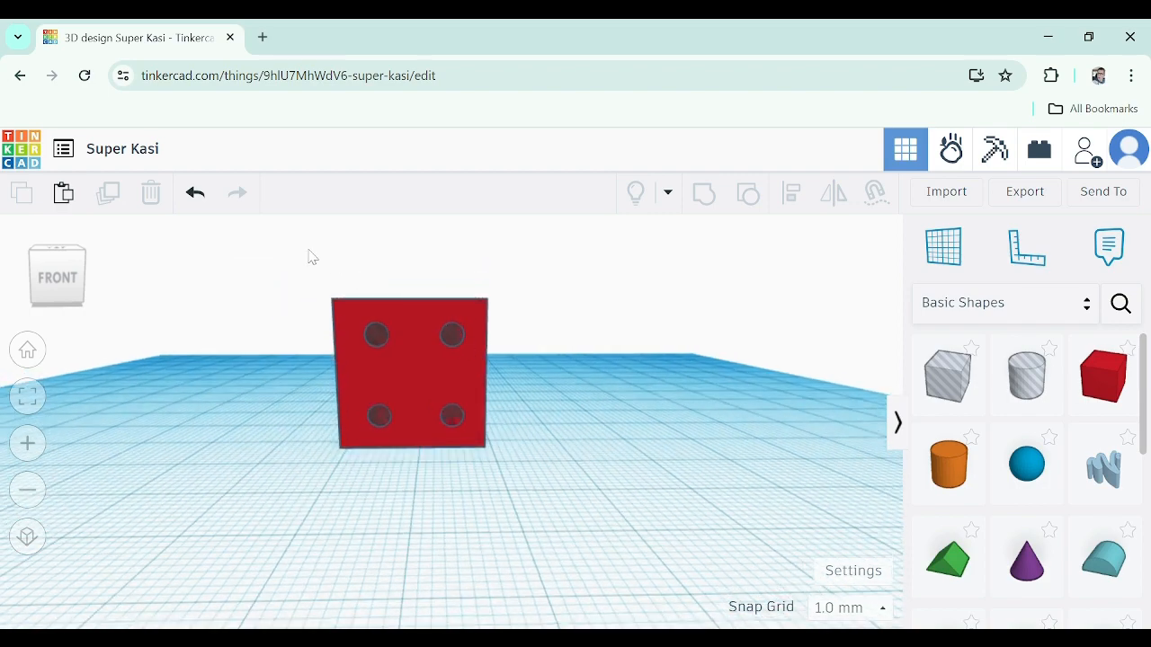
click(378, 334)
click(380, 419)
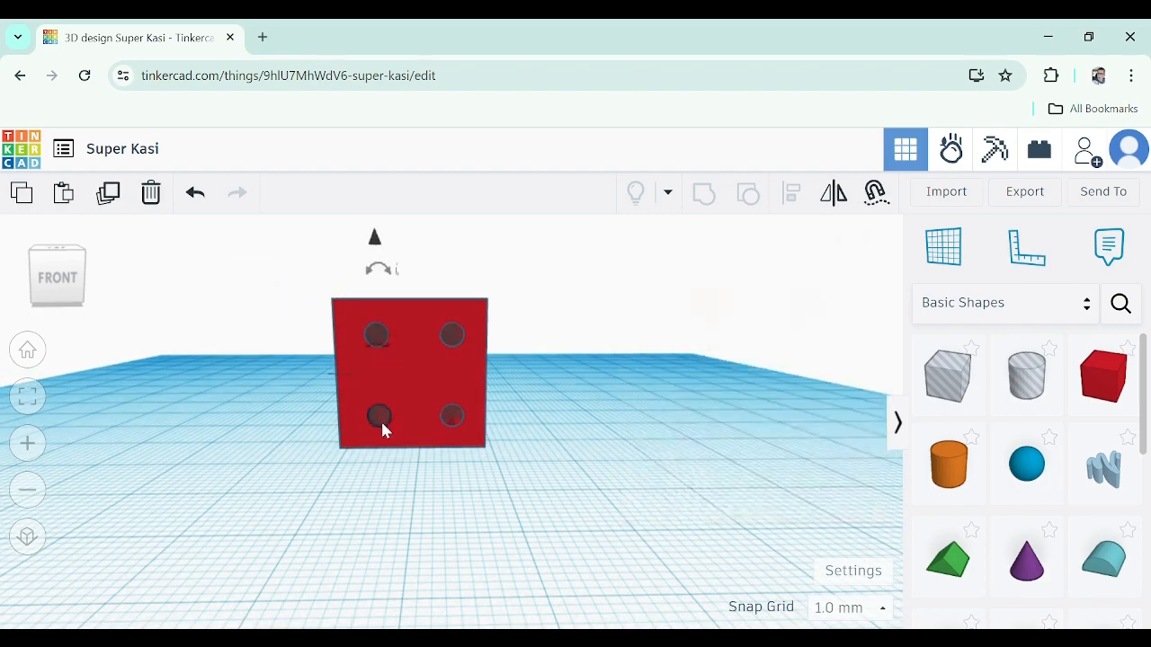
right_drag(380, 419, 405, 480)
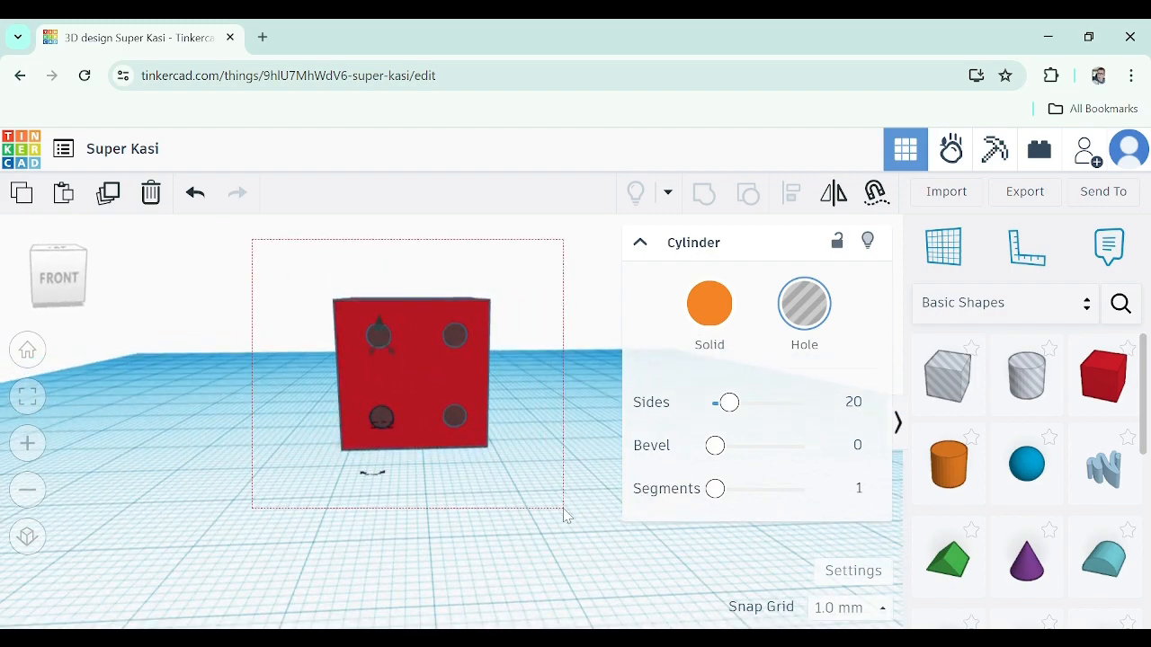
drag(566, 515, 563, 511)
click(704, 196)
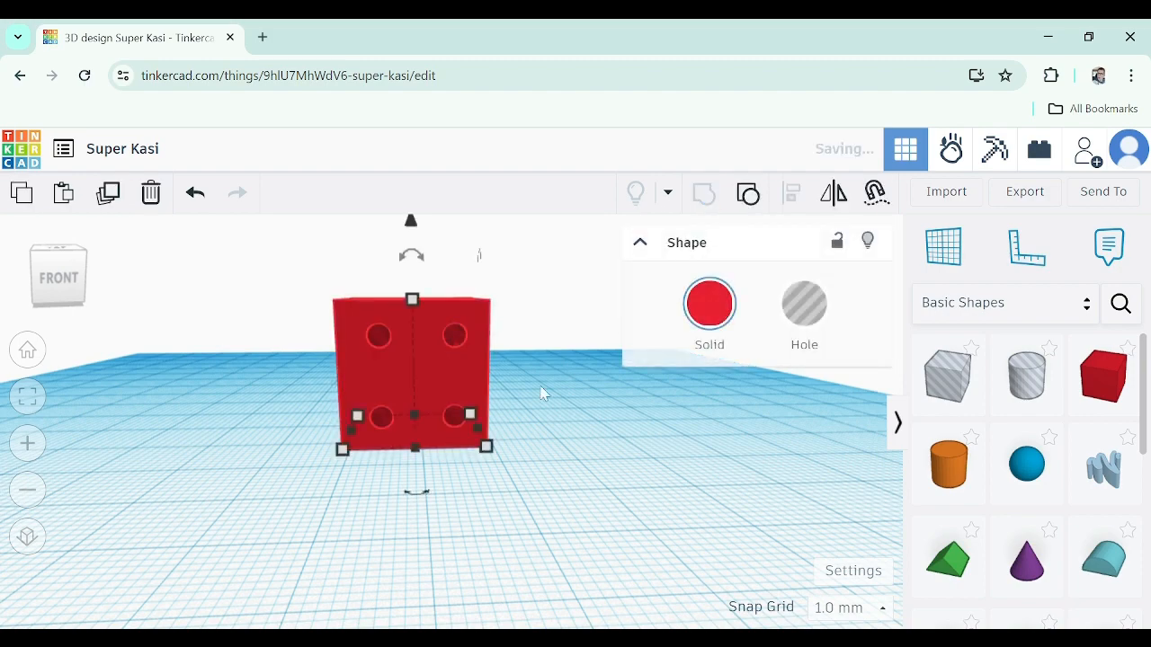
Place a new cylinder hole onto the box's right face
right_drag(542, 393, 340, 275)
scroll(490, 359, up, 3)
scroll(334, 454, down, 5)
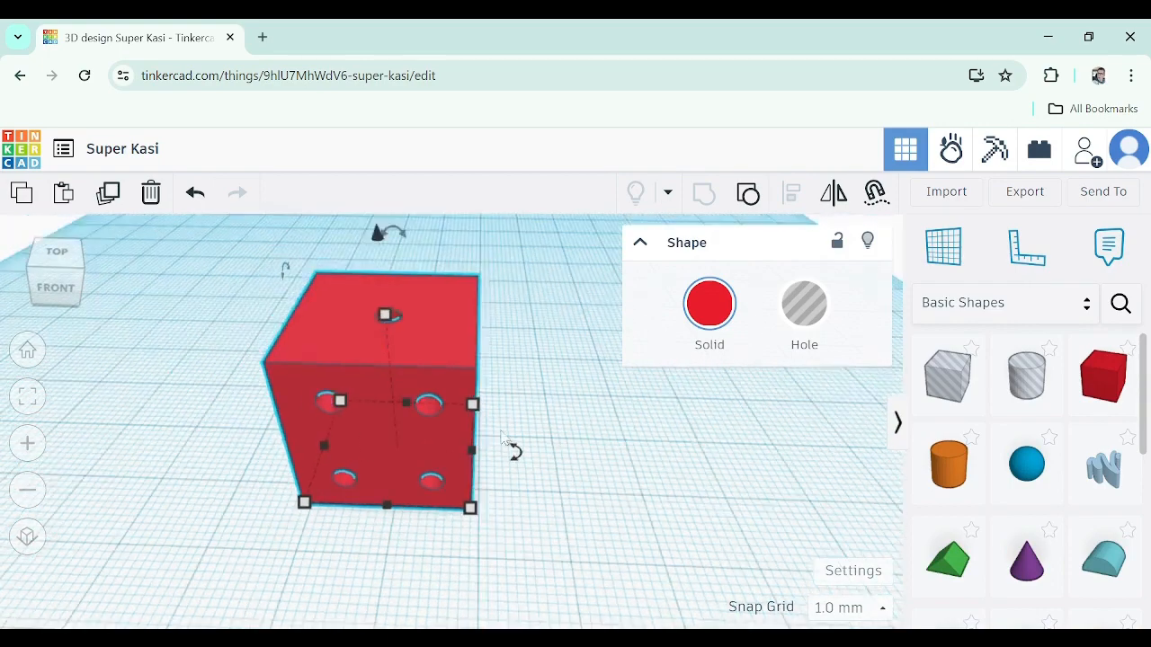
click(590, 432)
right_drag(596, 412, 839, 333)
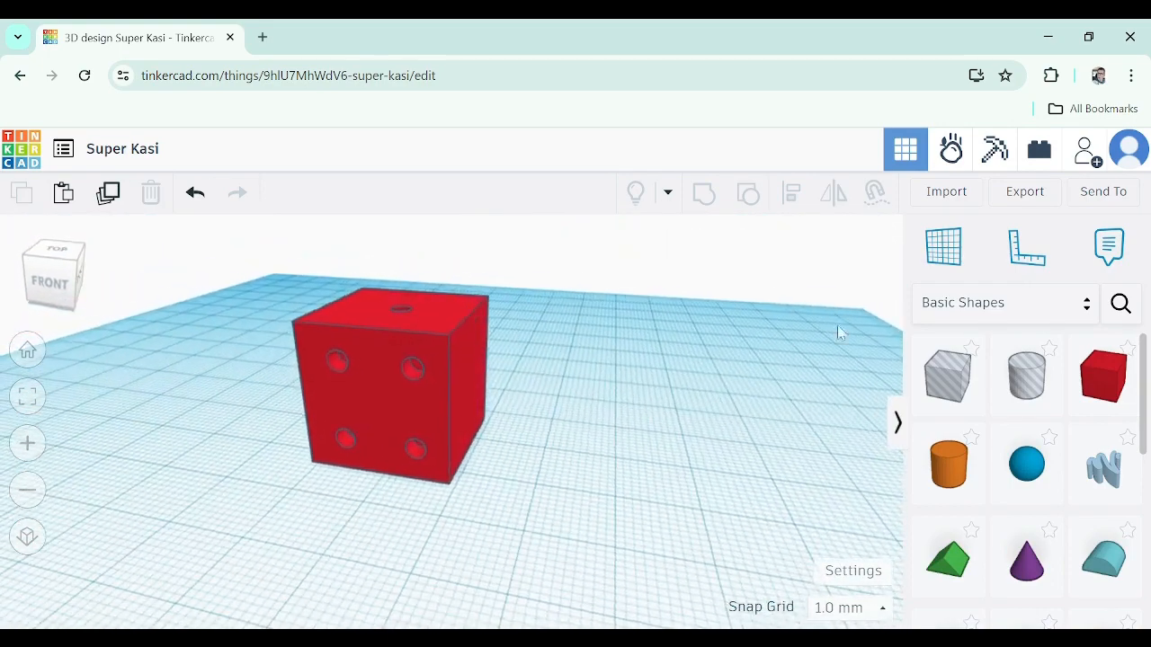
drag(1002, 386, 430, 373)
right_drag(562, 423, 519, 429)
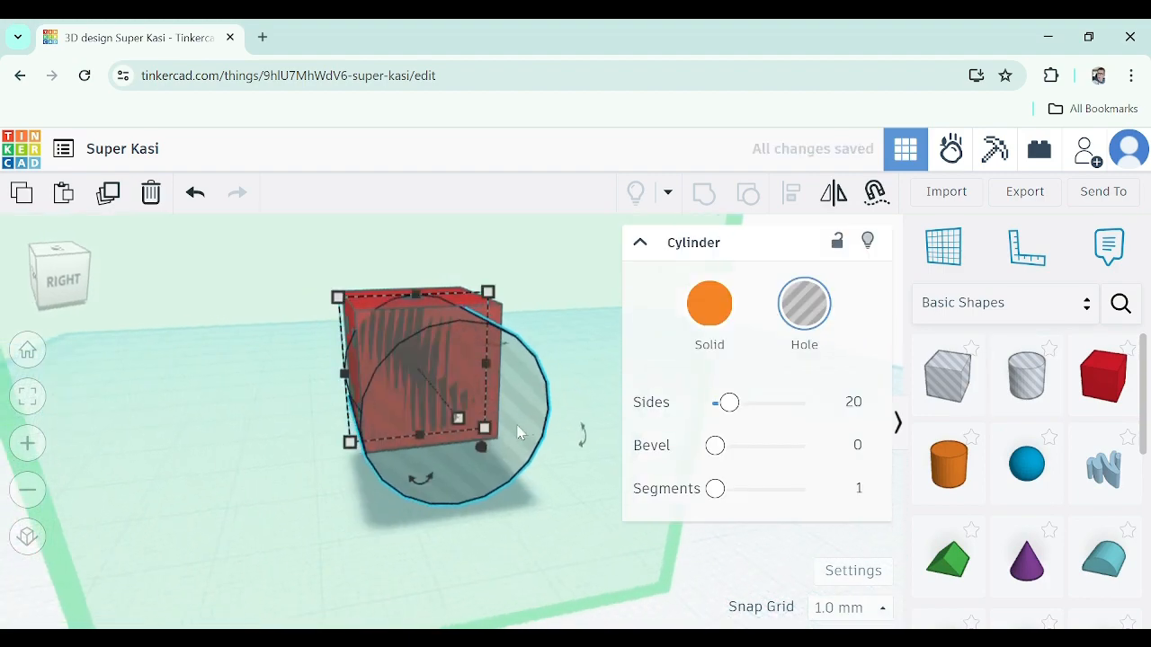
Resize the new cylinder hole to 3 mm in each dimension
click(486, 428)
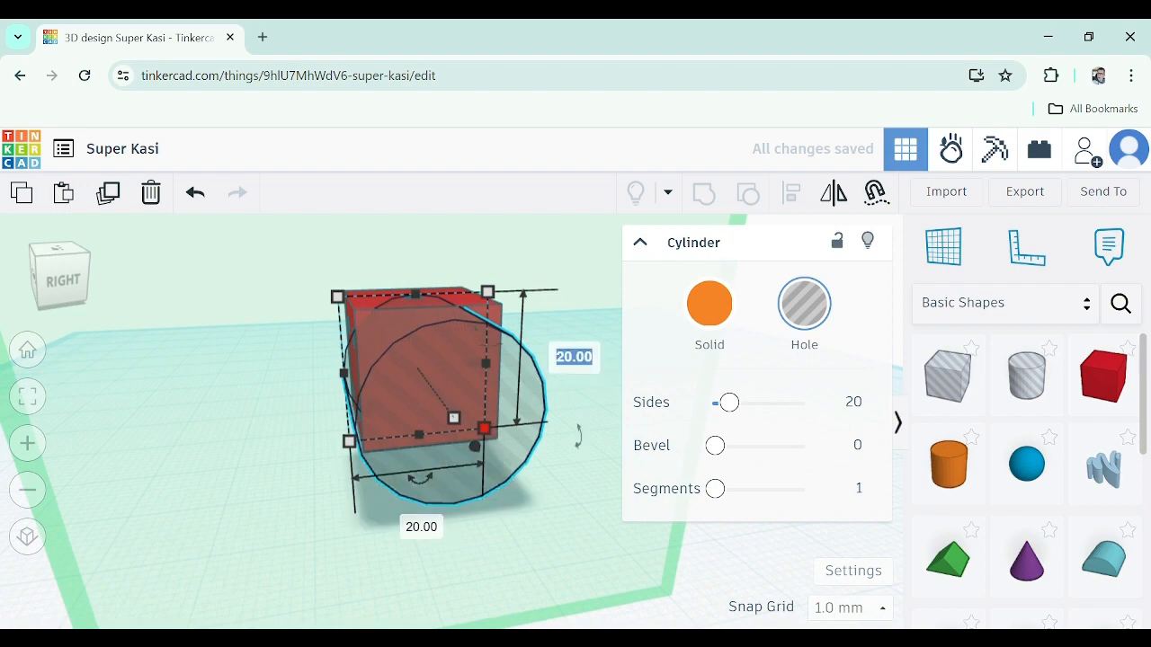
key(Return)
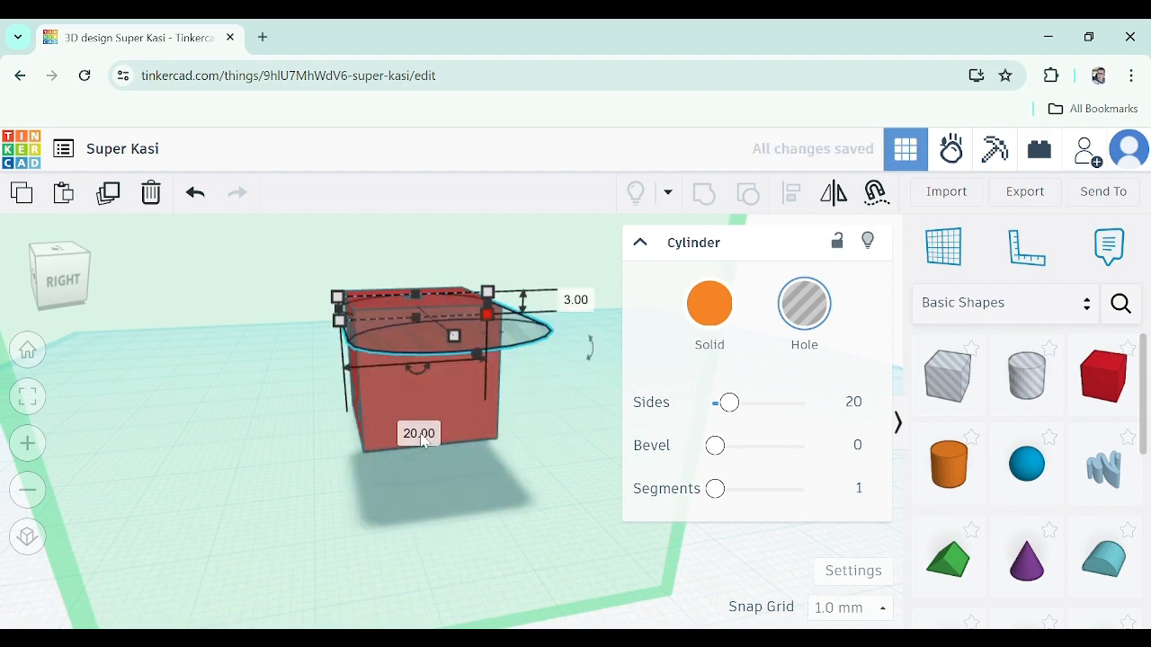
text(3)
key(Return)
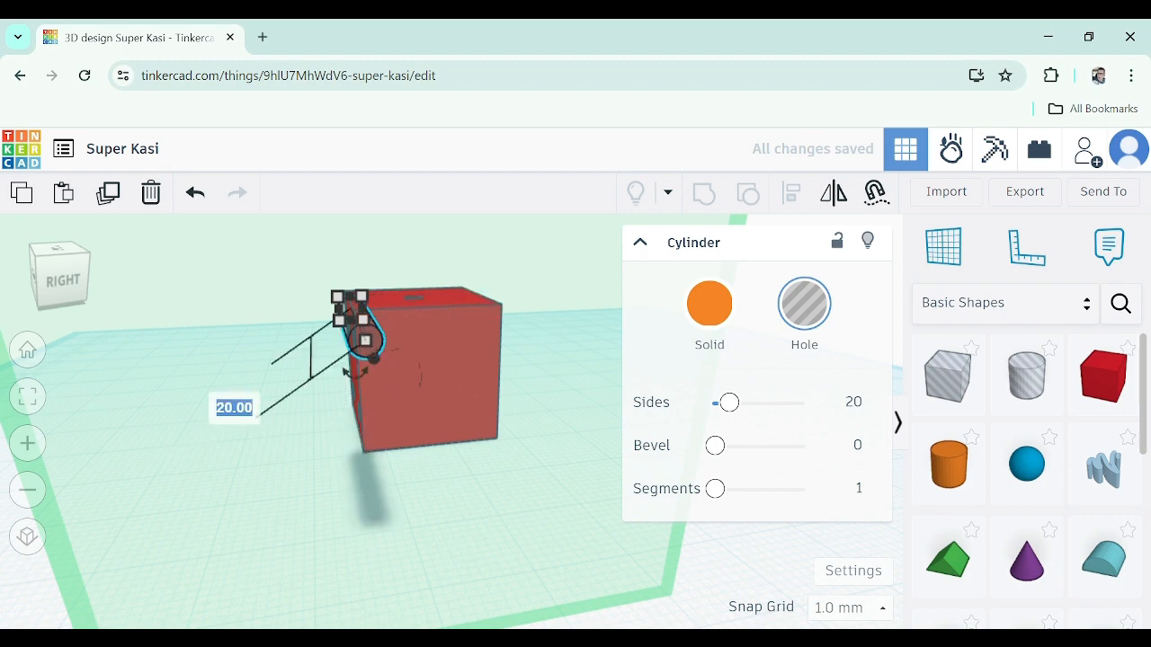
text(3)
key(Return)
Move the new 3 mm hole to the upper-left corner of the box's right face
scroll(386, 373, up, 5)
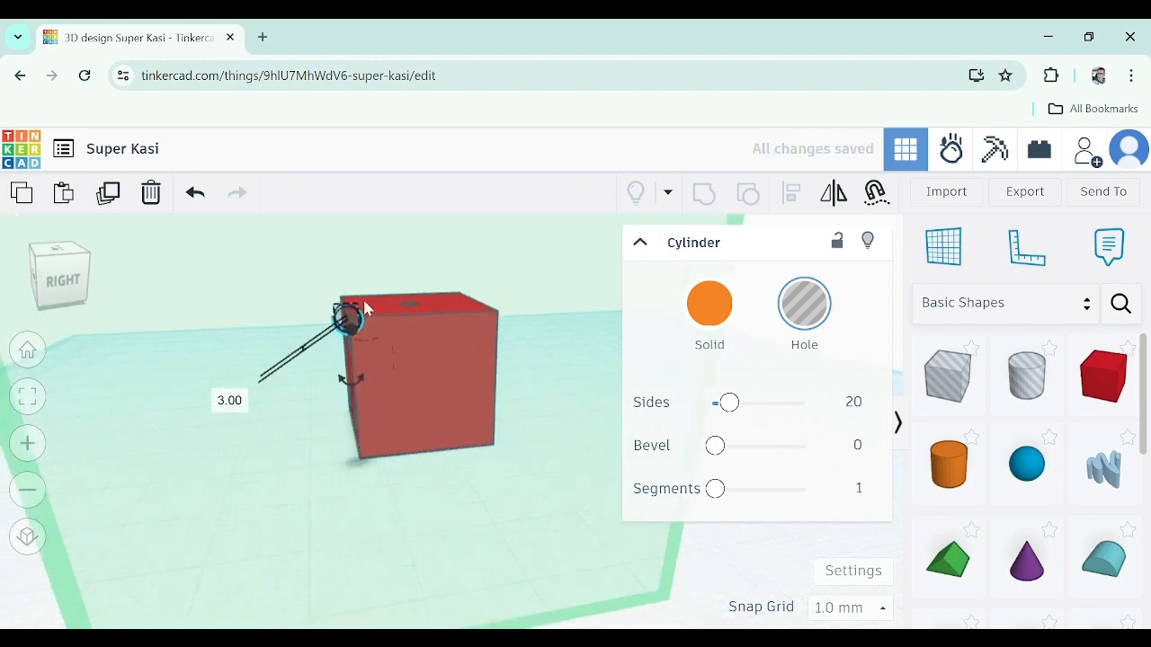
scroll(378, 372, up, 1)
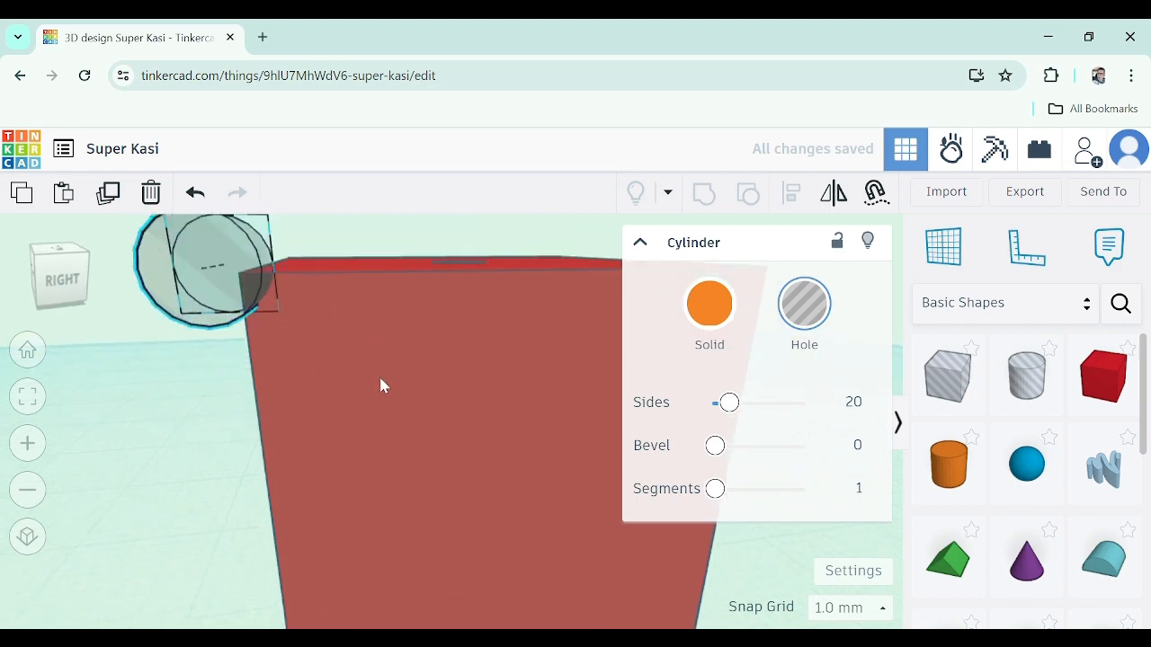
right_drag(379, 376, 378, 388)
drag(255, 325, 424, 419)
right_drag(424, 419, 486, 440)
drag(468, 411, 423, 409)
right_drag(490, 460, 422, 438)
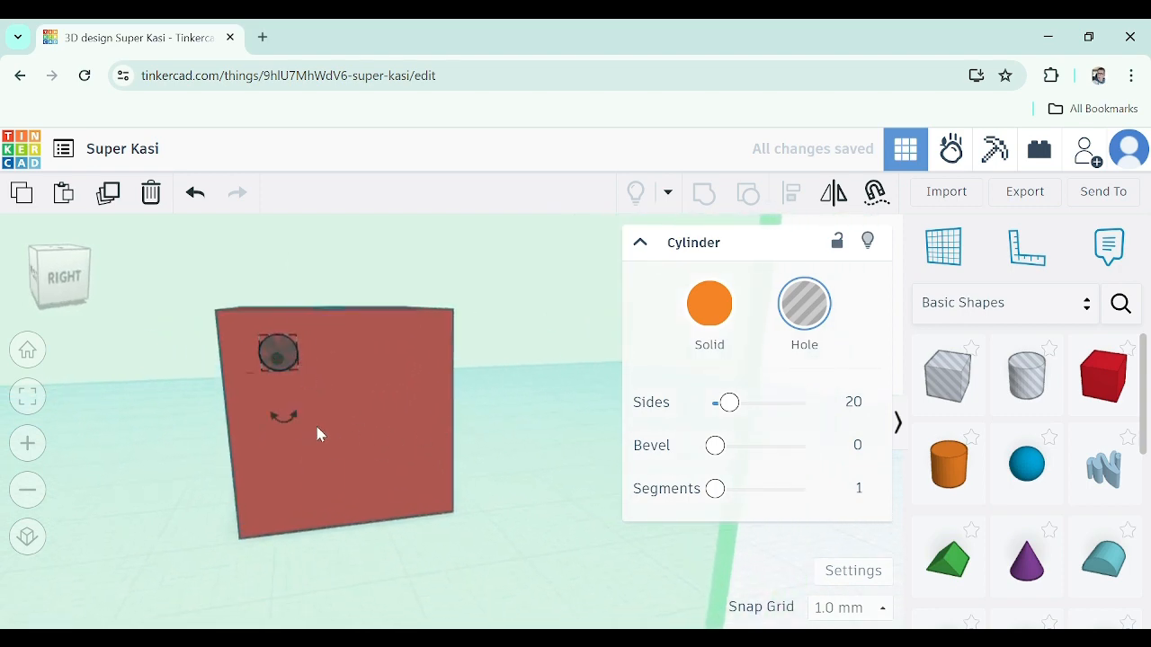
right_drag(319, 435, 277, 368)
scroll(305, 368, up, 3)
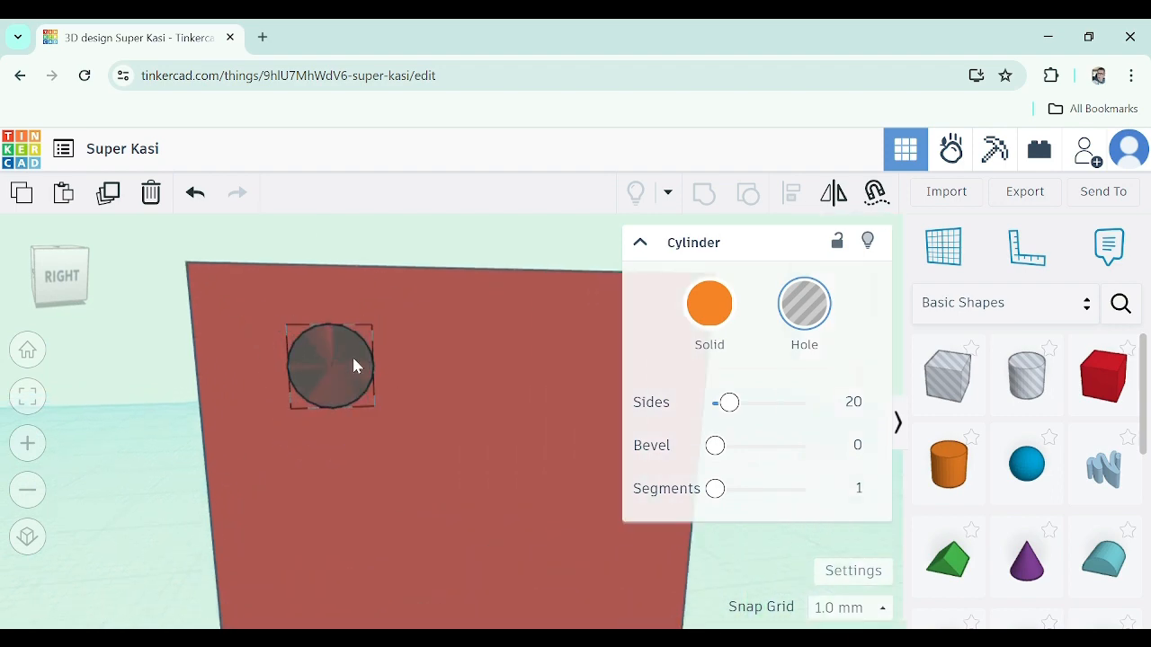
drag(354, 359, 357, 376)
right_drag(428, 411, 448, 440)
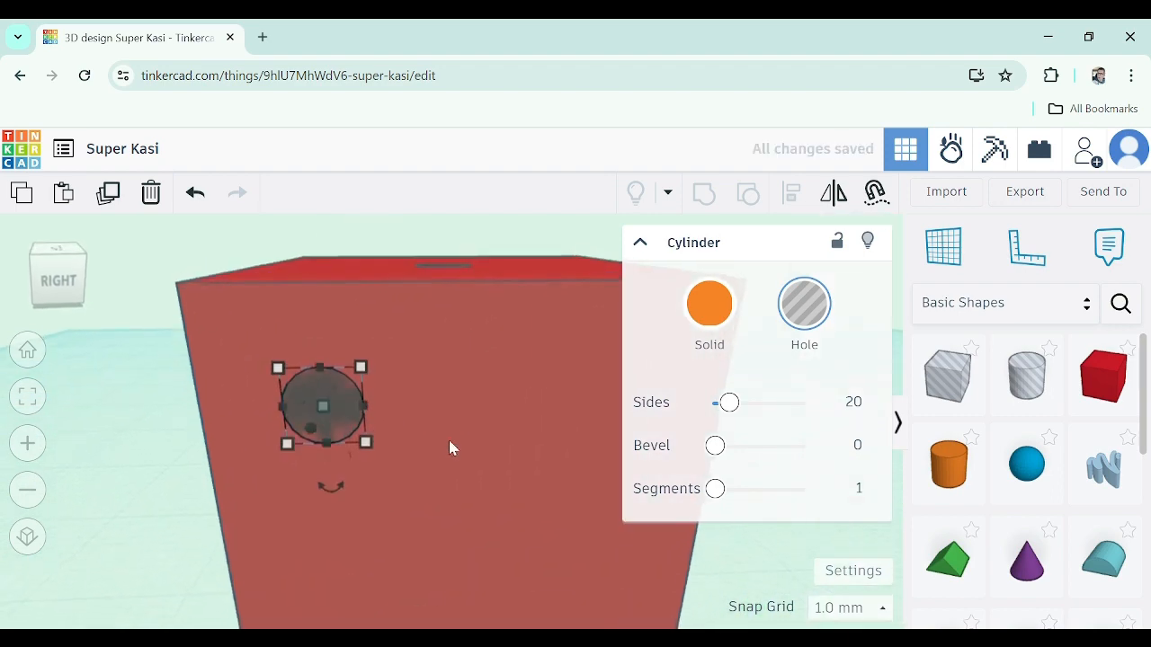
Duplicate the 3 mm hole and move the copy to the lower-right corner of the box's right face
scroll(448, 439, down, 2)
scroll(463, 472, down, 3)
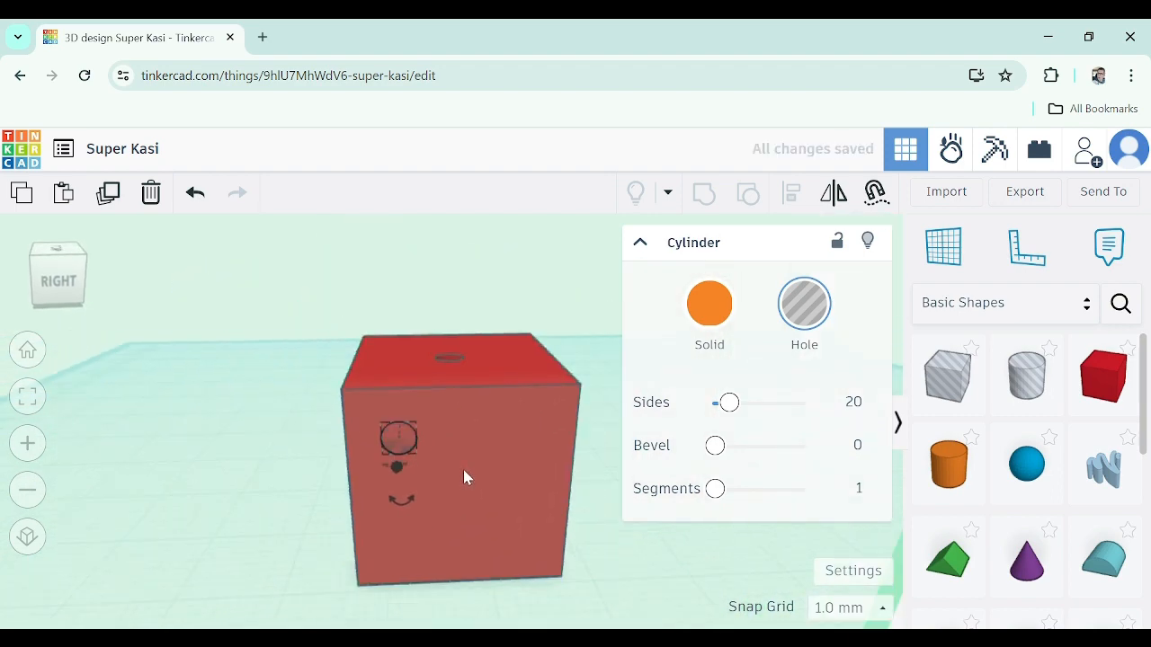
right_drag(462, 441, 456, 427)
drag(426, 442, 542, 440)
drag(539, 355, 540, 469)
drag(530, 556, 540, 558)
key(ctrl+z)
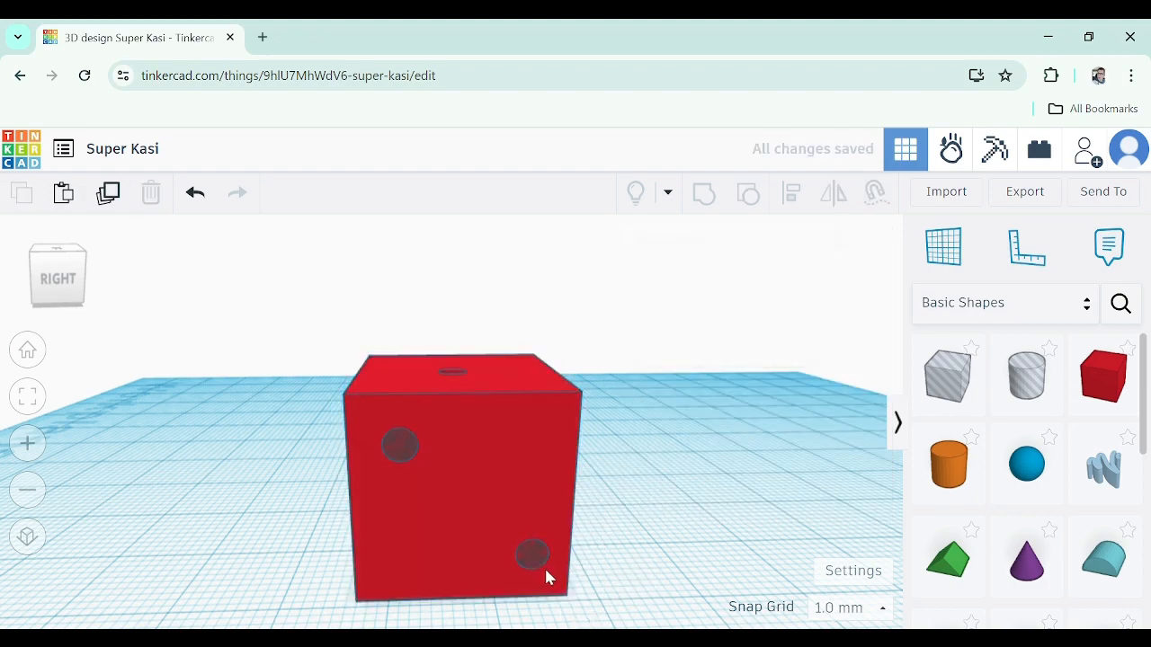
scroll(544, 568, up, 3)
right_drag(544, 568, 524, 509)
drag(521, 508, 501, 508)
scroll(467, 494, down, 4)
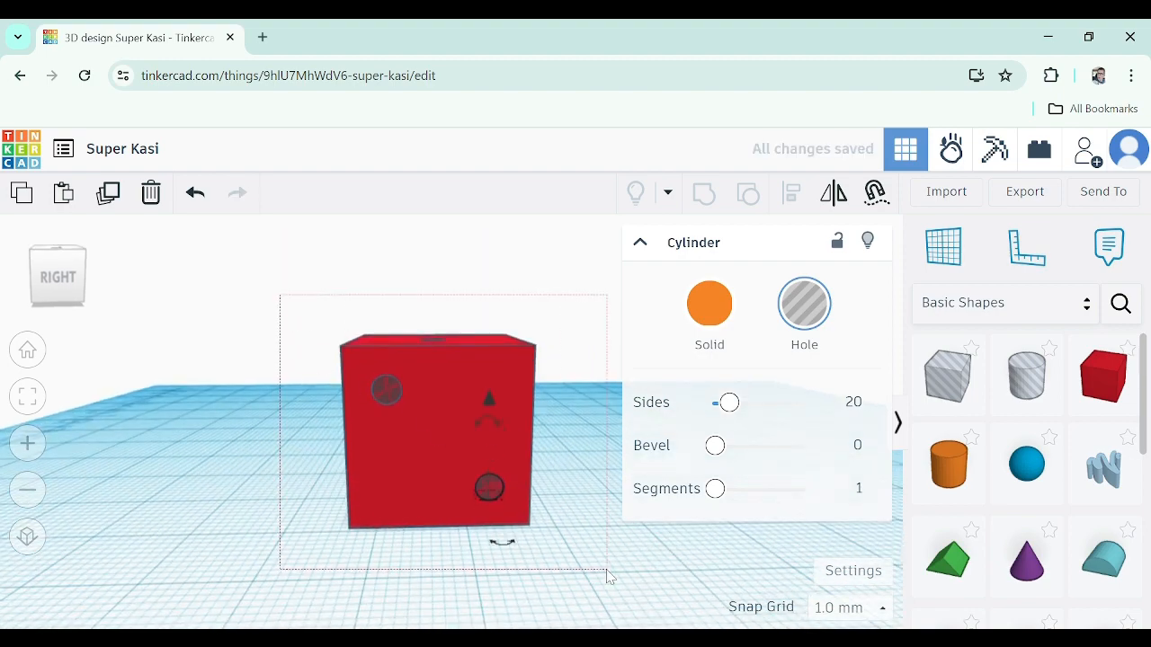
Select the box with both right-face holes and group them to cut the two-dot face
drag(607, 571, 607, 570)
right_drag(505, 569, 608, 513)
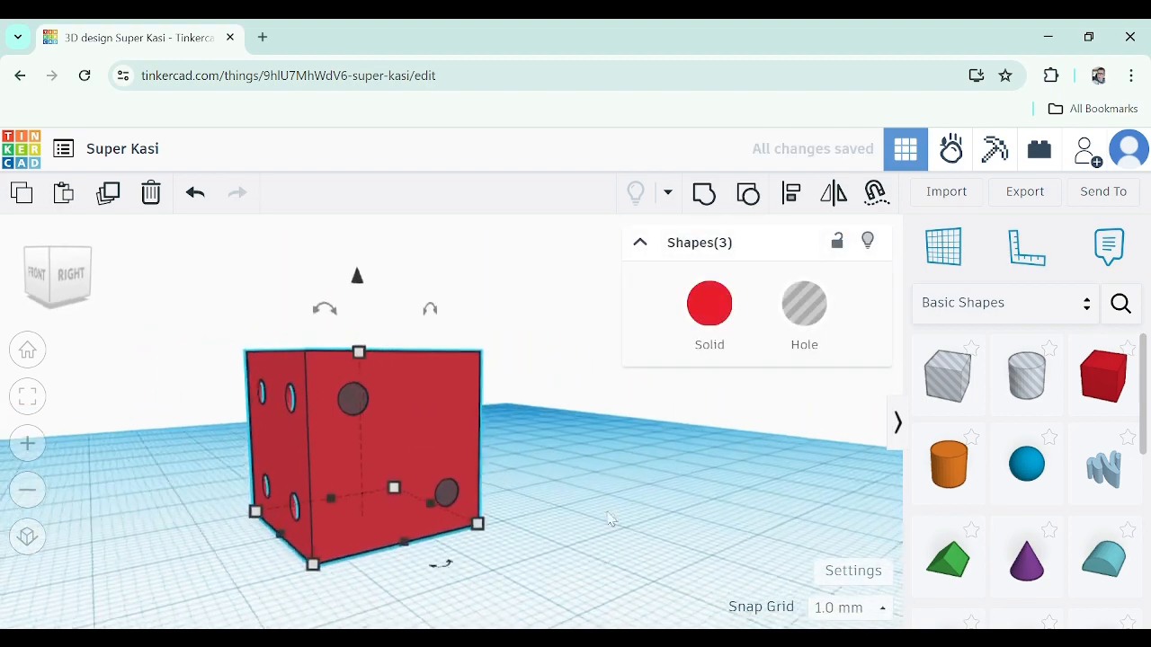
click(704, 193)
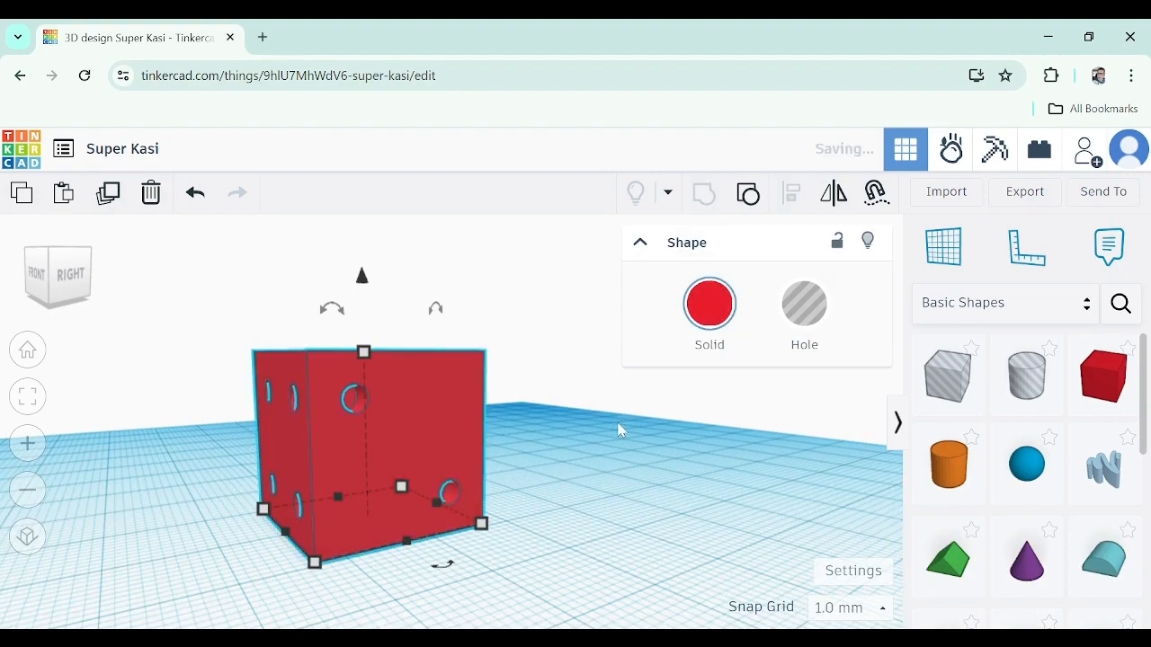
Orbit around the dice to inspect the cut faces
click(612, 488)
right_drag(611, 488, 899, 457)
right_drag(270, 464, 47, 497)
right_drag(539, 442, 846, 468)
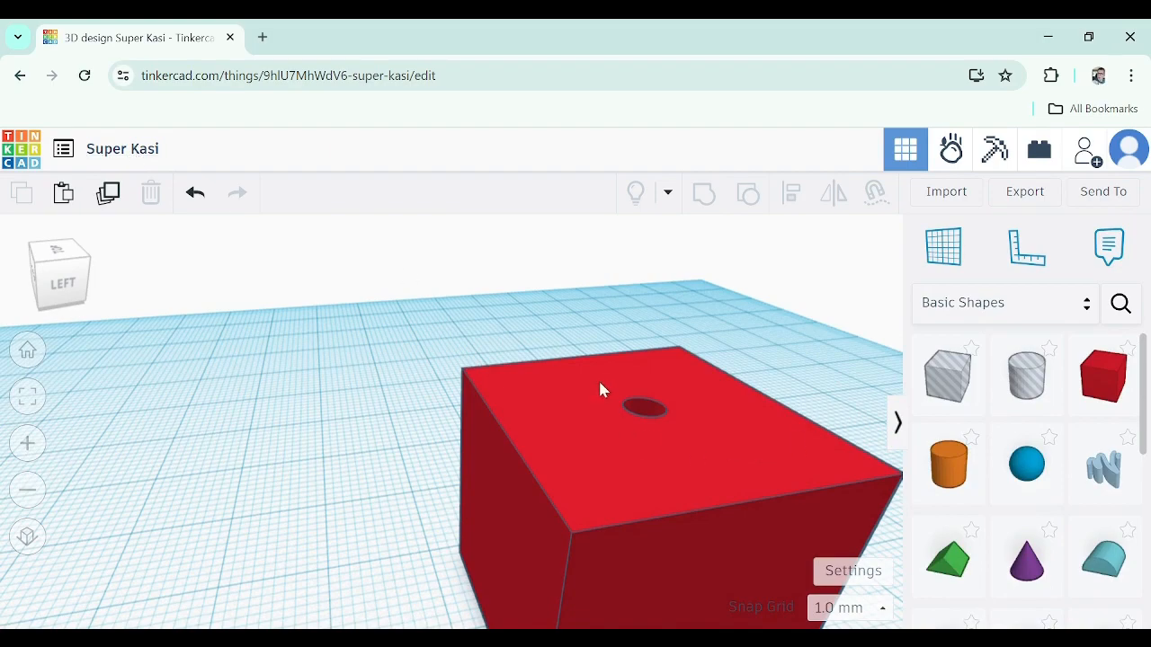
scroll(402, 469, down, 4)
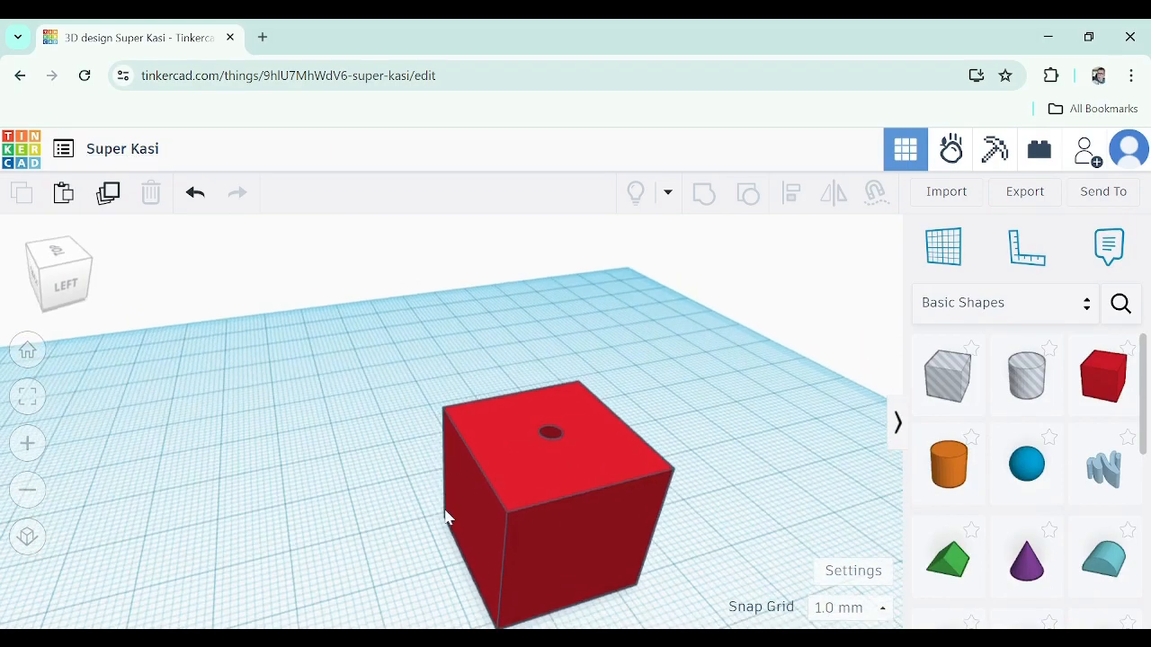
right_drag(444, 519, 888, 456)
right_drag(411, 563, 496, 480)
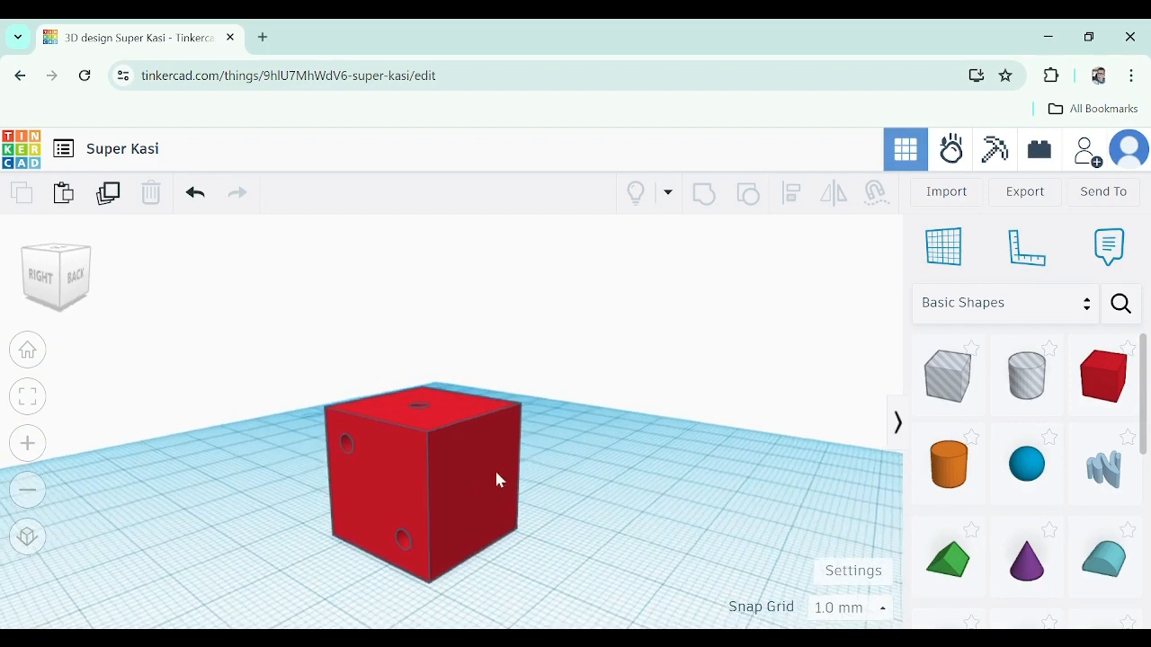
Rename the design to Dice Project
click(127, 158)
text(D)
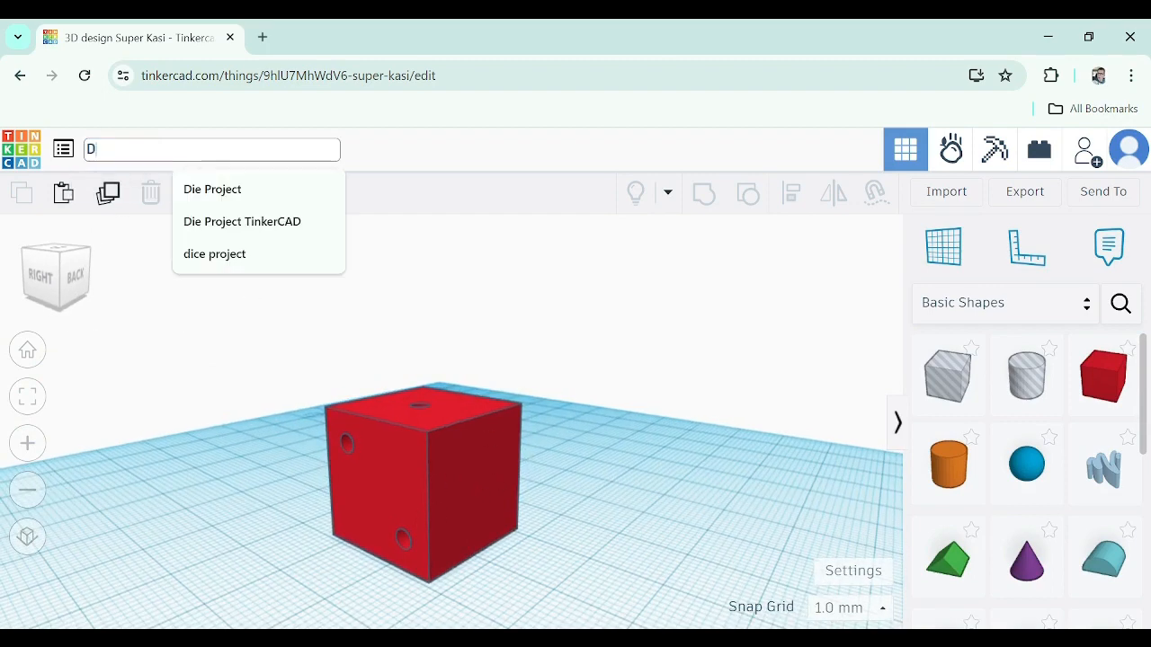
text(ice Project)
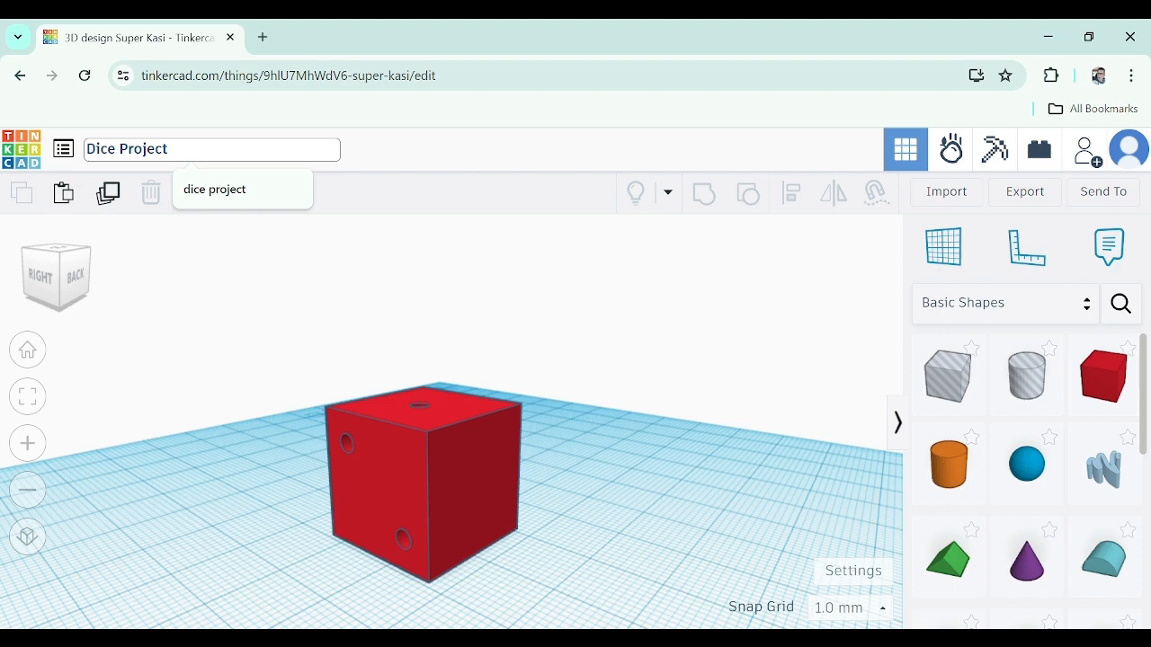
click(260, 249)
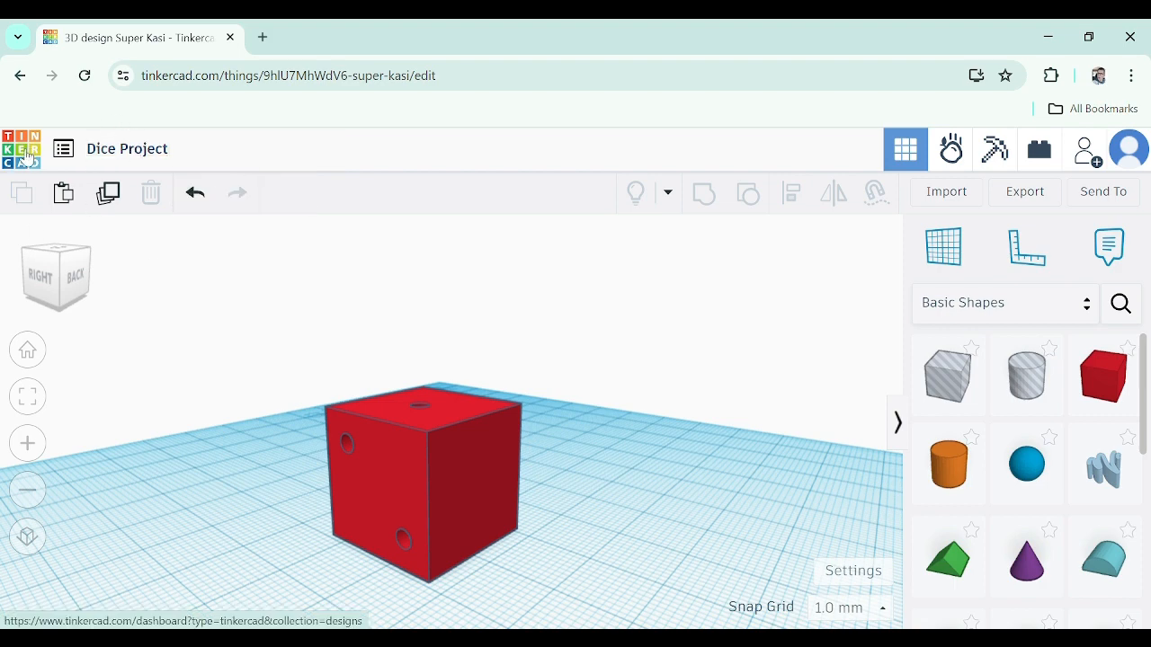
Return to the dashboard and open the existing dice project design
click(35, 161)
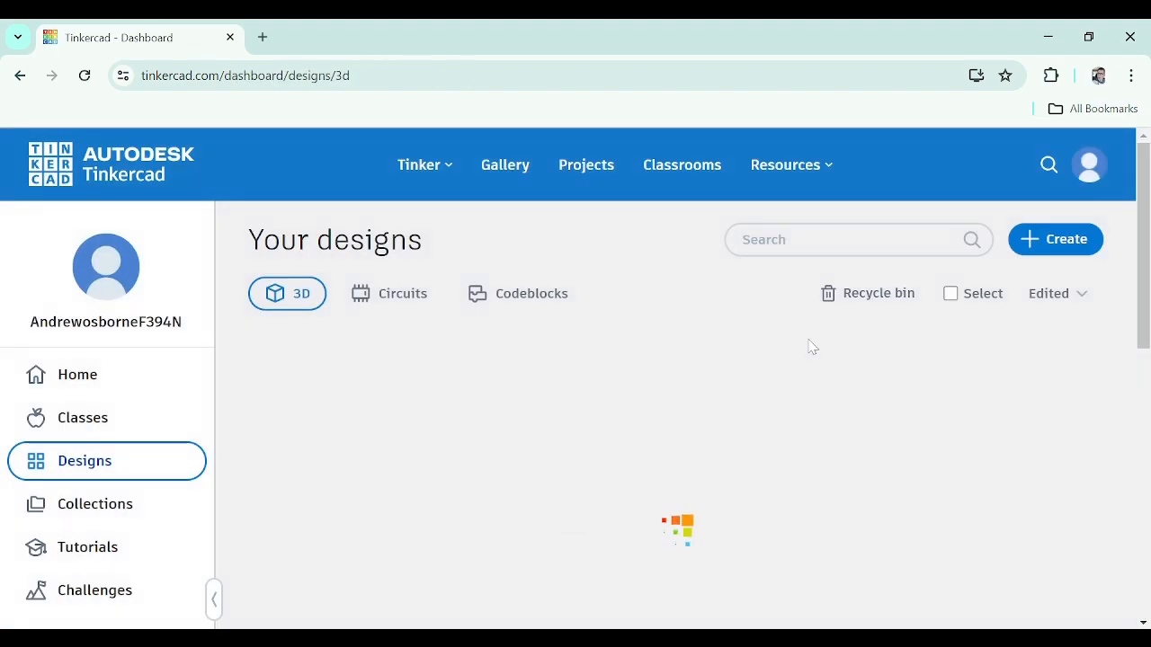
scroll(774, 381, down, 1)
scroll(720, 360, down, 2)
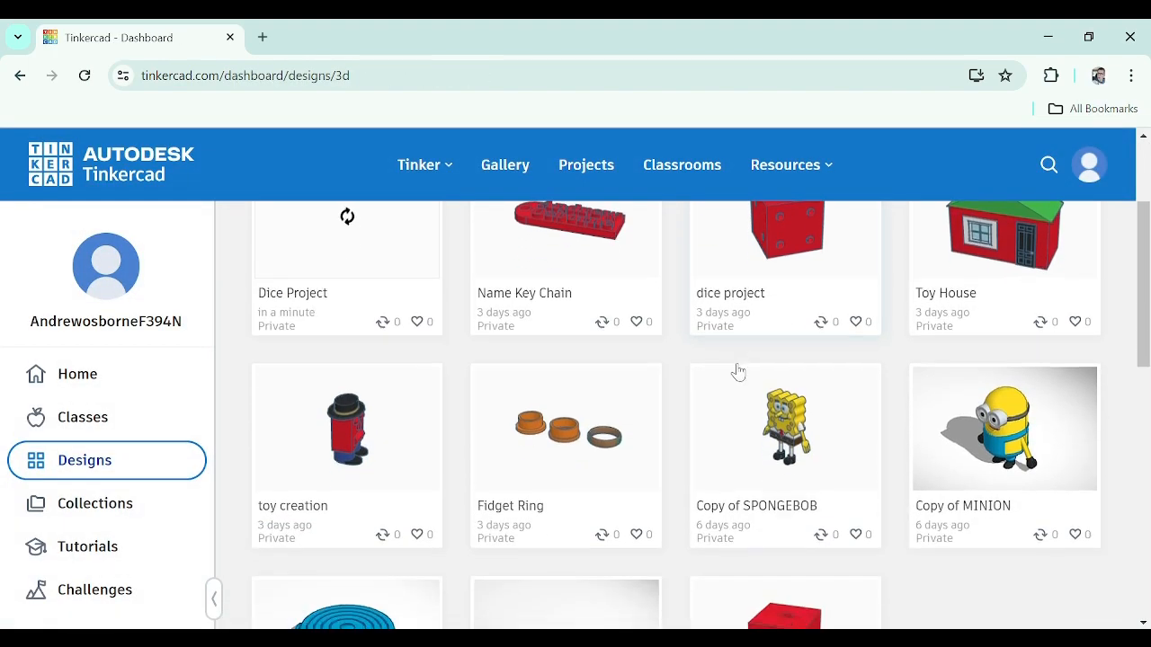
scroll(935, 497, up, 3)
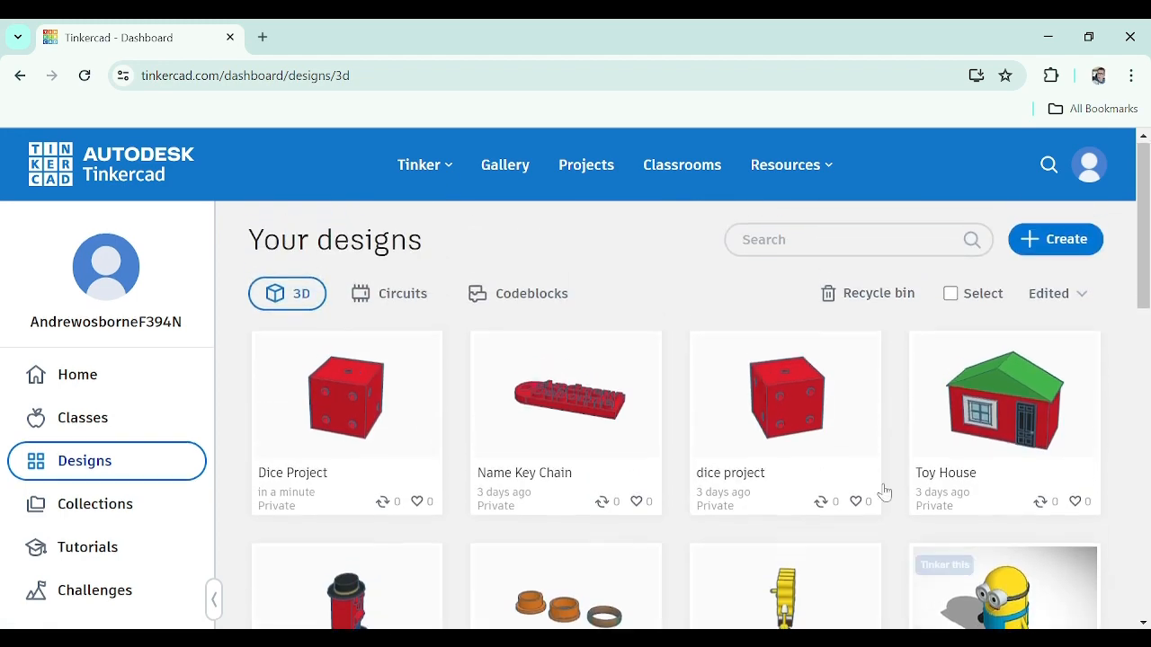
mouse_move(296, 380)
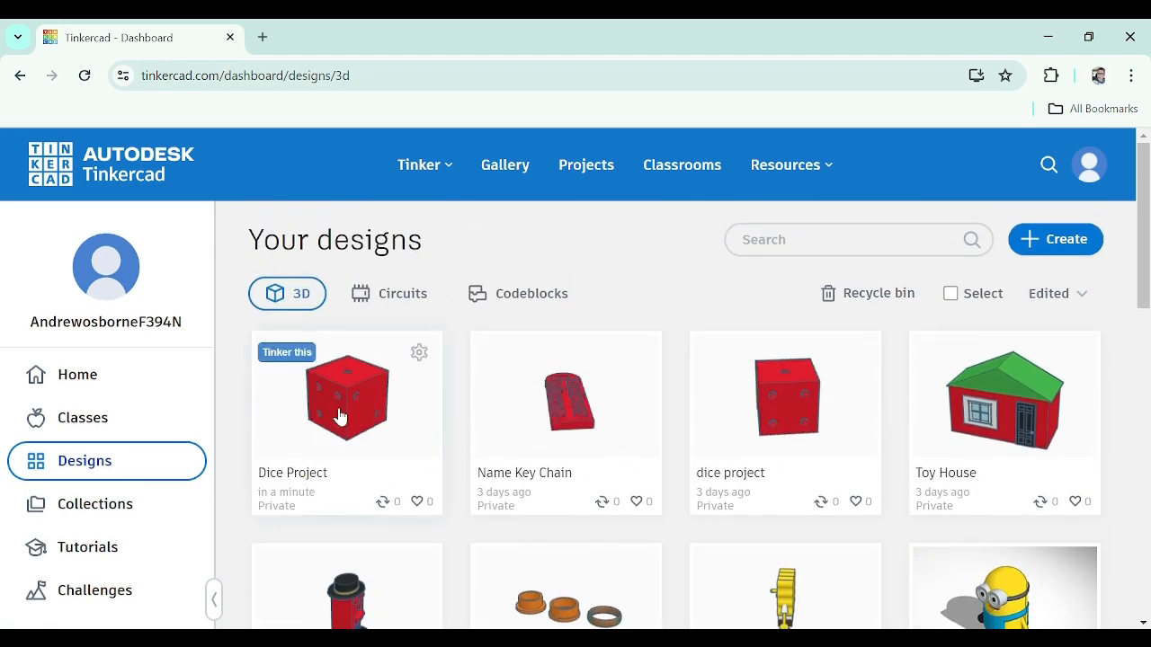
click(780, 402)
click(945, 396)
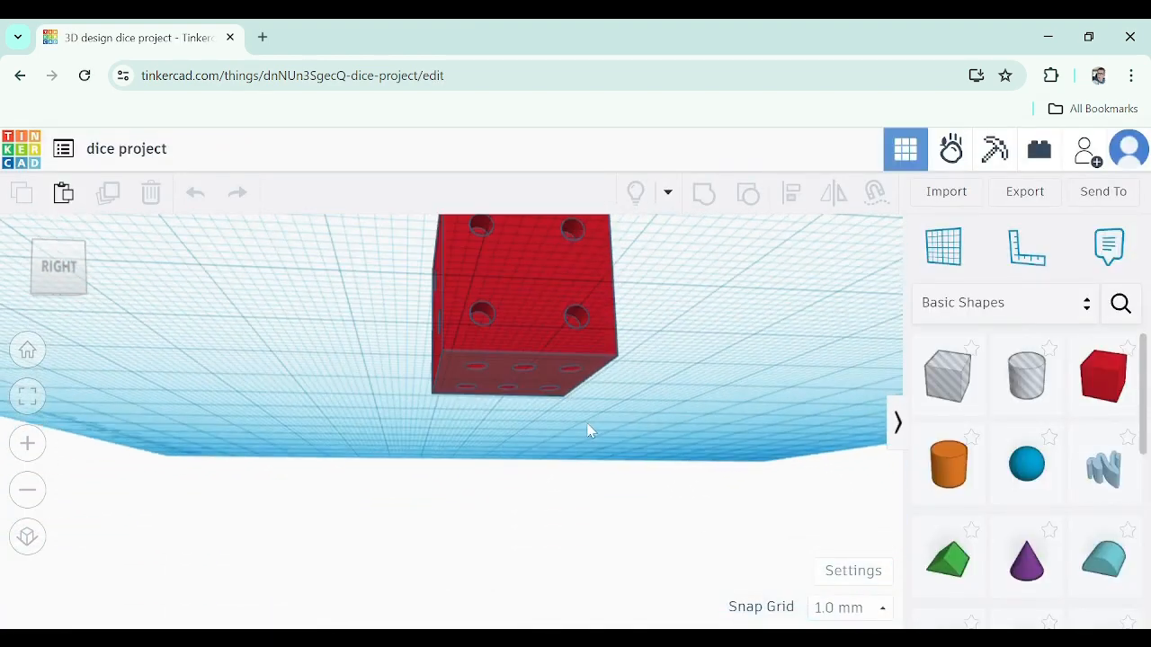
Export the whole design as an STL file
right_drag(706, 274, 654, 382)
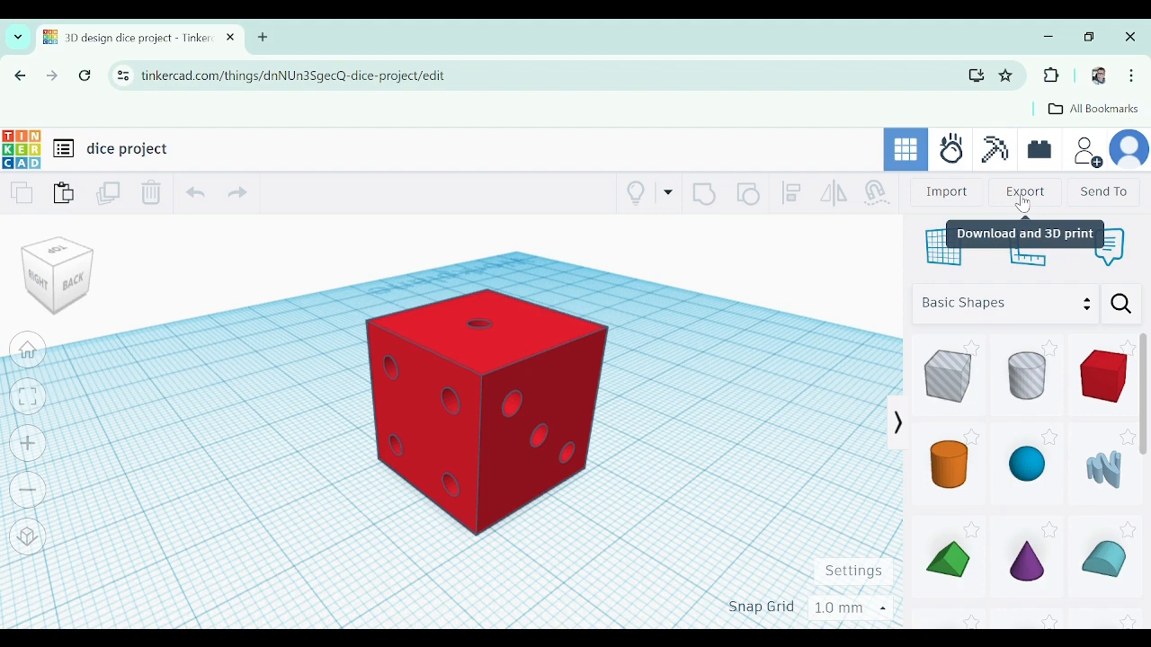
right_drag(649, 365, 656, 399)
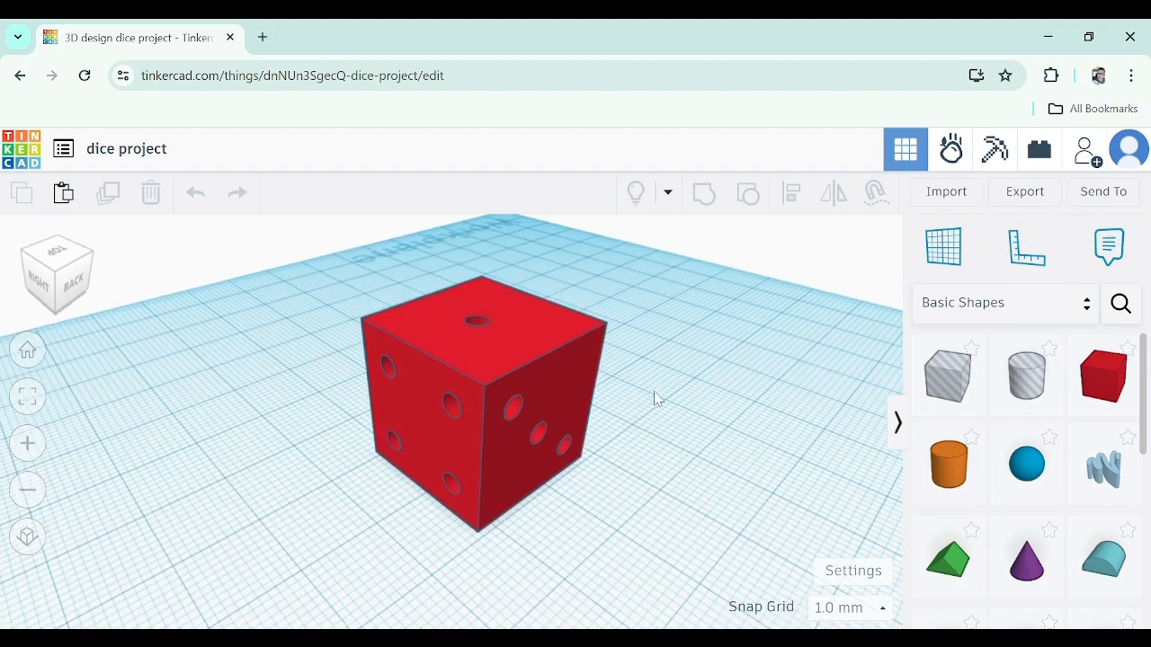
click(1024, 193)
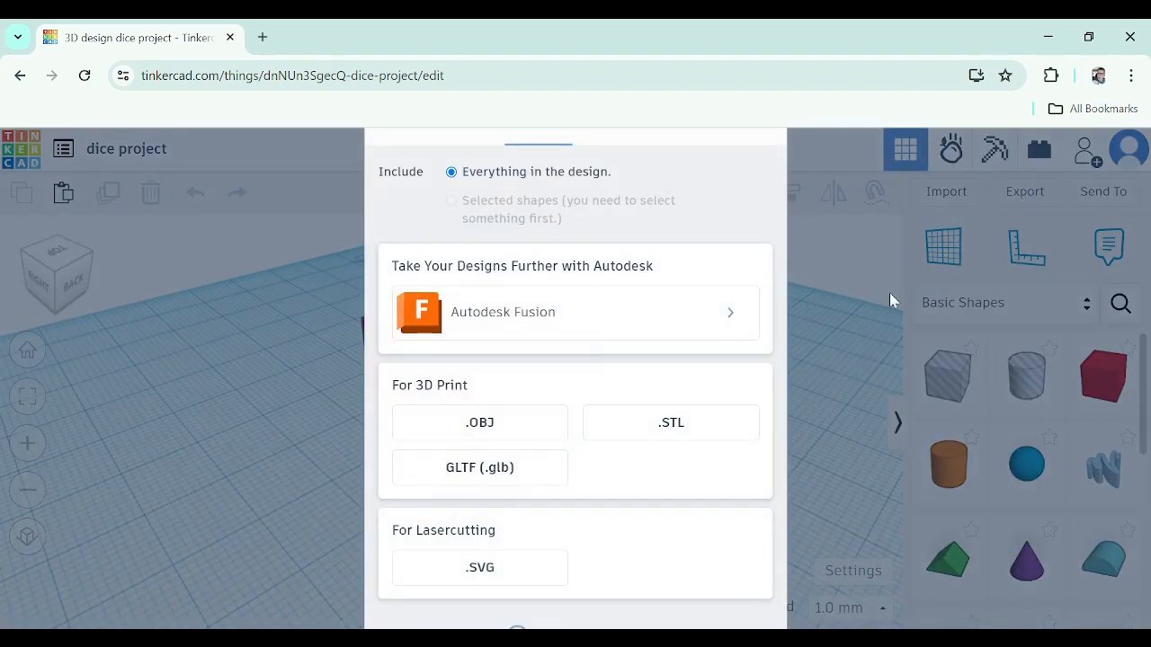
click(660, 426)
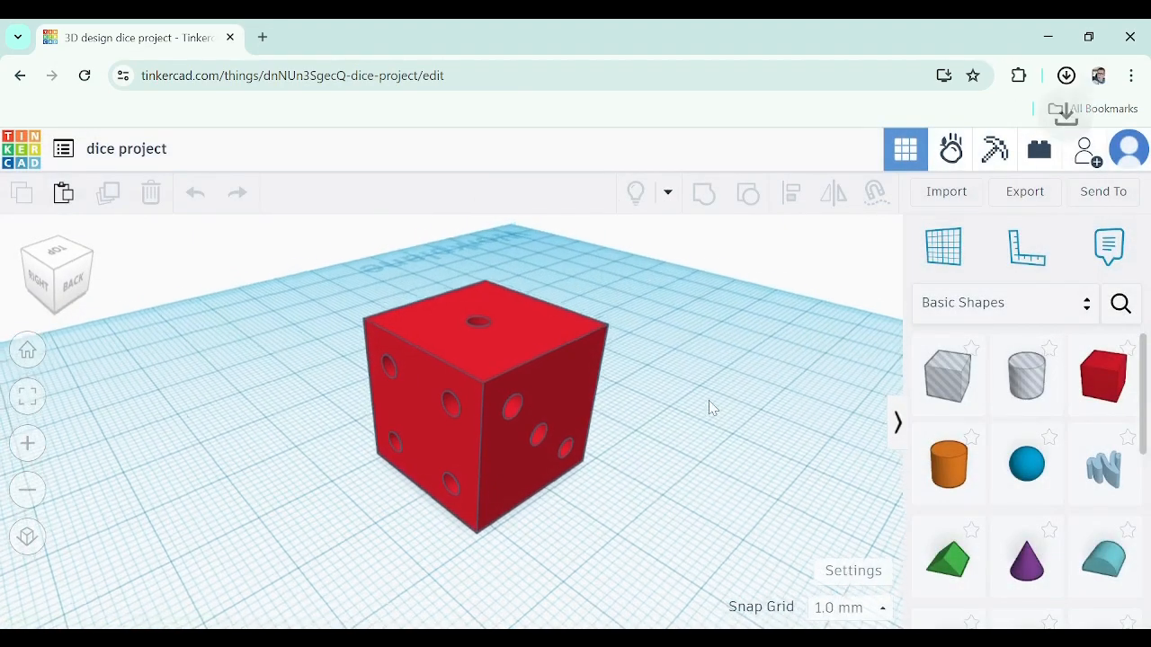
Set an orthographic corner view centred on the dice and download a picture of the design
right_drag(709, 401, 713, 396)
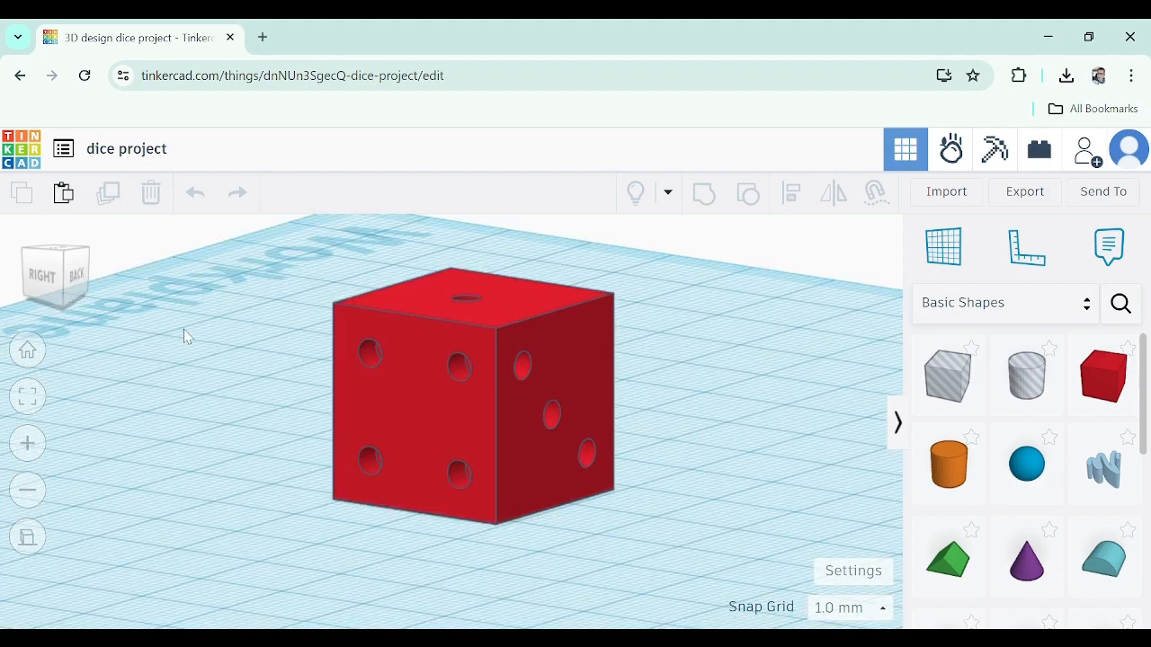
right_drag(184, 329, 196, 298)
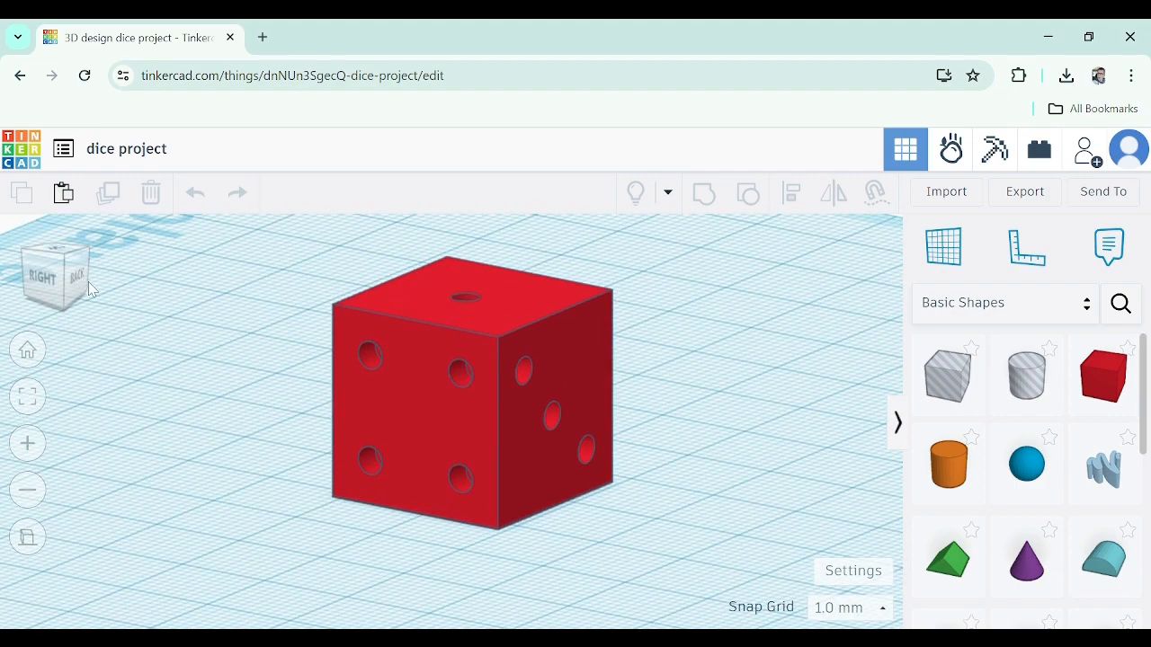
mouse_move(81, 279)
mouse_down()
mouse_move(57, 246)
mouse_move(72, 270)
mouse_up()
click(65, 272)
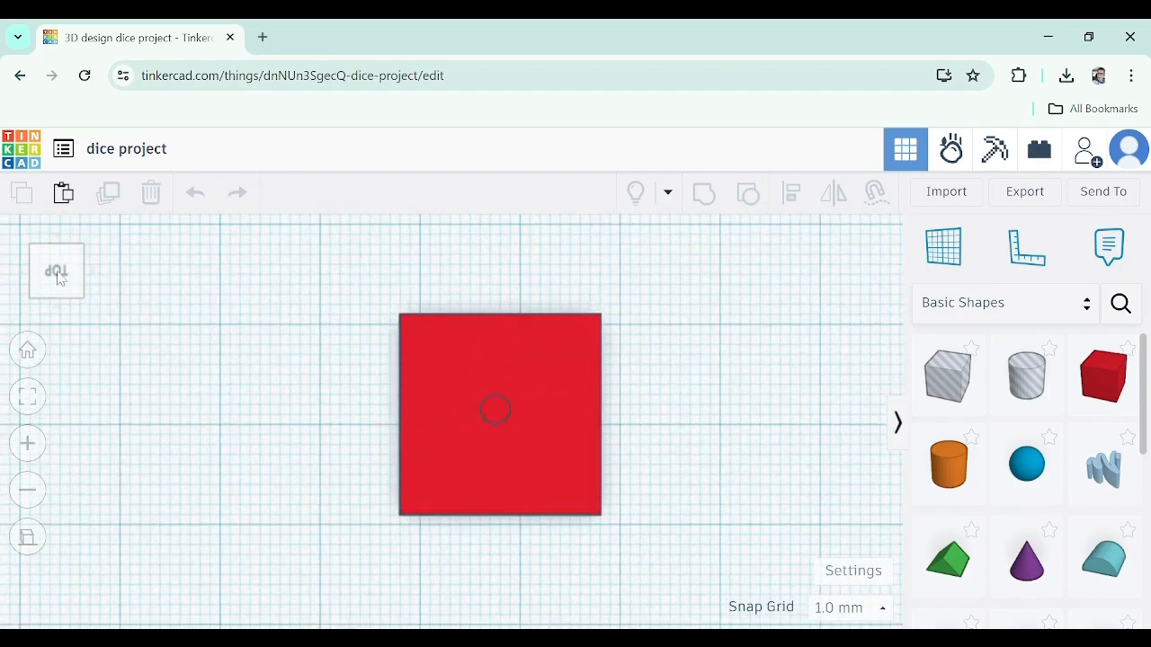
click(60, 279)
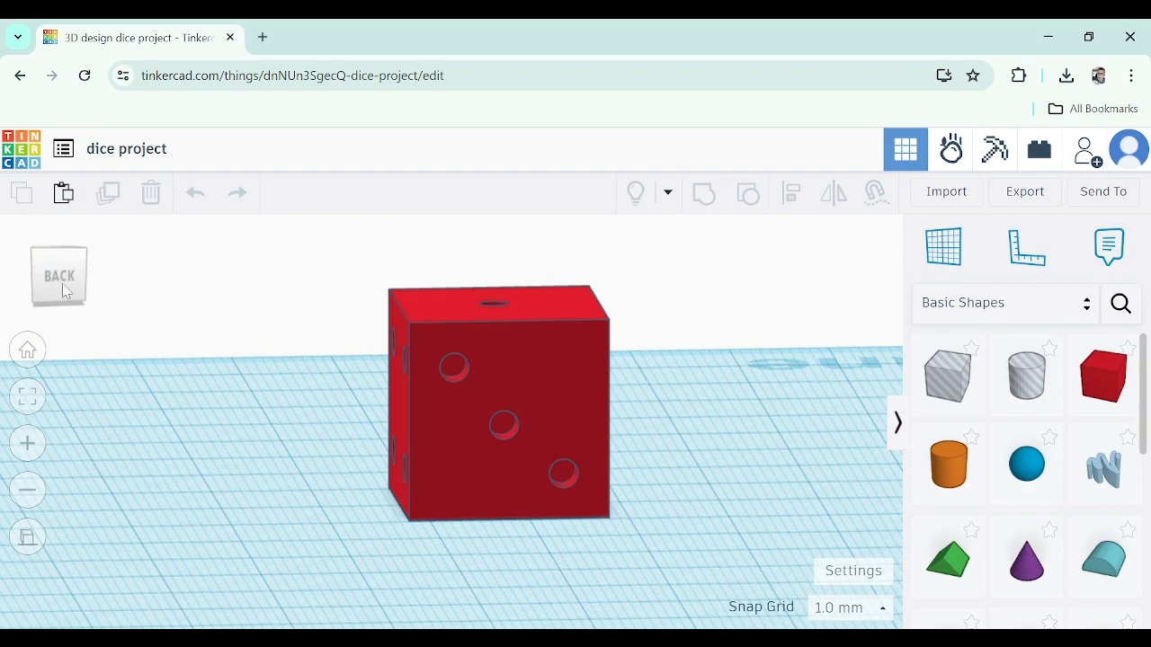
click(27, 542)
click(27, 542)
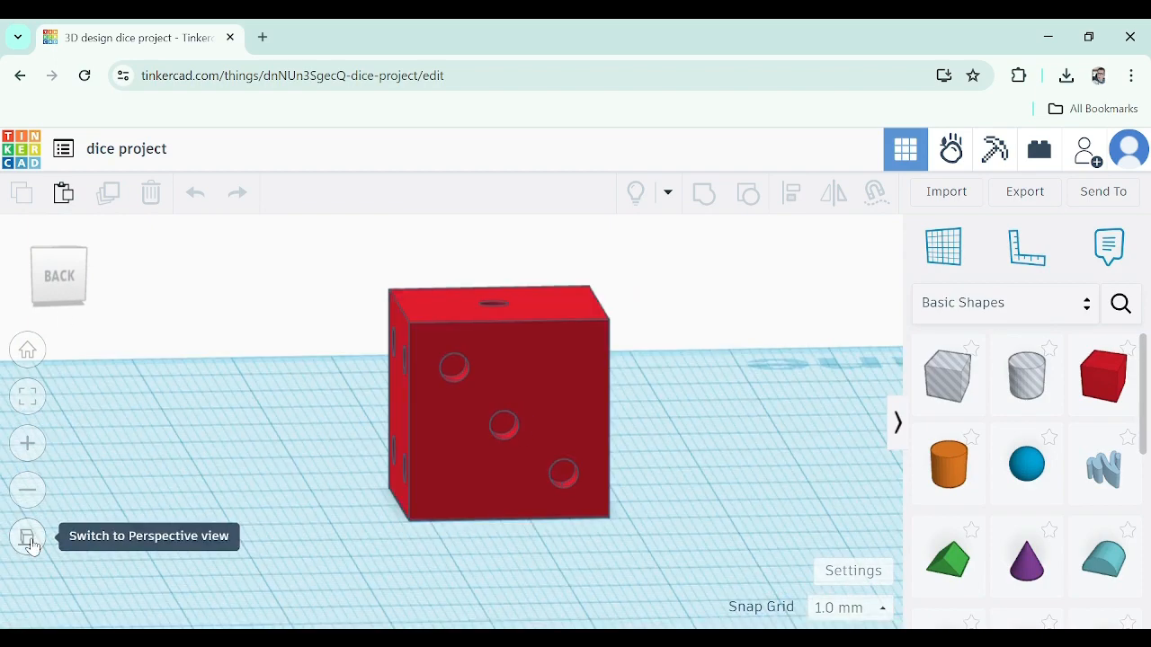
mouse_move(55, 269)
mouse_down()
mouse_move(87, 289)
mouse_move(57, 289)
mouse_up()
click(54, 294)
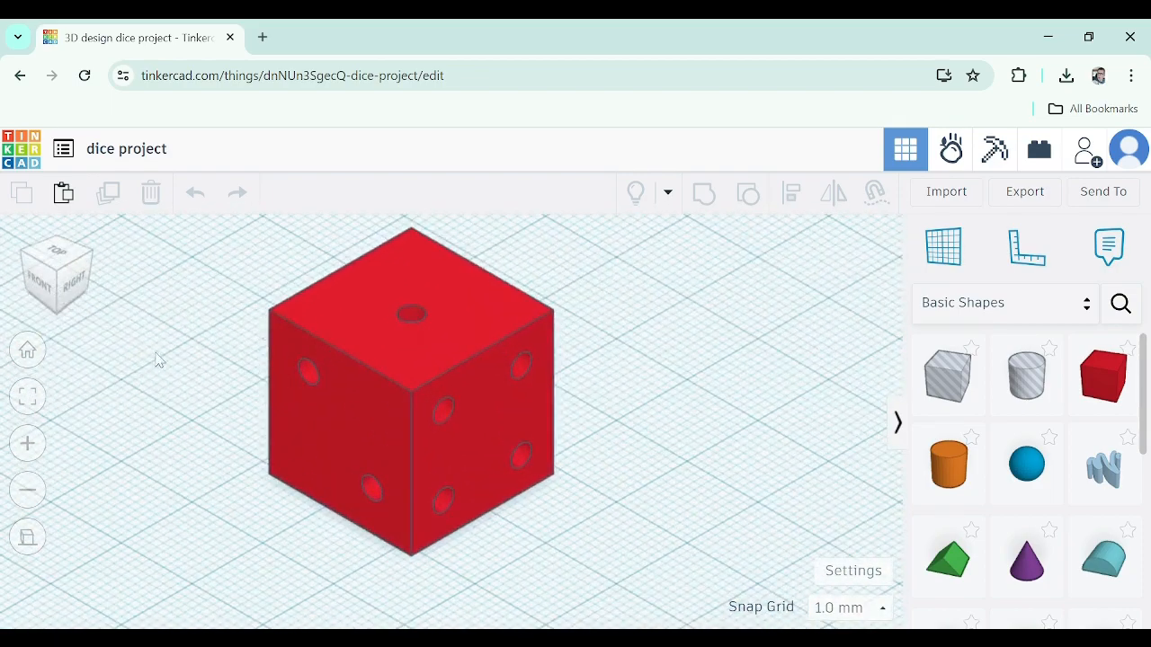
middle_drag(196, 454, 299, 468)
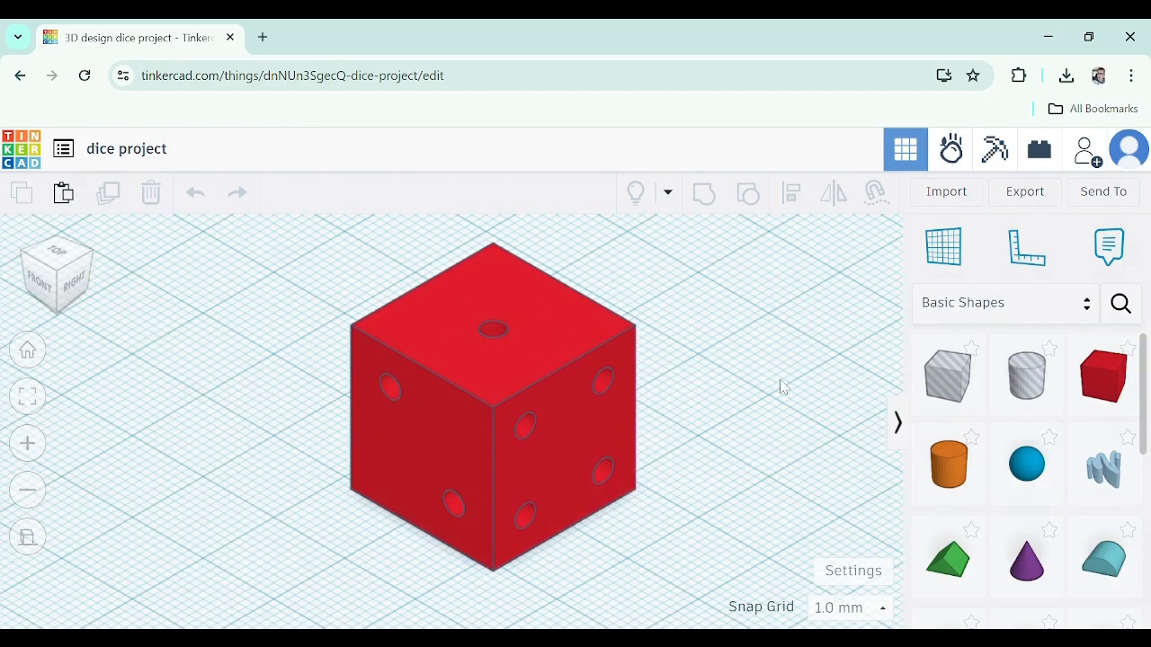
middle_drag(651, 420, 698, 404)
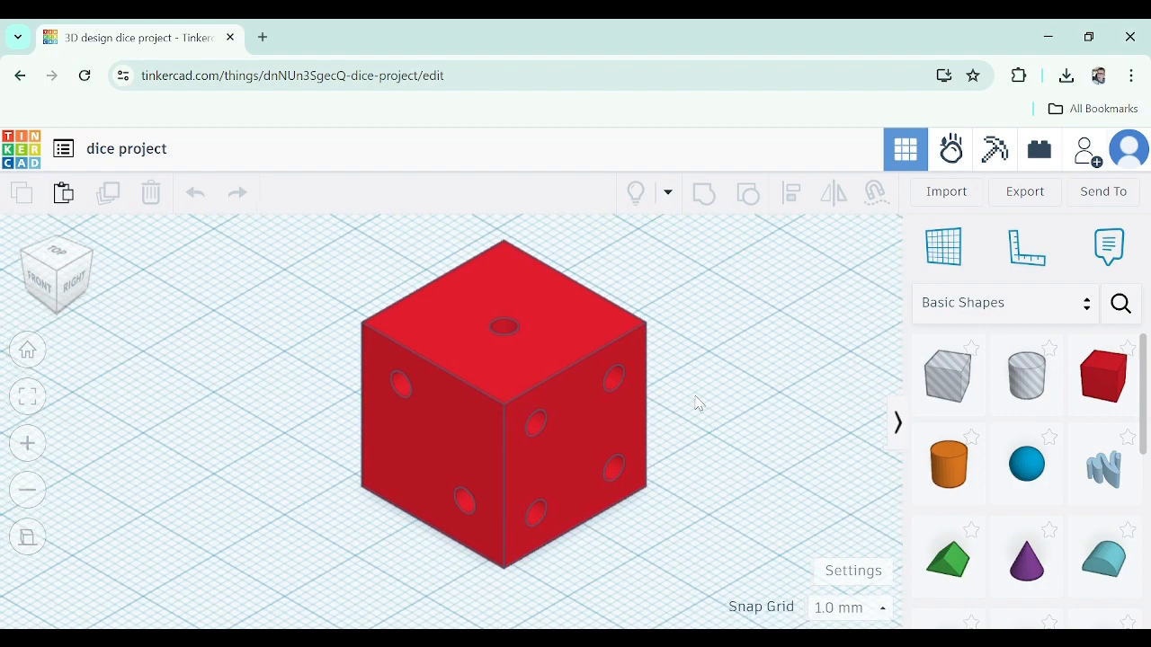
click(1116, 197)
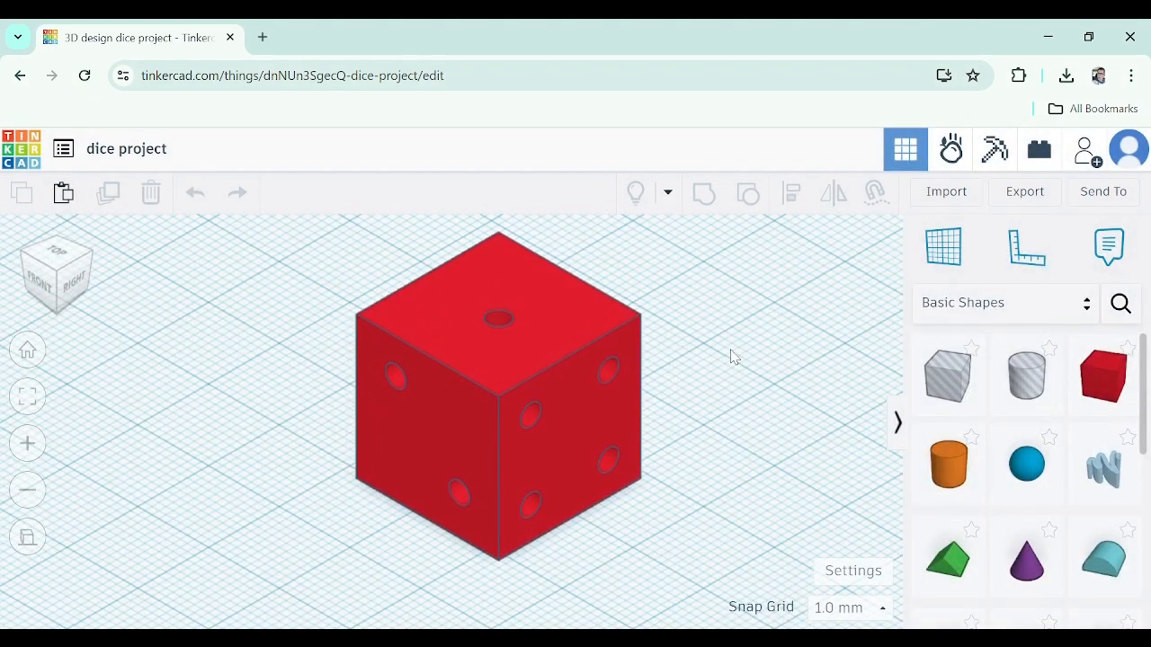
click(1079, 195)
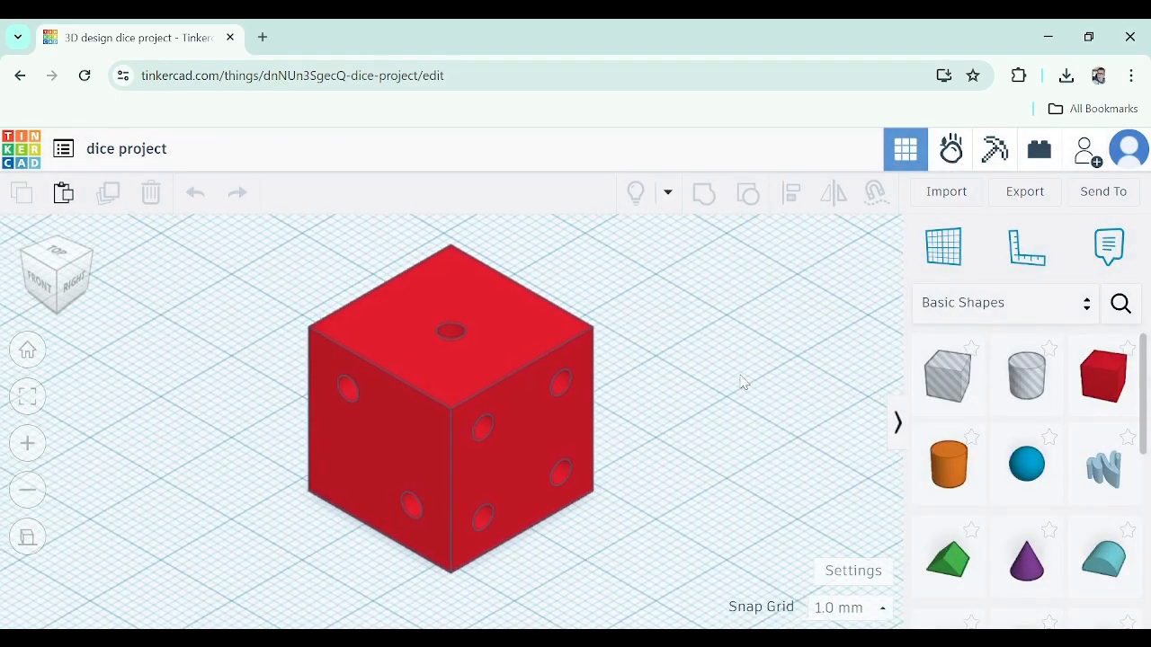
click(1089, 195)
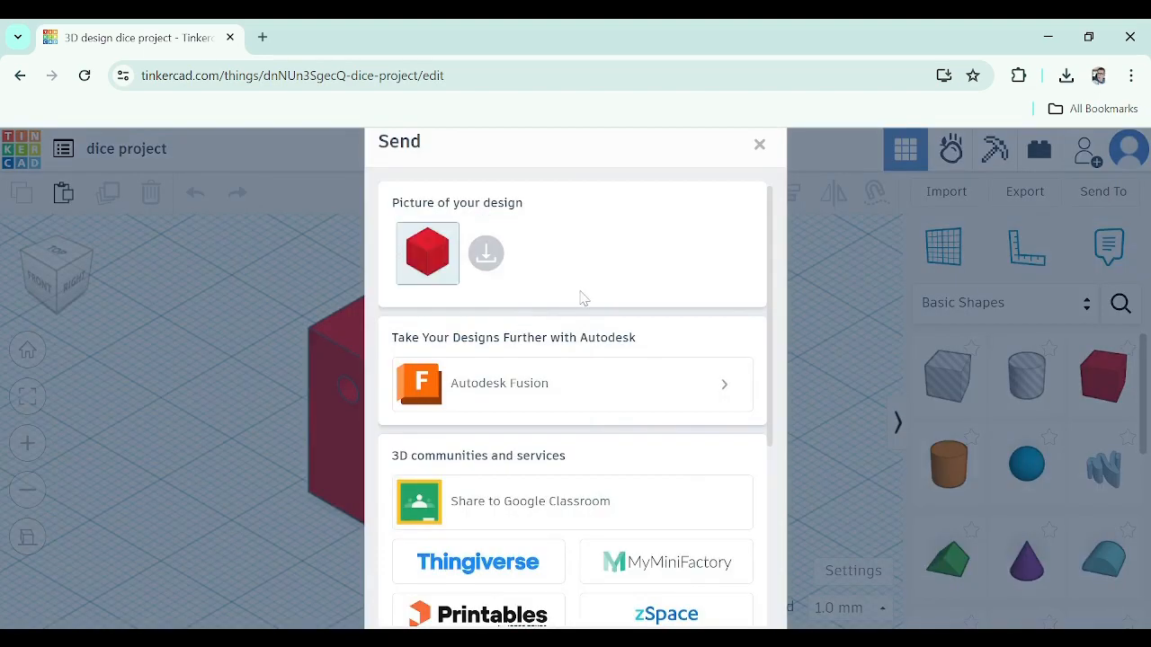
click(486, 254)
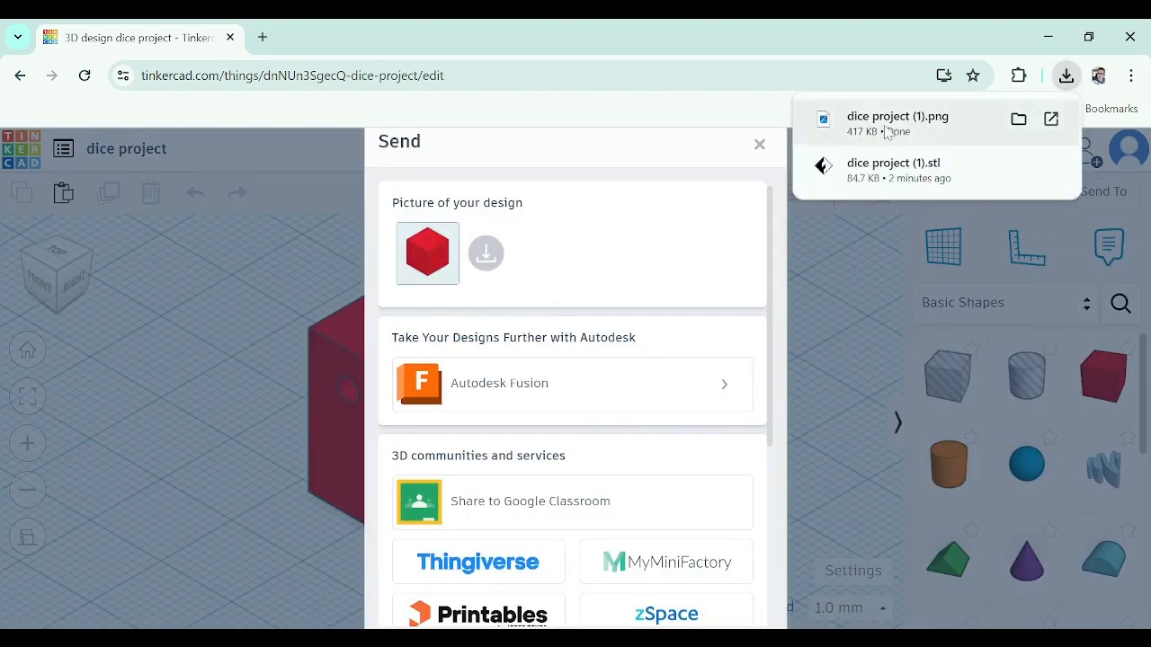
Open the downloaded dice project (1).png picture and zoom in and out to check it
click(895, 123)
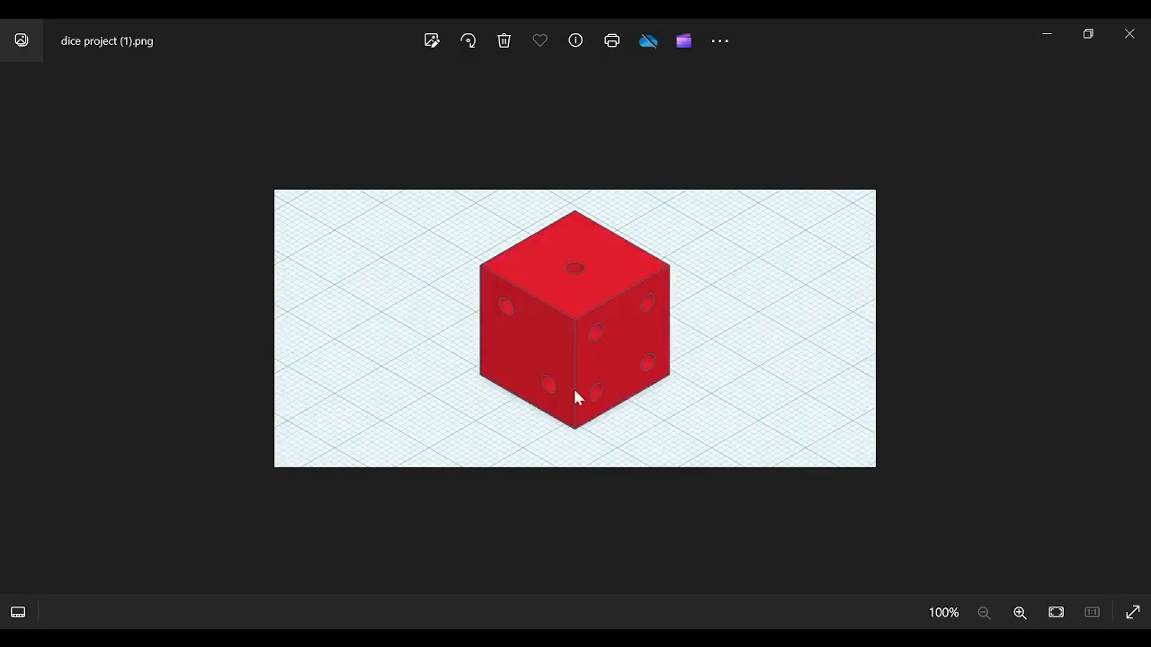
scroll(635, 336, up, 2)
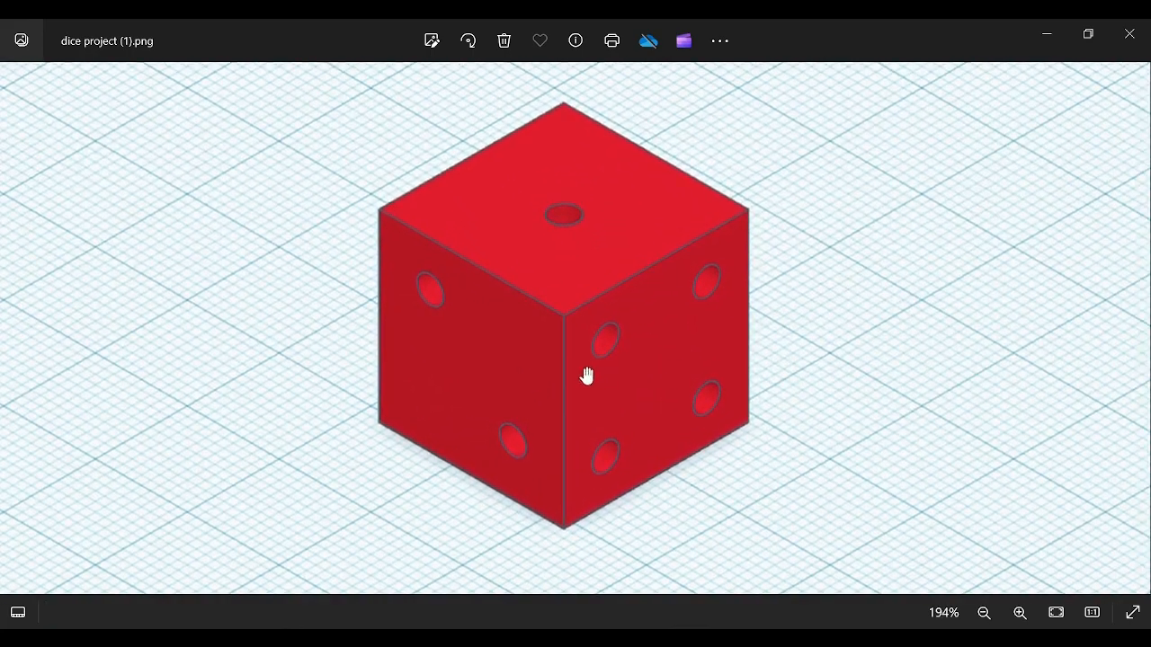
scroll(673, 385, down, 2)
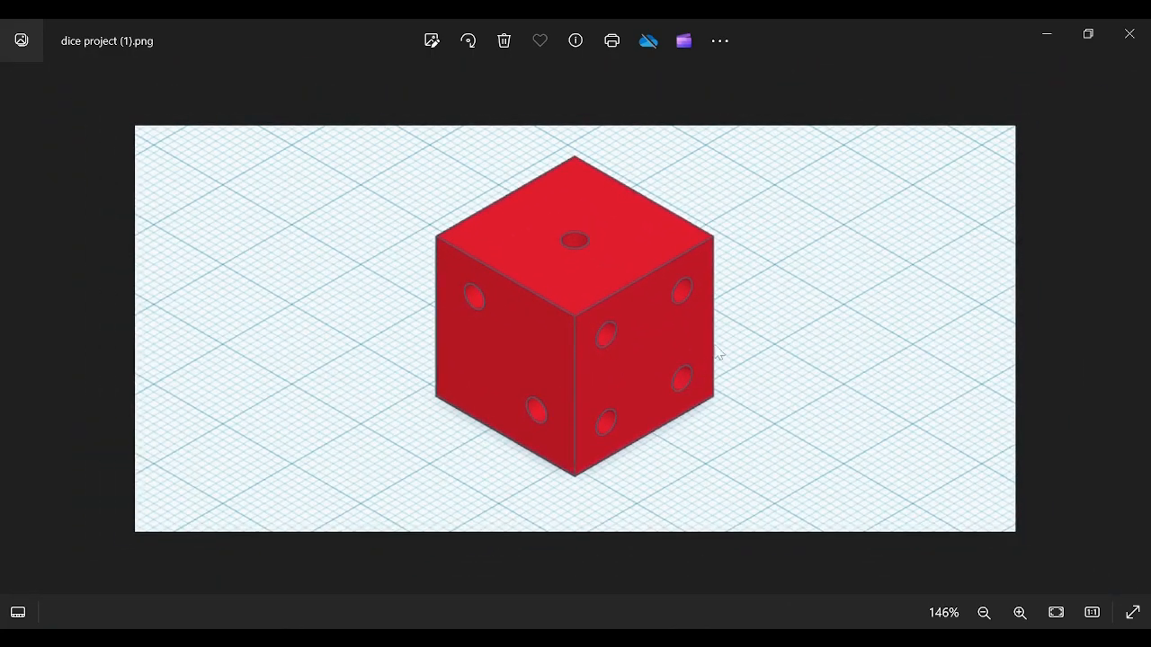
Close the picture viewer and start a new 3D design from the designs dashboard
click(1131, 33)
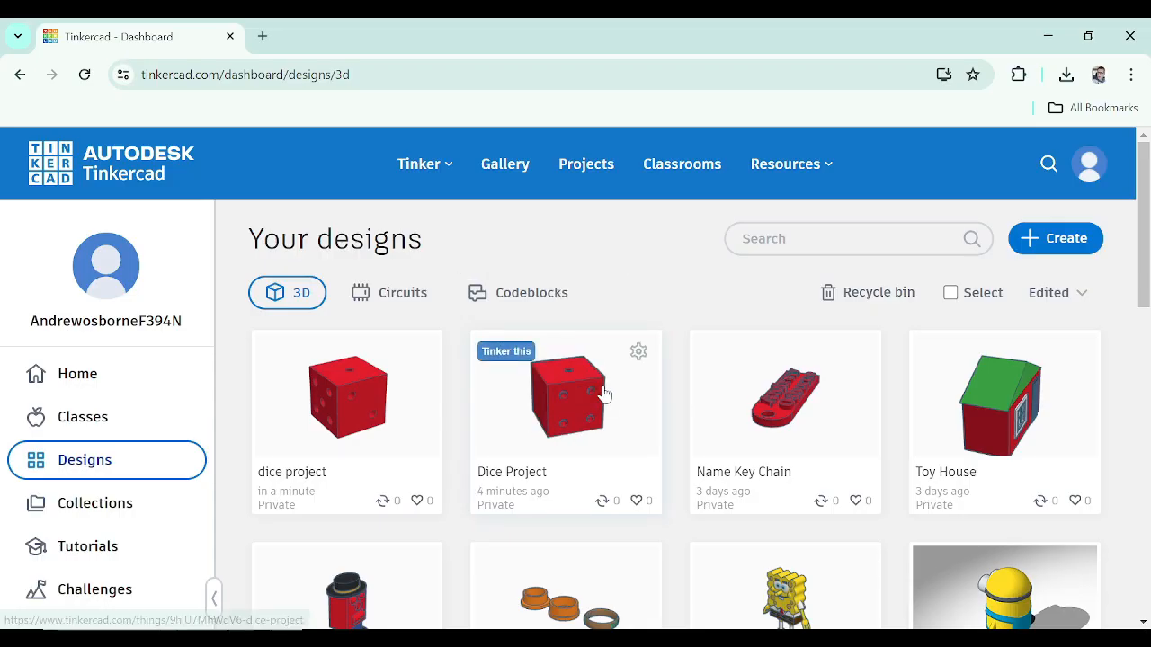
scroll(603, 396, down, 1)
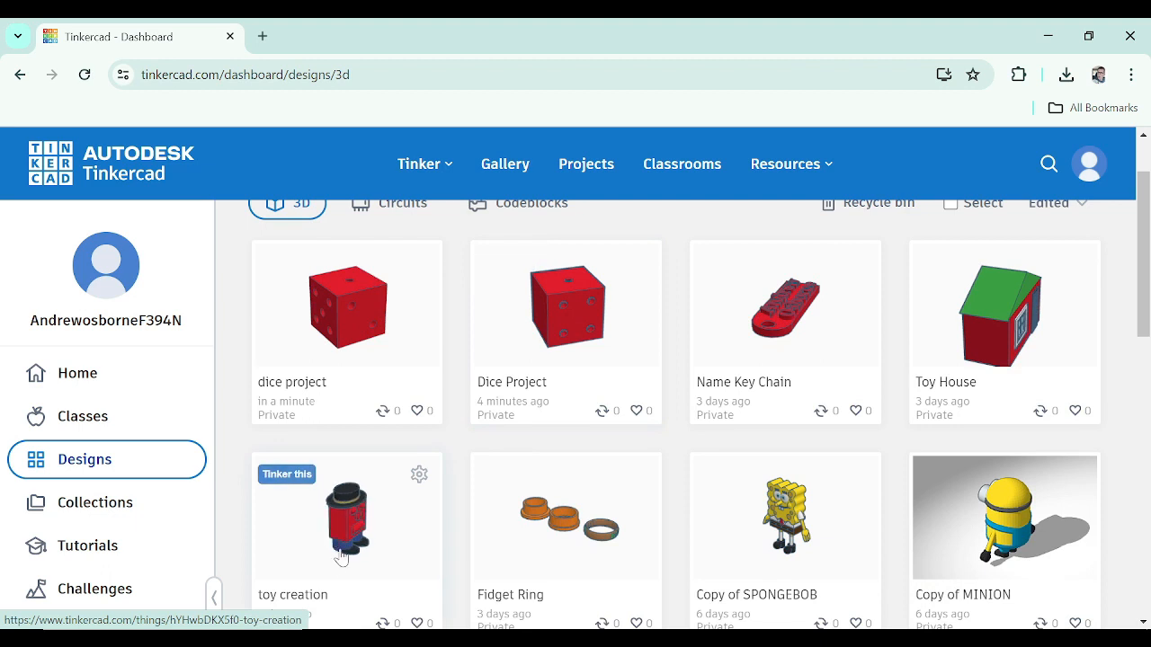
scroll(402, 534, down, 1)
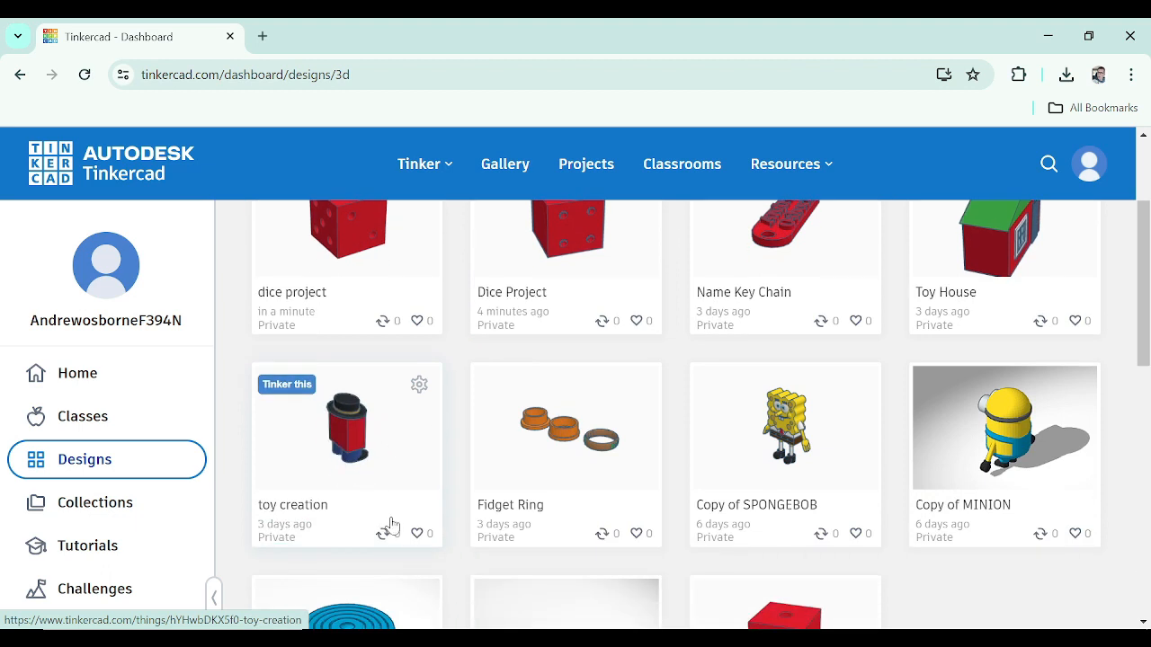
scroll(390, 527, up, 2)
click(1070, 238)
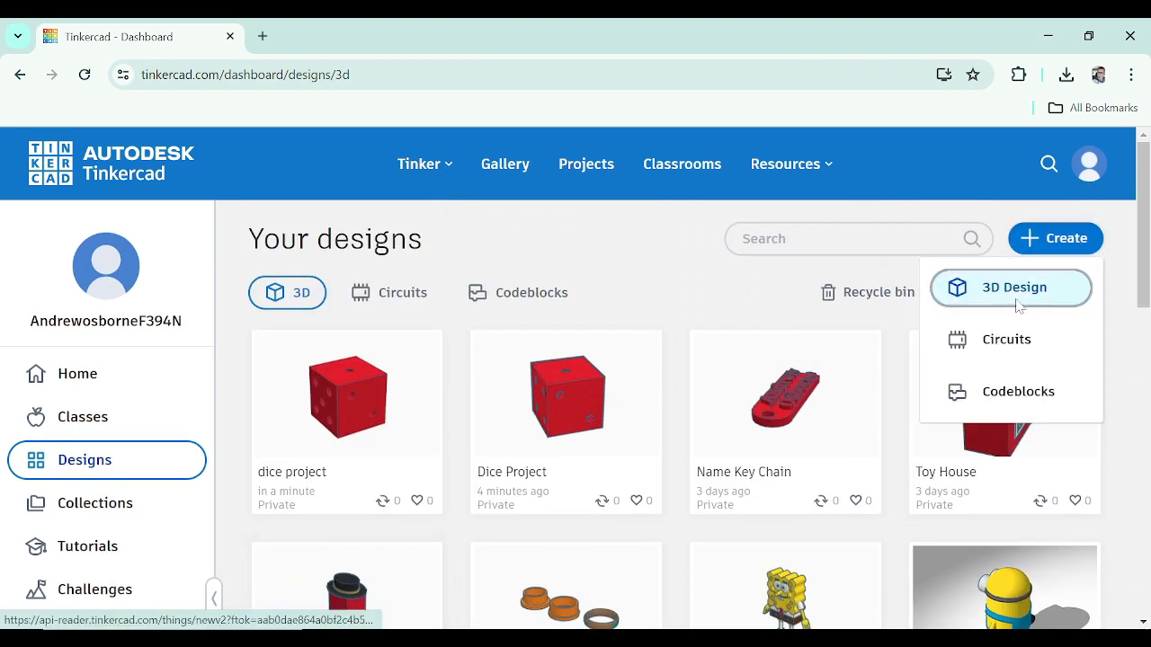
click(1020, 304)
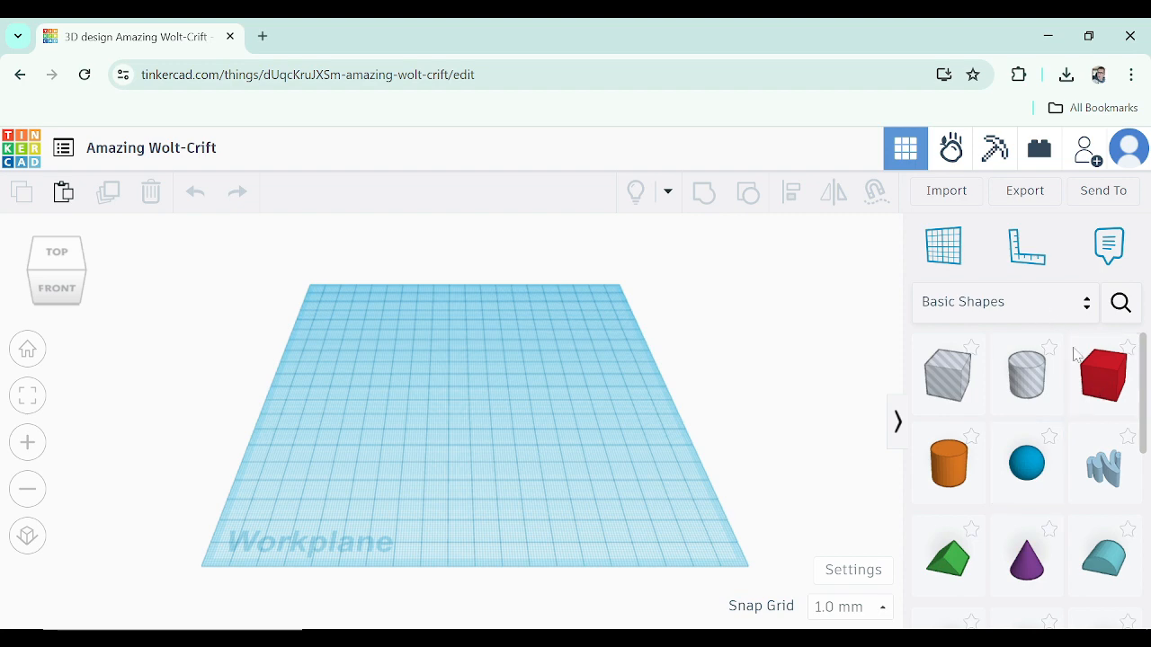
Place a red box on the workplane and set its depth to 40 mm
drag(1104, 385, 488, 416)
scroll(517, 430, up, 1)
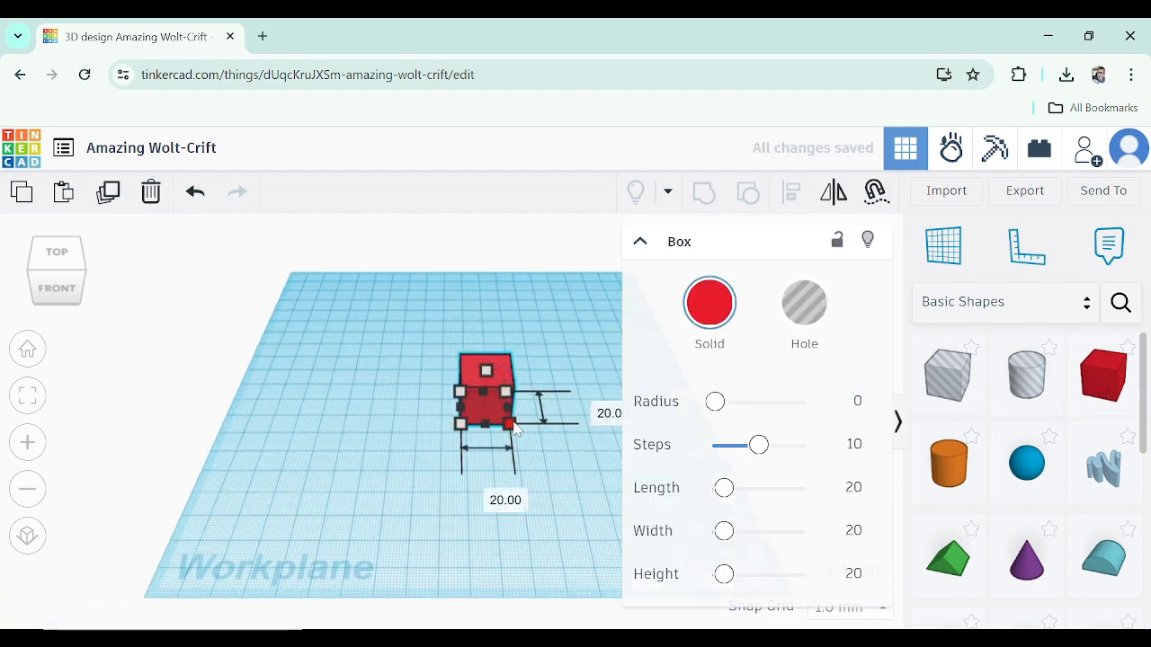
click(597, 406)
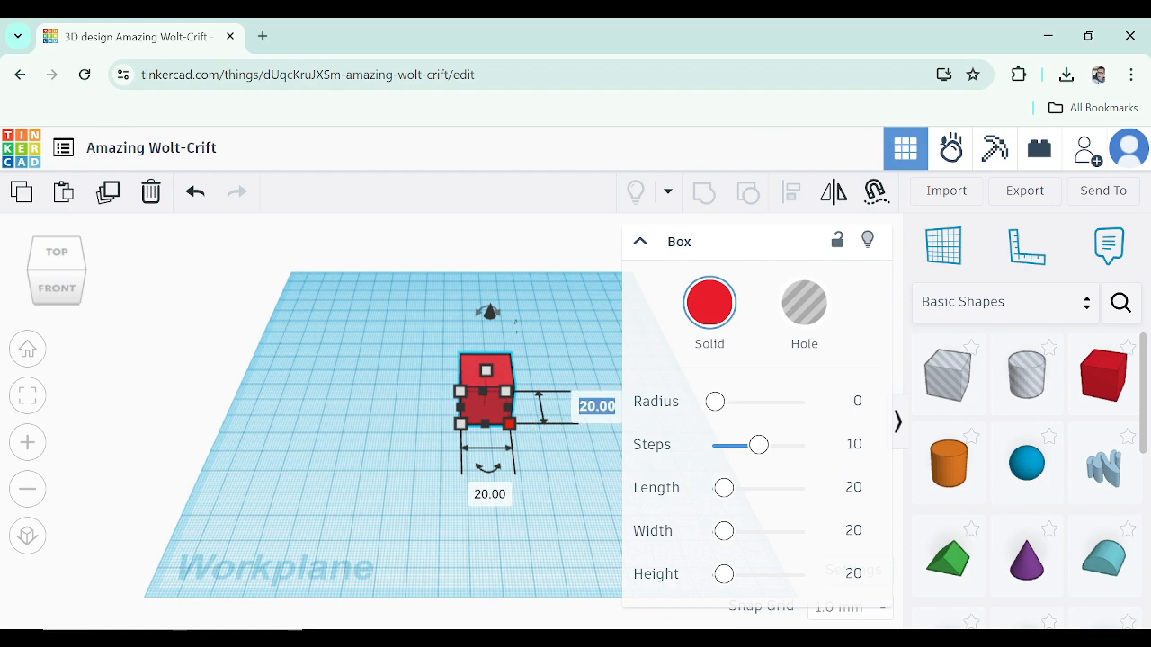
text(40)
key(Return)
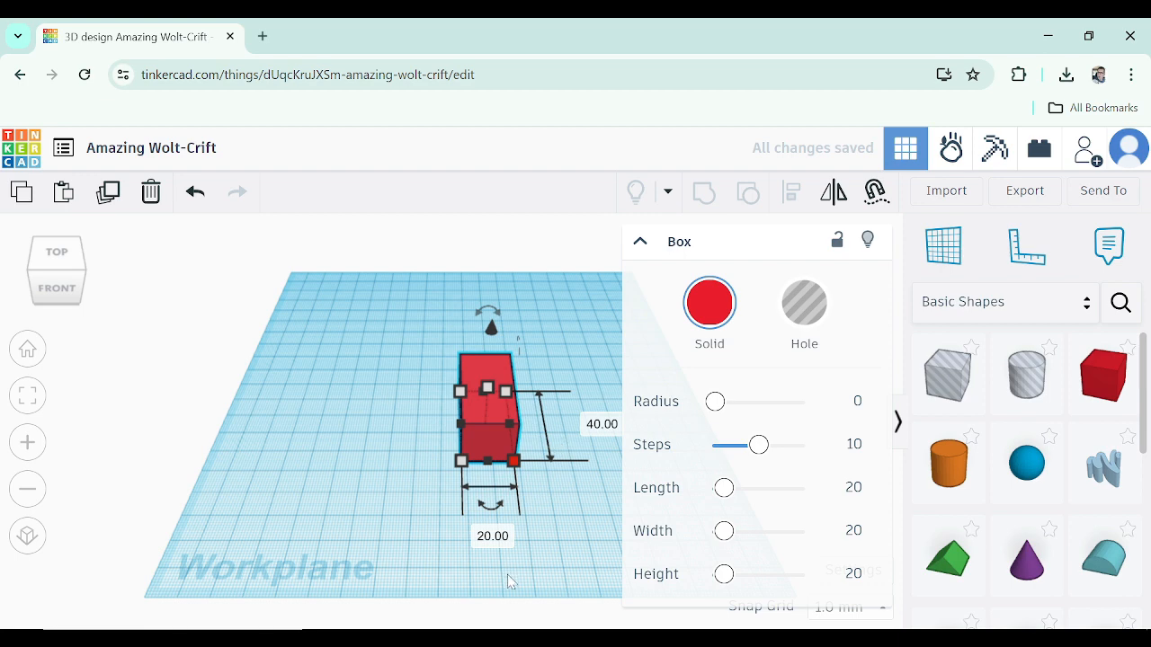
Set the box's height to 80 mm, then correct it to 50 mm
right_drag(507, 576, 517, 529)
right_drag(556, 375, 504, 446)
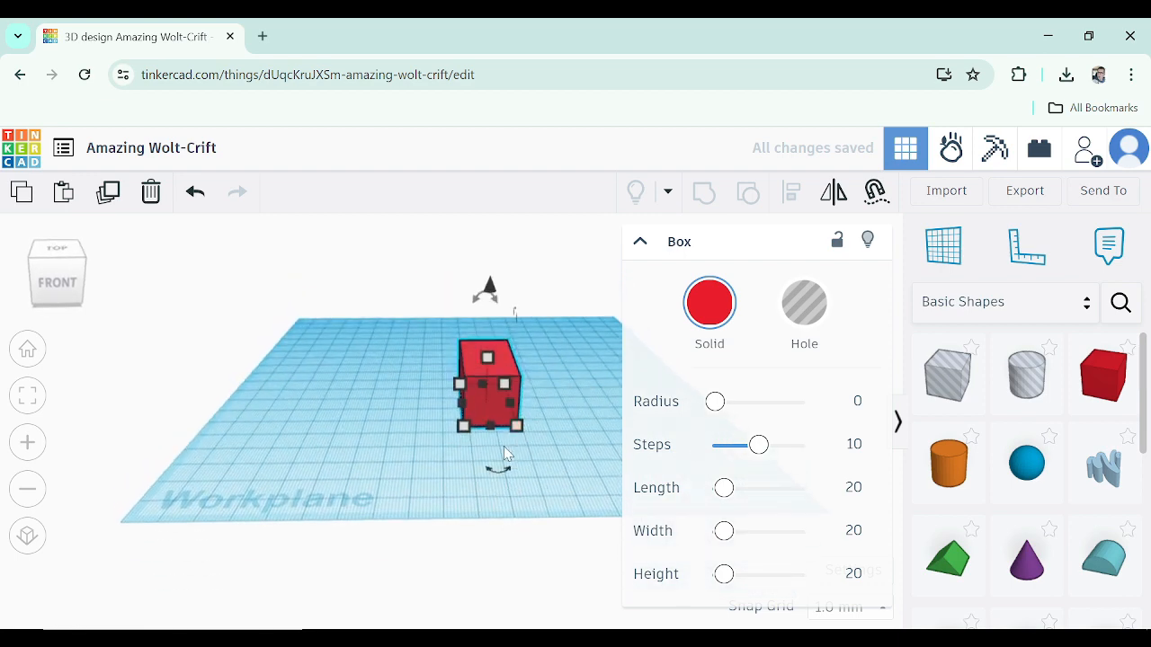
click(580, 380)
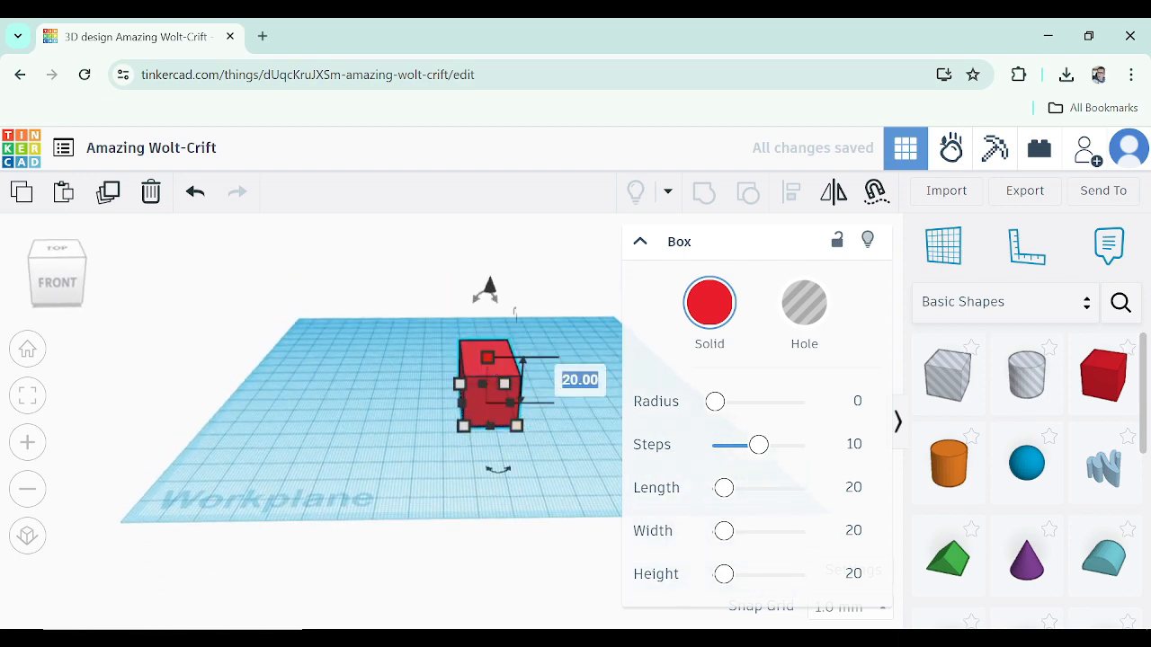
text(80)
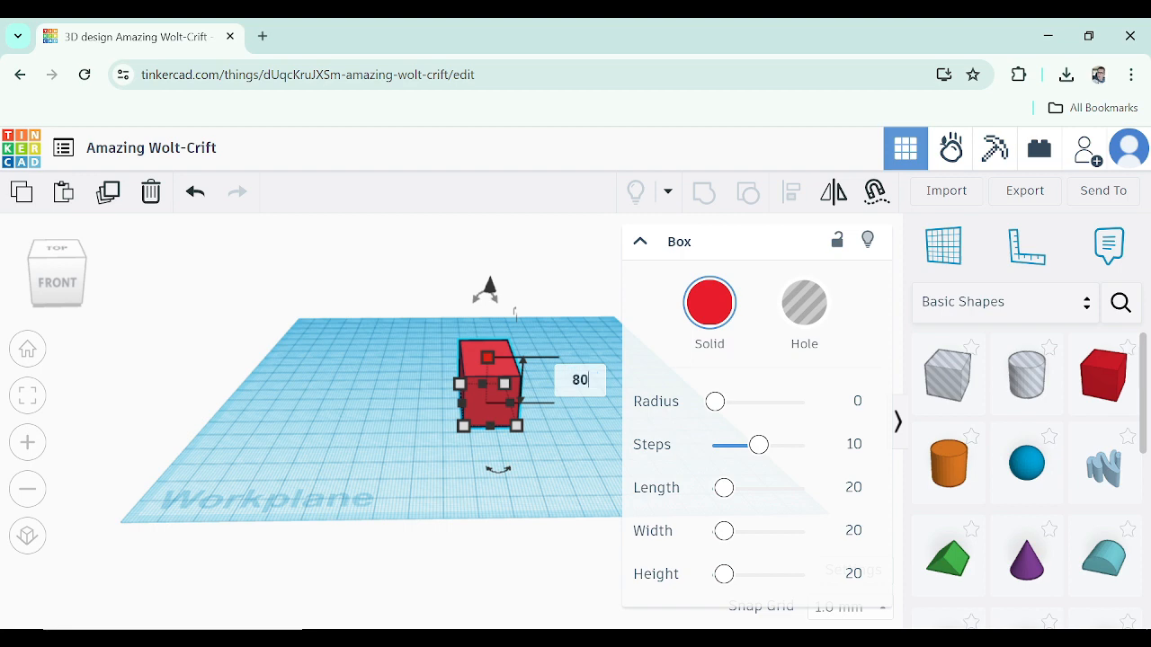
key(Return)
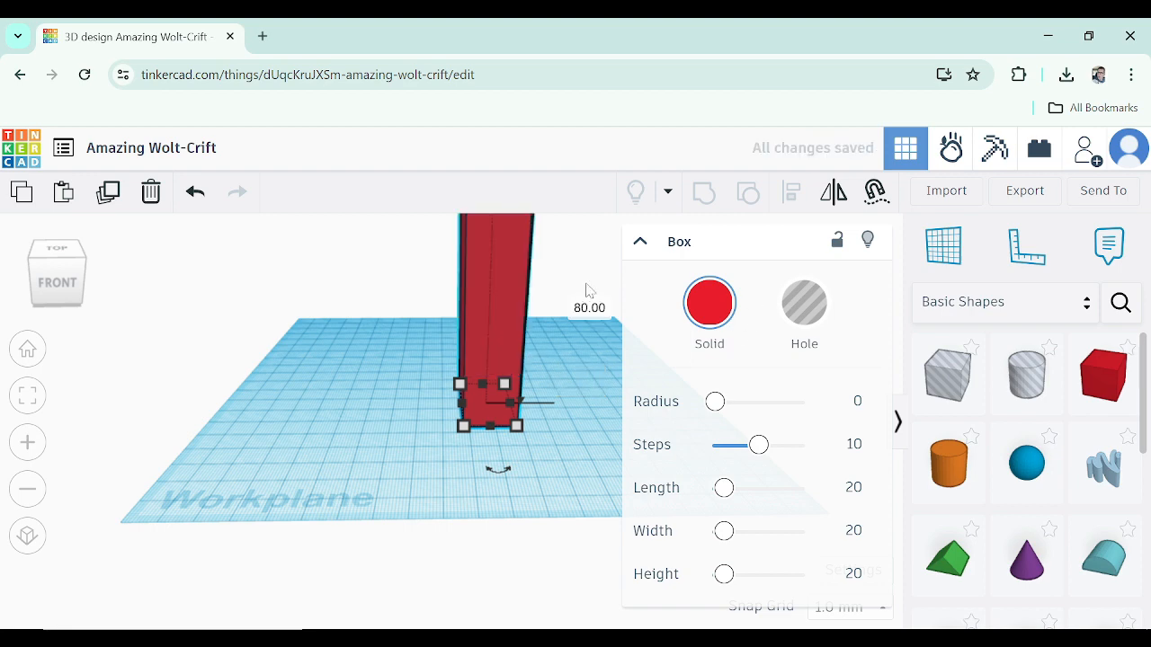
click(589, 307)
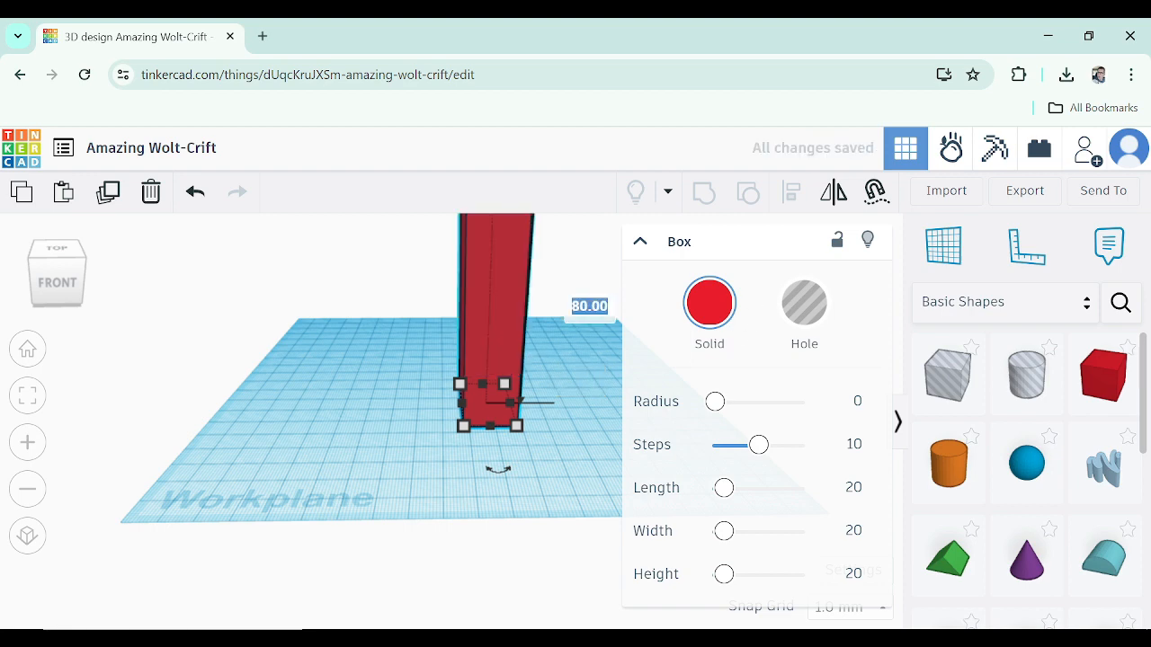
text(50)
key(Return)
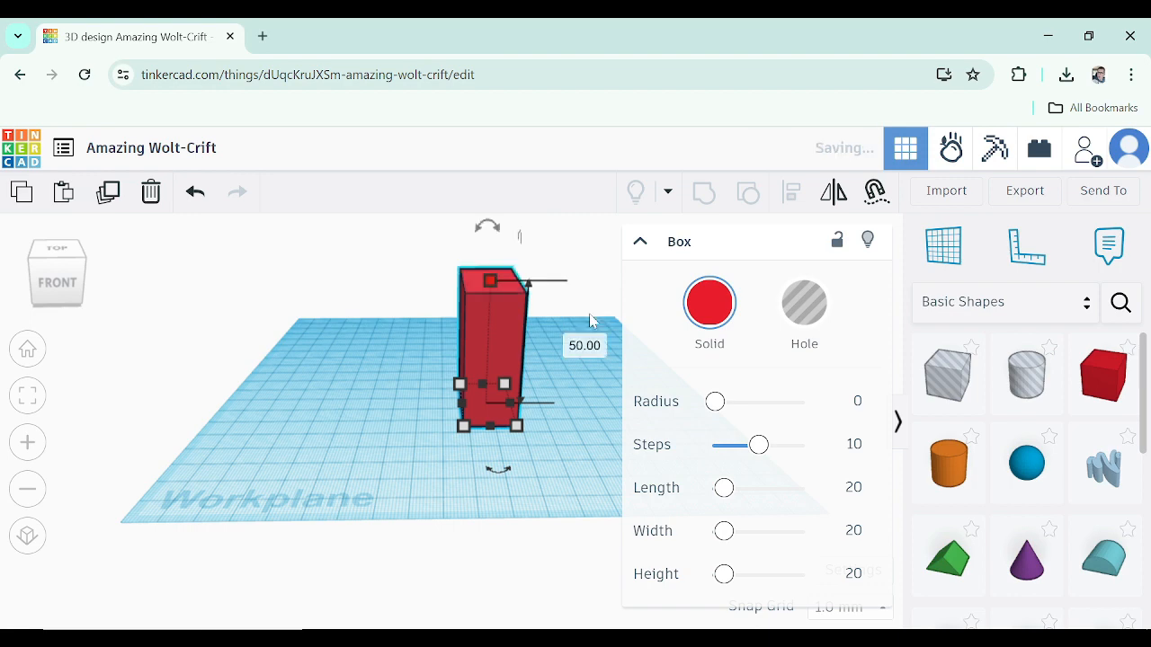
Set the box's depth to 25 mm
right_drag(393, 384, 443, 414)
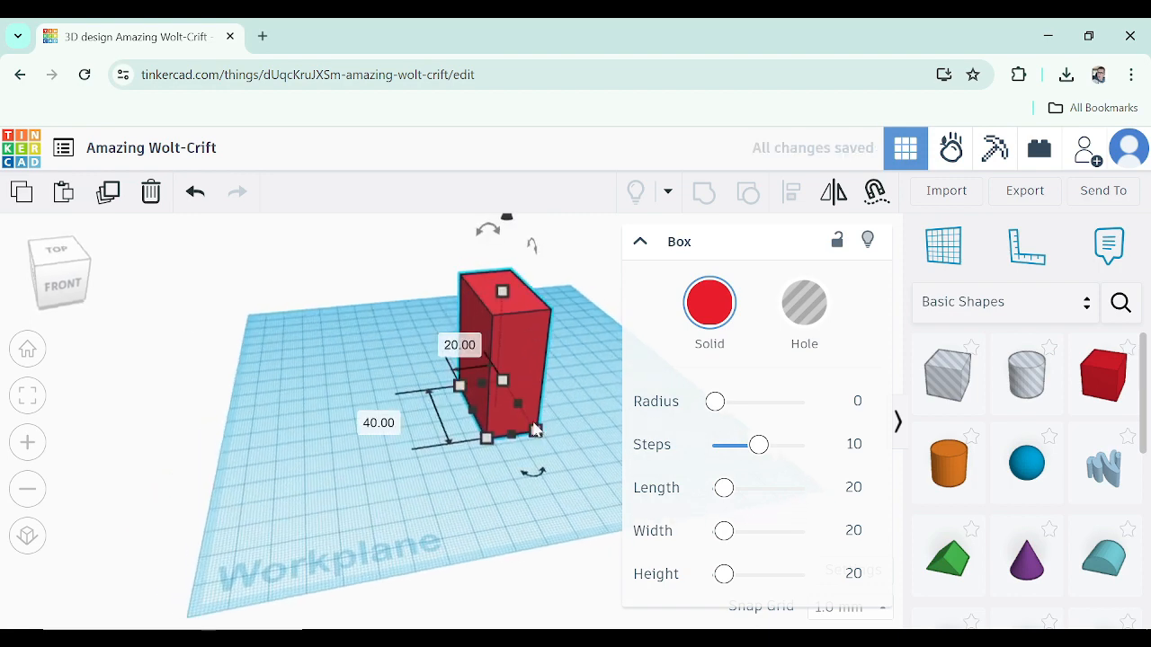
click(536, 431)
click(395, 424)
text(2)
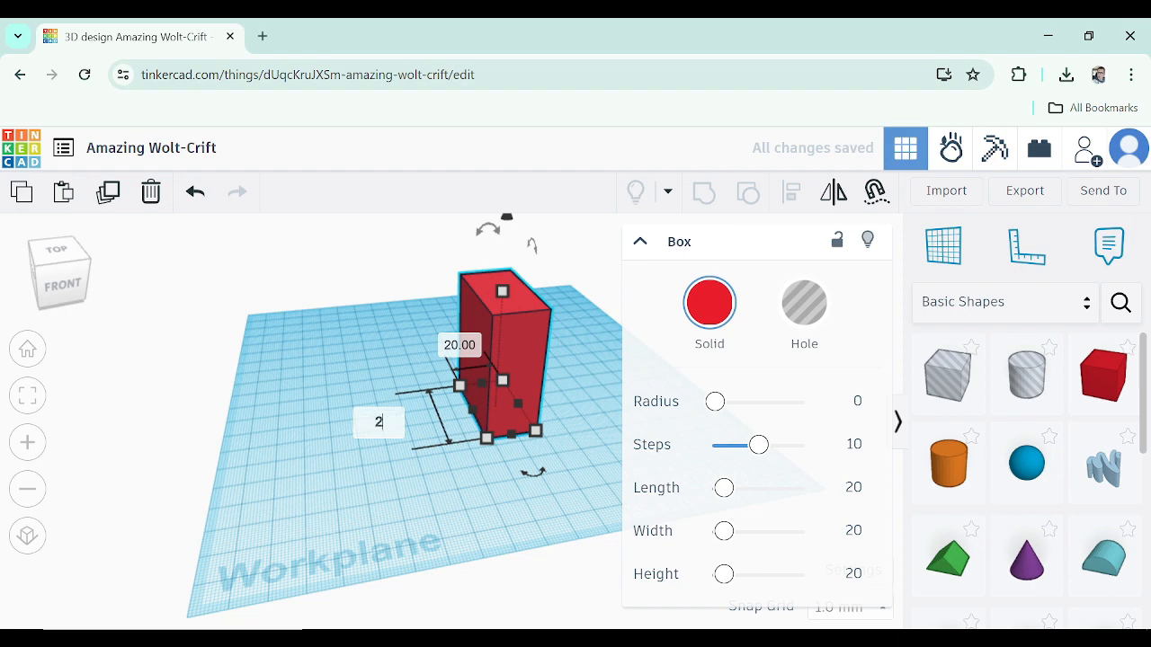
text(5)
key(Return)
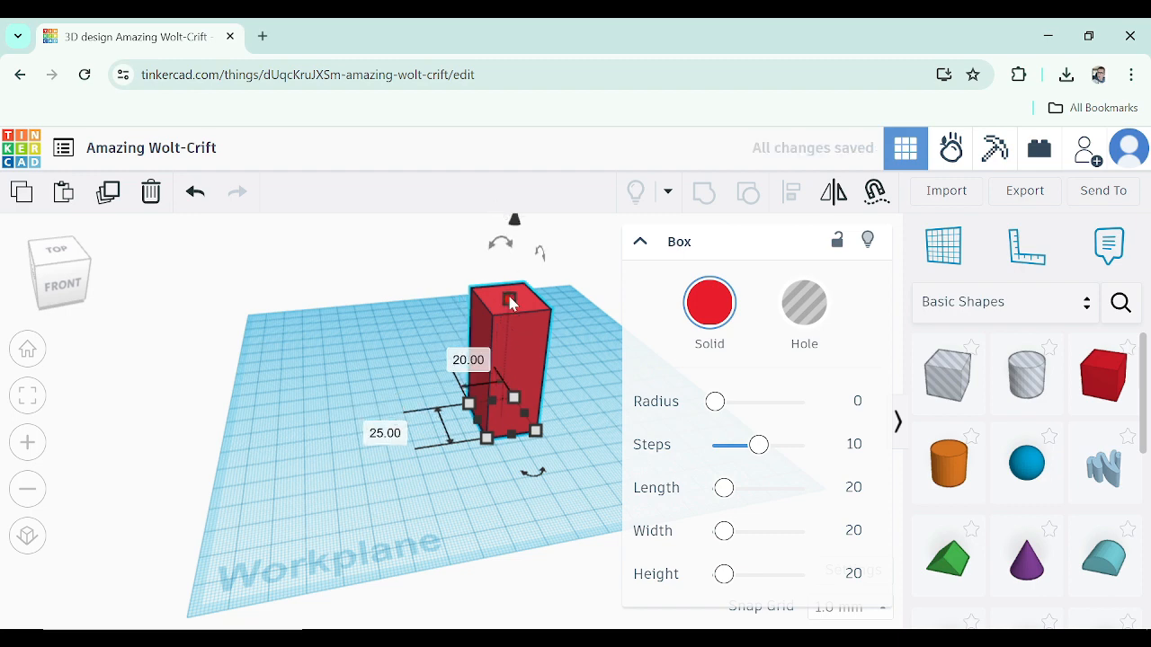
Set the box's height to 30 mm
click(509, 297)
click(600, 361)
text(30)
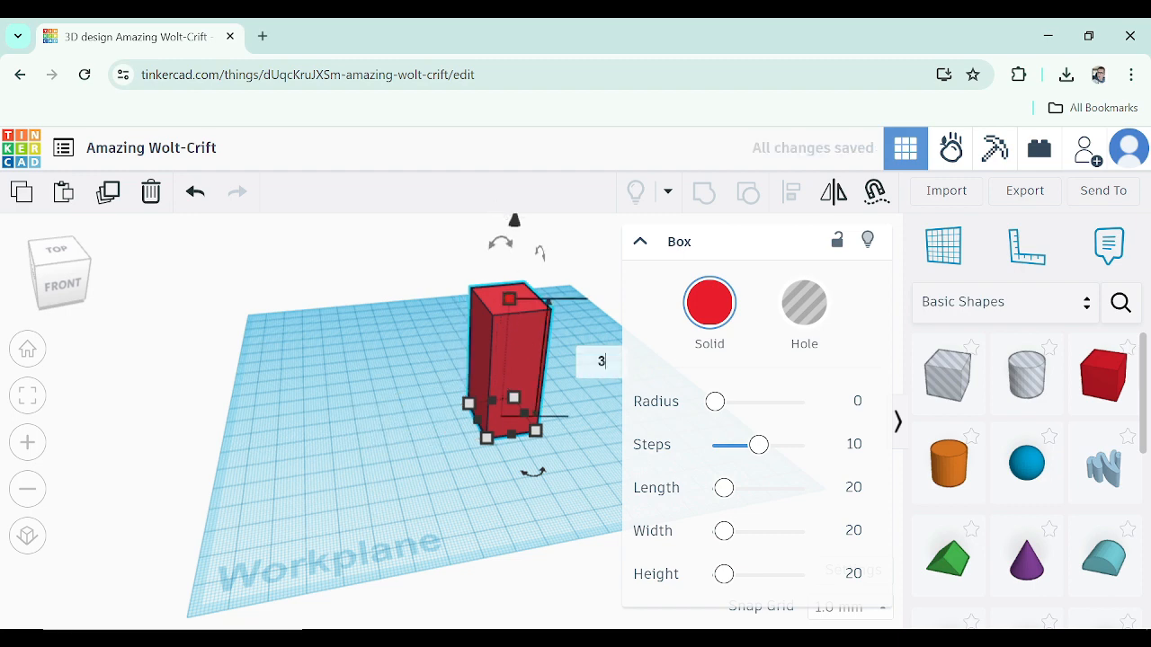
key(Return)
Set the box's depth to 15 mm
right_drag(508, 518, 576, 504)
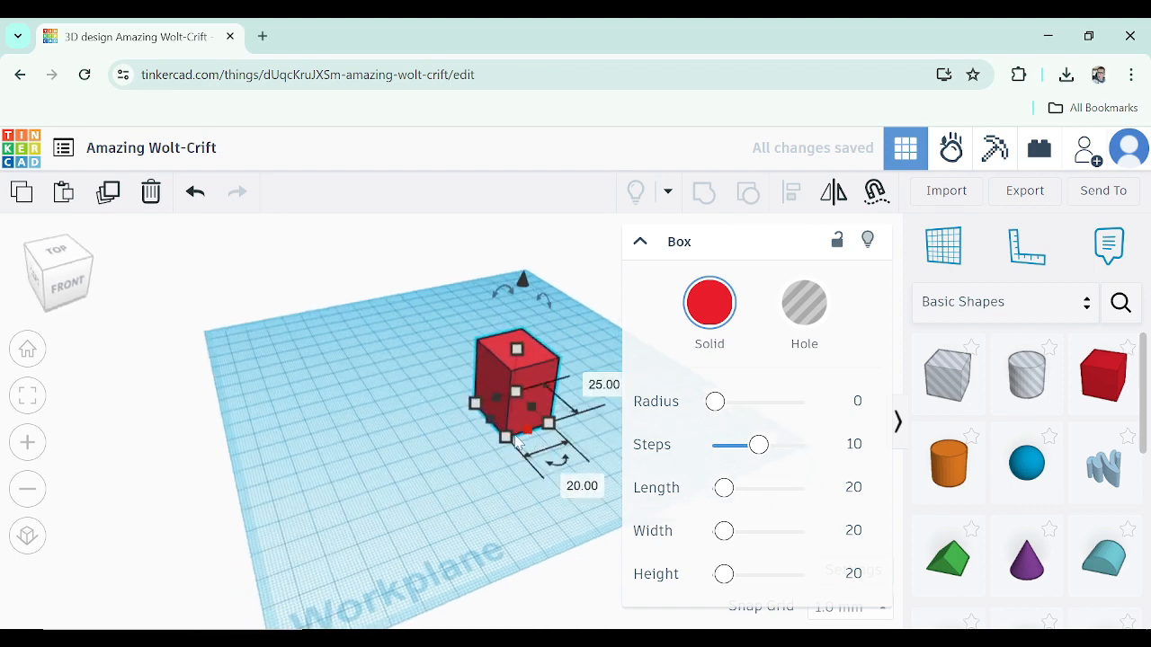
click(405, 443)
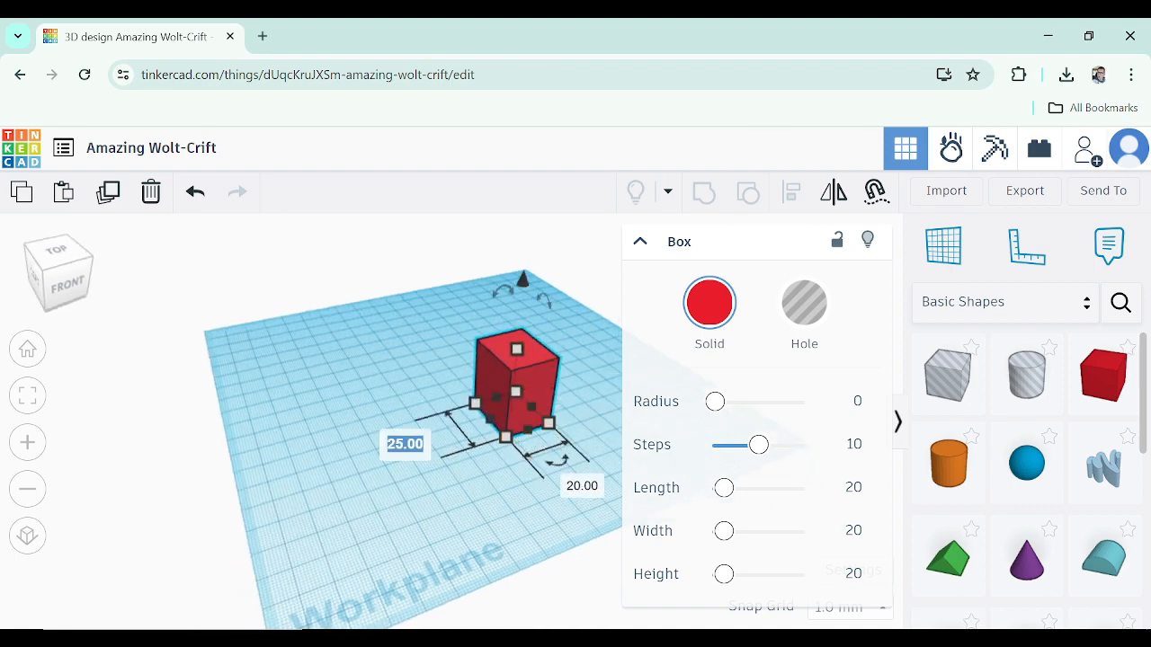
text(15)
key(Return)
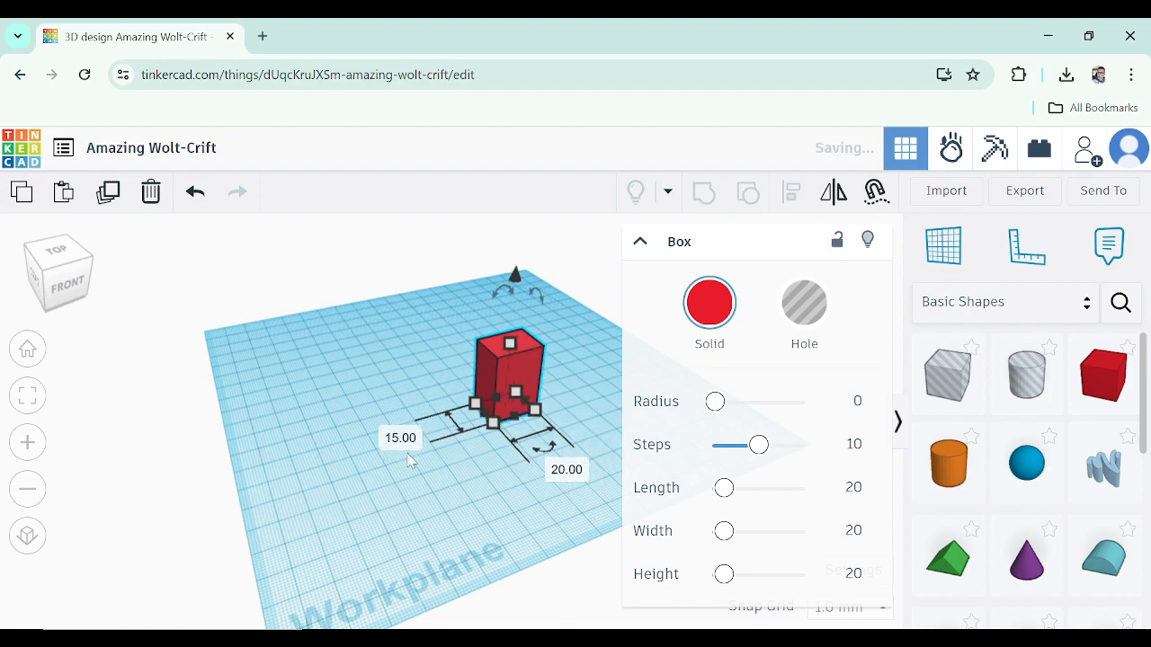
Place a sphere against the front face of the box
right_drag(422, 465, 482, 381)
scroll(571, 342, up, 4)
right_drag(558, 432, 527, 431)
scroll(446, 364, up, 4)
click(526, 325)
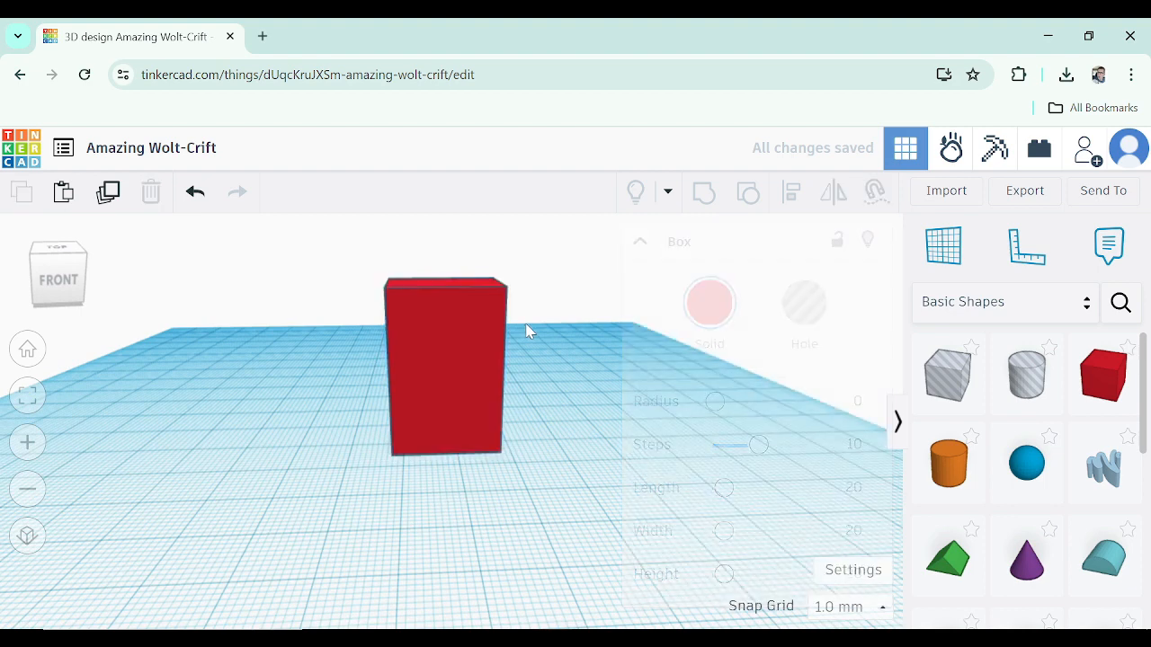
drag(1032, 471, 428, 340)
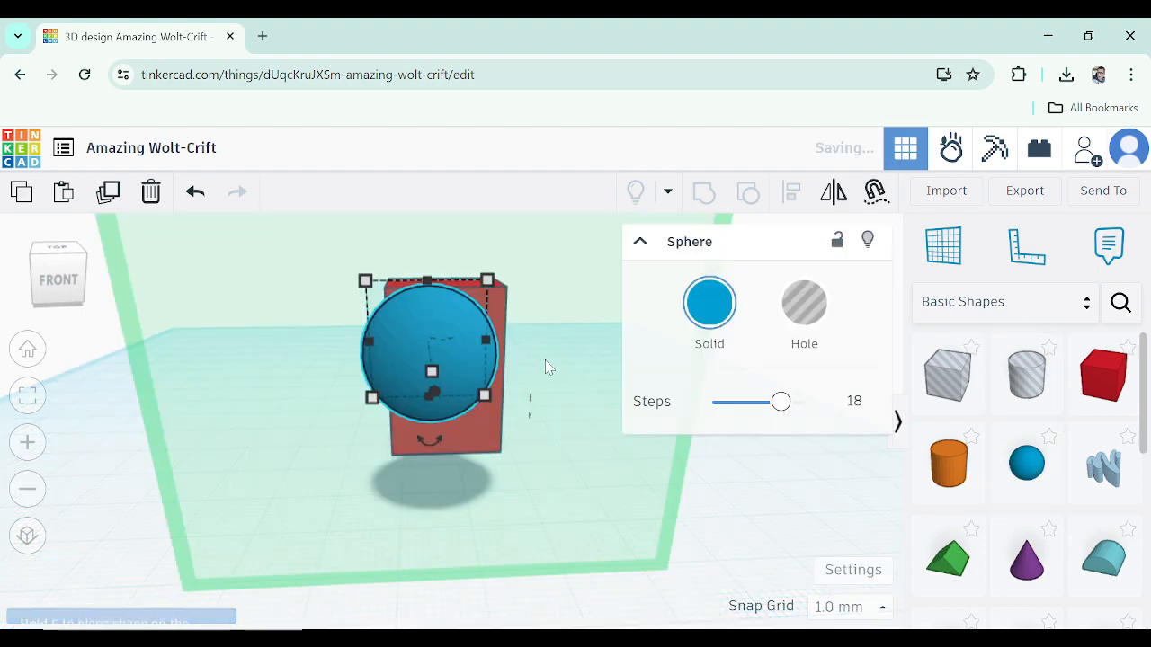
right_drag(545, 367, 301, 359)
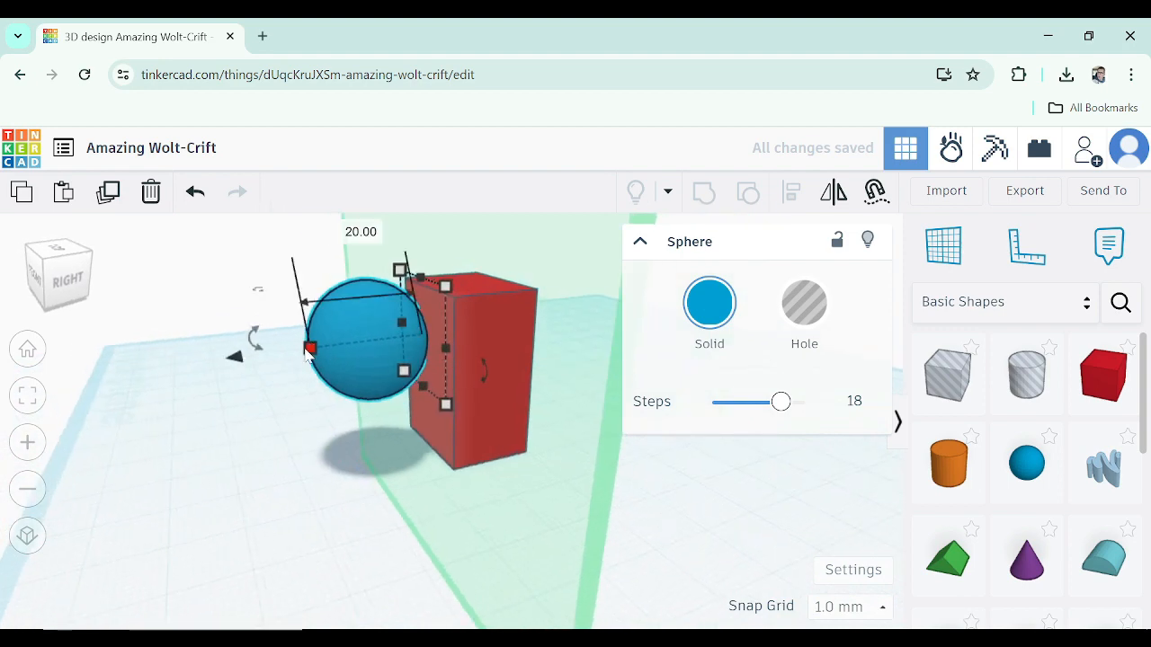
Resize the sphere to 10 mm in length, width and height
click(353, 232)
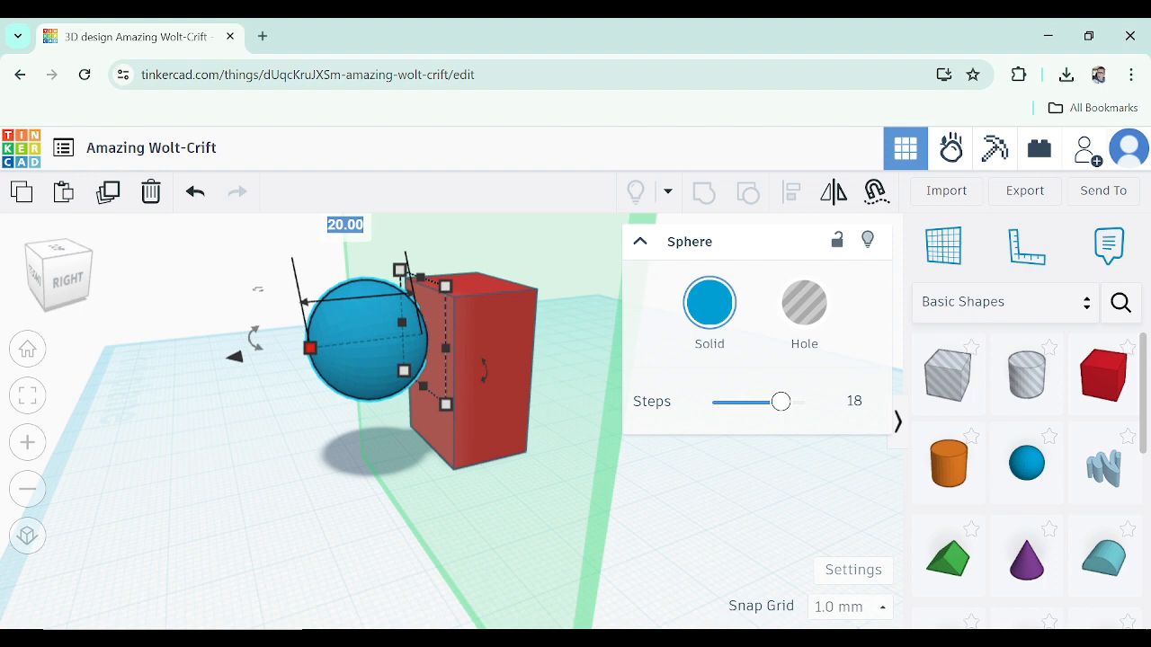
text(10)
key(Return)
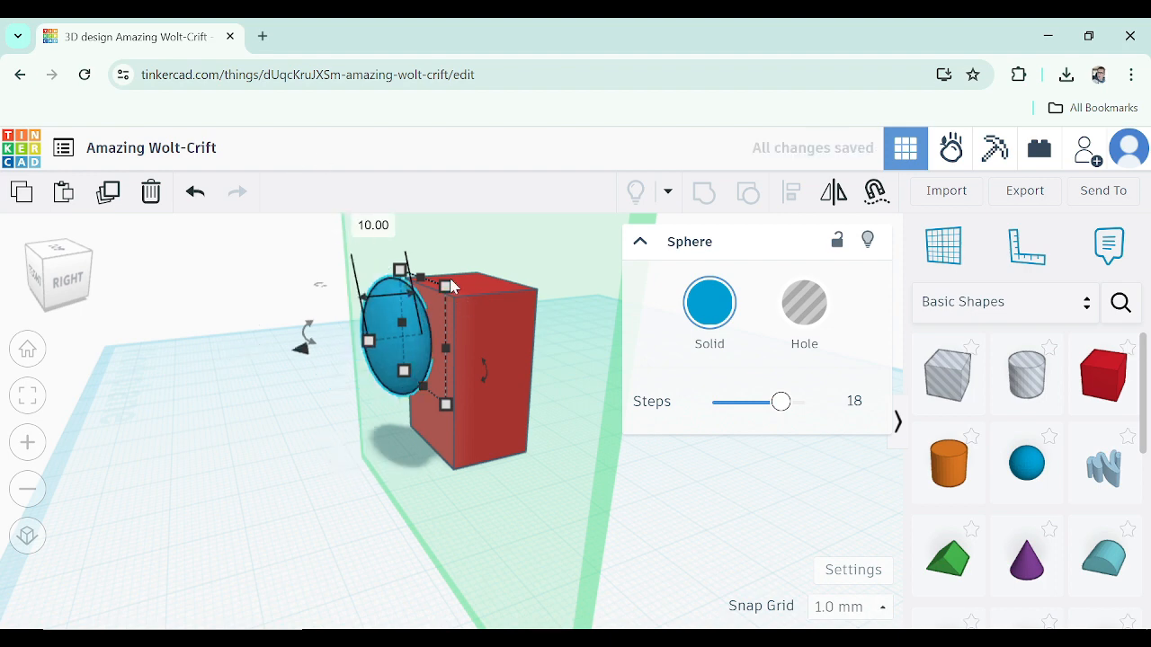
click(446, 284)
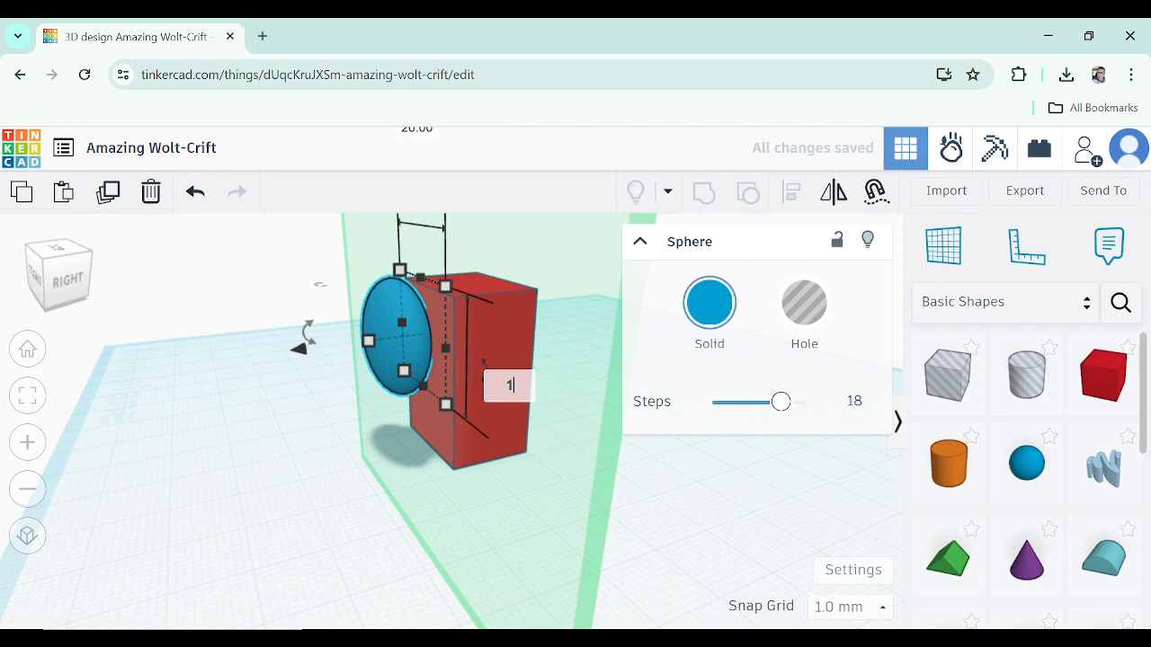
text(0)
key(Return)
right_drag(403, 425, 481, 400)
click(425, 491)
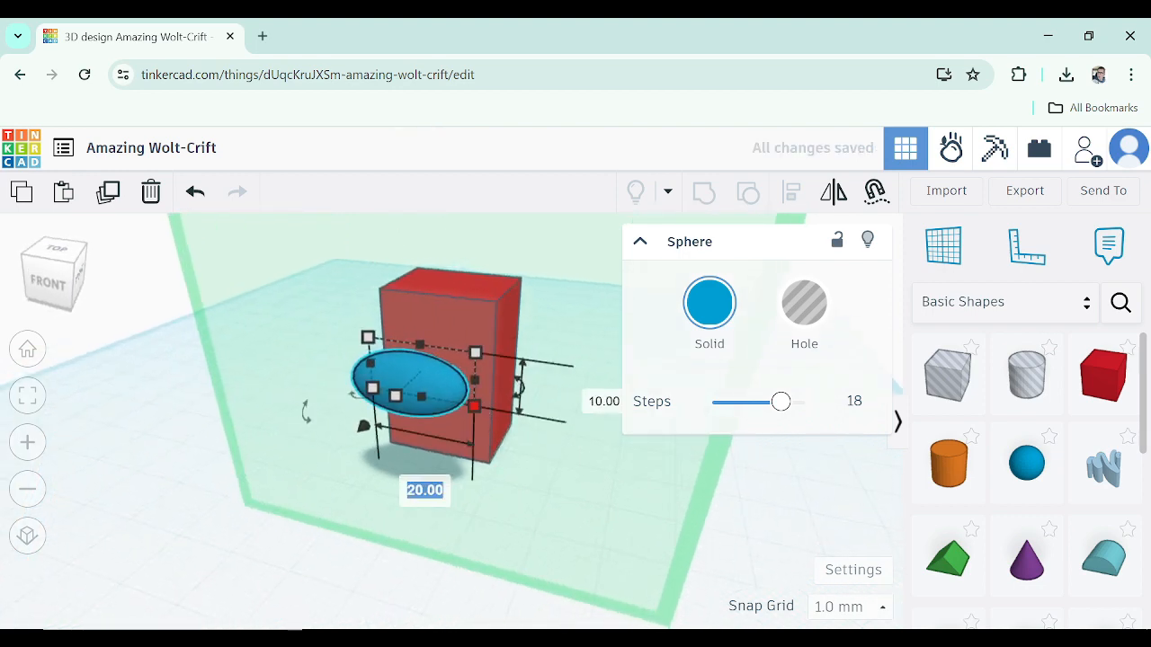
text(10)
key(Return)
Move the sphere to the upper left of the box's front face
right_drag(422, 494, 306, 443)
drag(386, 363, 390, 324)
right_drag(409, 346, 607, 365)
drag(440, 333, 435, 347)
right_drag(494, 419, 578, 329)
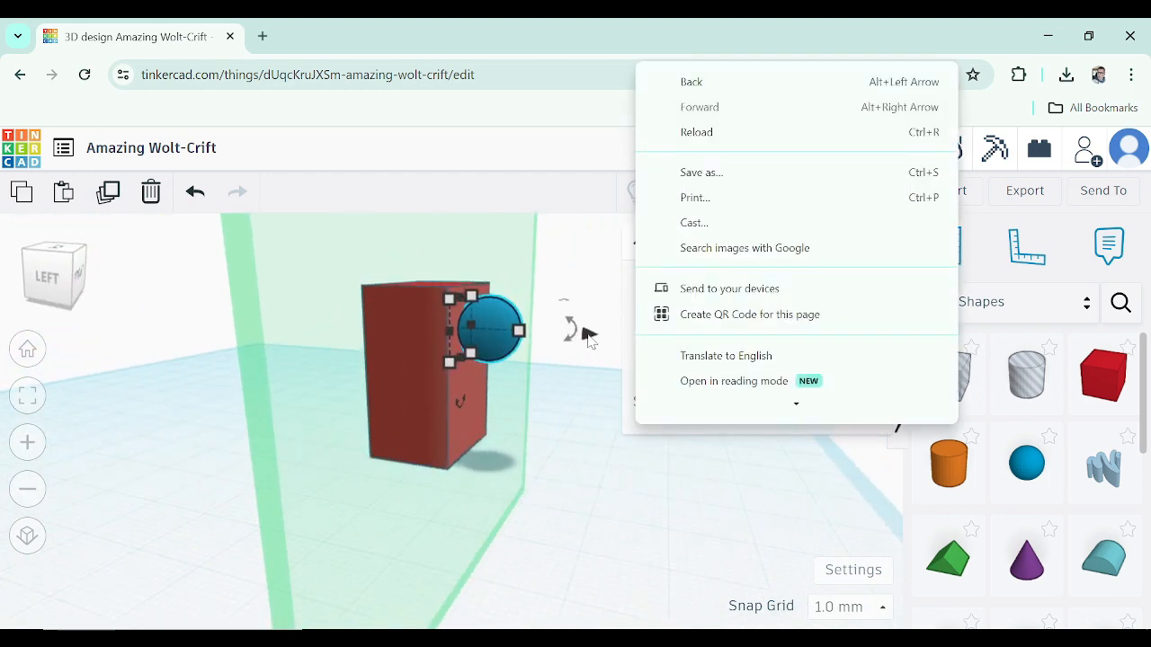
drag(588, 334, 544, 335)
right_drag(544, 334, 365, 362)
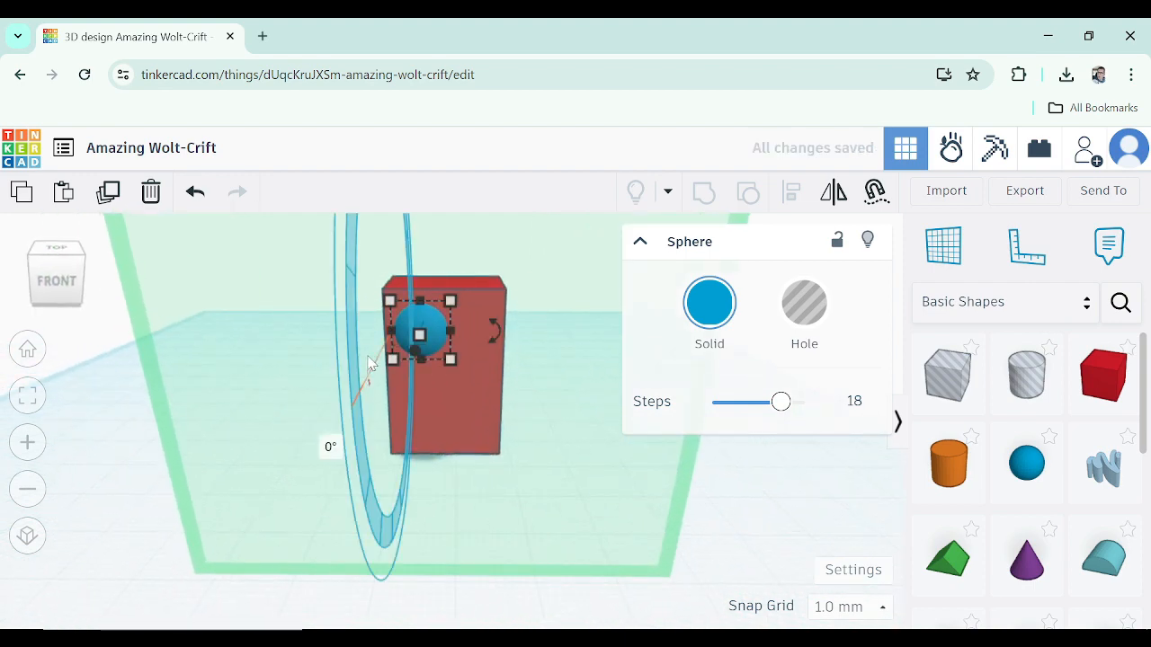
Paste a copy of the sphere and place it beside the first one
key(ctrl+v)
drag(469, 325, 495, 327)
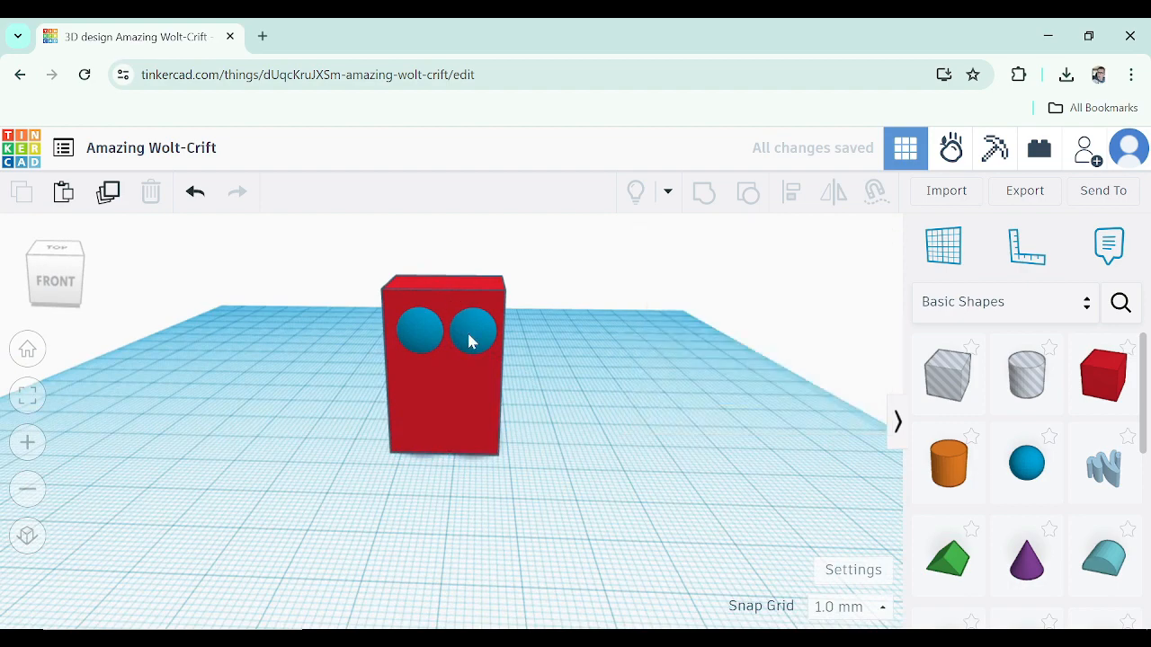
scroll(472, 342, up, 1)
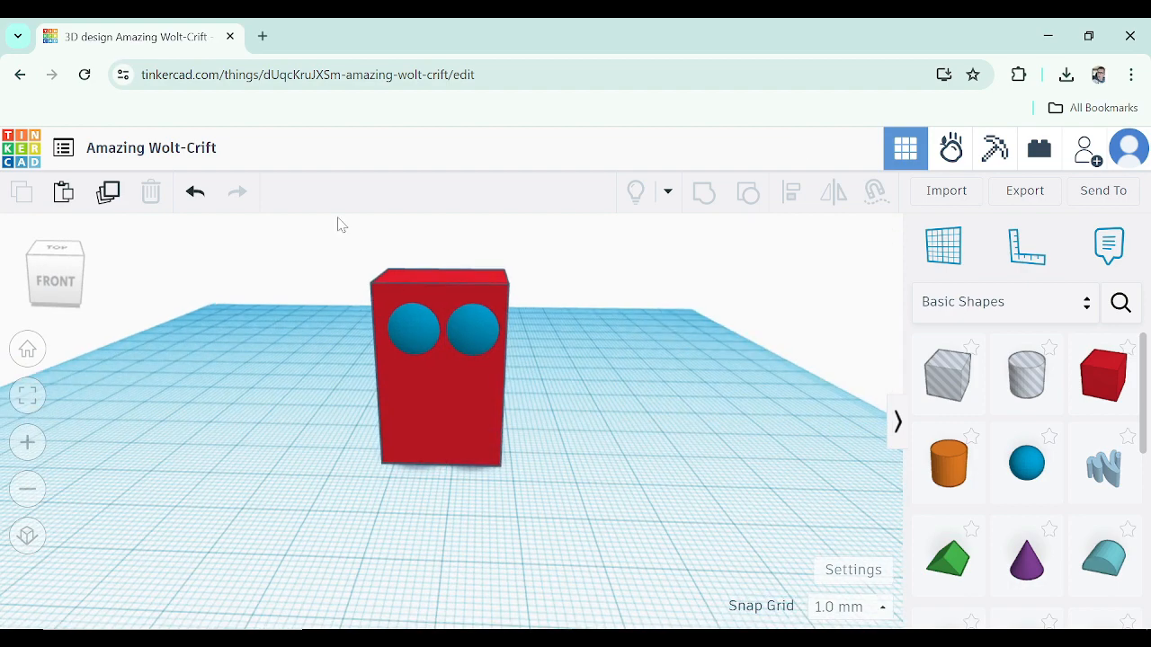
Select the box and both spheres and group them into one shape
drag(558, 506, 562, 511)
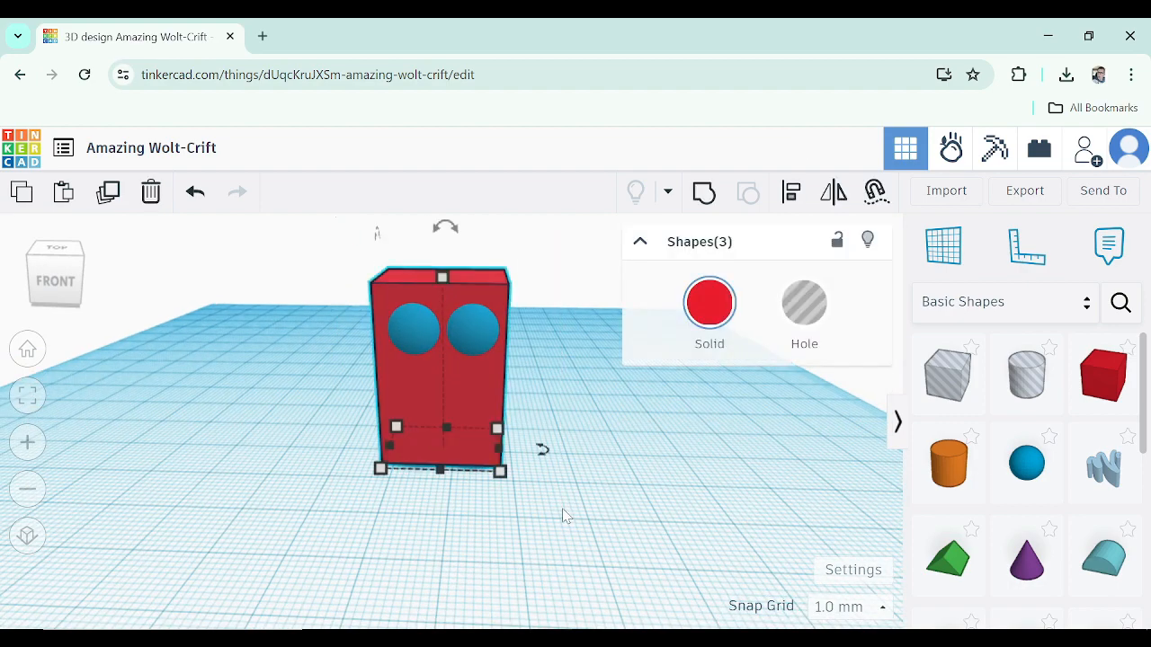
click(694, 202)
right_drag(539, 437, 441, 366)
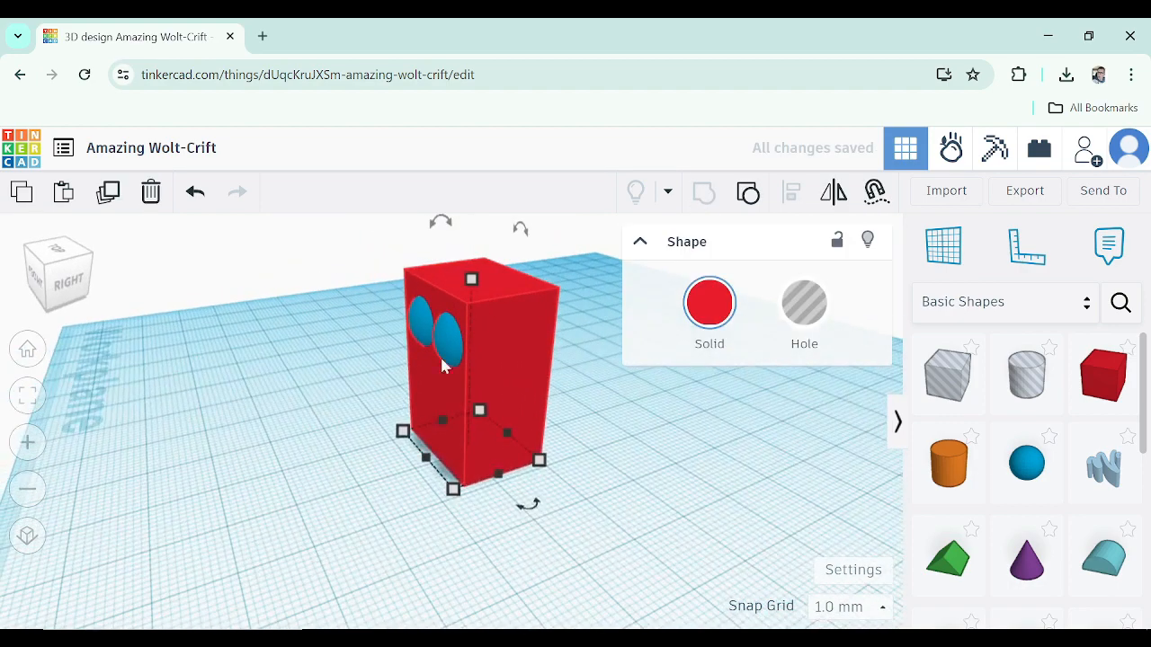
right_drag(537, 468, 812, 478)
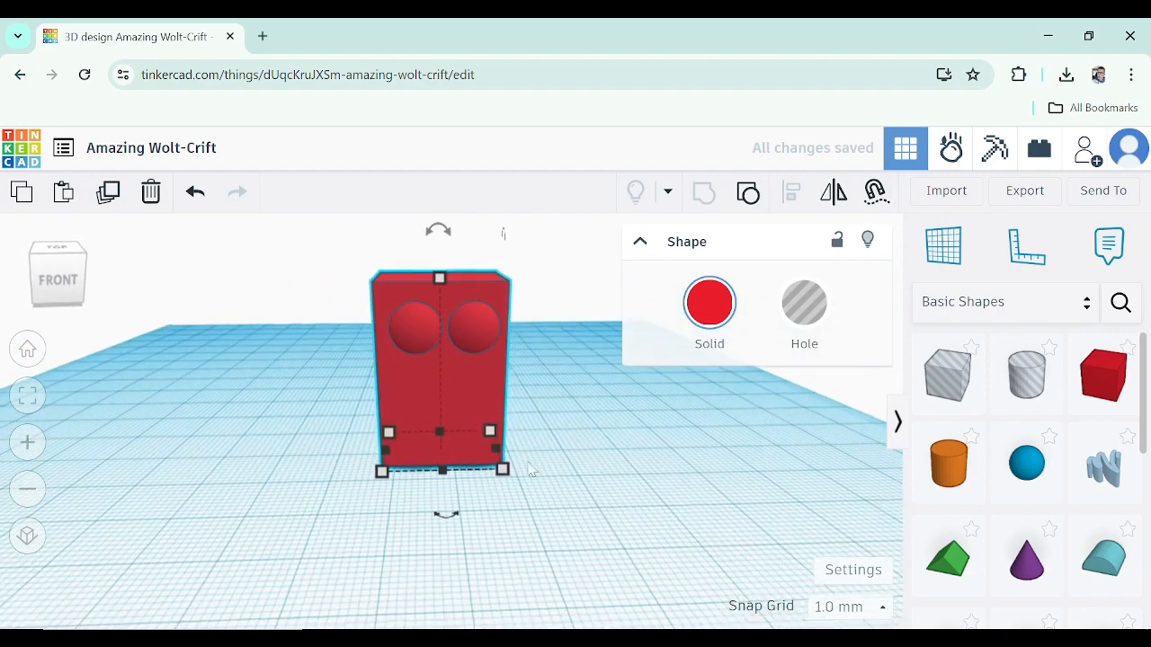
Shift the grouped box-and-spheres shape slightly on the workplane
click(520, 444)
scroll(516, 360, up, 2)
drag(513, 324, 462, 344)
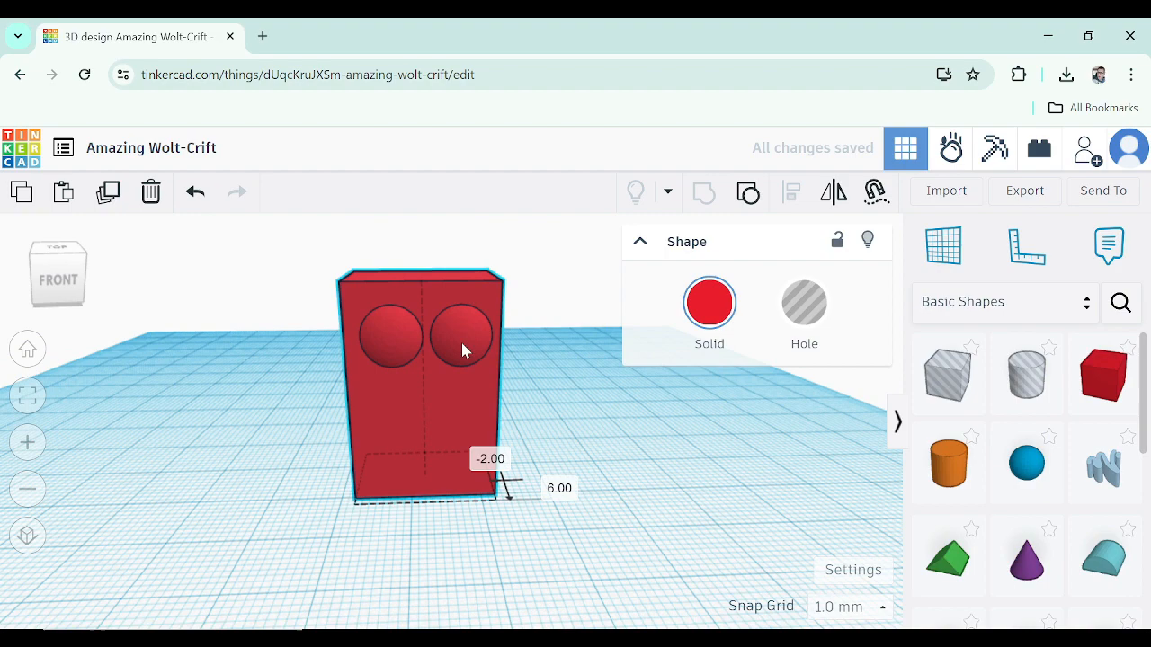
click(573, 438)
right_drag(349, 459, 353, 457)
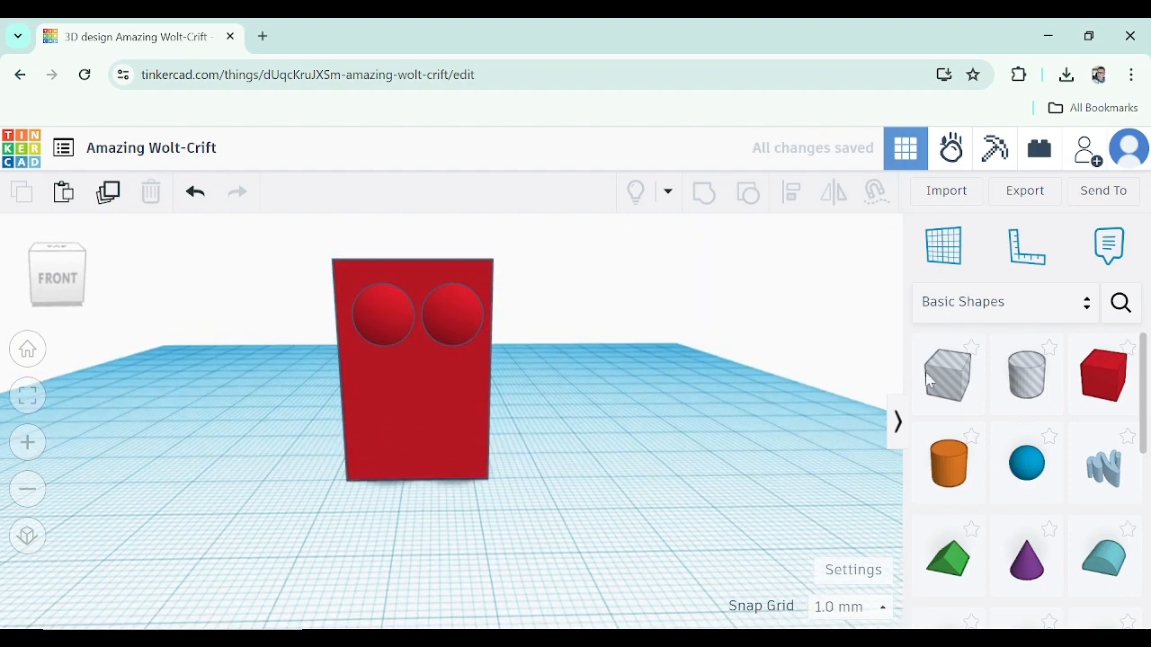
scroll(1002, 517, down, 2)
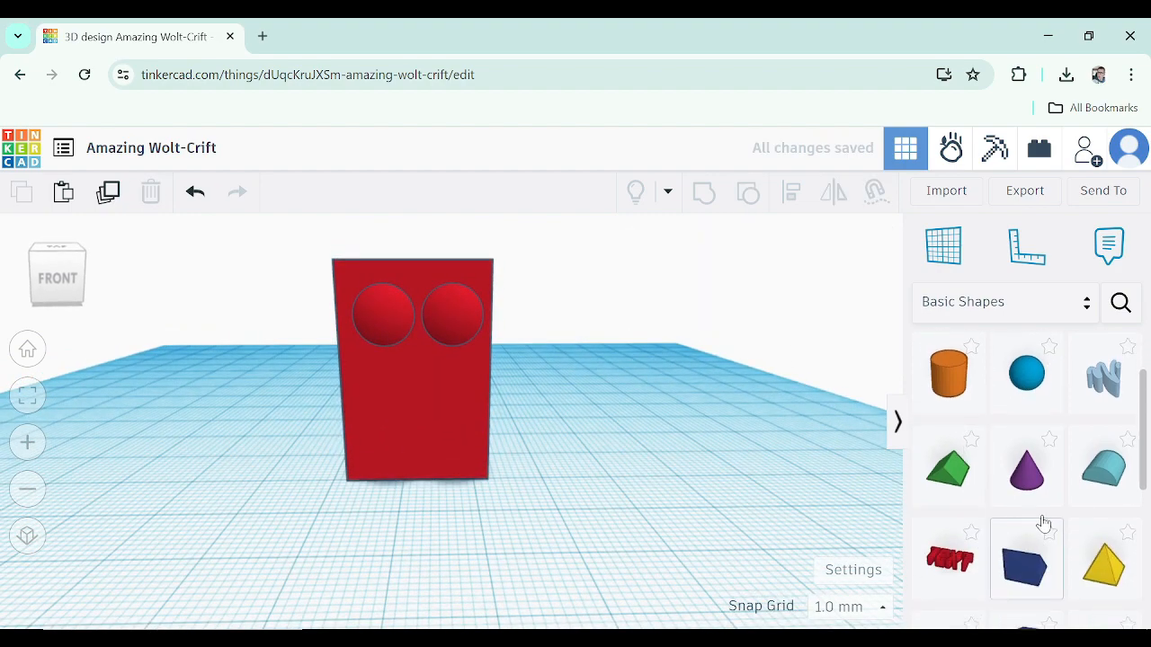
scroll(1019, 539, down, 4)
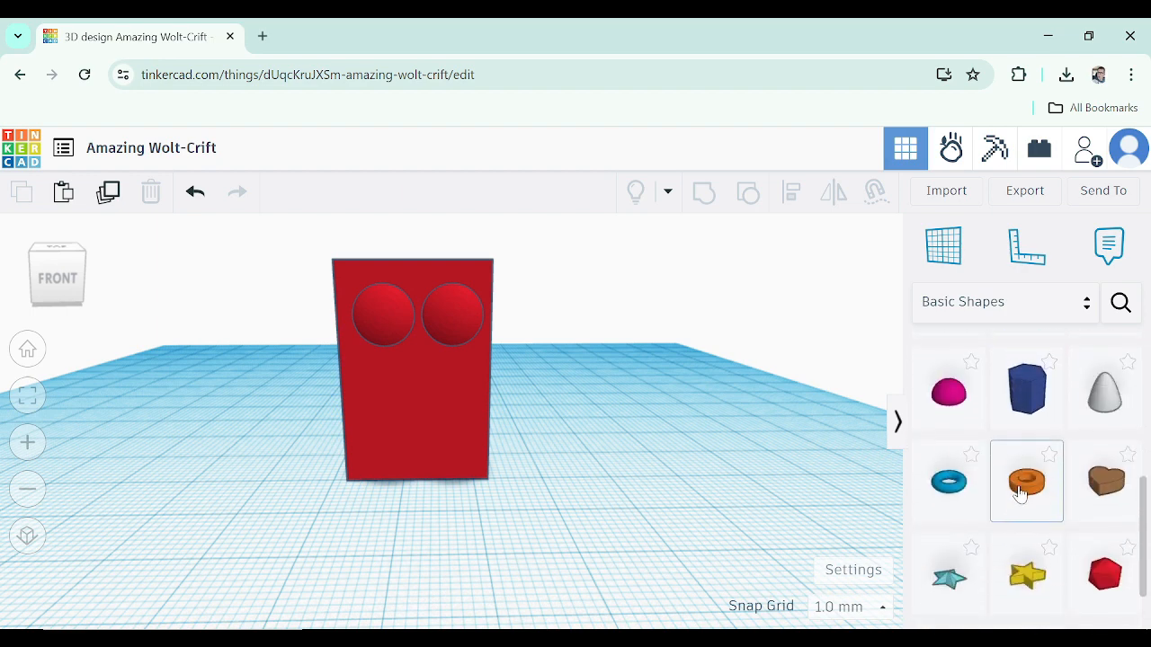
scroll(1012, 531, up, 4)
scroll(1034, 504, down, 4)
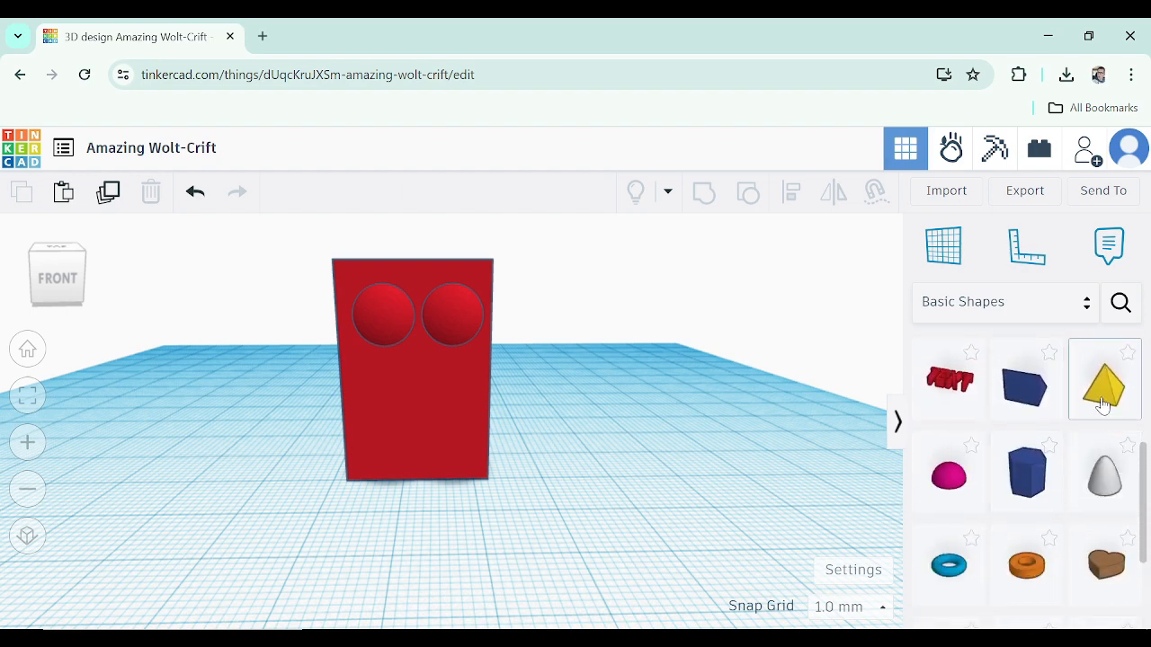
drag(1094, 402, 1149, 419)
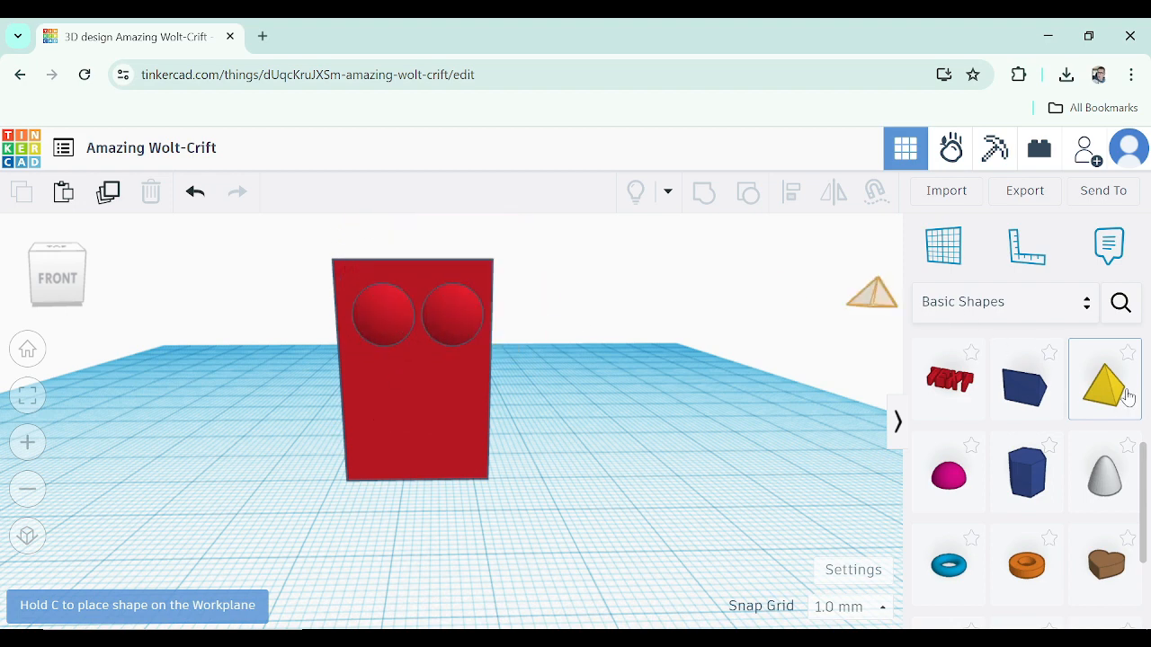
click(1048, 308)
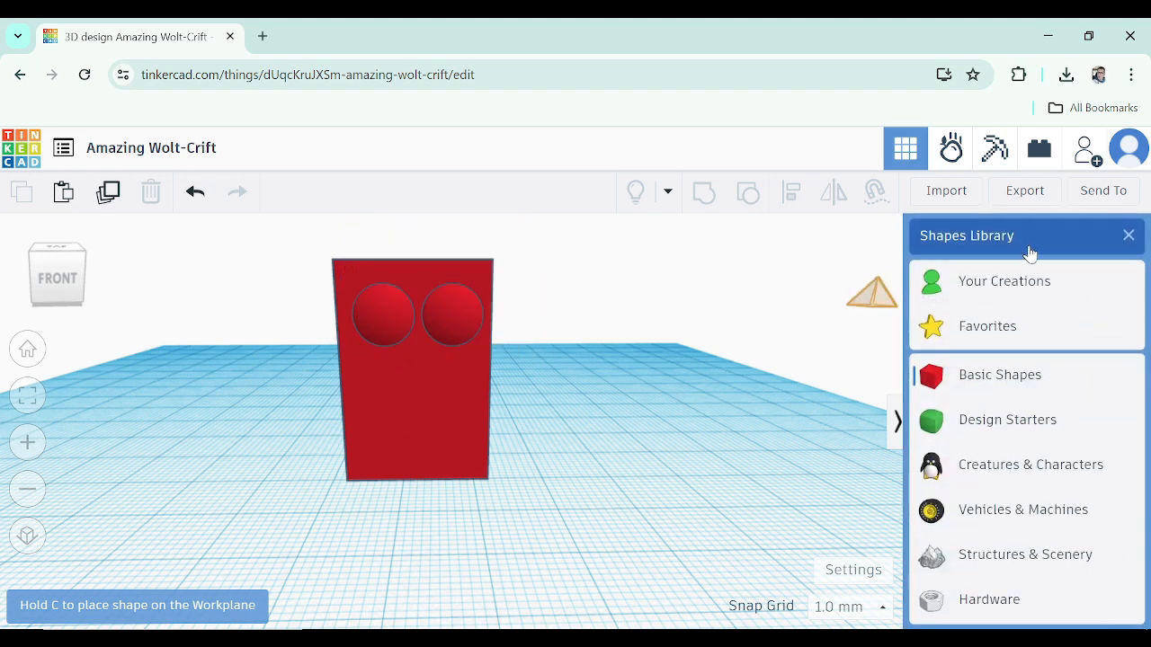
drag(1039, 313, 814, 304)
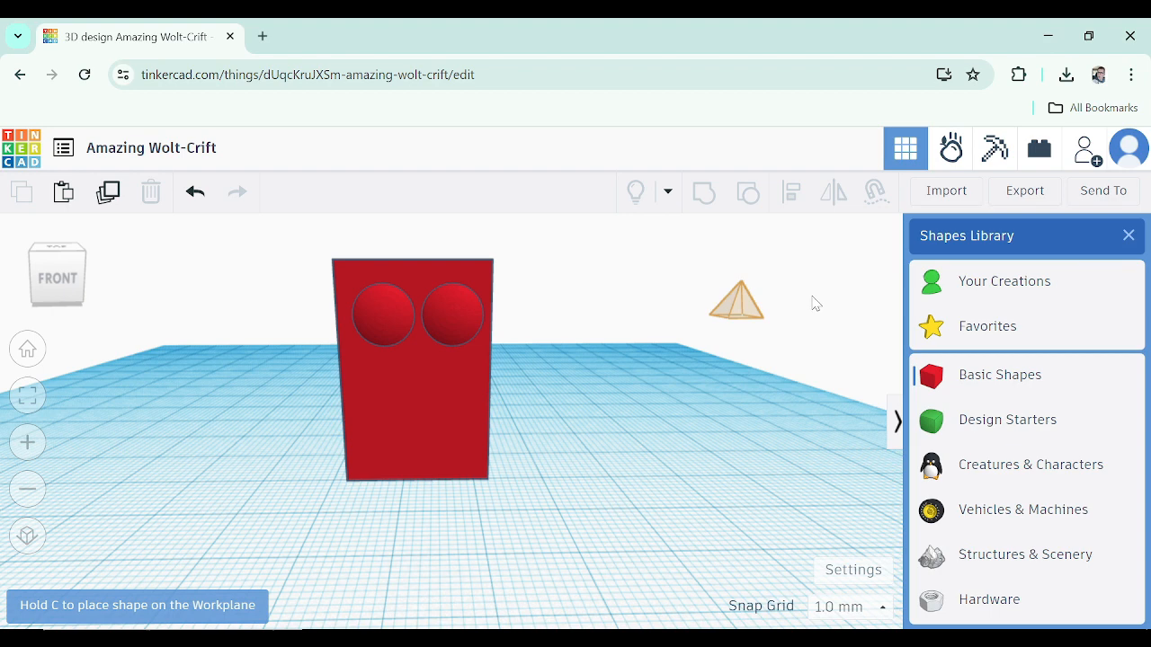
click(1129, 236)
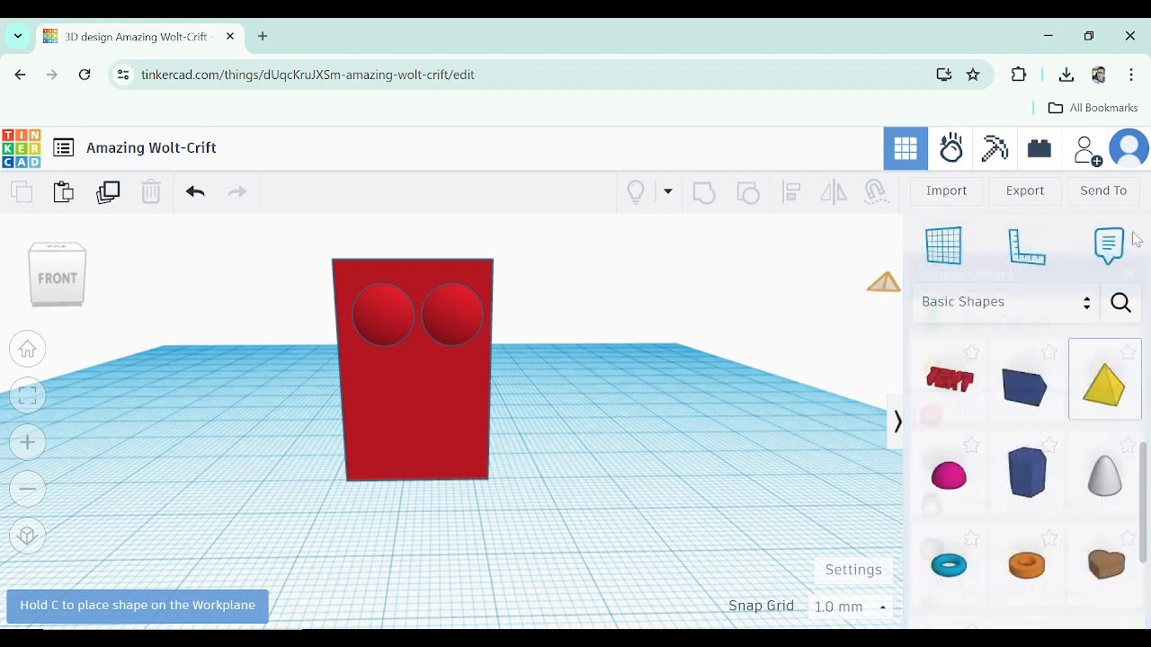
Search the community shapes for hat and place the top hat with gold band on top of the box
click(1120, 304)
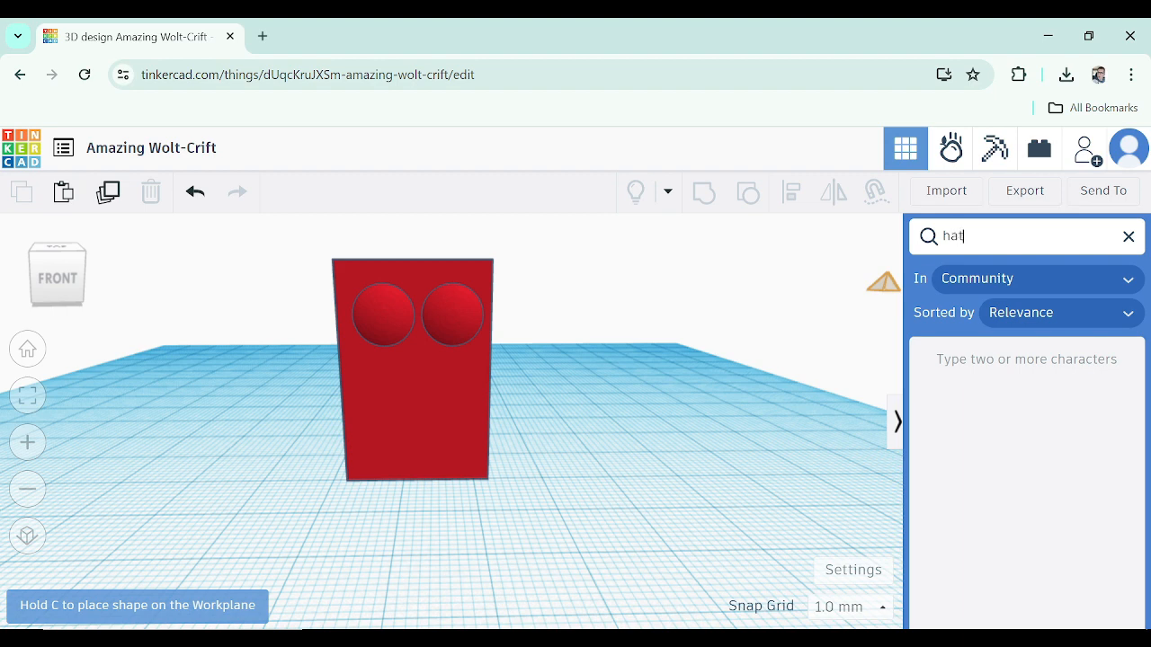
scroll(1025, 503, down, 3)
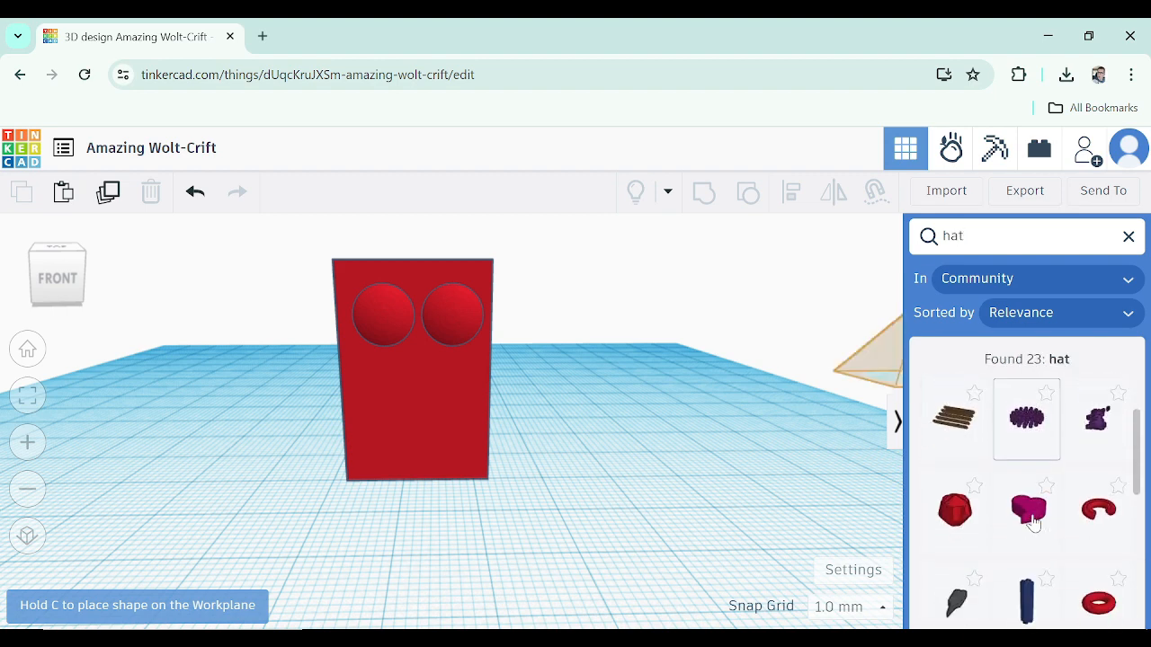
scroll(1037, 518, down, 3)
click(1035, 439)
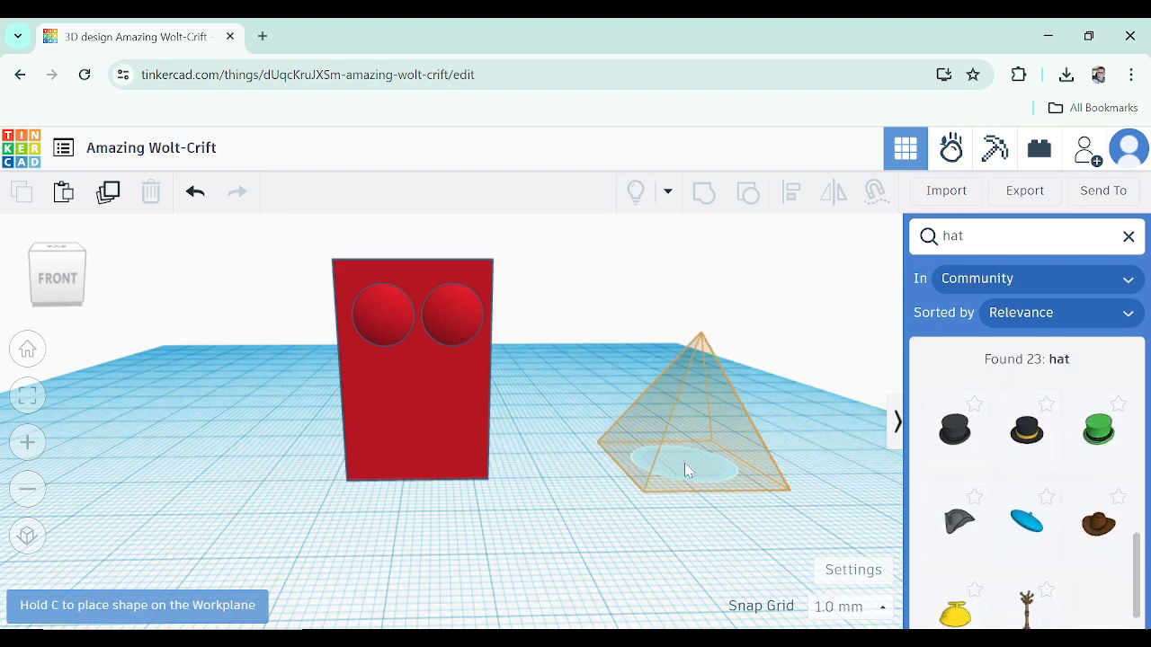
right_drag(685, 464, 659, 474)
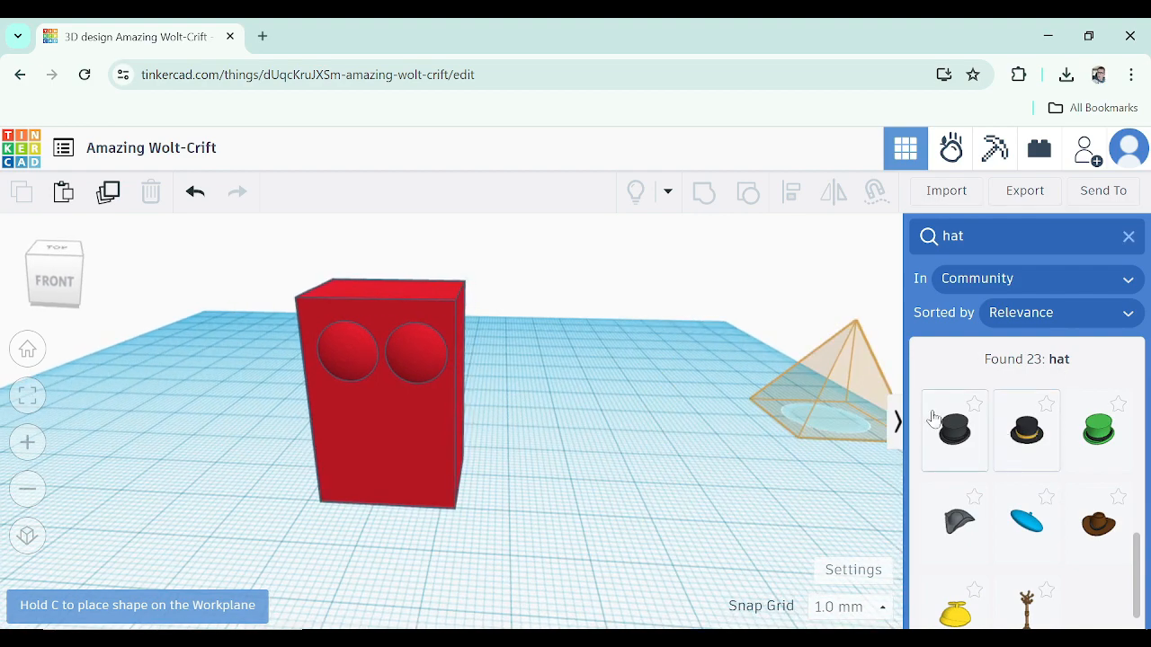
click(1026, 430)
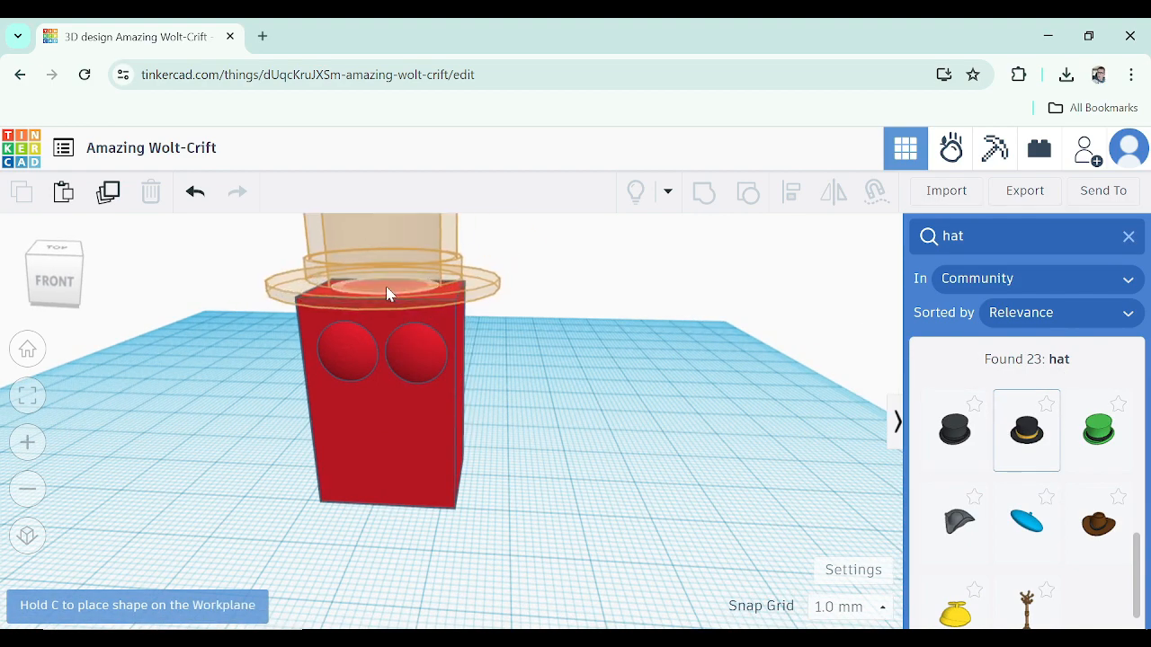
click(387, 294)
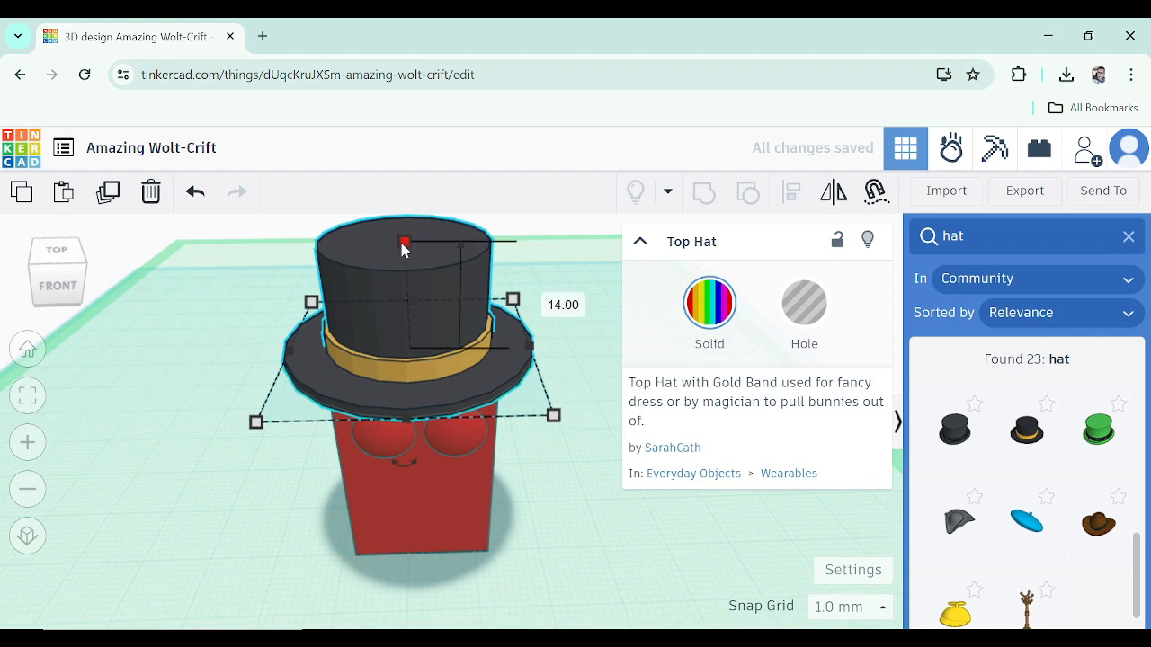
Resize and reposition the top hat so it fits neatly on top of the box
drag(404, 245, 405, 267)
mouse_move(554, 420)
mouse_down()
mouse_move(513, 387)
mouse_move(546, 407)
mouse_up()
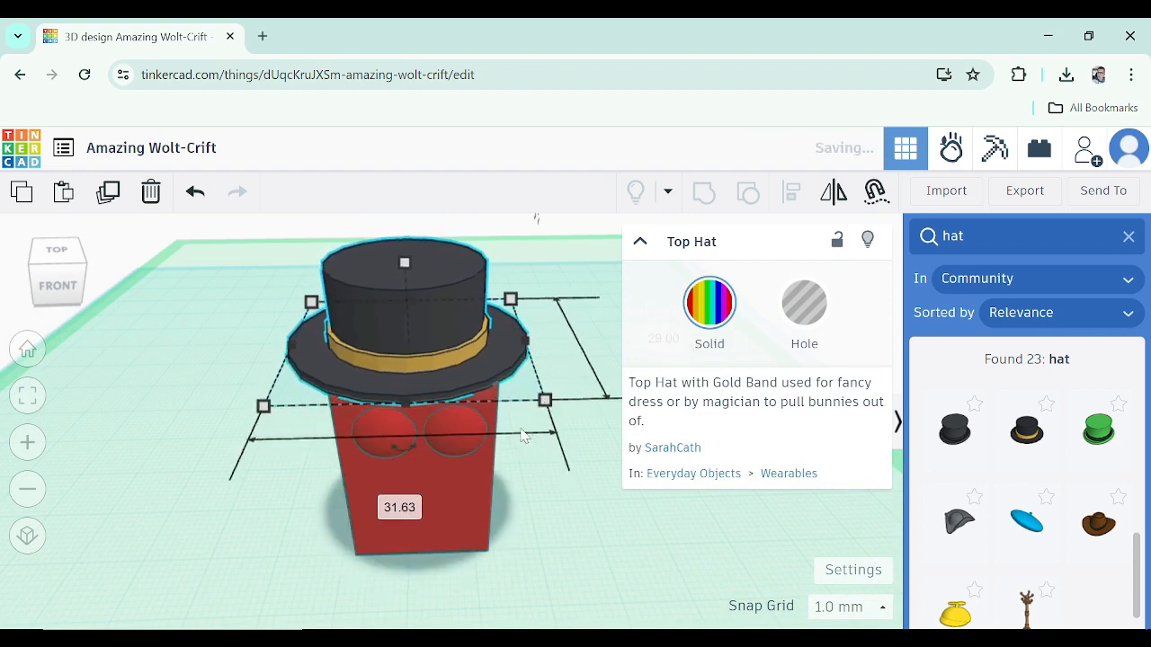
mouse_move(264, 406)
mouse_down()
mouse_move(288, 394)
mouse_move(276, 406)
mouse_up()
right_drag(395, 425, 268, 426)
drag(381, 270, 333, 275)
right_drag(352, 401, 582, 412)
drag(428, 244, 430, 262)
right_drag(504, 392, 528, 381)
click(582, 444)
Select the hat together with the body and group them into one shape
scroll(564, 430, up, 2)
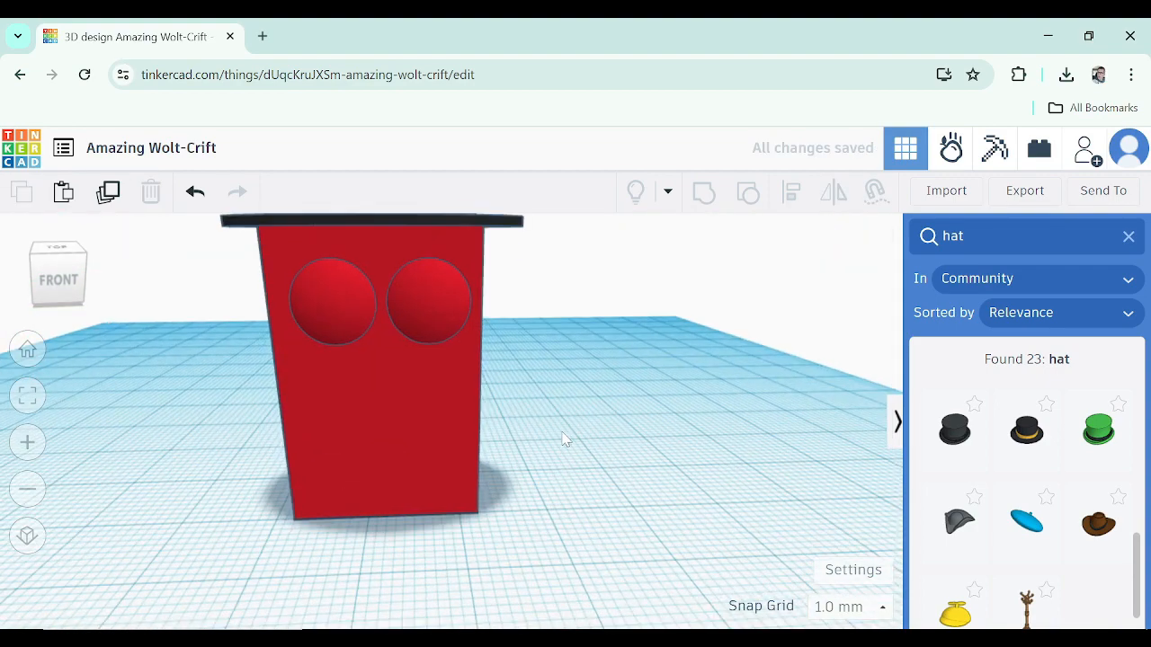
scroll(550, 429, down, 4)
drag(617, 520, 617, 520)
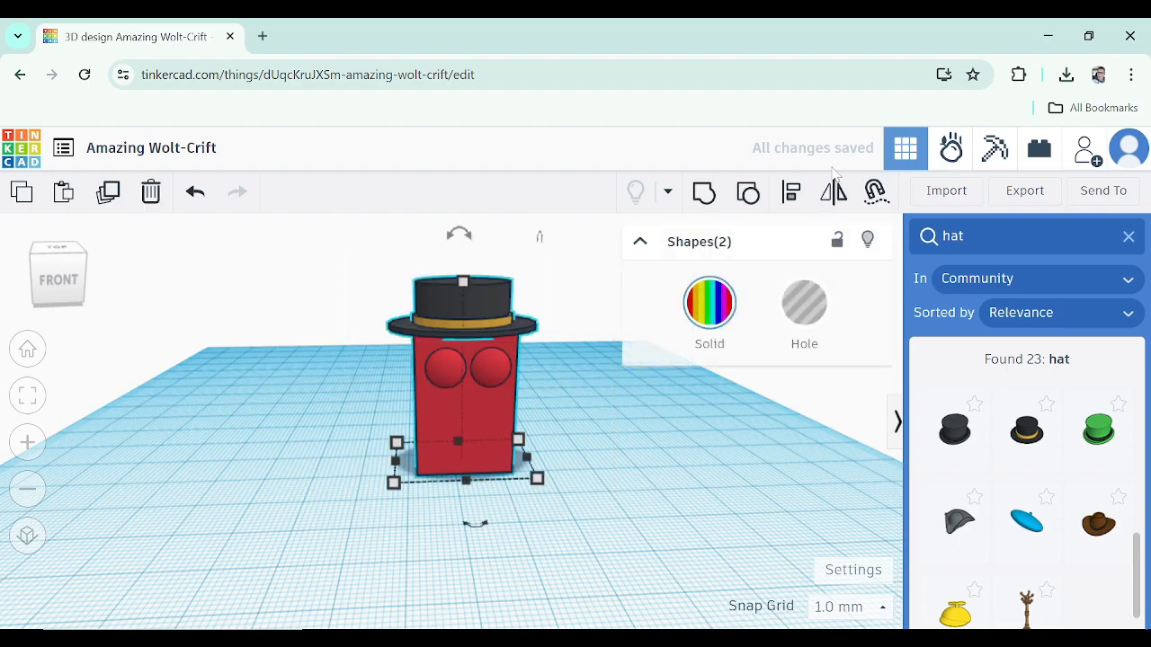
click(692, 196)
click(698, 418)
mouse_move(692, 417)
right_down()
mouse_move(501, 426)
mouse_move(710, 426)
mouse_move(661, 424)
mouse_move(694, 415)
right_up()
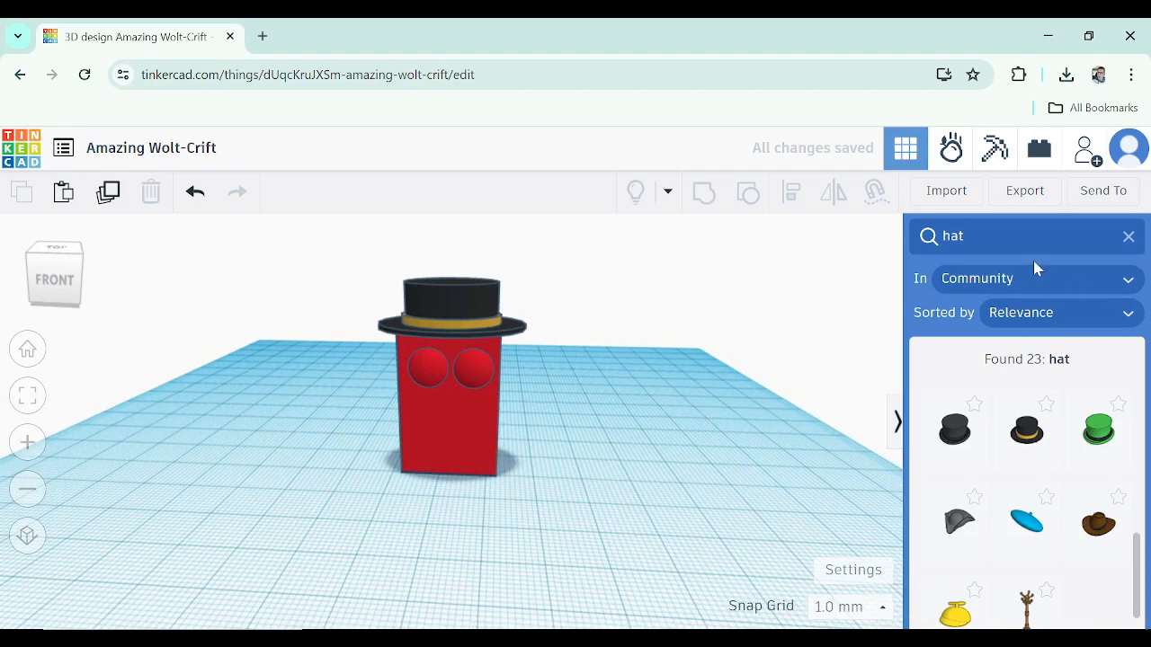
Search the community shapes for legs and add Tbot Blue Legs B to the workplane
click(1034, 238)
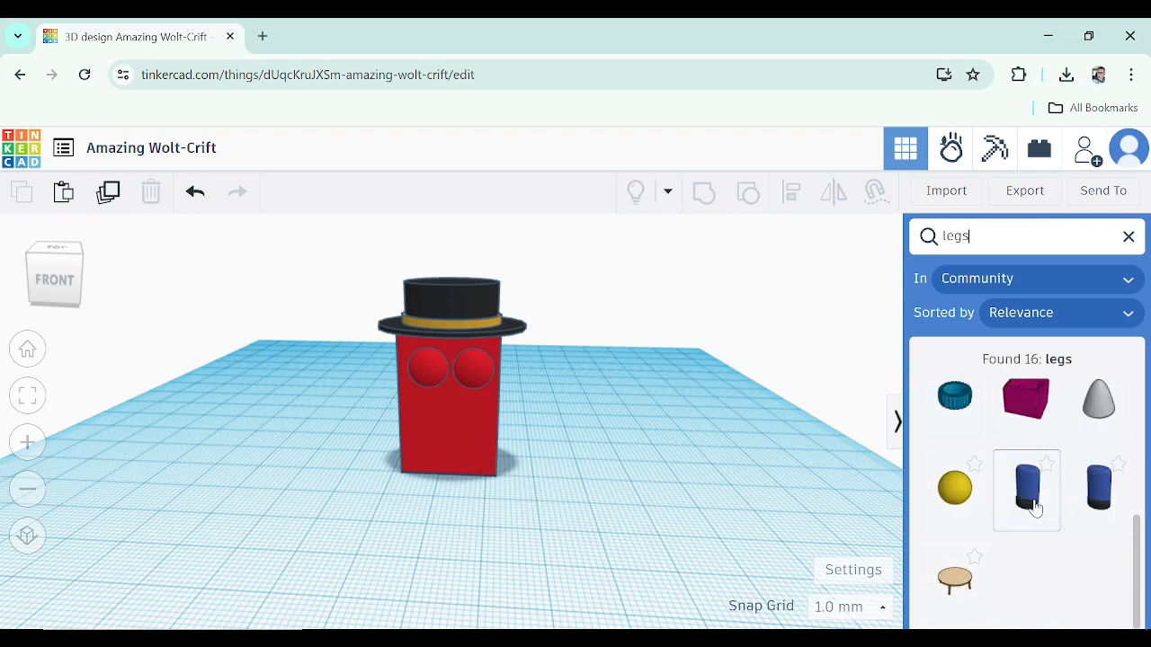
scroll(1023, 457, up, 5)
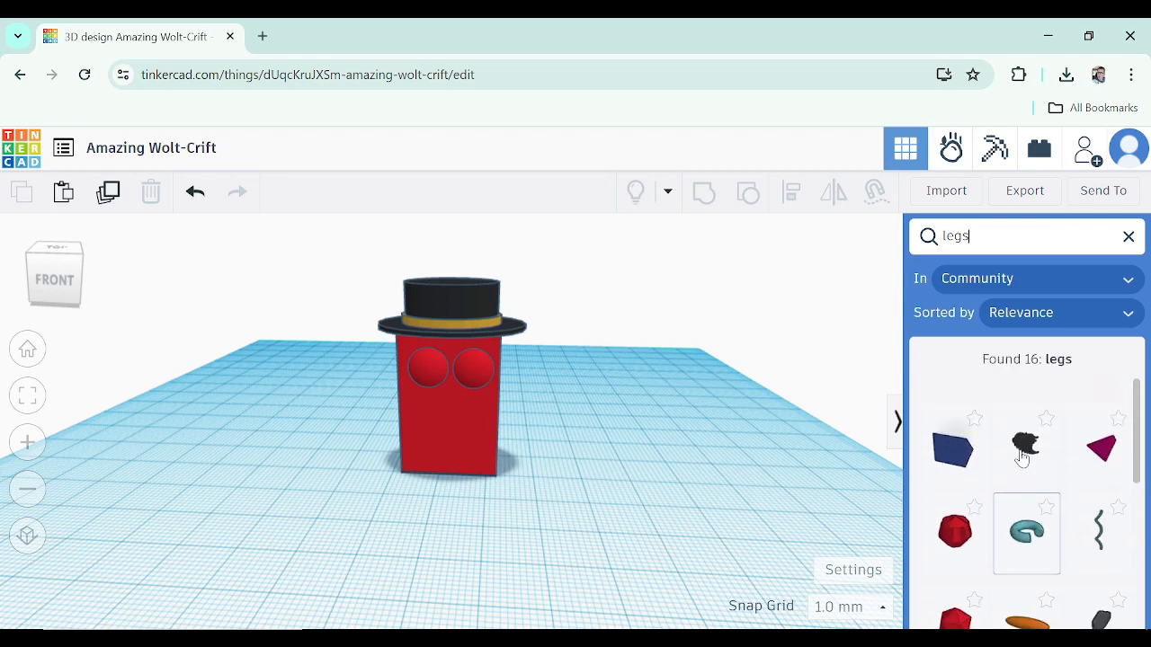
scroll(1023, 457, down, 5)
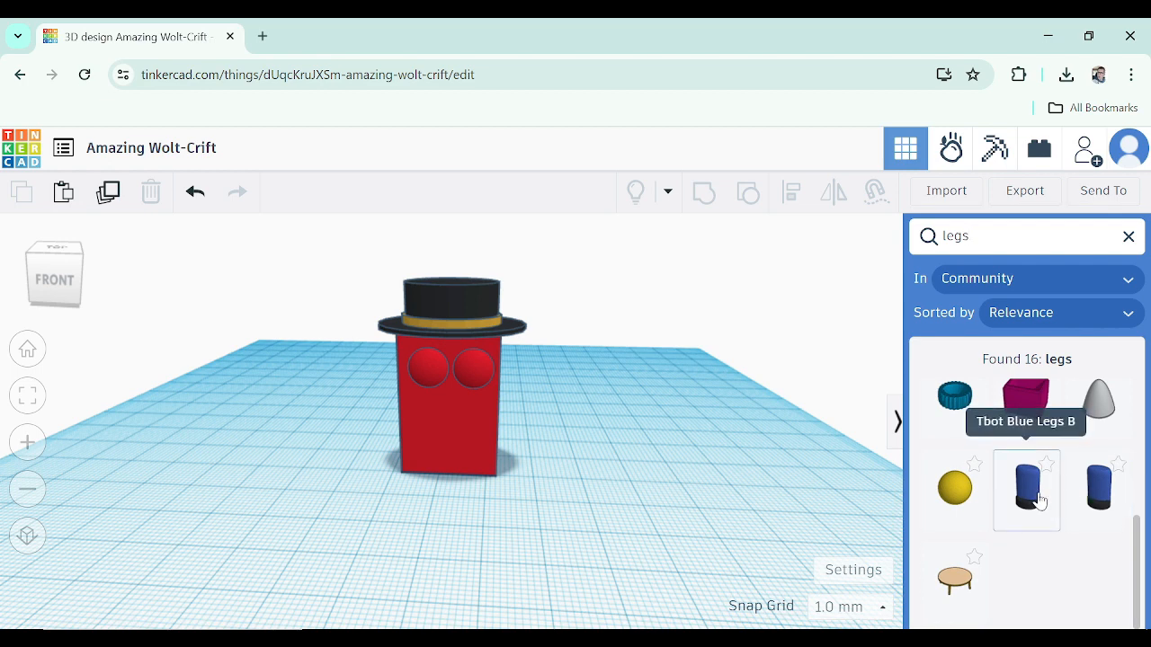
drag(1046, 501, 443, 499)
Raise the body 15 mm above the workplane
right_drag(581, 507, 636, 460)
scroll(501, 447, up, 5)
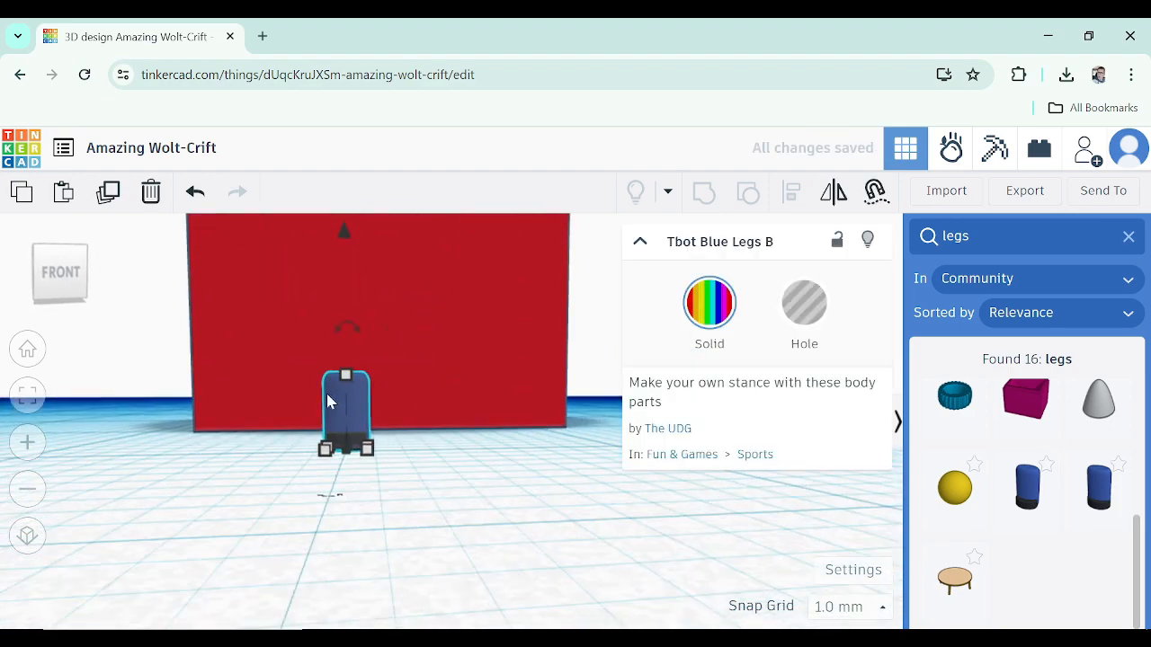
mouse_move(346, 374)
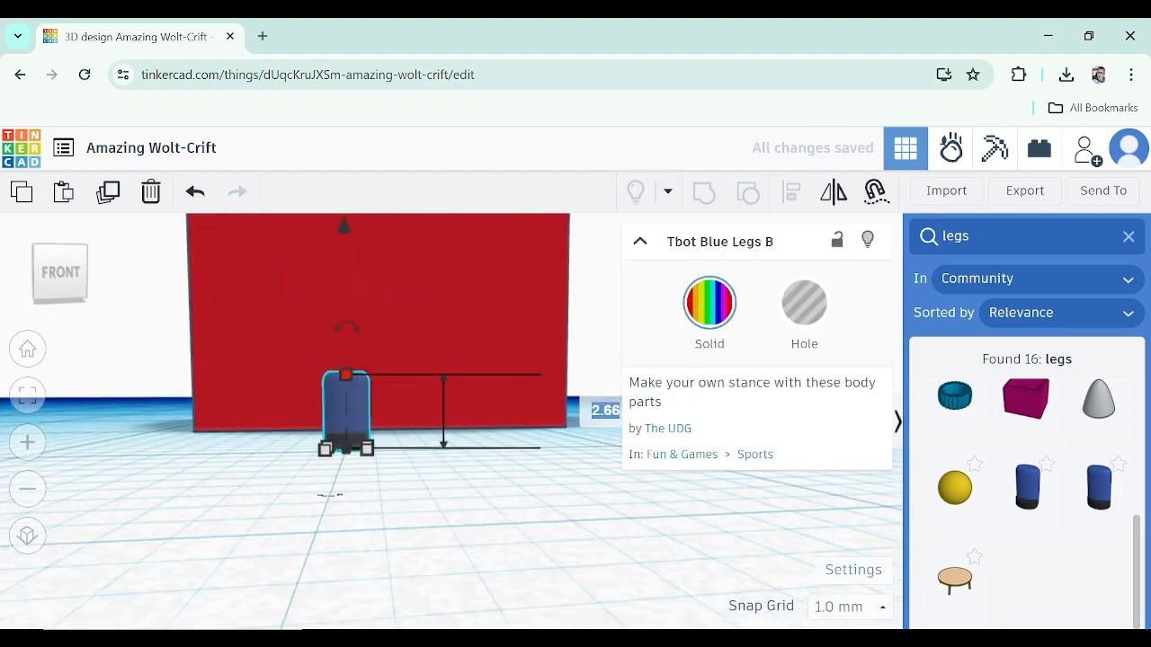
scroll(272, 412, down, 3)
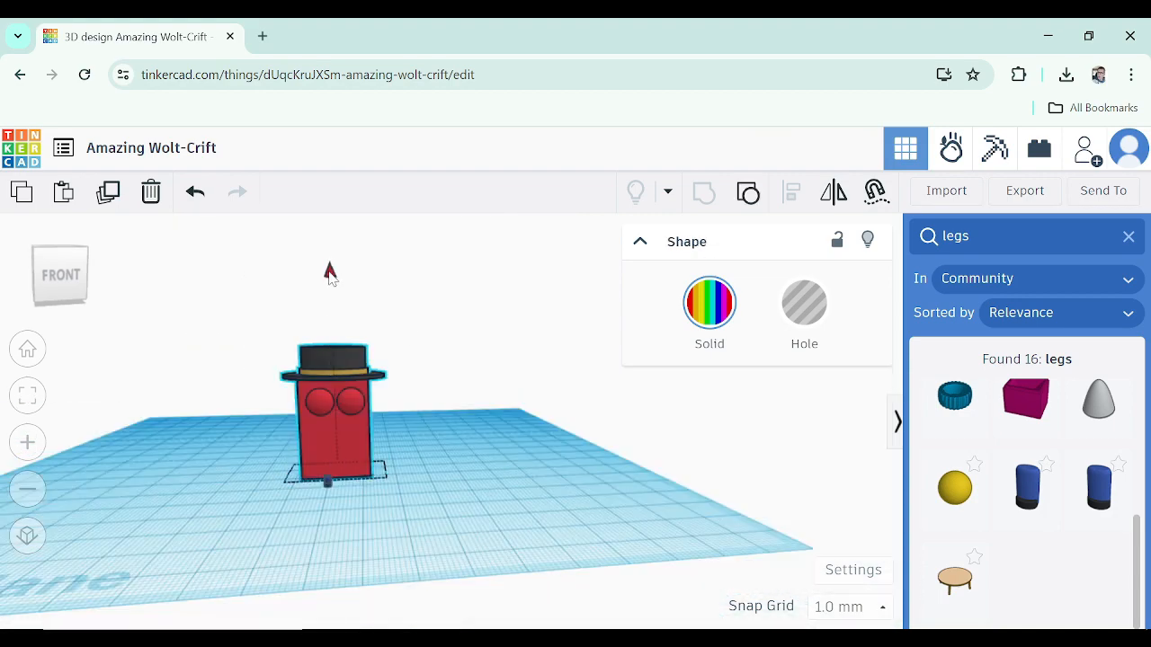
drag(330, 273, 326, 219)
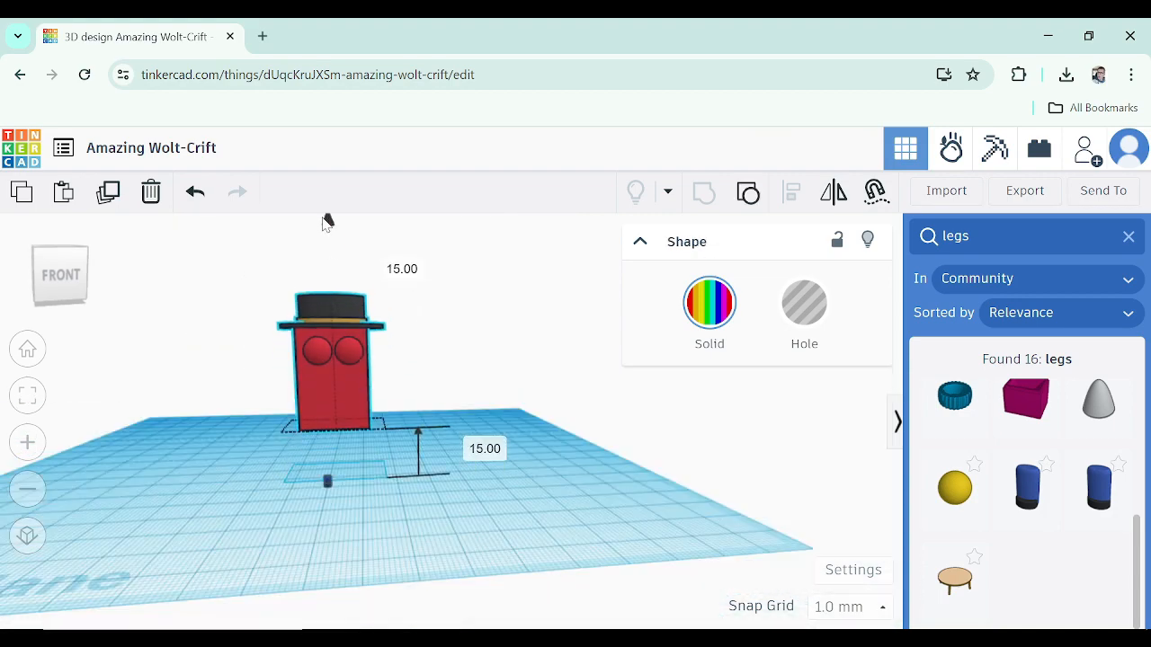
Resize the blue legs, adjusting their height and footprint to suit the body
scroll(340, 483, up, 5)
click(340, 480)
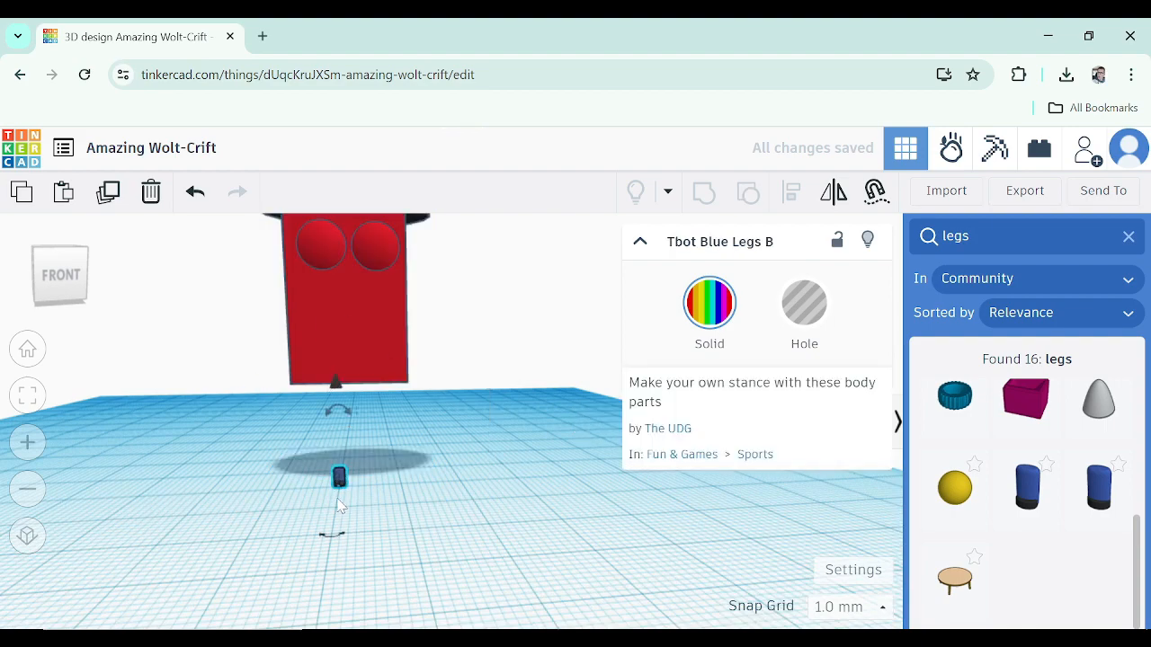
scroll(340, 504, up, 5)
drag(373, 371, 364, 206)
drag(384, 435, 501, 483)
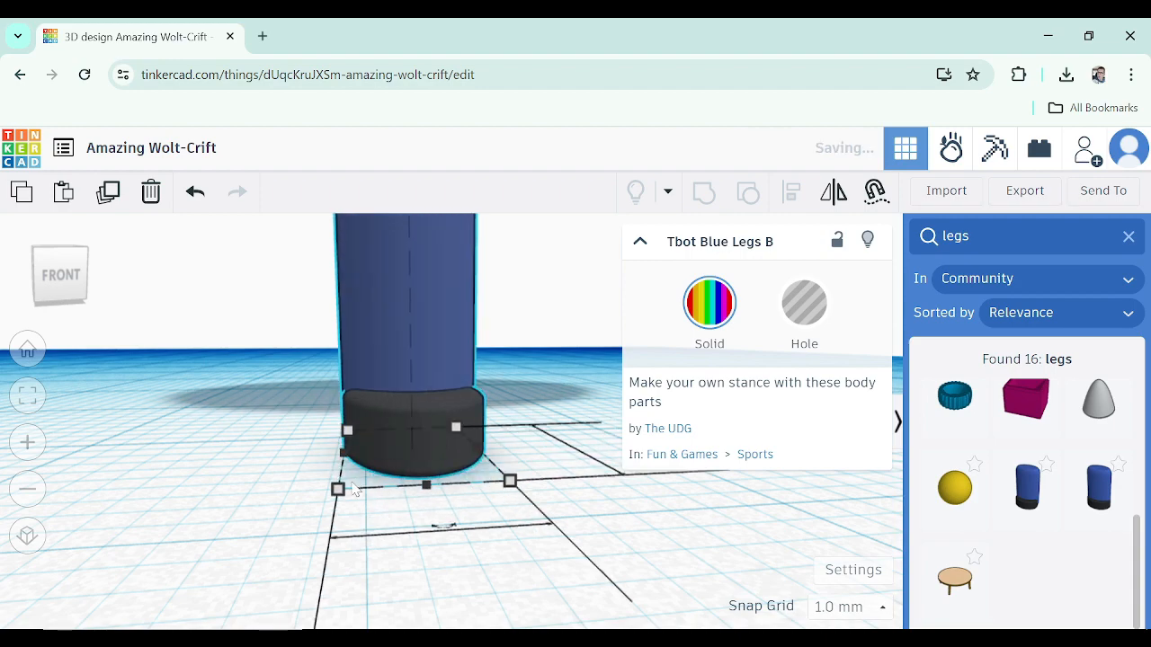
drag(336, 491, 200, 563)
scroll(271, 500, down, 8)
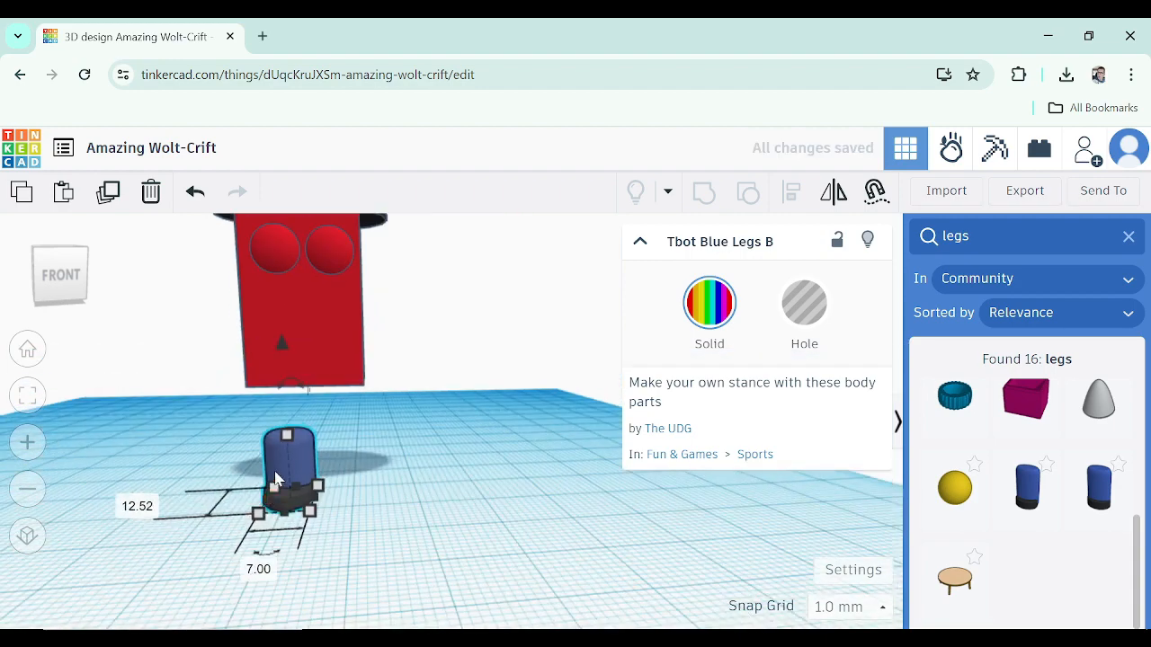
scroll(226, 486, up, 4)
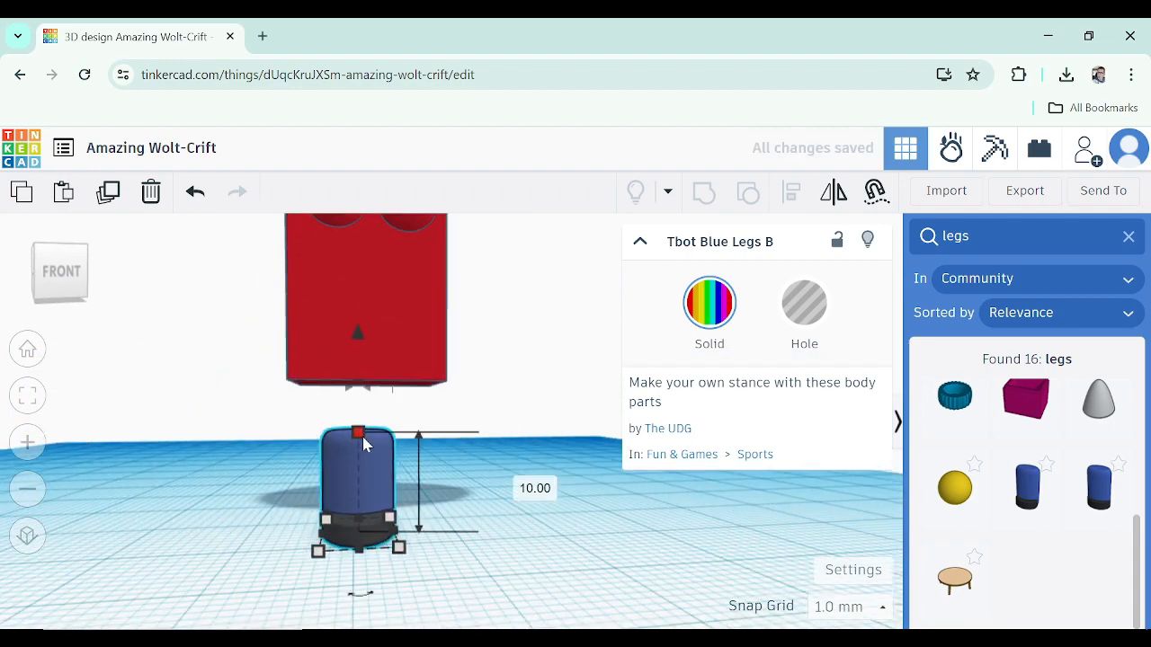
drag(363, 439, 361, 414)
drag(401, 555, 375, 526)
Move the legs underneath the raised body
click(424, 331)
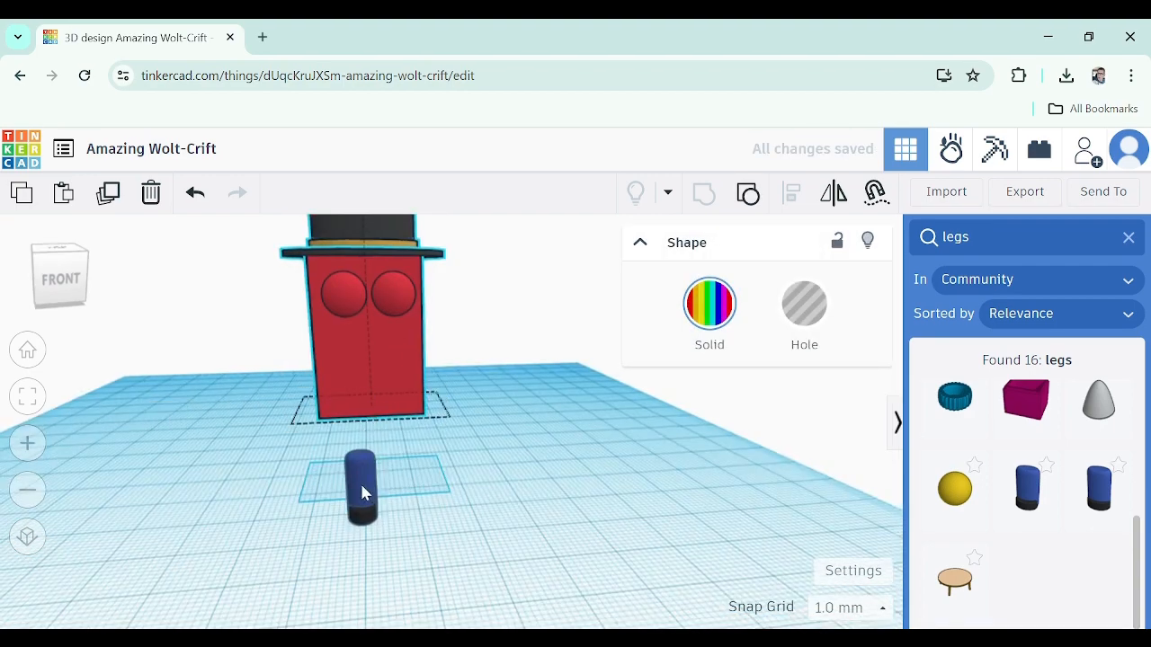
drag(361, 486, 344, 449)
right_drag(346, 490, 539, 520)
drag(462, 529, 426, 521)
mouse_move(532, 518)
mouse_down()
mouse_move(542, 526)
mouse_move(533, 504)
mouse_up()
right_drag(530, 496, 386, 481)
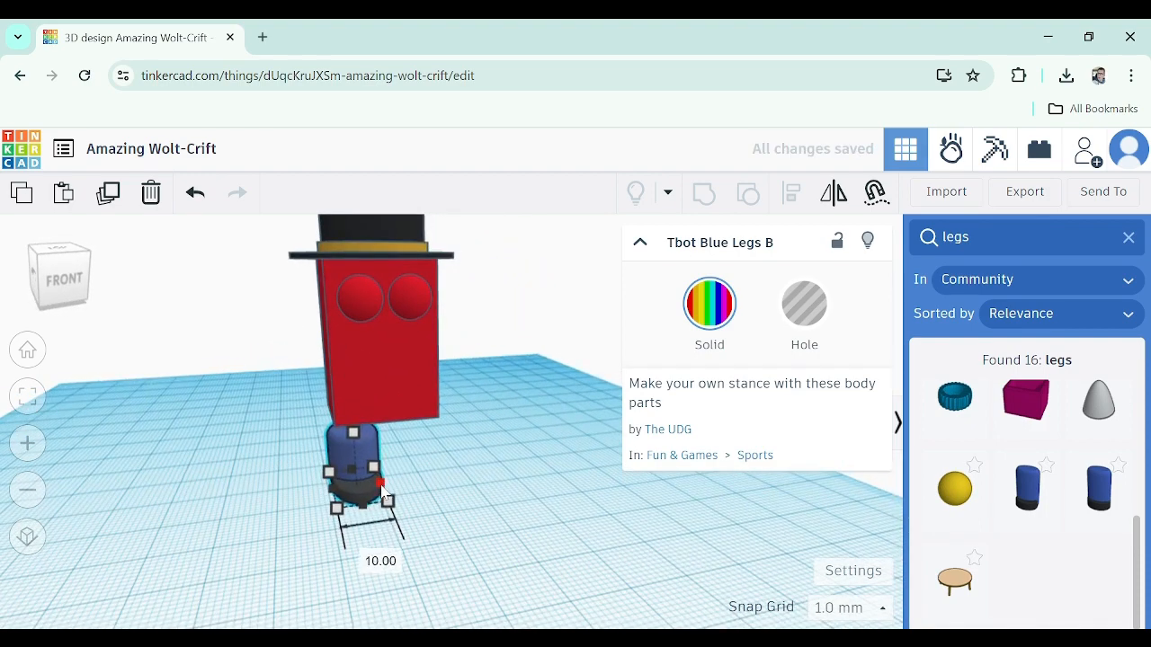
Move the blue legs so they sit centred underneath the raised body
click(384, 347)
right_drag(383, 342, 342, 453)
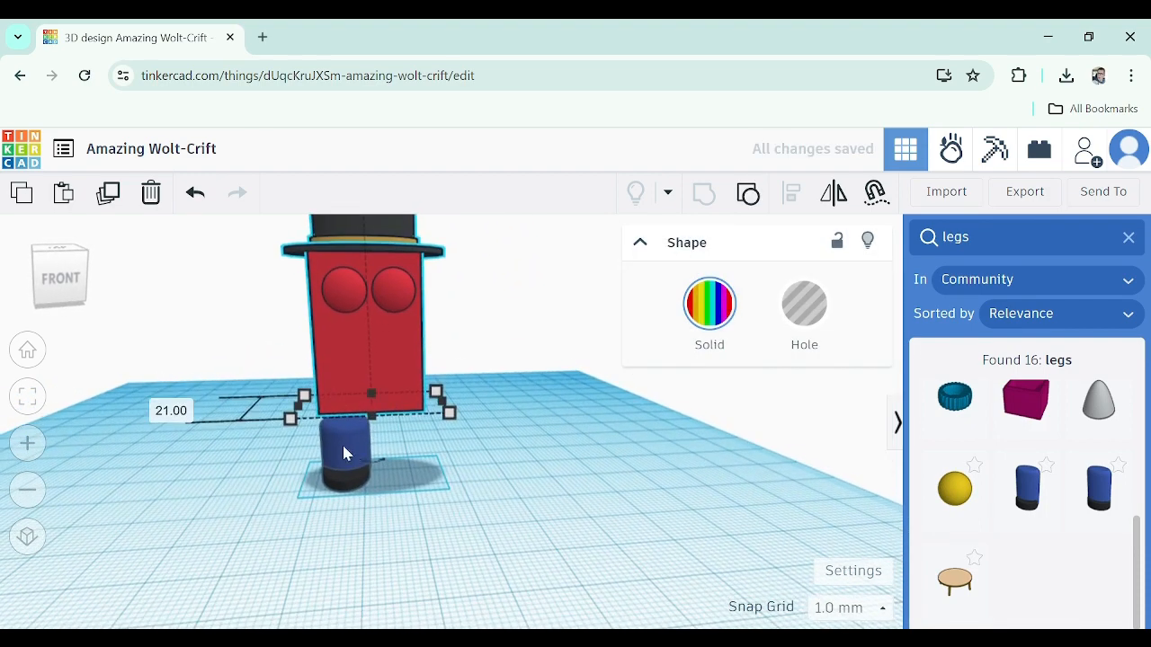
drag(345, 449, 355, 444)
right_drag(356, 446, 489, 487)
mouse_move(489, 487)
mouse_down()
mouse_move(490, 497)
mouse_move(505, 481)
mouse_up()
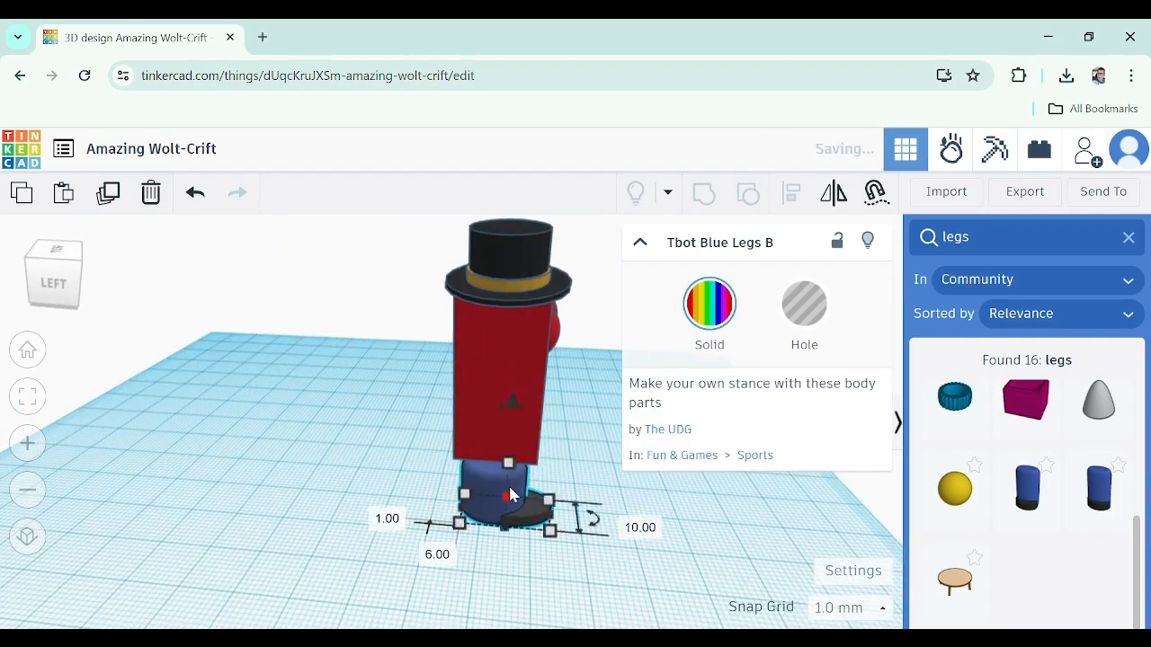
right_drag(505, 481, 341, 467)
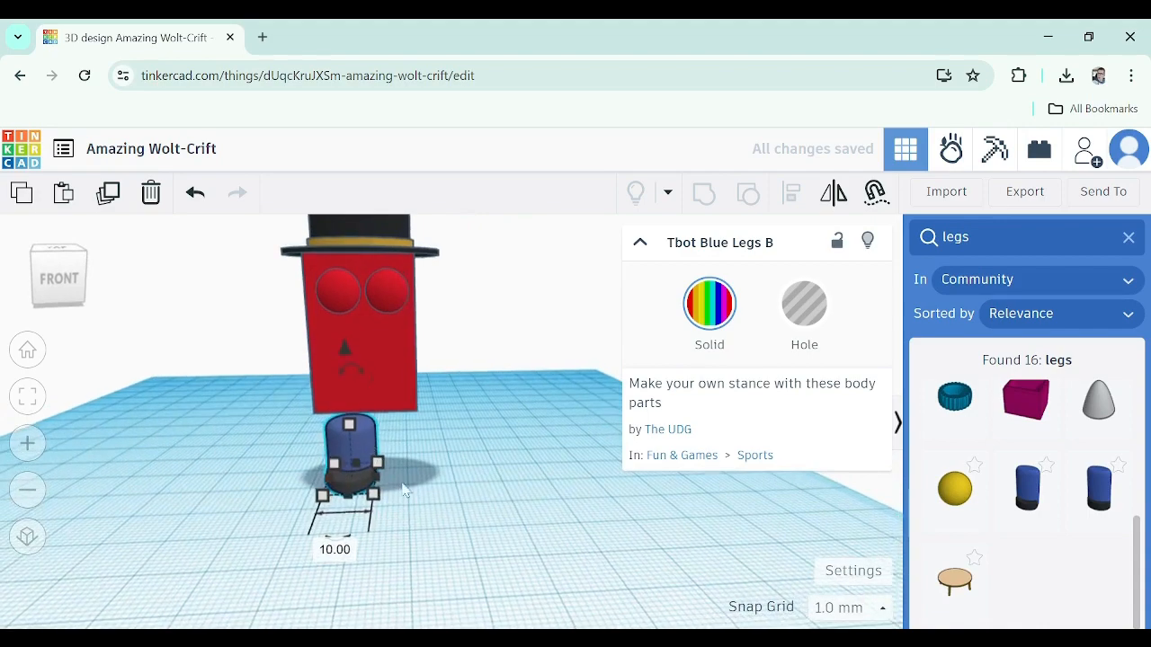
middle_drag(341, 468, 389, 531)
Select the body-and-hat group and lower it down onto the top of the legs
click(404, 318)
scroll(409, 241, down, 5)
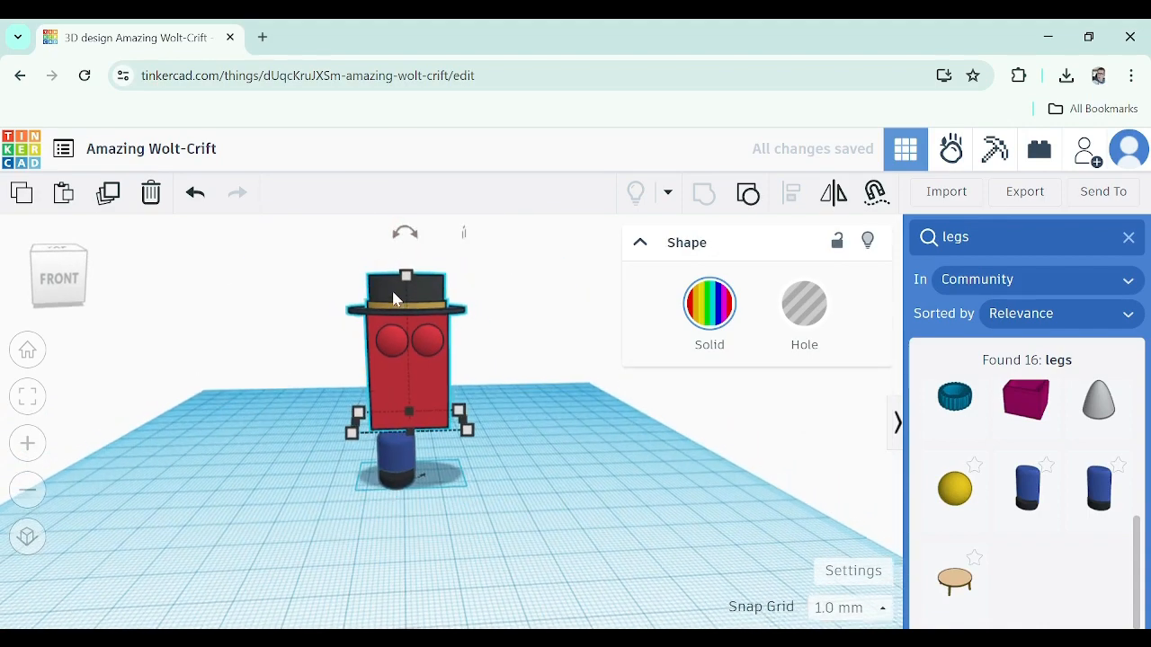
right_drag(409, 241, 403, 349)
drag(390, 298, 390, 326)
right_drag(402, 472, 405, 412)
scroll(401, 484, up, 3)
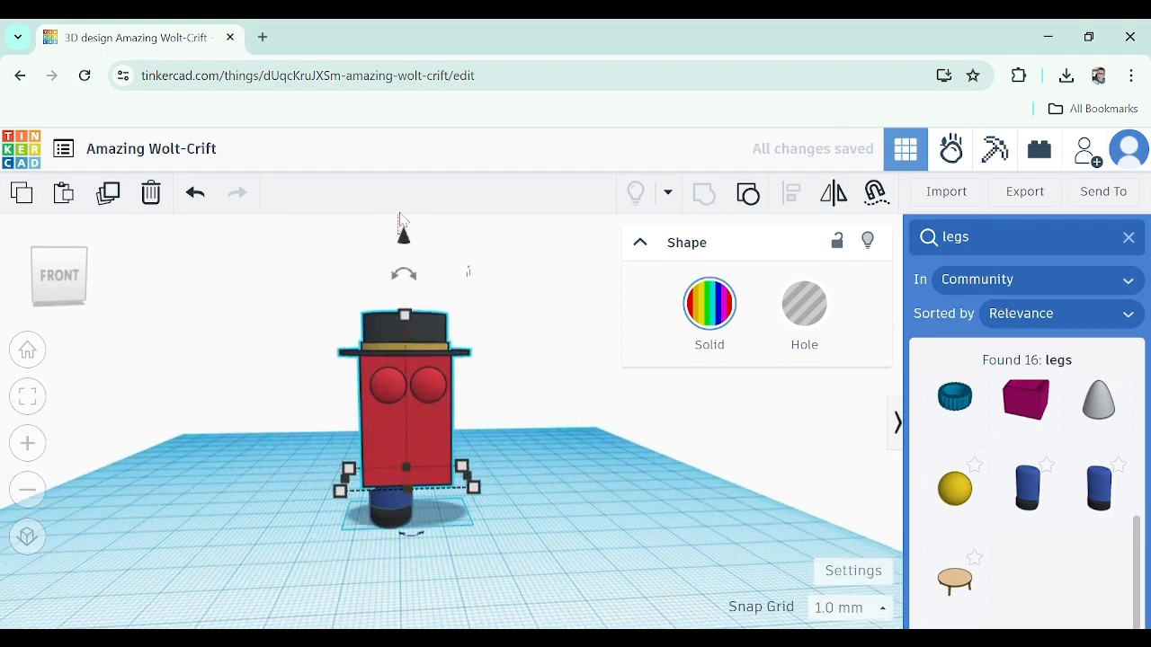
click(406, 233)
click(399, 379)
drag(403, 243, 404, 230)
Nudge the legs into line with the body's front, then deselect
mouse_move(394, 484)
right_down()
mouse_move(537, 483)
mouse_move(573, 469)
mouse_move(414, 490)
right_up()
click(401, 509)
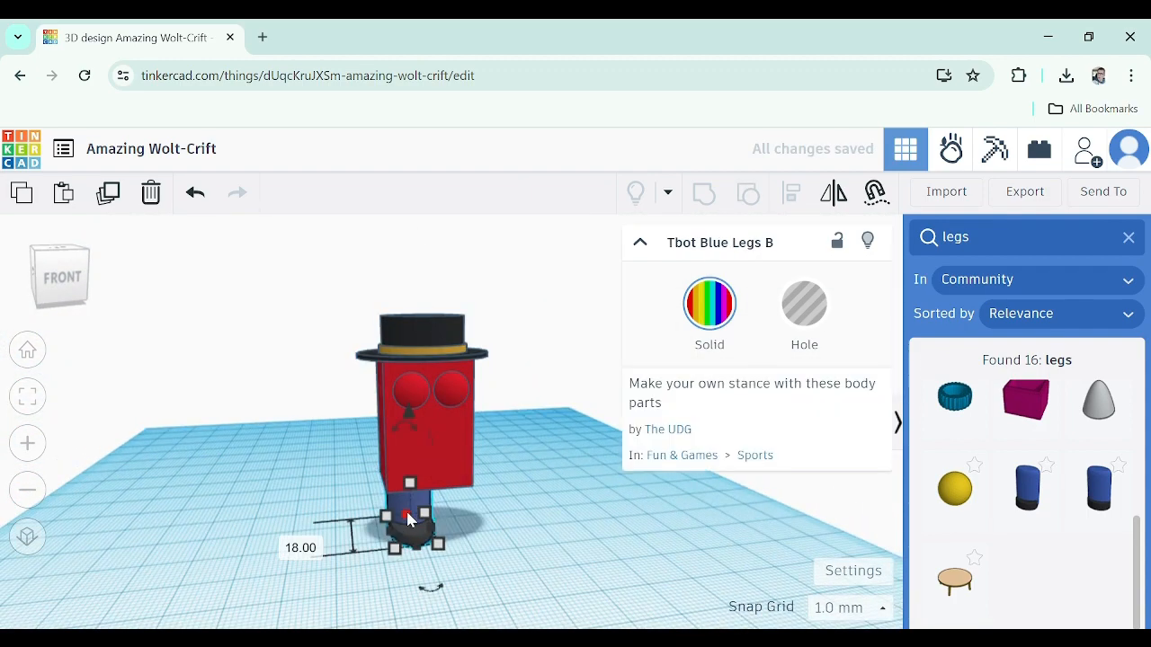
drag(407, 519, 462, 500)
right_drag(473, 542, 397, 488)
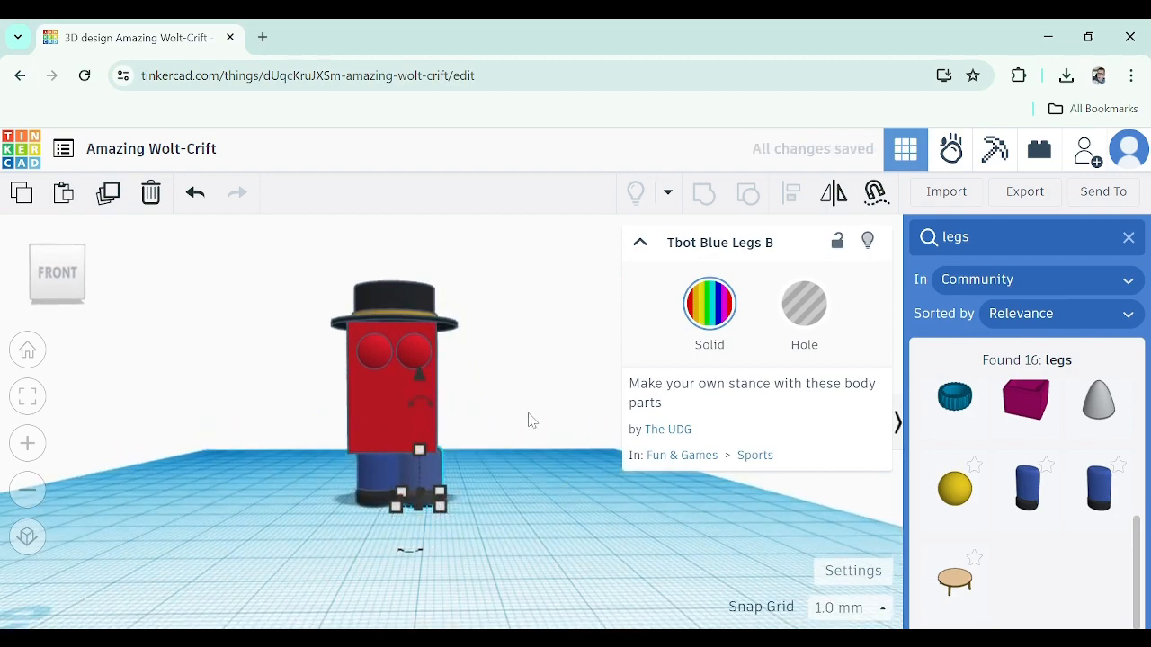
click(530, 420)
right_drag(410, 427, 612, 475)
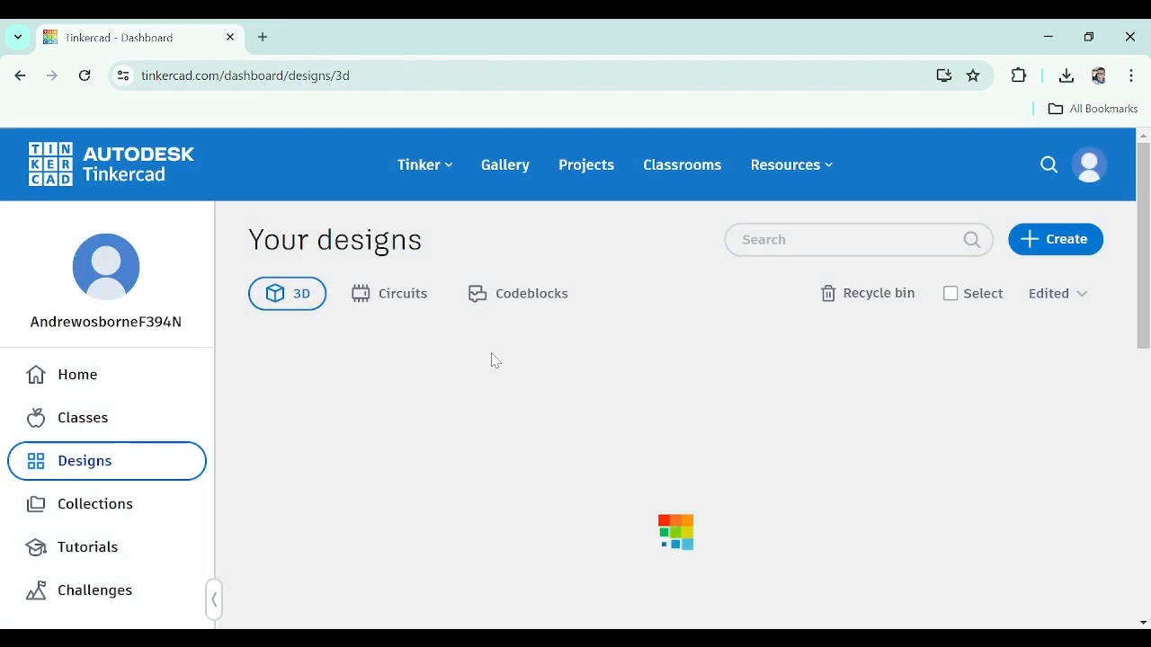
Open the toy creation design from the dashboard and inspect it in the editor
scroll(575, 449, down, 4)
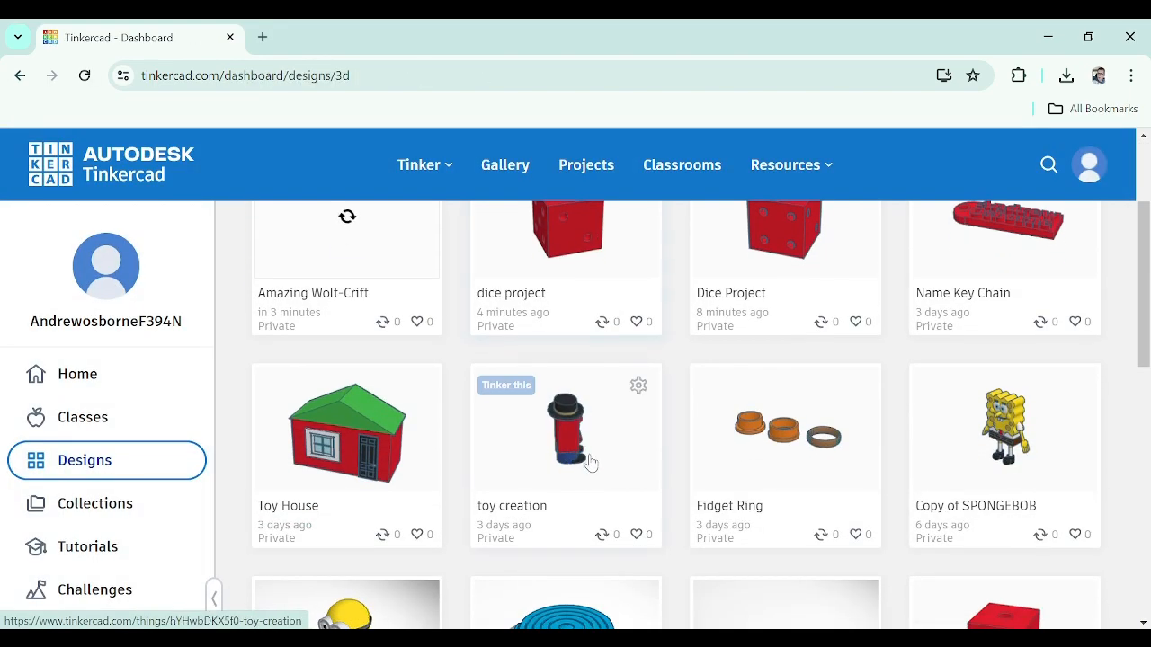
scroll(629, 469, down, 1)
scroll(743, 398, up, 2)
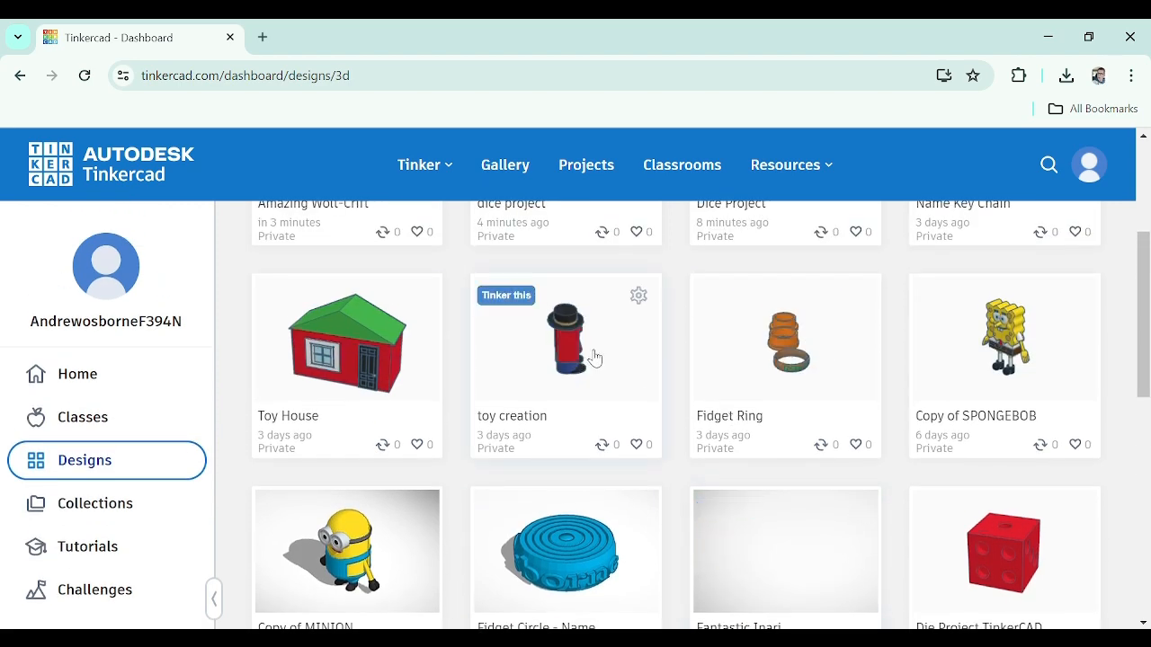
click(573, 357)
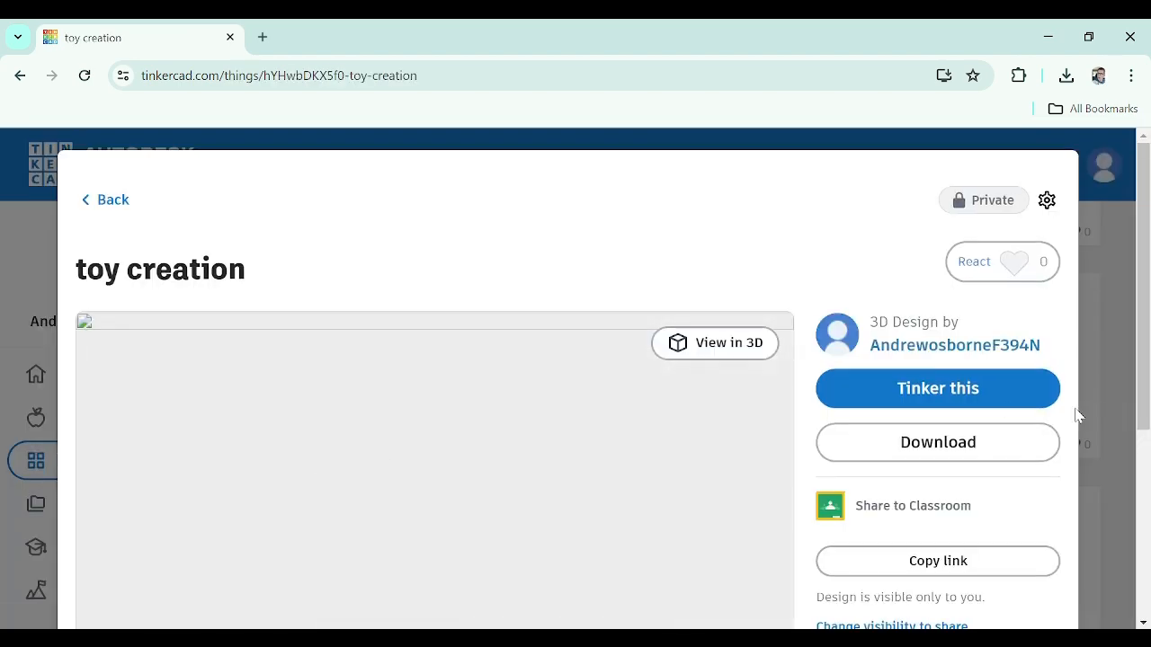
click(704, 419)
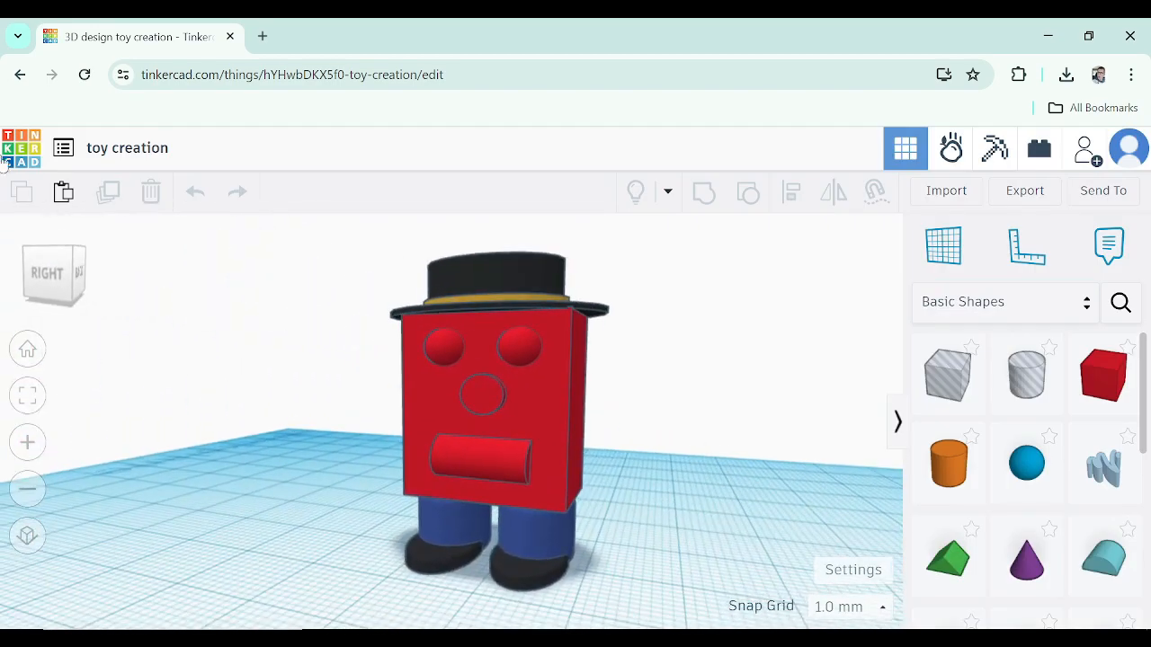
right_drag(556, 376, 529, 352)
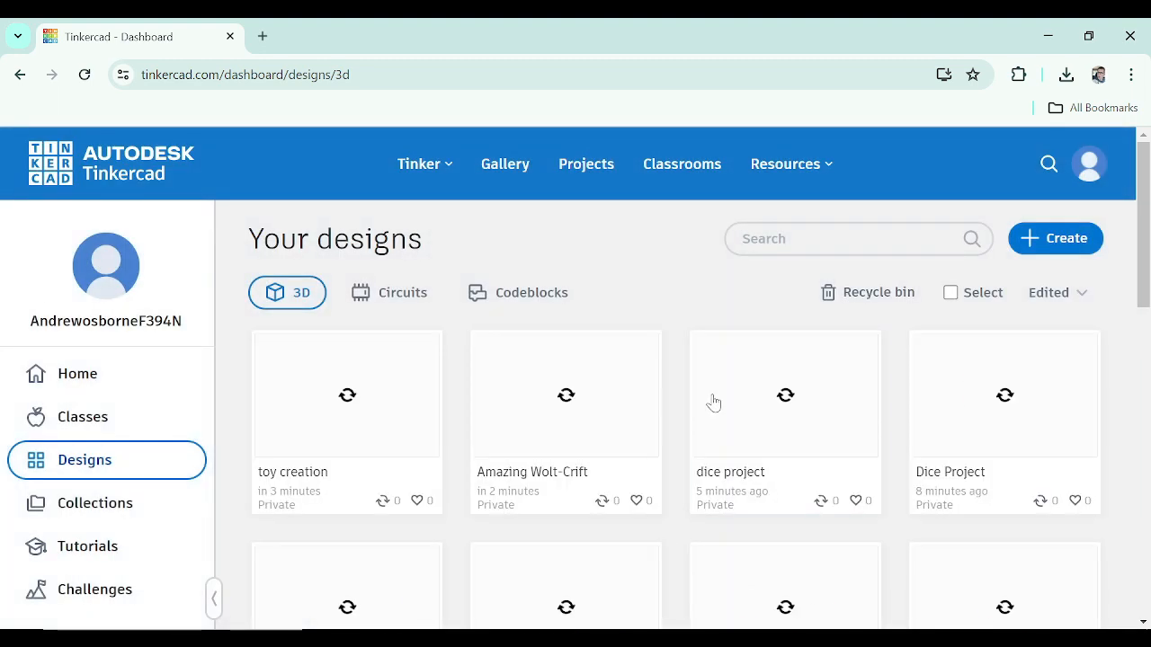
Create a new 3D design from the designs dashboard
scroll(758, 410, down, 1)
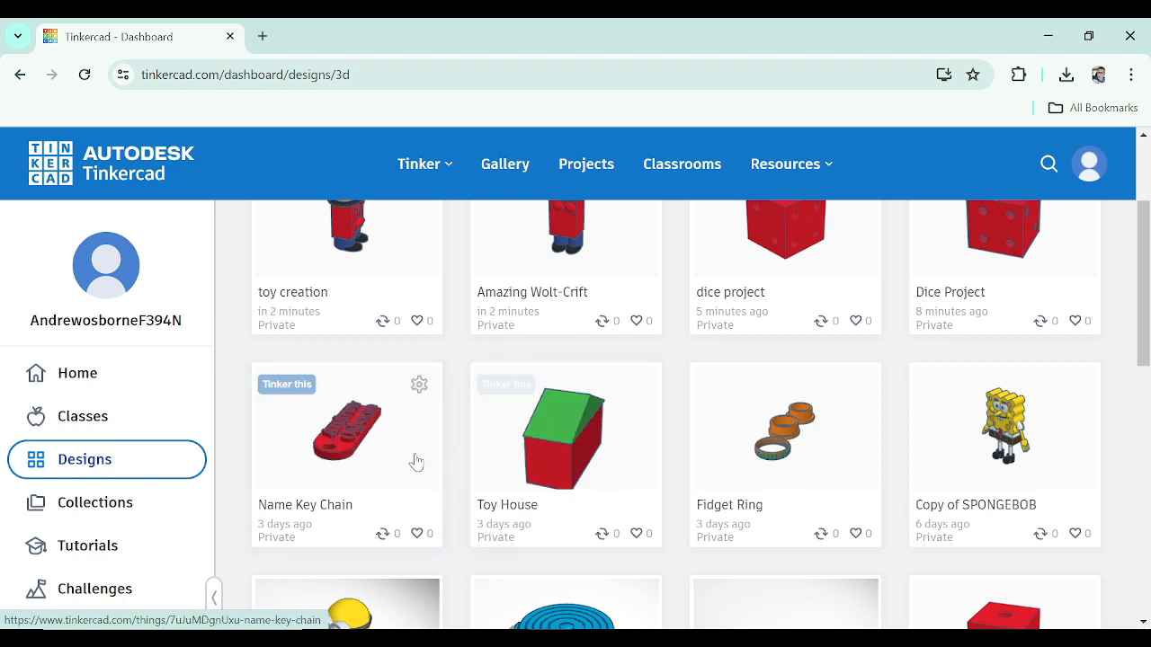
scroll(389, 494, up, 1)
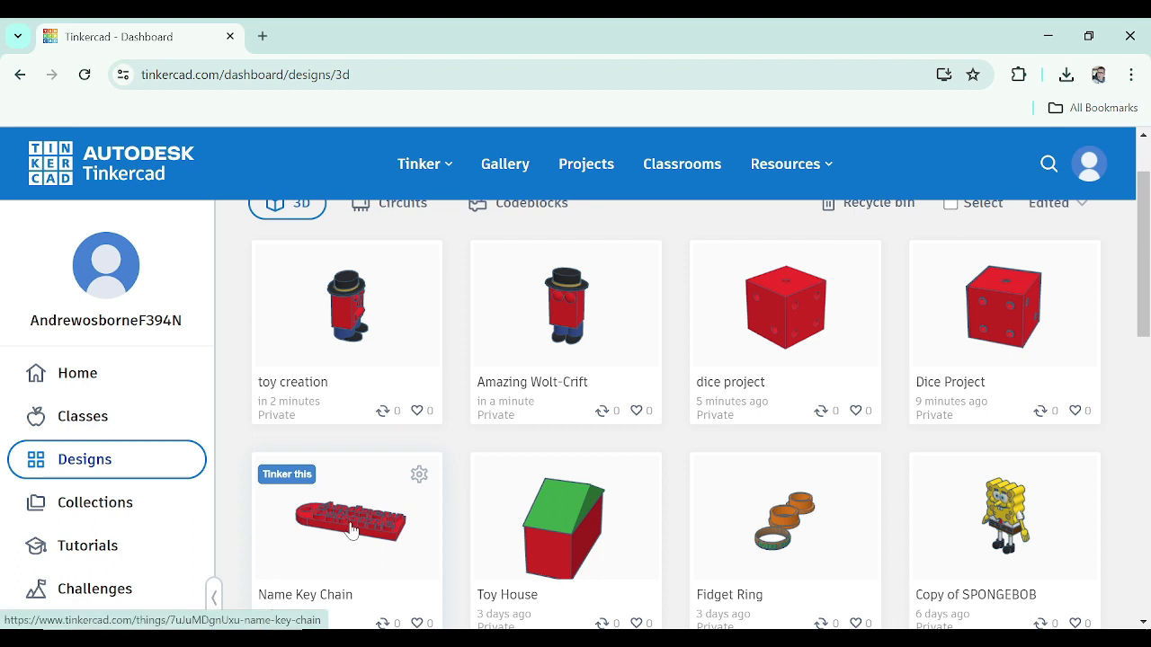
scroll(362, 367, up, 1)
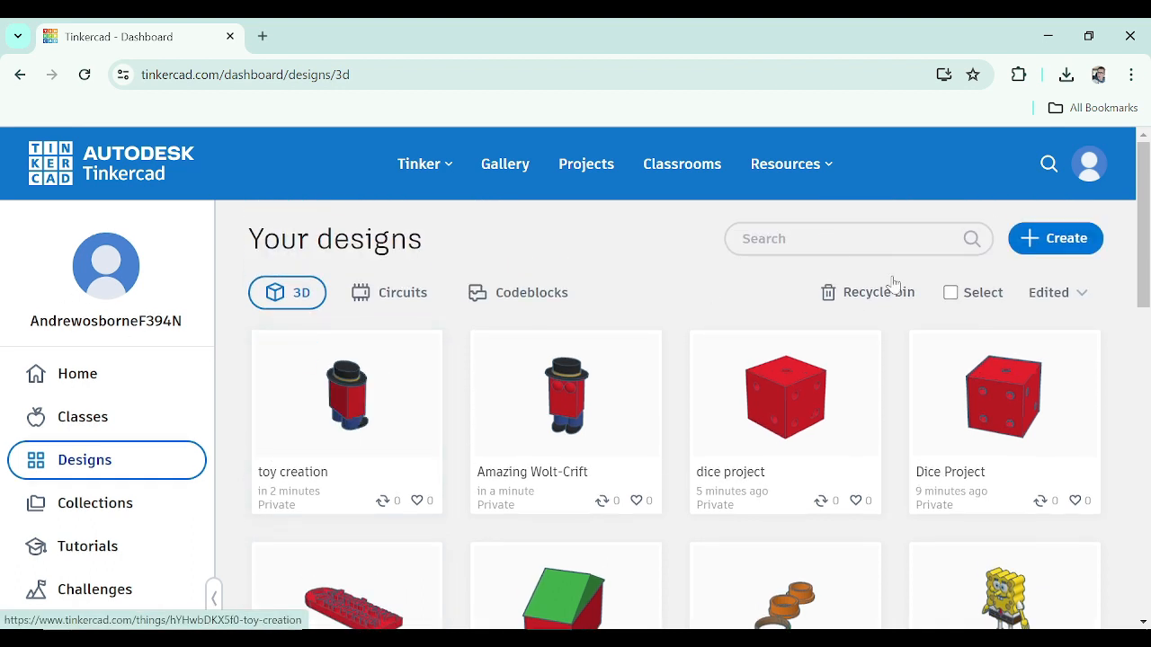
click(1029, 236)
click(1017, 286)
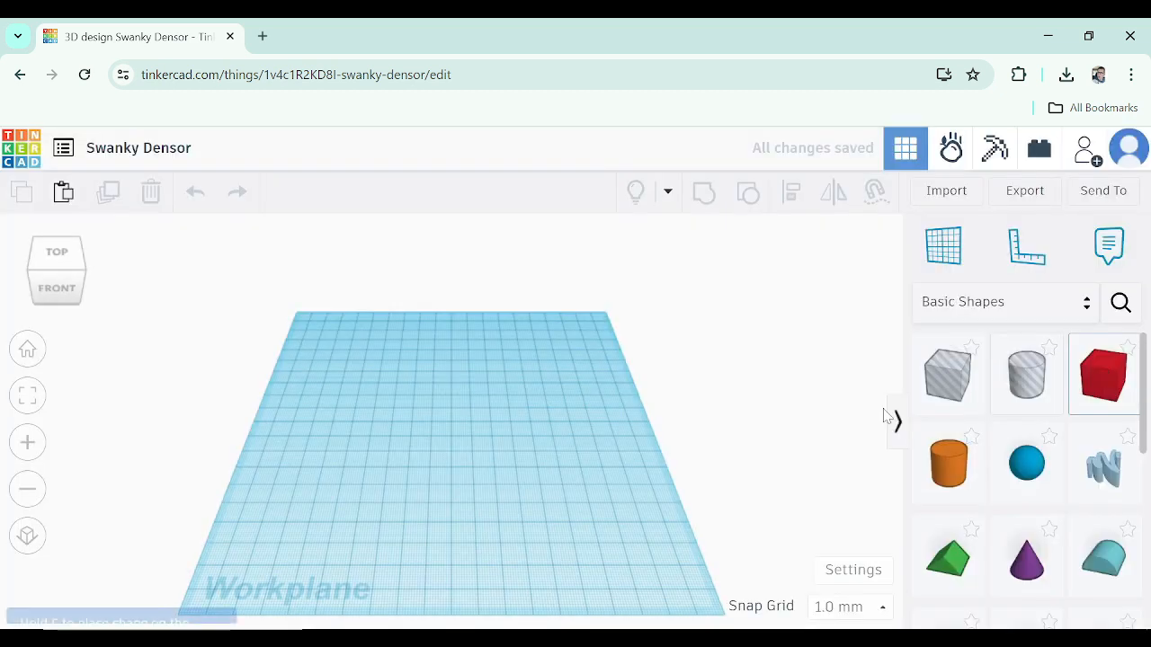
Place a box on the workplane and resize it into a flat rectangular plate about 52 mm long
click(1104, 373)
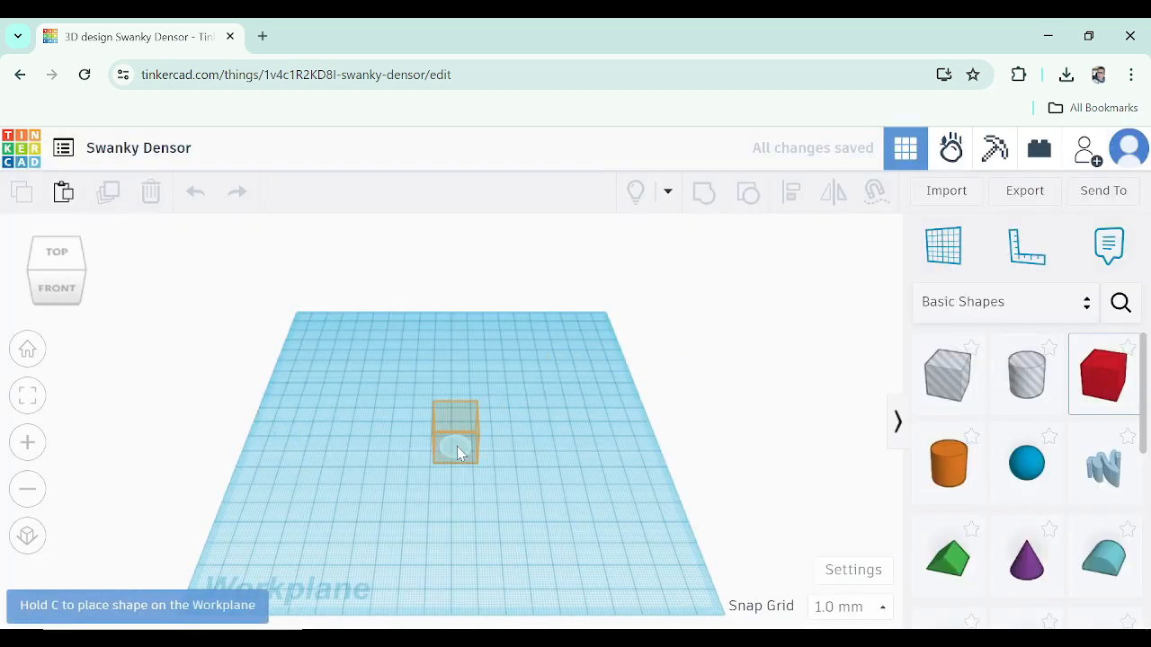
click(457, 452)
drag(479, 463, 583, 479)
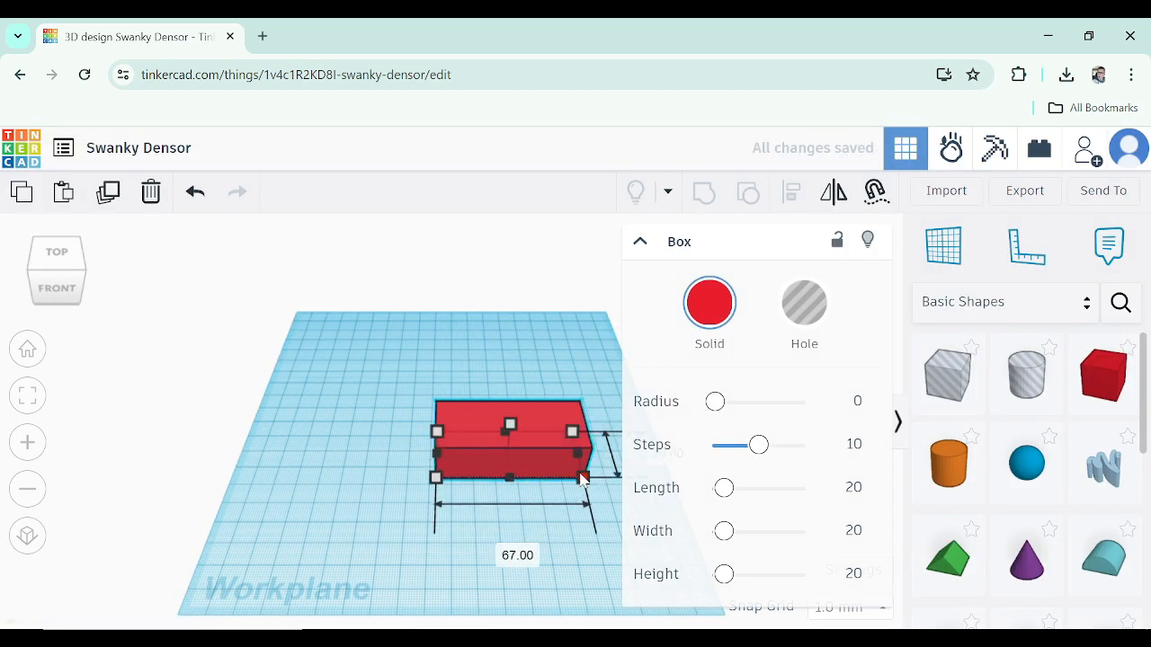
right_drag(541, 507, 542, 476)
drag(507, 397, 512, 426)
right_drag(538, 488, 575, 469)
drag(568, 486, 547, 475)
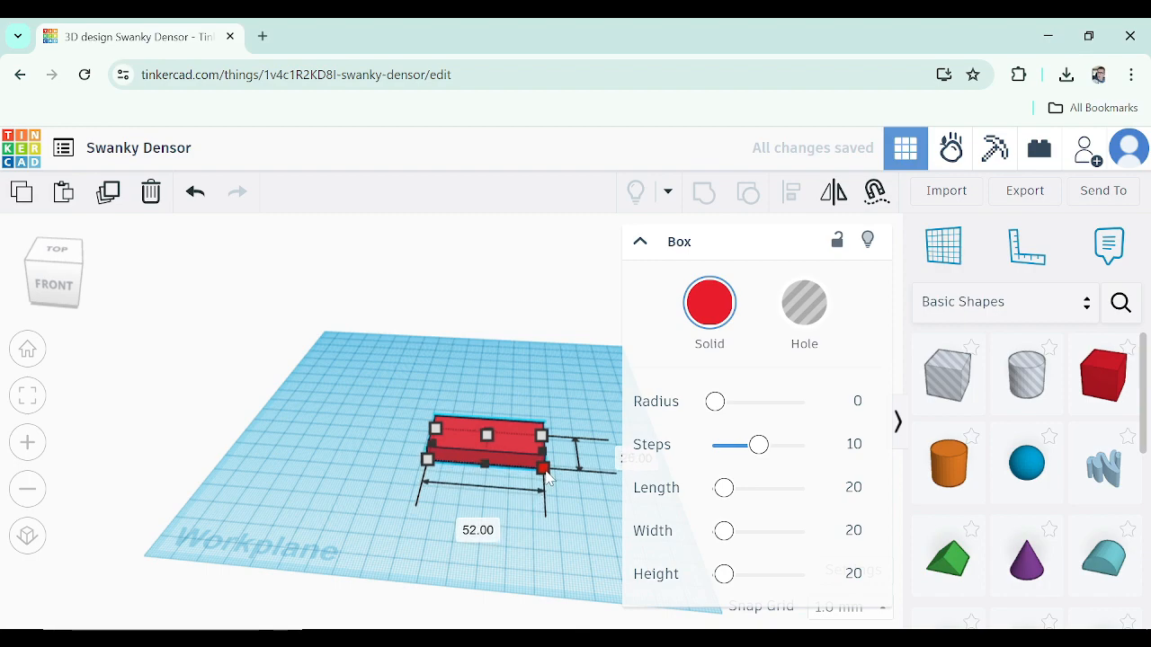
mouse_move(487, 440)
mouse_down()
mouse_move(488, 452)
mouse_move(483, 433)
mouse_up()
mouse_move(507, 488)
right_down()
mouse_move(512, 477)
mouse_move(512, 488)
right_up()
click(513, 476)
scroll(535, 438, up, 7)
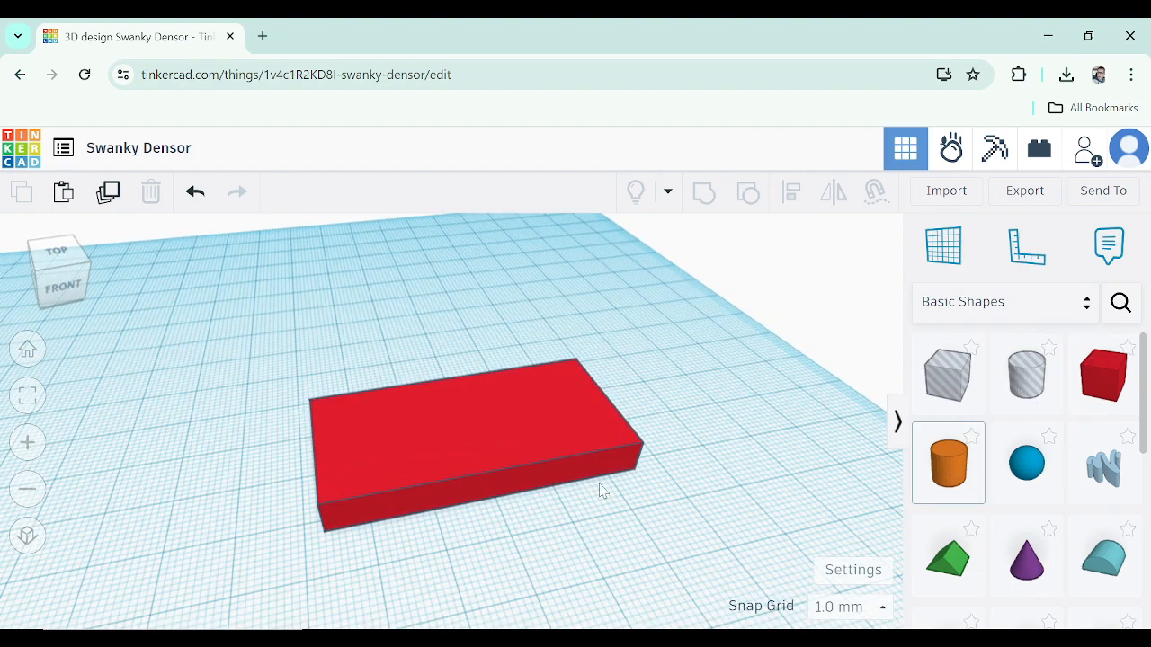
Add a cylinder and position it overlapping one short end of the plate
click(301, 475)
right_drag(306, 504, 393, 531)
drag(377, 528, 424, 543)
right_drag(364, 533, 439, 538)
drag(391, 521, 410, 503)
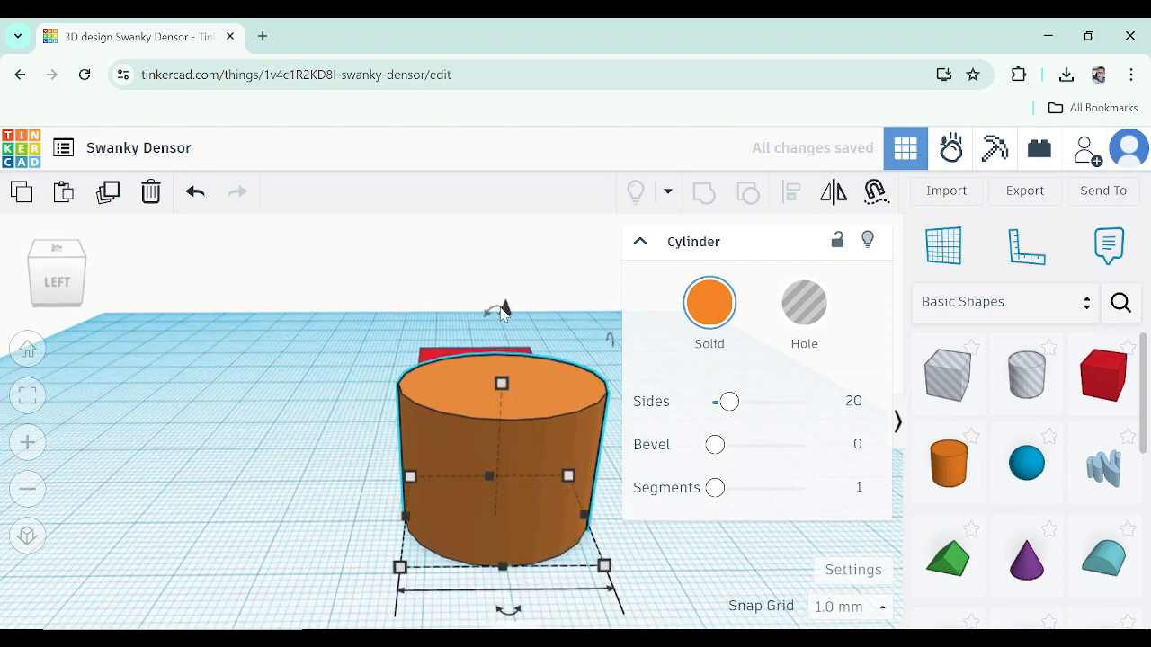
drag(509, 389, 520, 486)
right_drag(520, 485, 299, 520)
Select the cylinder and plate and group them into one rounded tag
drag(163, 296, 198, 359)
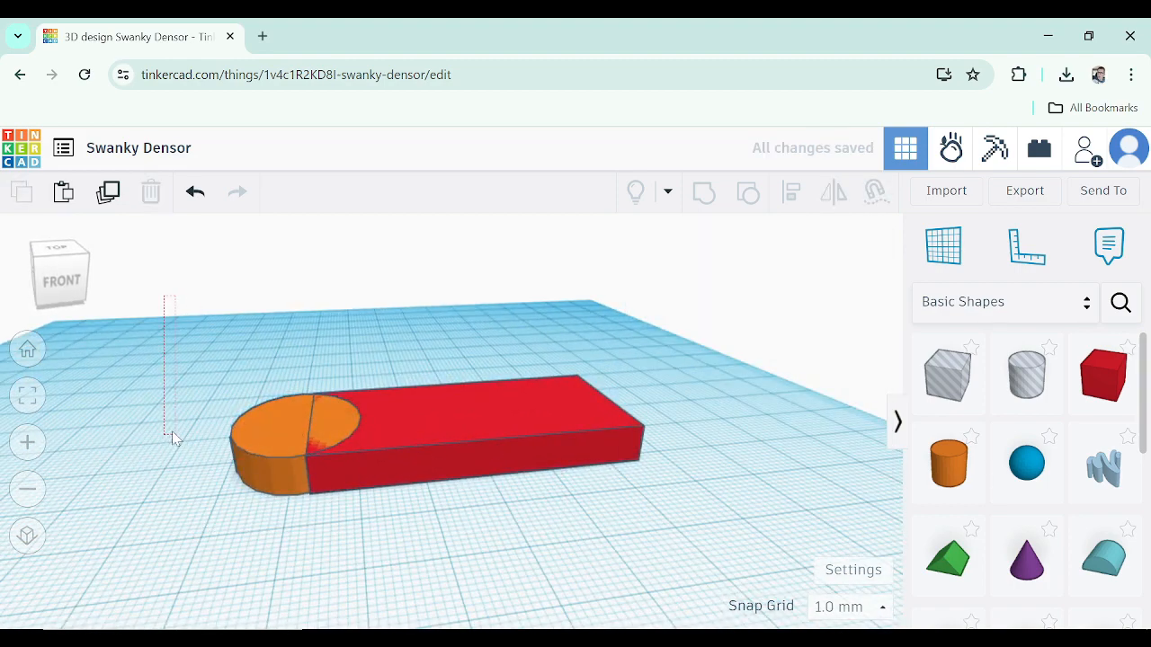
drag(256, 433, 274, 423)
drag(685, 568, 671, 562)
click(159, 375)
key(ctrl+g)
click(670, 477)
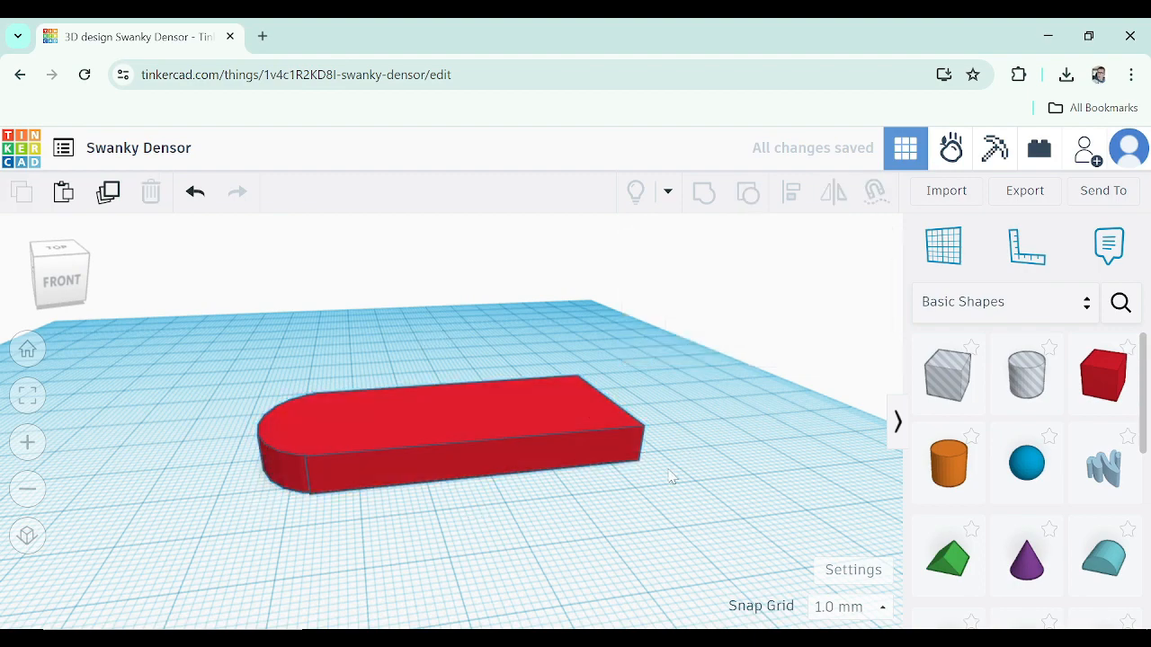
Add a hole cylinder at the tag's rounded end and size it to 7 mm by 7 mm
right_drag(669, 478, 210, 386)
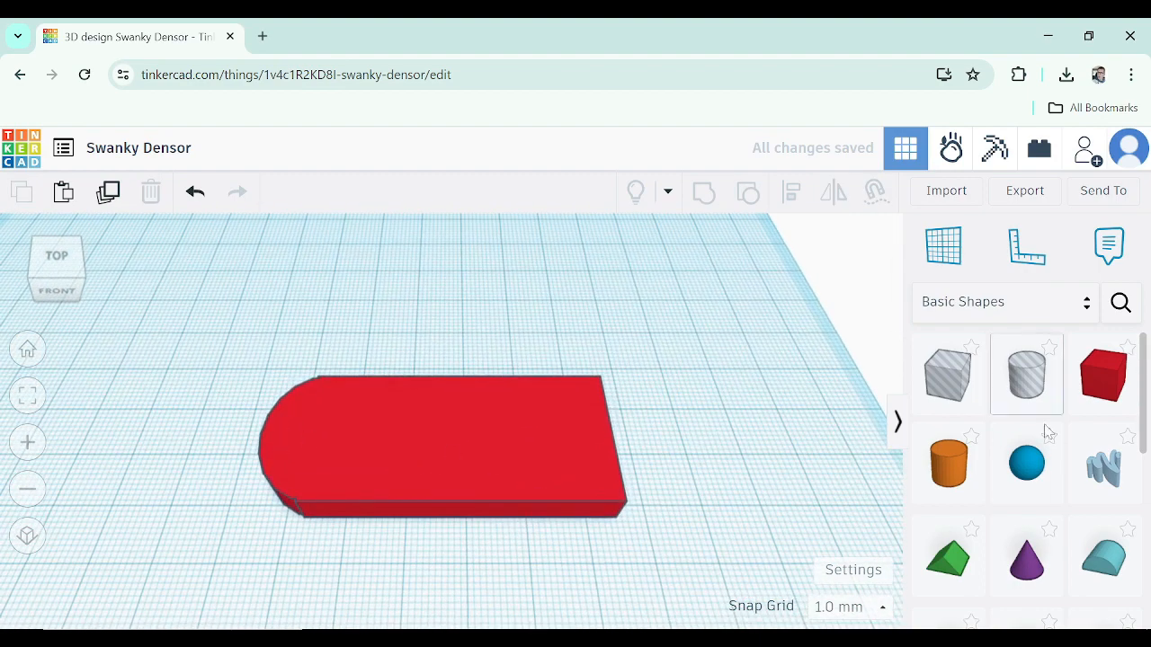
drag(1004, 400, 312, 431)
drag(365, 482, 308, 460)
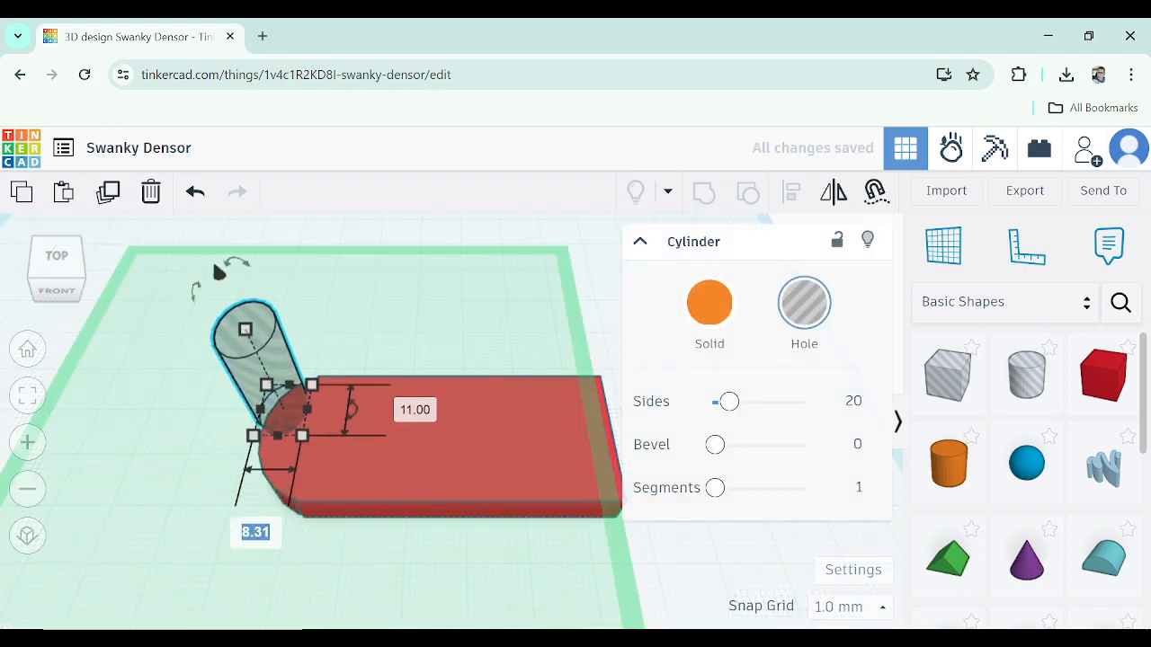
key(Return)
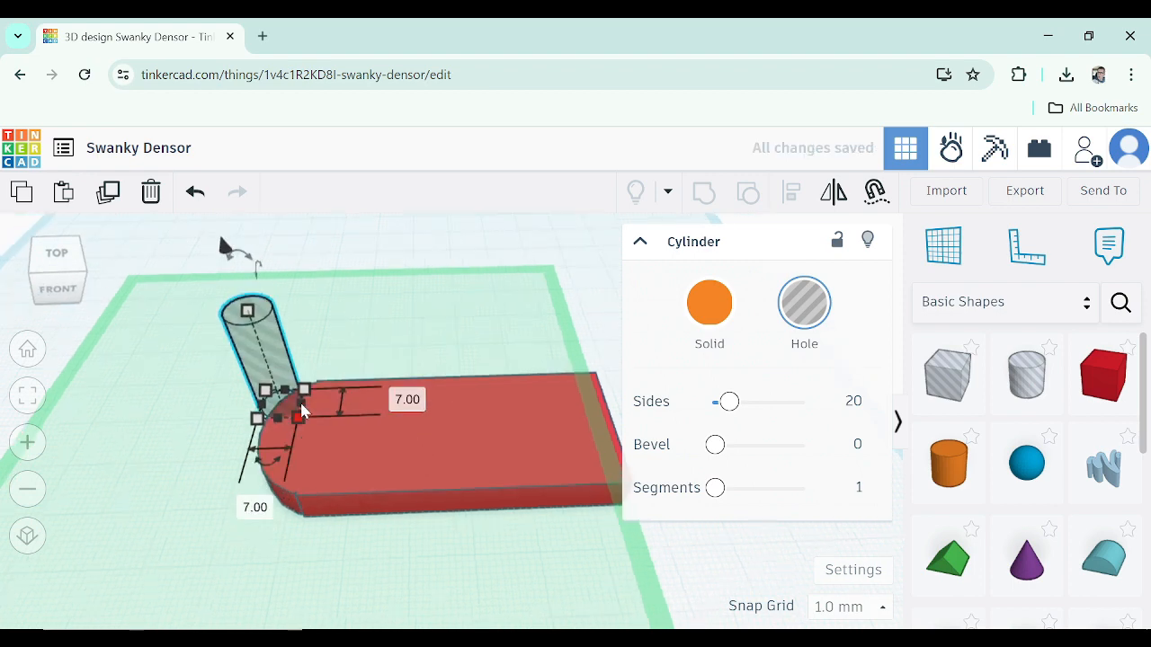
drag(287, 406, 304, 437)
right_drag(343, 465, 380, 370)
Lower the hole into the tag and group everything to cut the keyring hole
scroll(311, 305, down, 2)
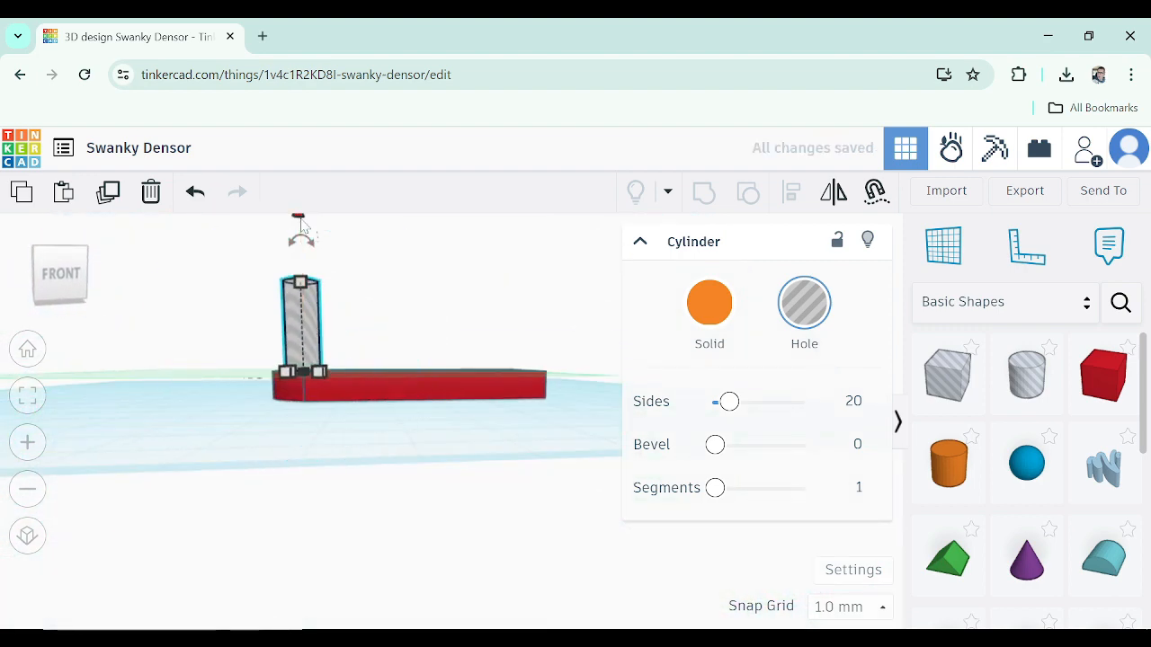
drag(298, 225, 300, 280)
right_drag(339, 326, 333, 389)
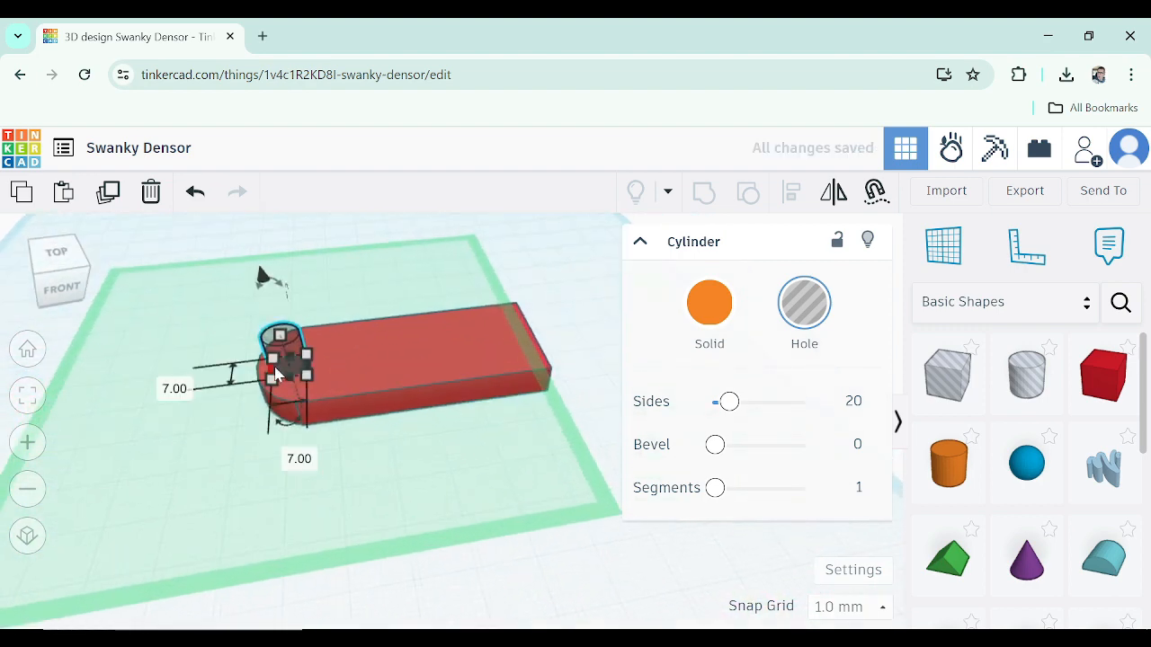
drag(180, 278, 649, 509)
click(703, 195)
click(375, 428)
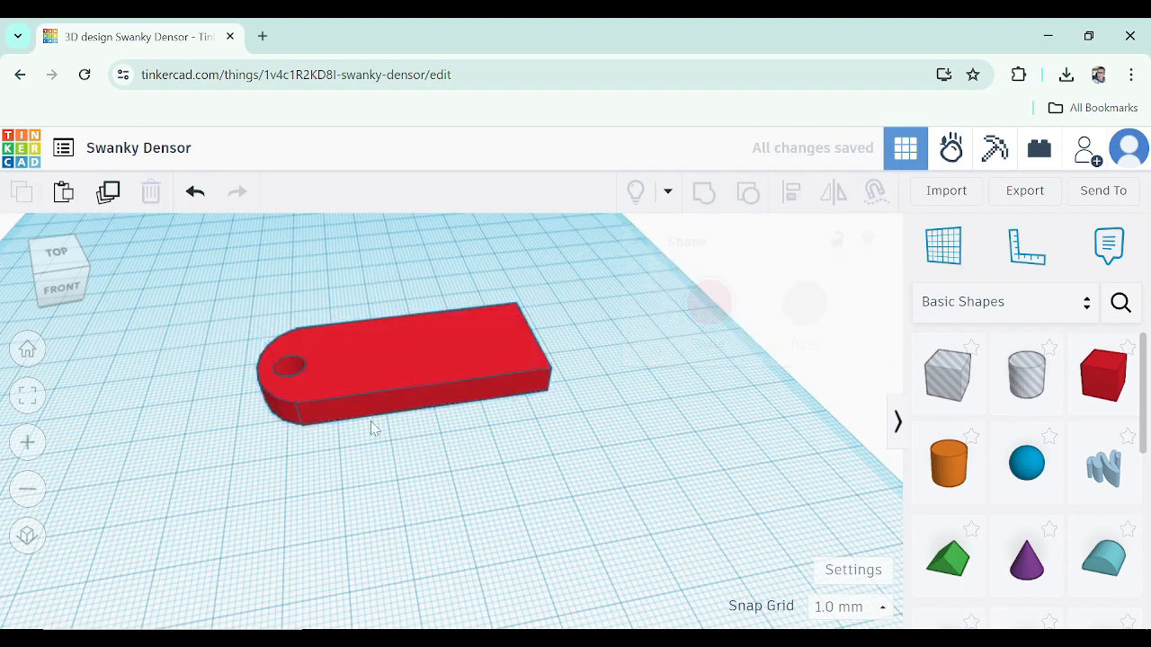
Search the community shapes for text
right_drag(268, 369, 241, 415)
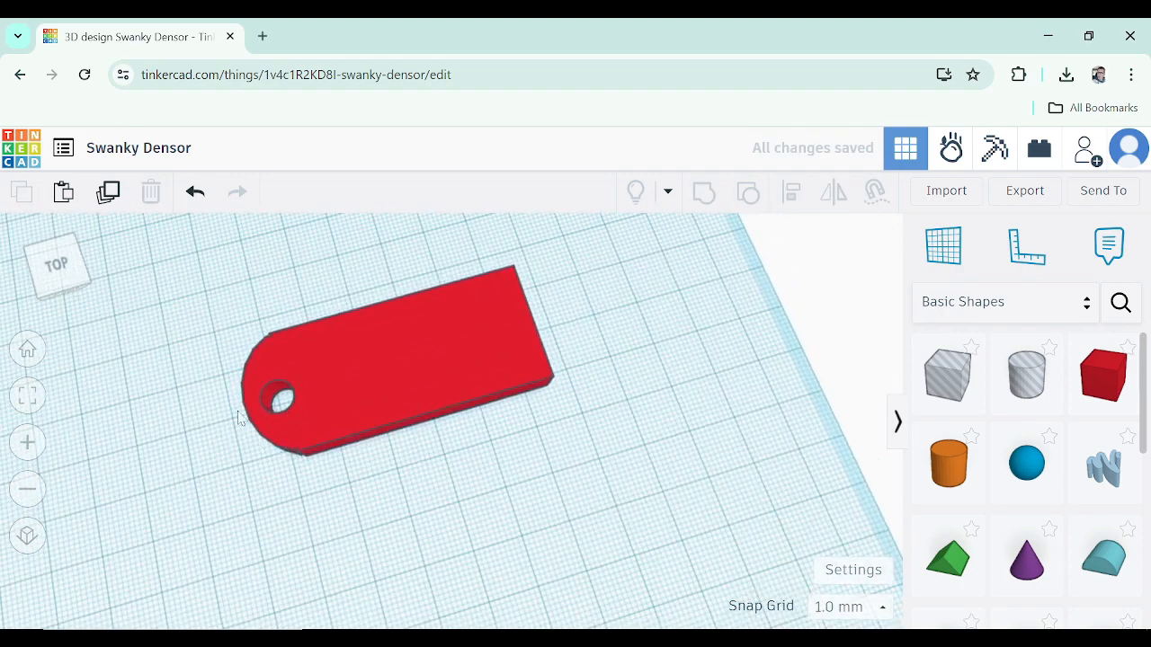
right_drag(452, 512, 342, 476)
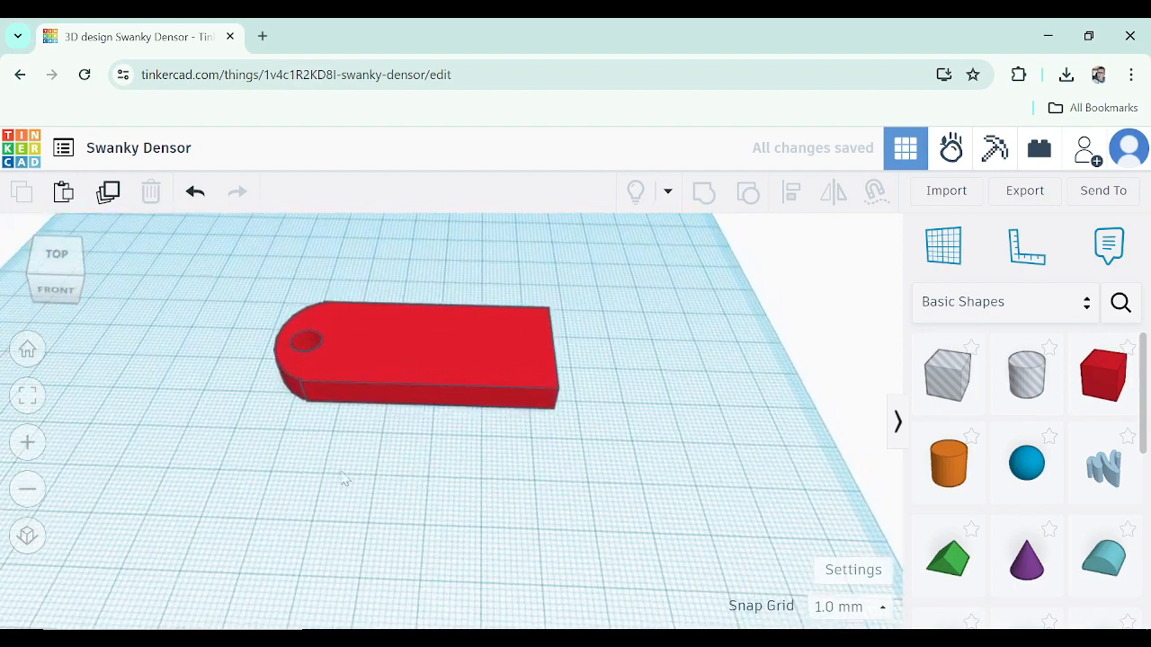
scroll(259, 325, up, 3)
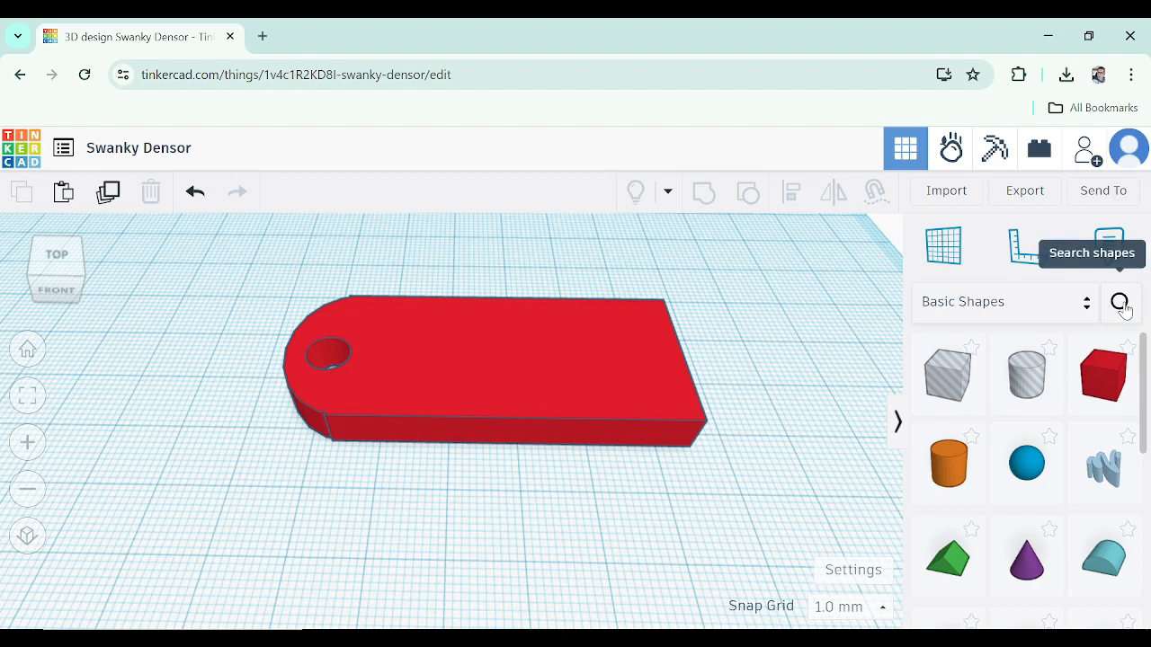
click(1124, 307)
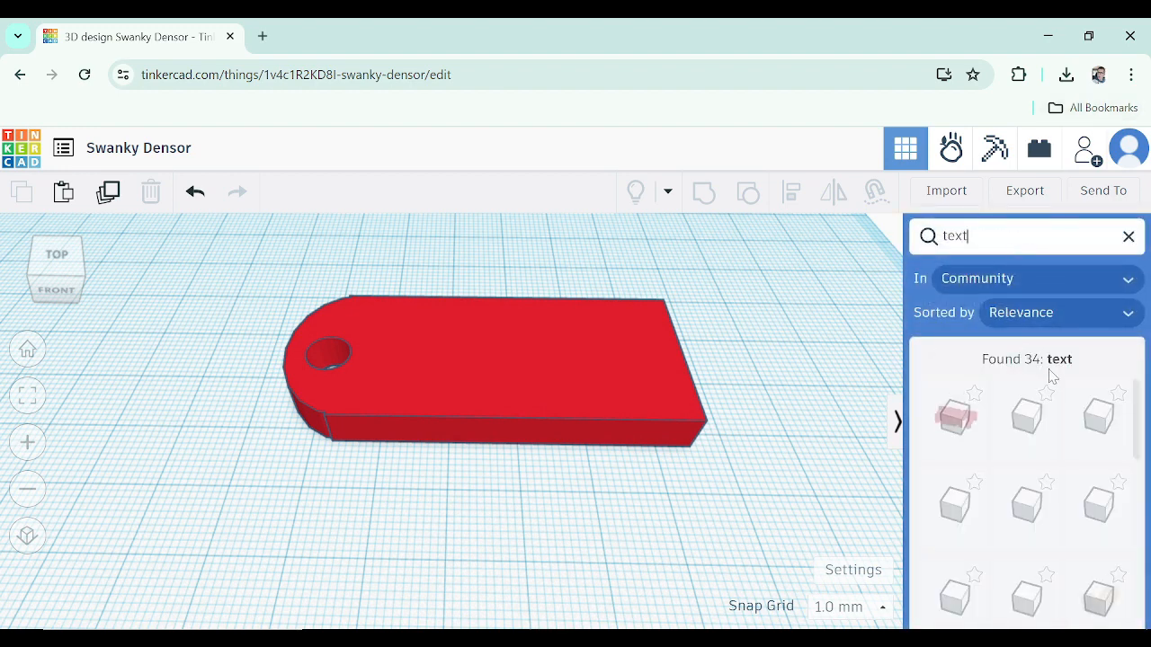
scroll(1032, 507, down, 1)
scroll(1025, 495, up, 1)
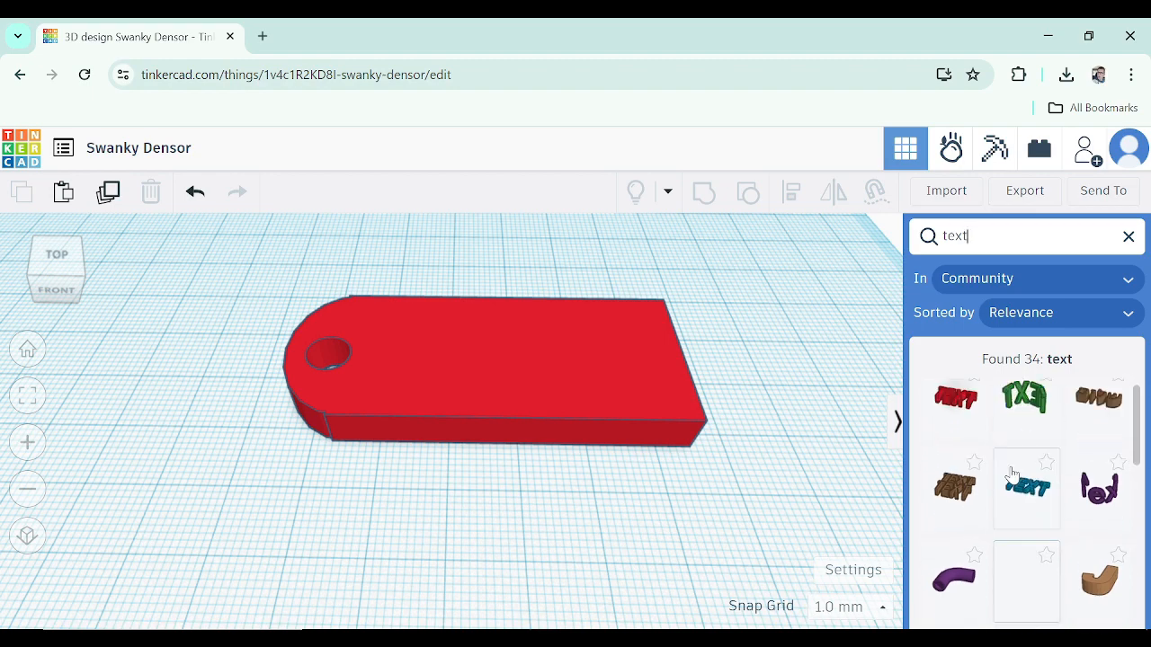
Place the community text shape onto the tag and replace its text with the owner's name
click(962, 427)
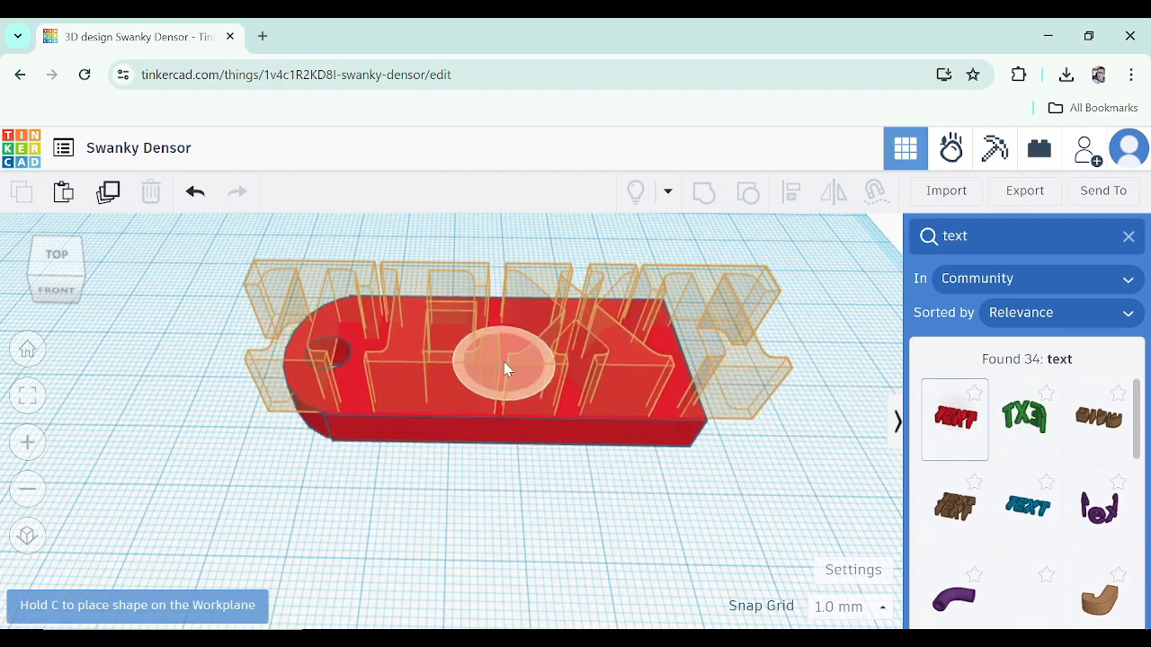
click(512, 363)
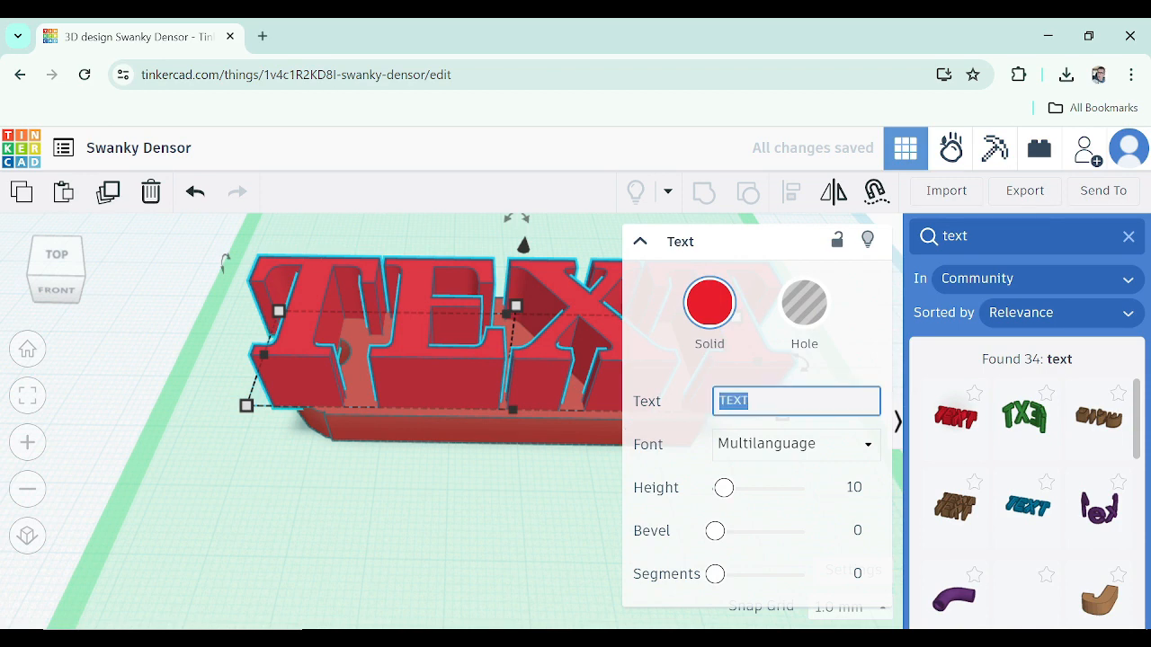
text(Mr)
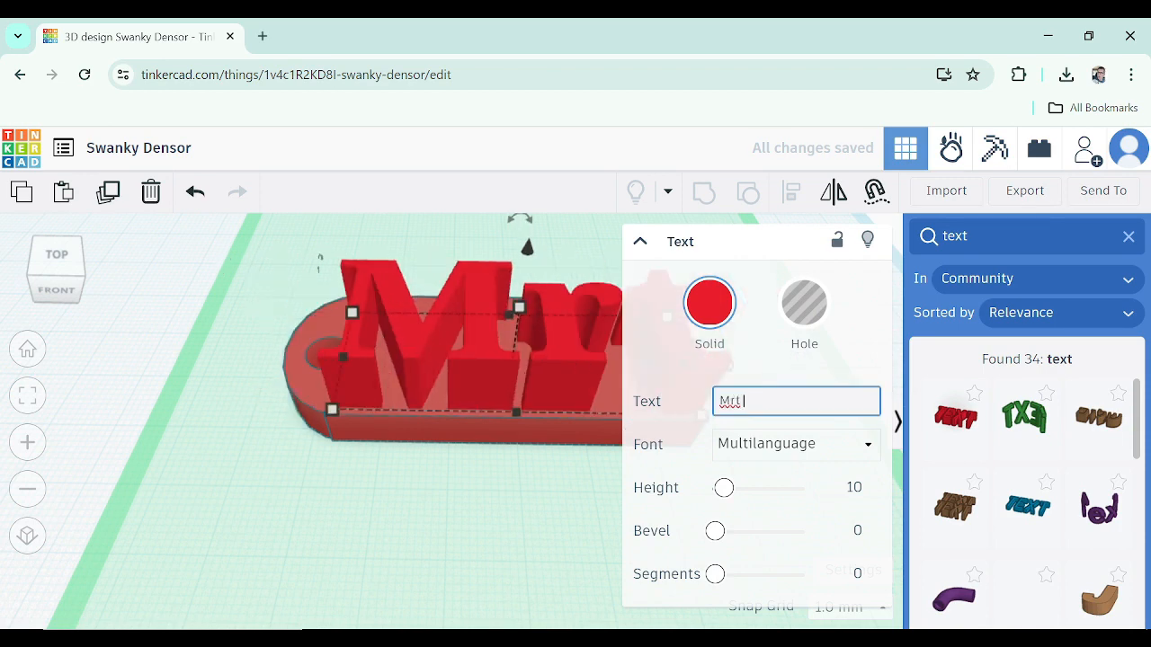
text( Osborne)
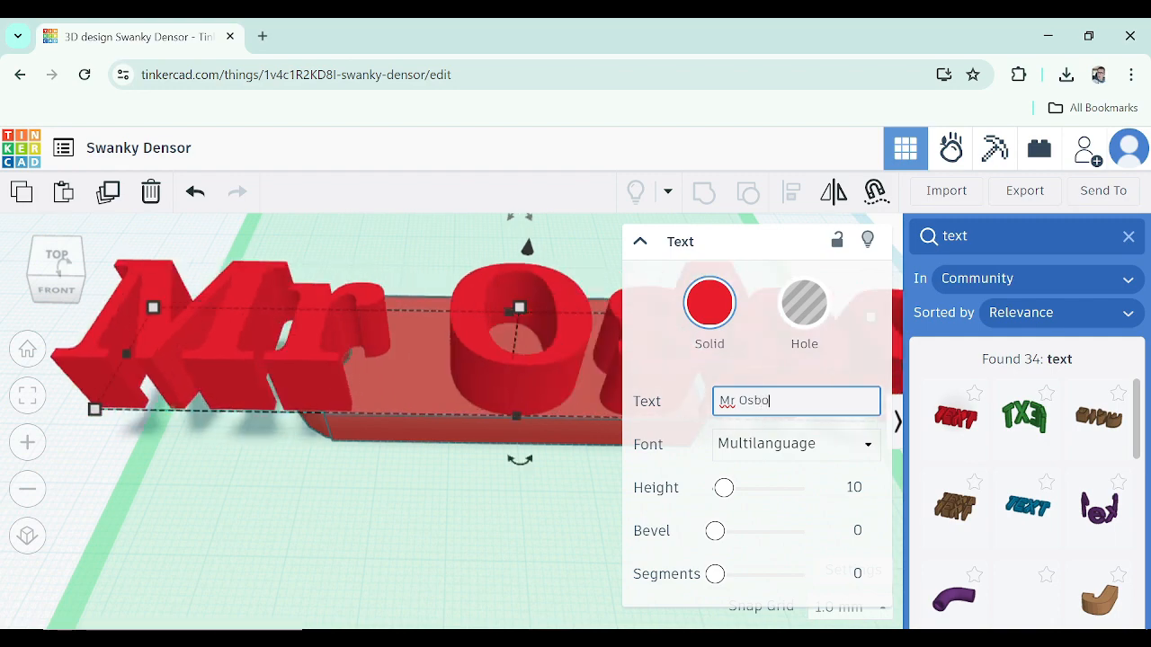
click(310, 512)
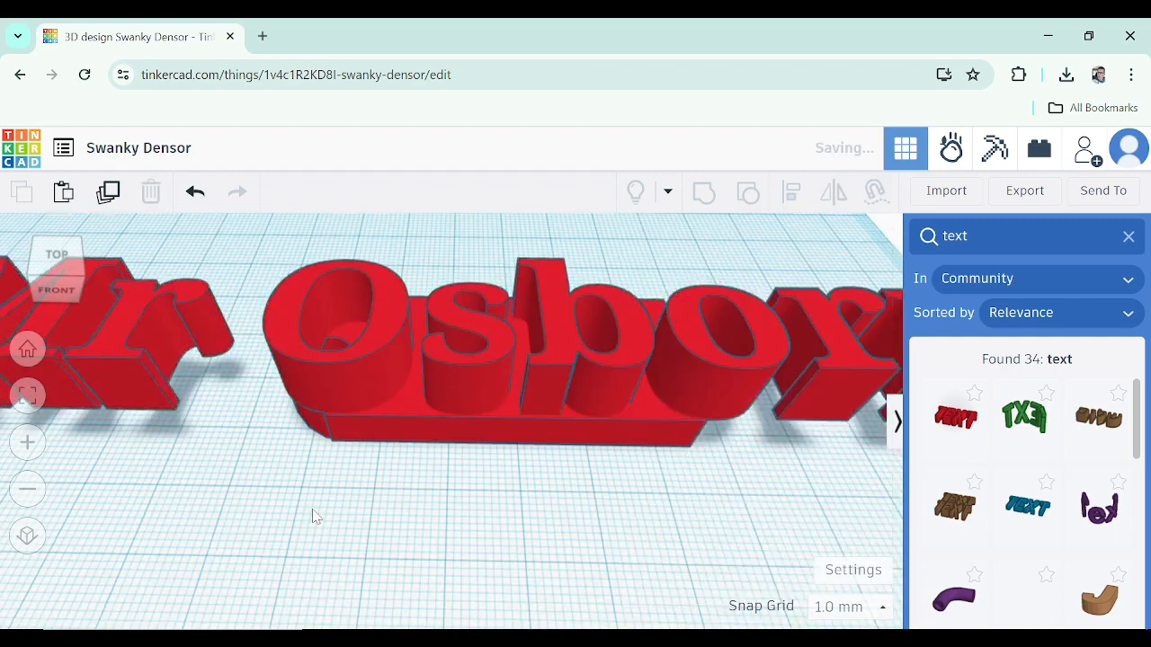
Move the name text so it sits over the tag
scroll(312, 514, up, 2)
click(553, 338)
scroll(551, 344, down, 4)
scroll(543, 360, down, 3)
right_drag(543, 364, 509, 397)
middle_drag(539, 396, 411, 412)
scroll(553, 441, down, 4)
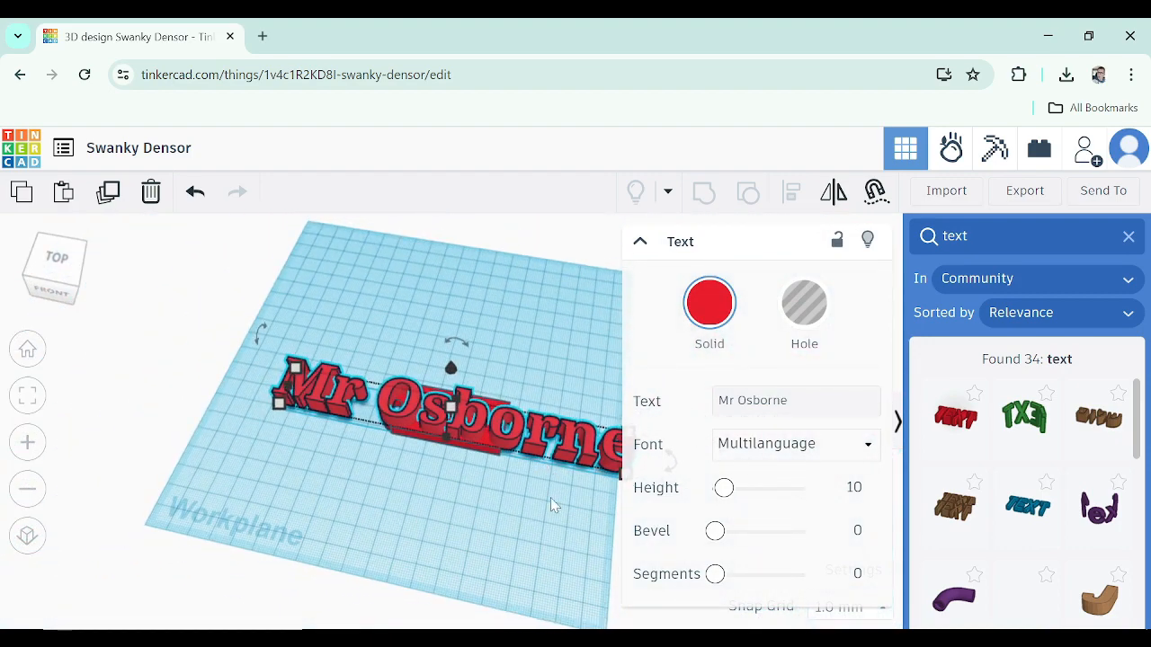
right_drag(551, 498, 629, 460)
middle_drag(545, 465, 460, 466)
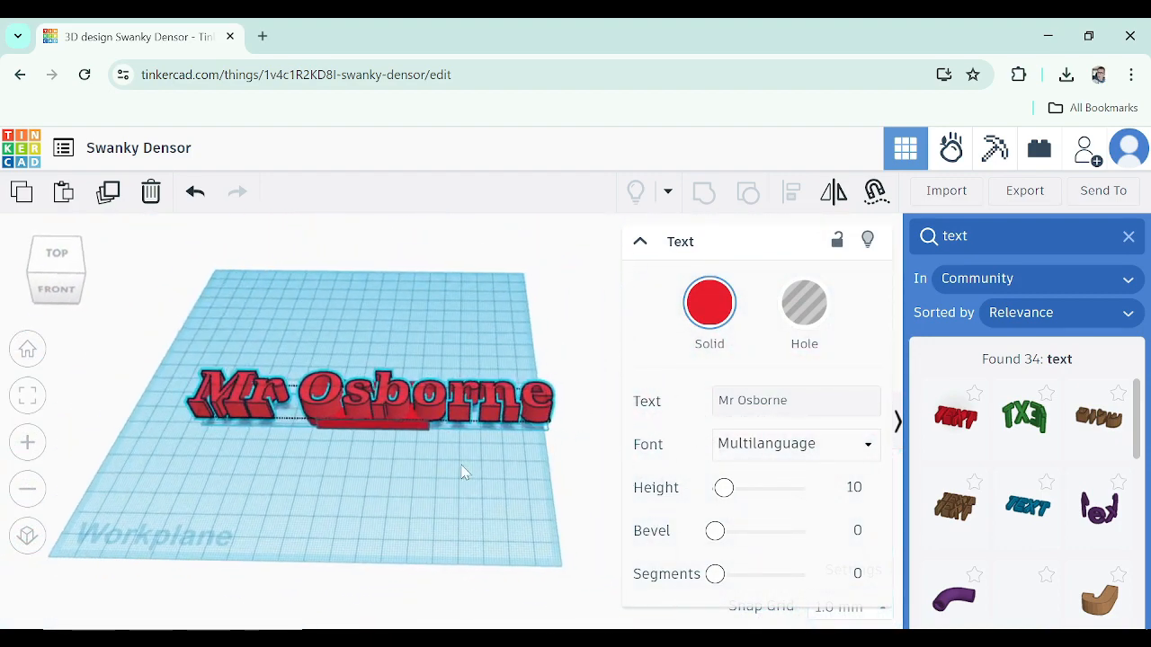
drag(553, 412, 406, 392)
scroll(407, 392, up, 5)
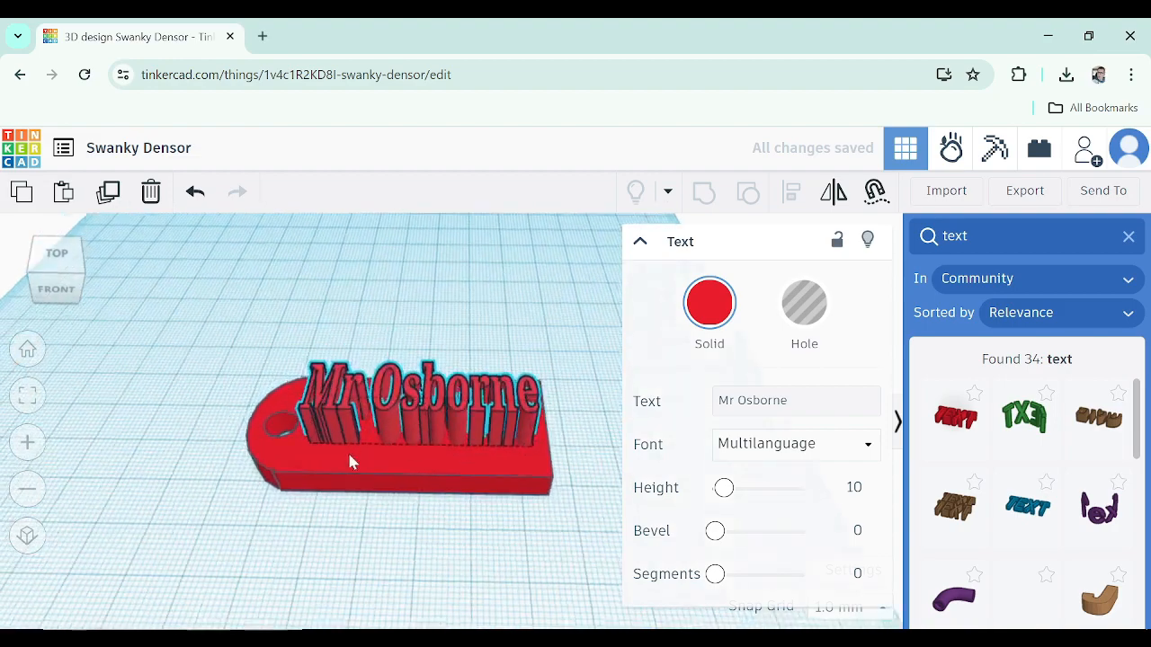
Resize, rotate and align the name text so it fits along the middle of the tag
scroll(442, 450, up, 5)
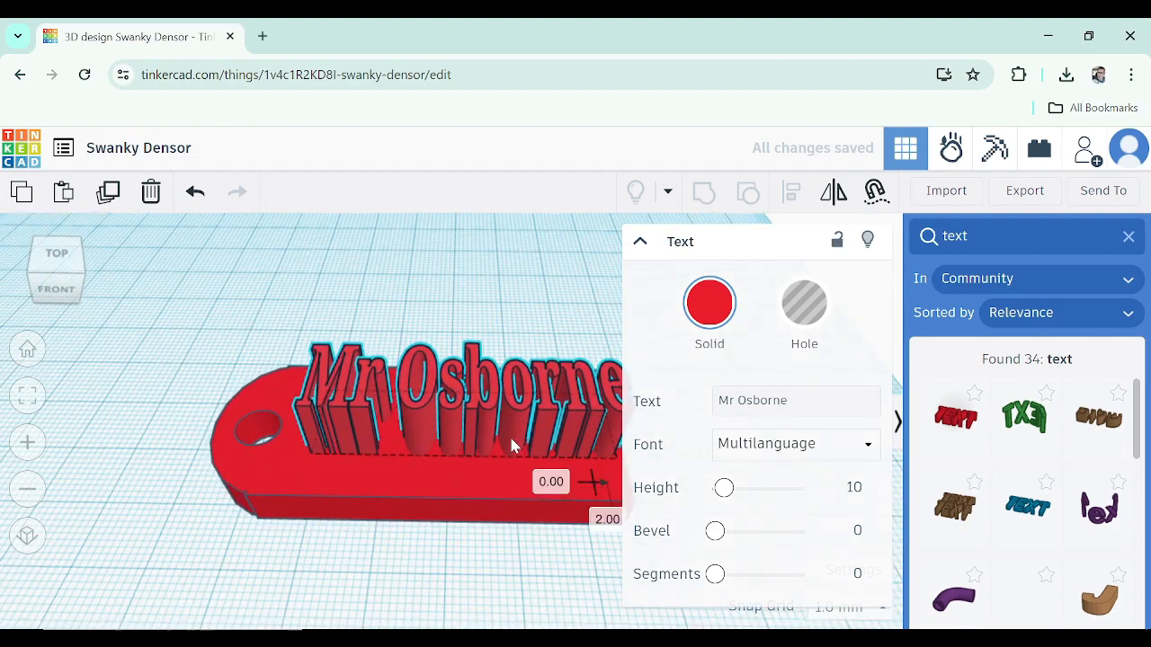
right_drag(504, 434, 478, 440)
drag(595, 450, 595, 468)
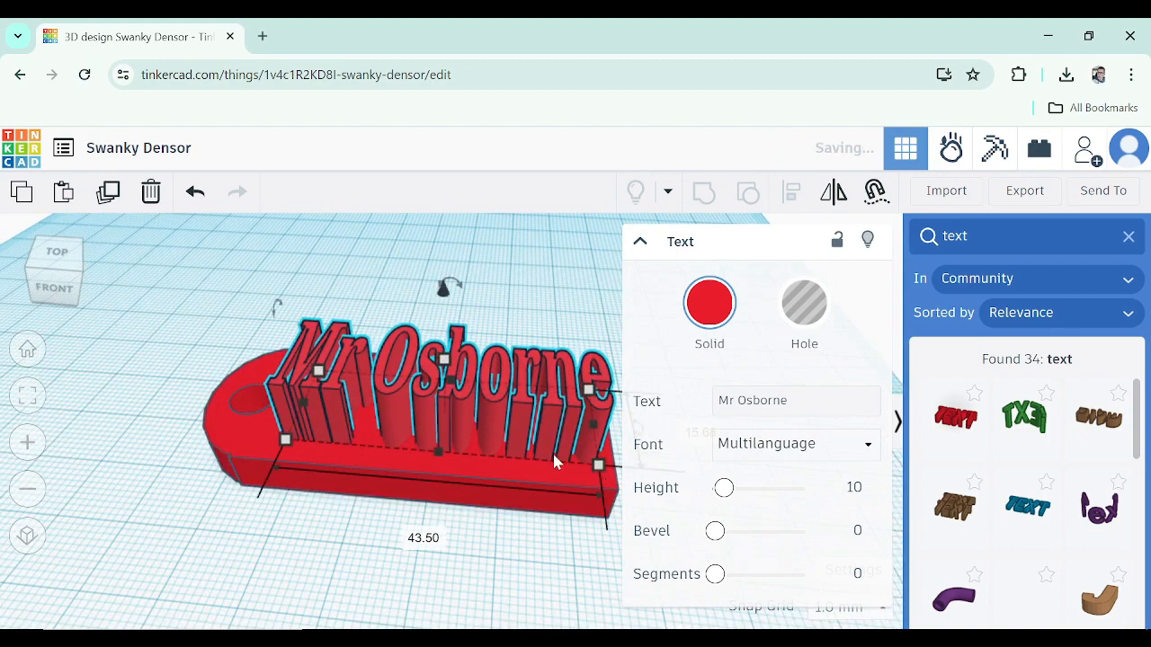
right_drag(555, 461, 404, 404)
drag(392, 394, 362, 410)
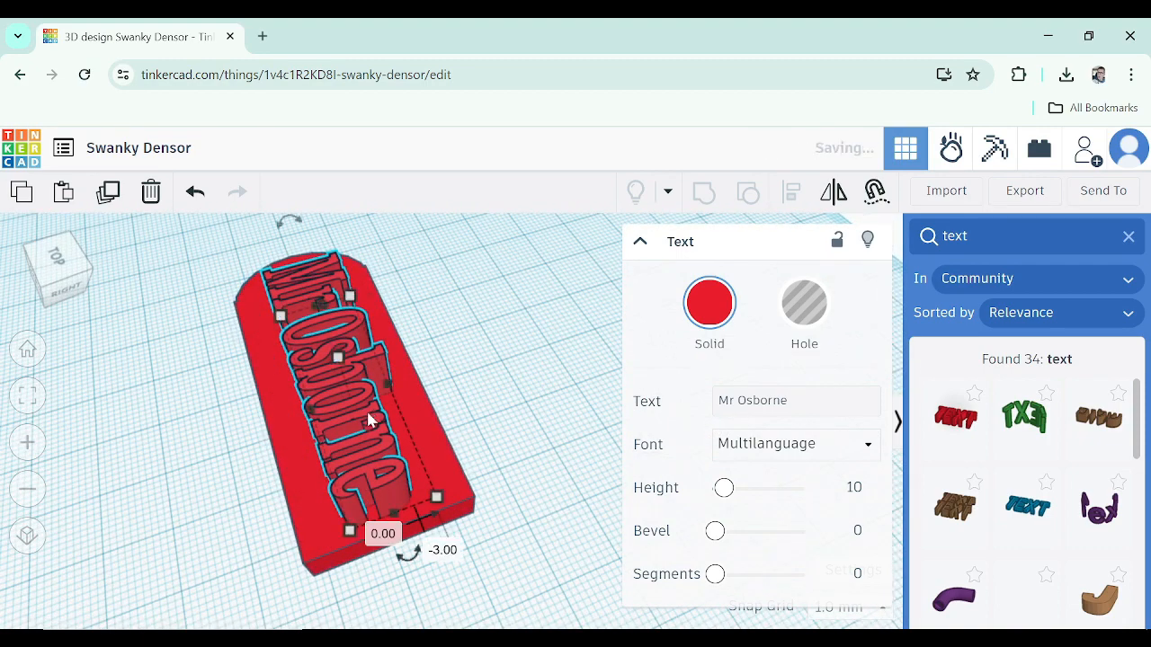
right_drag(366, 409, 460, 300)
drag(449, 303, 442, 334)
mouse_move(452, 368)
right_down()
mouse_move(469, 394)
mouse_move(468, 360)
right_up()
drag(461, 245, 458, 268)
right_drag(412, 373, 419, 428)
right_drag(444, 522, 390, 539)
click(390, 540)
Select the name text and the tag together and group them into one key chain
drag(375, 453, 634, 527)
key(ctrl+g)
click(683, 510)
right_drag(684, 511, 477, 448)
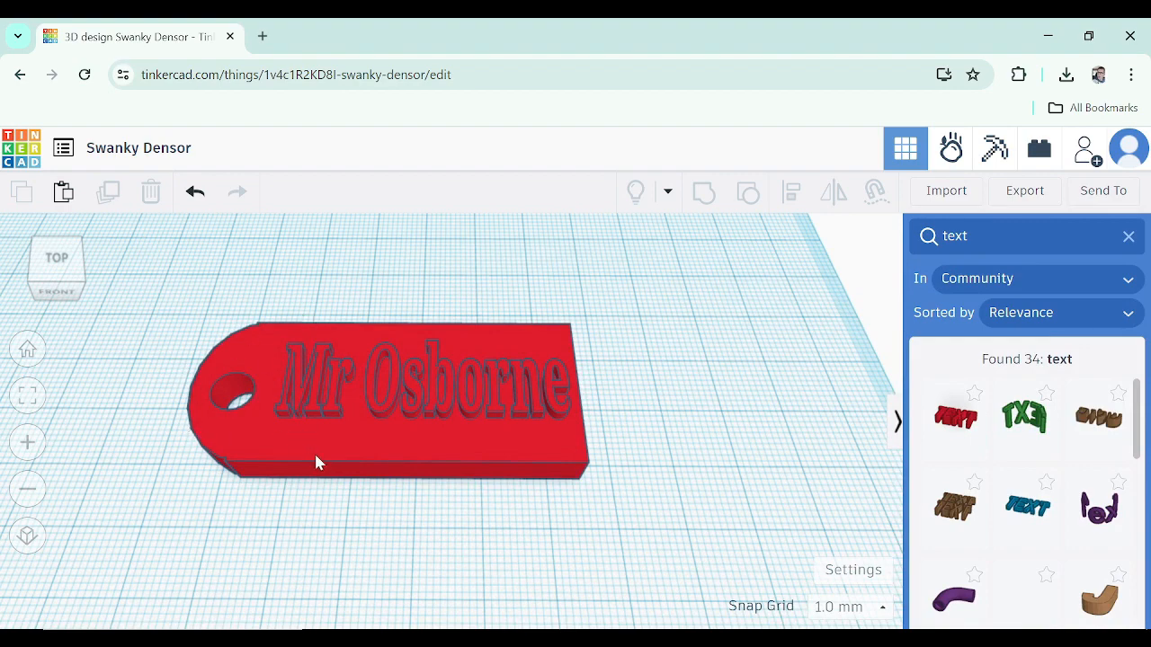
middle_drag(351, 494, 409, 501)
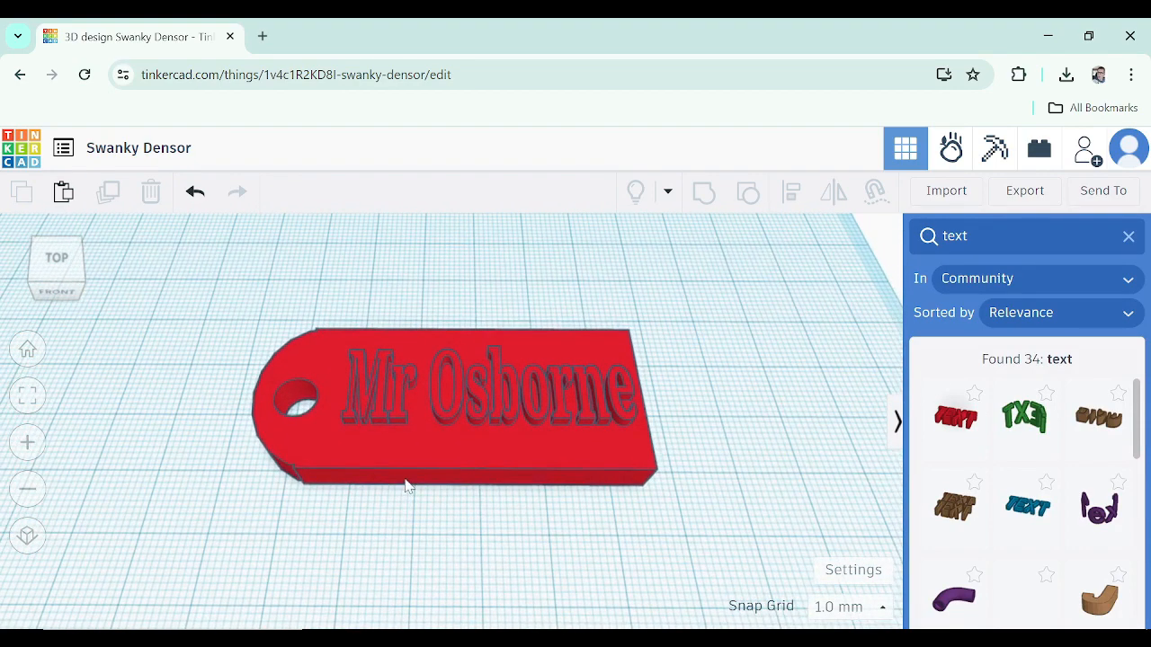
right_drag(630, 488, 517, 374)
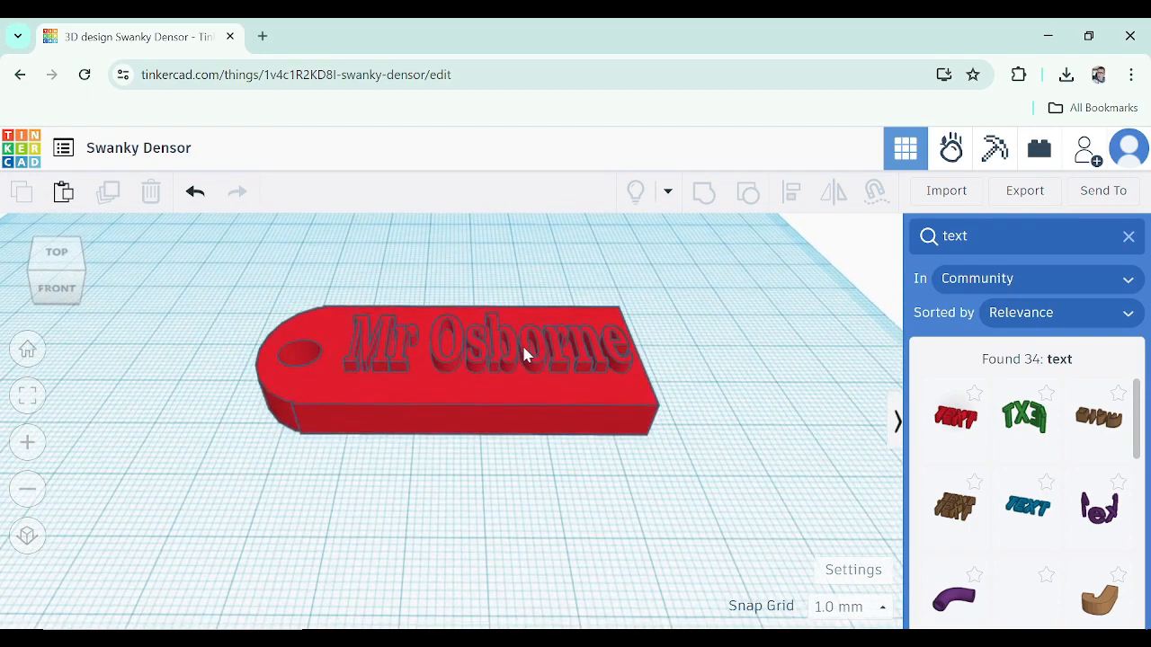
click(521, 342)
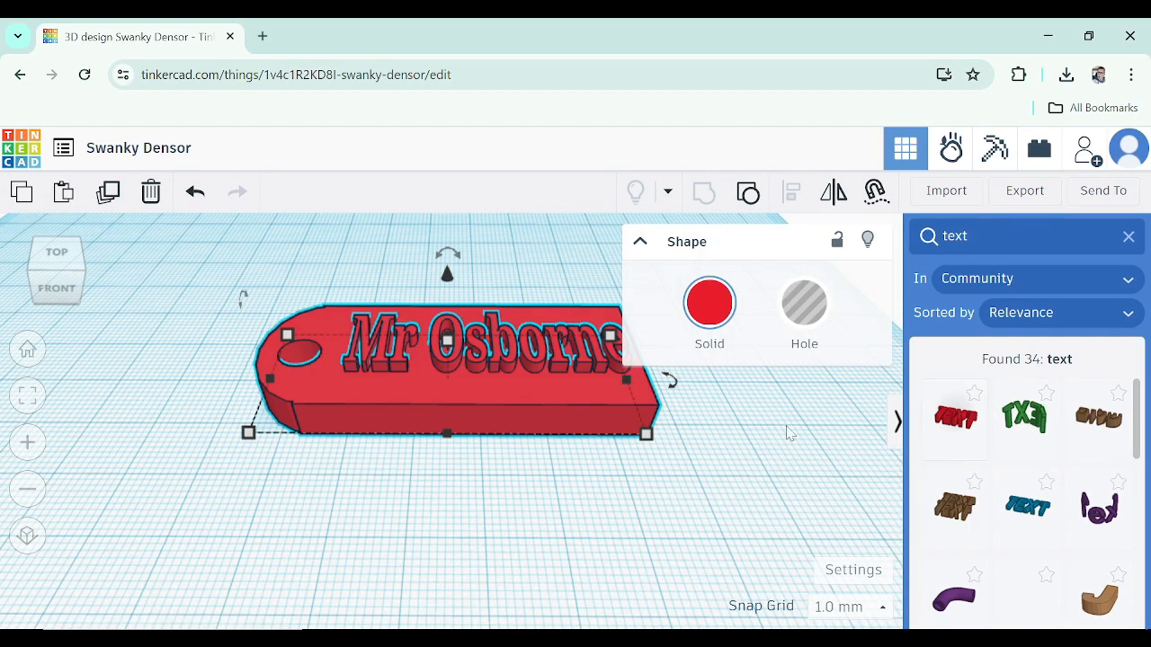